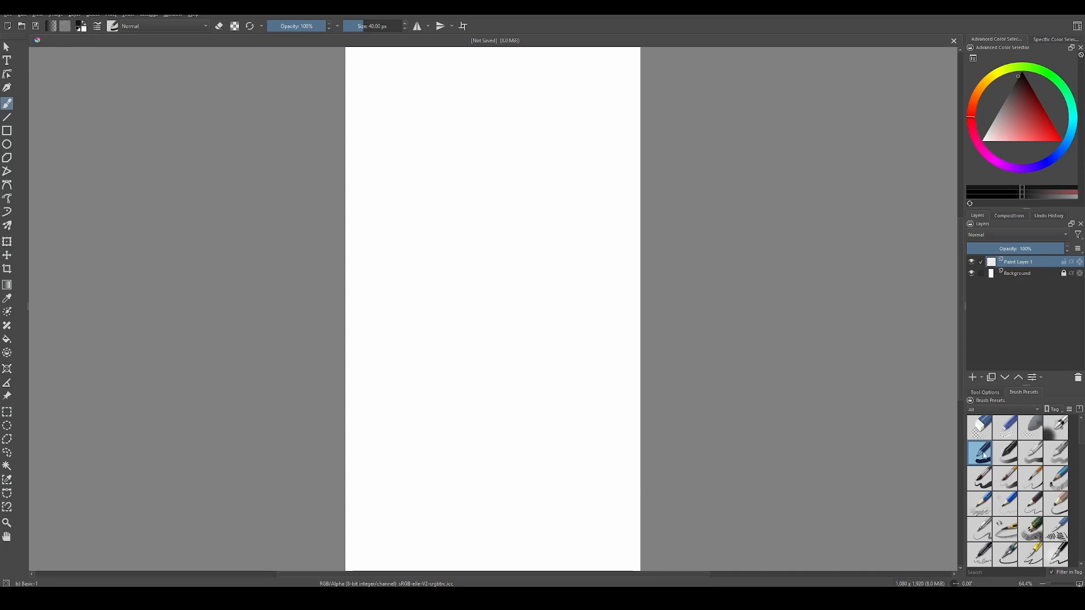
pyautogui.moveTo(431, 363)
pyautogui.mouseDown()
pyautogui.moveTo(419, 308)
pyautogui.moveTo(526, 312)
pyautogui.moveTo(581, 282)
pyautogui.mouseUp()
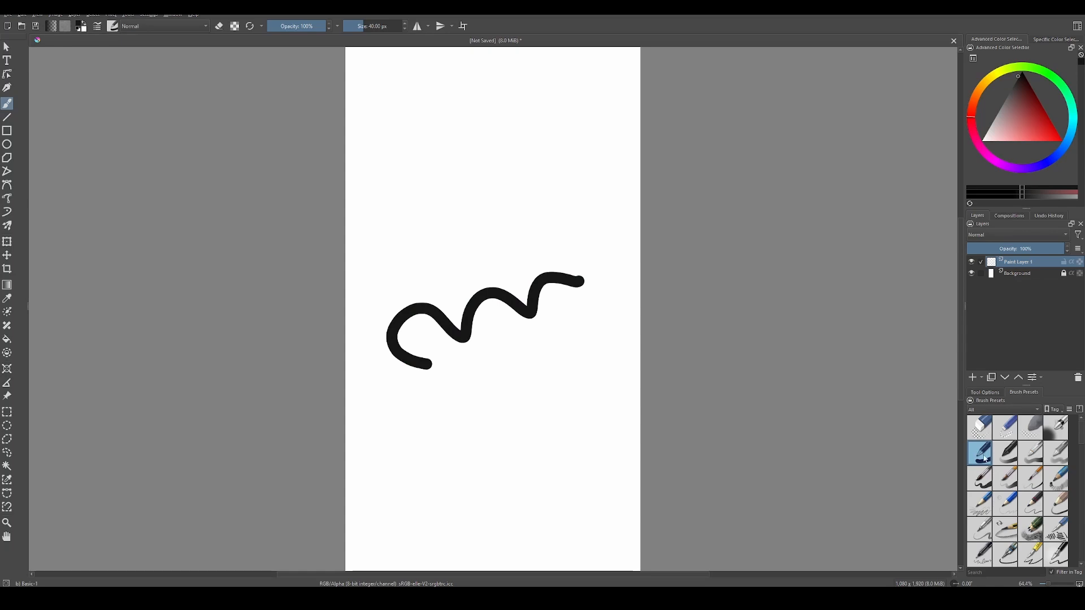
pyautogui.hotkey('ctrl', 'z')
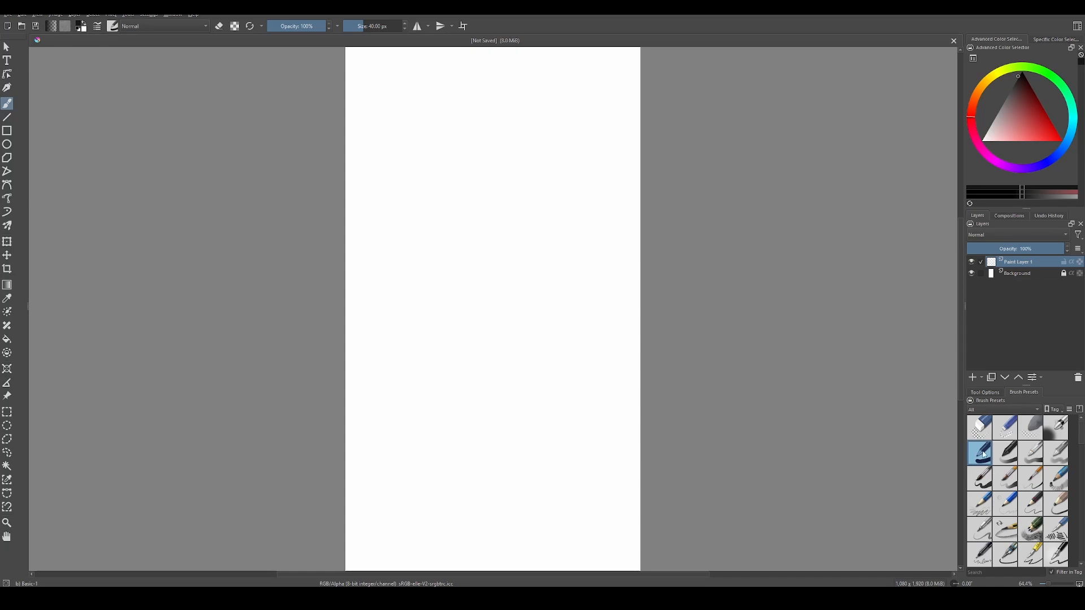
pyautogui.click(113, 27)
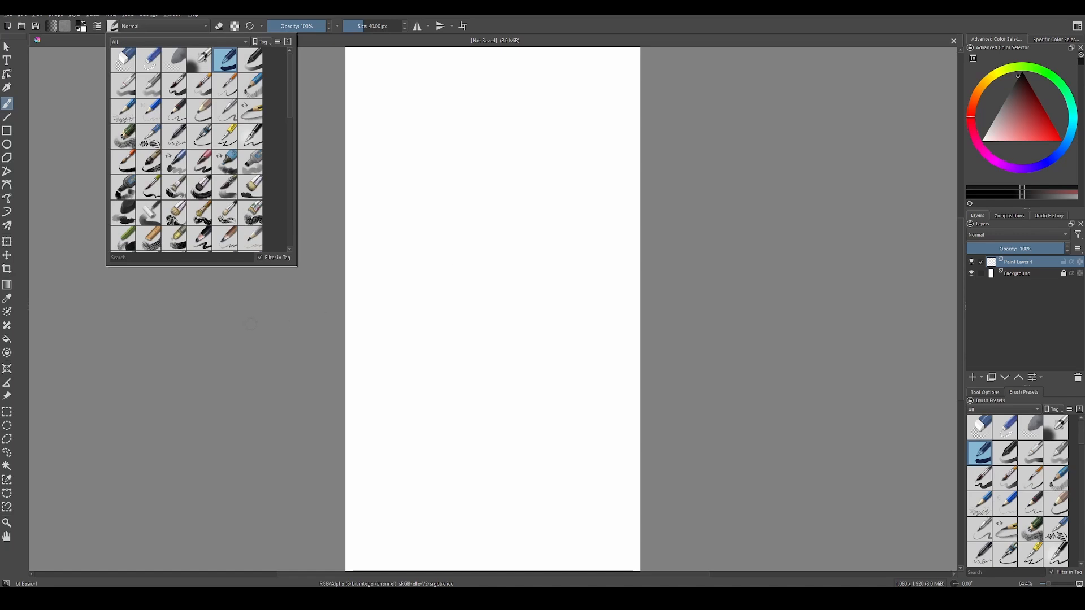
pyautogui.click(244, 320)
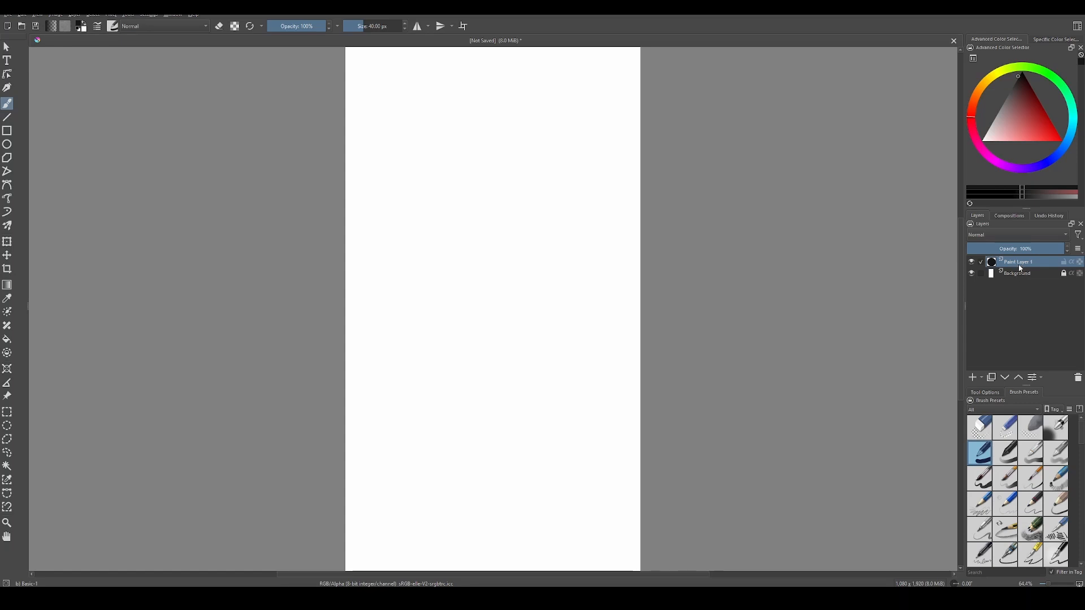
# Rename Paint Layer 1 as Tree and give the layer the brown colour label.
pyautogui.doubleClick(1020, 264)
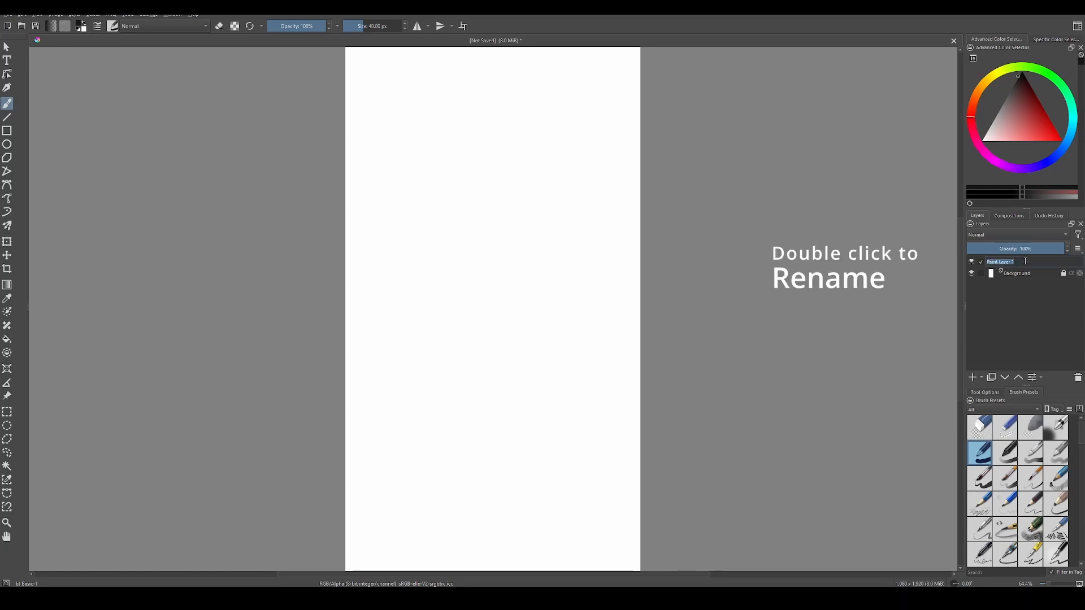
pyautogui.write('Ti')
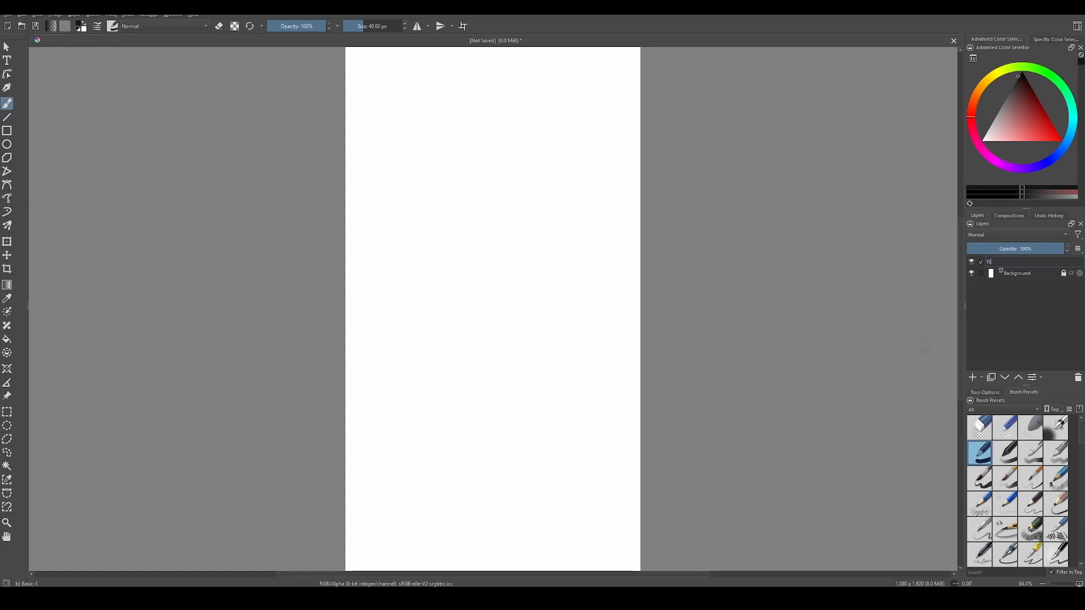
pyautogui.press('Return')
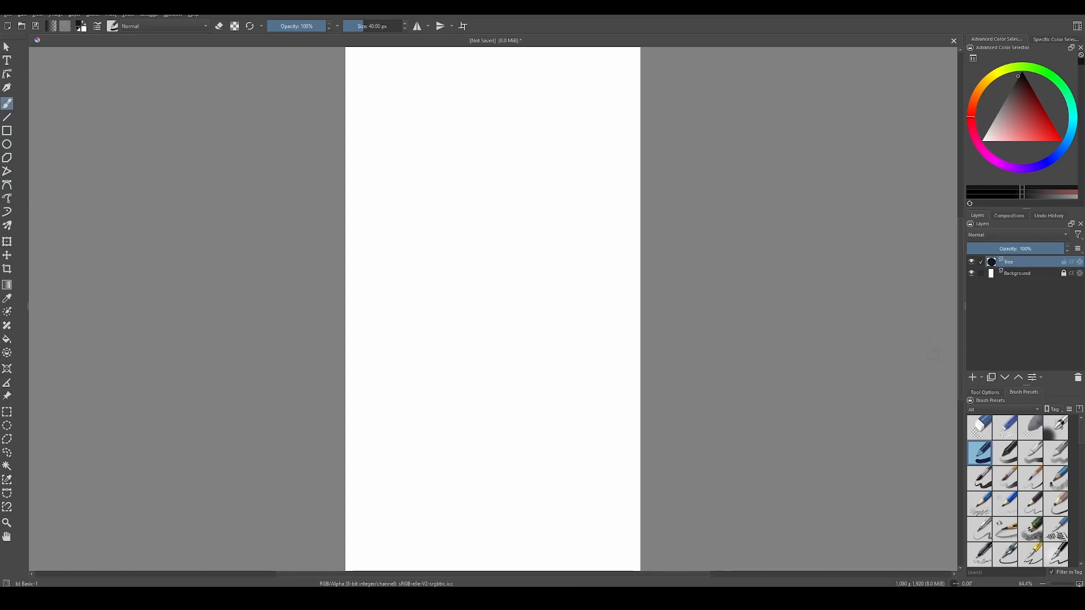
pyautogui.rightClick(1016, 262)
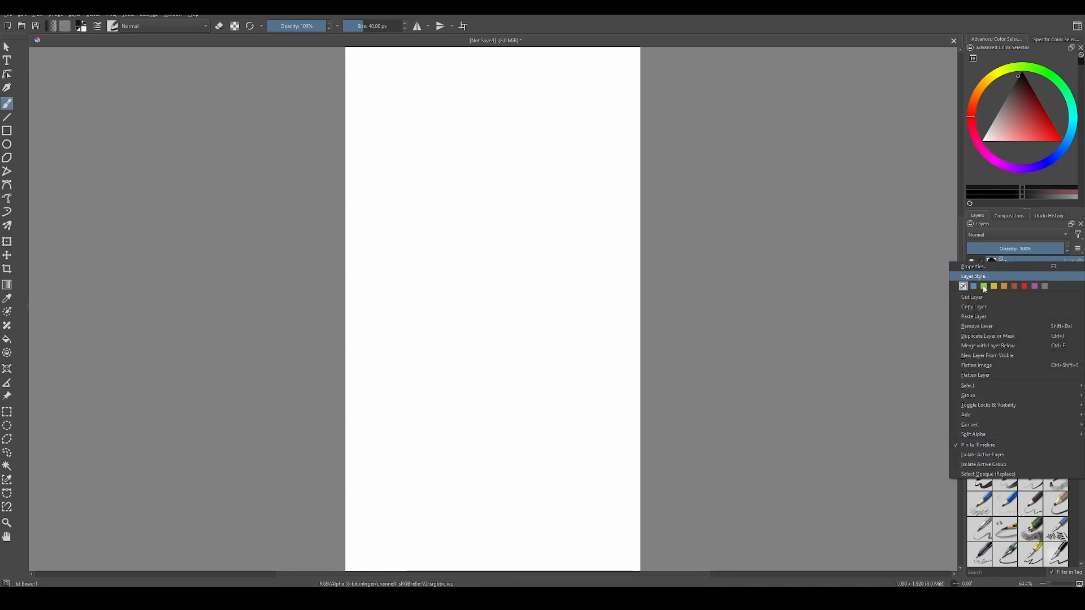
pyautogui.click(1013, 286)
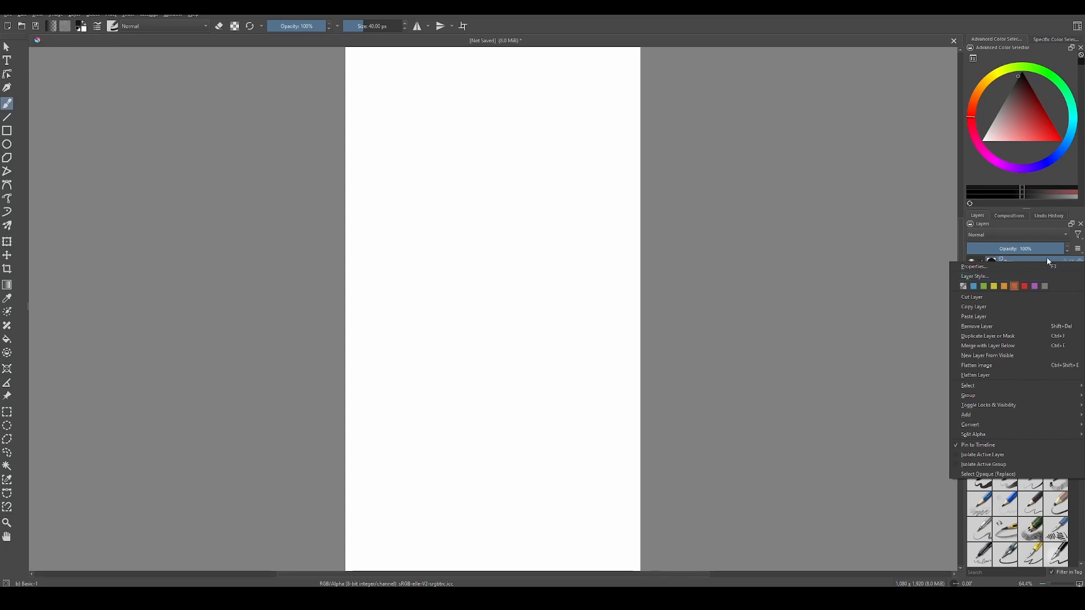
pyautogui.click(1018, 260)
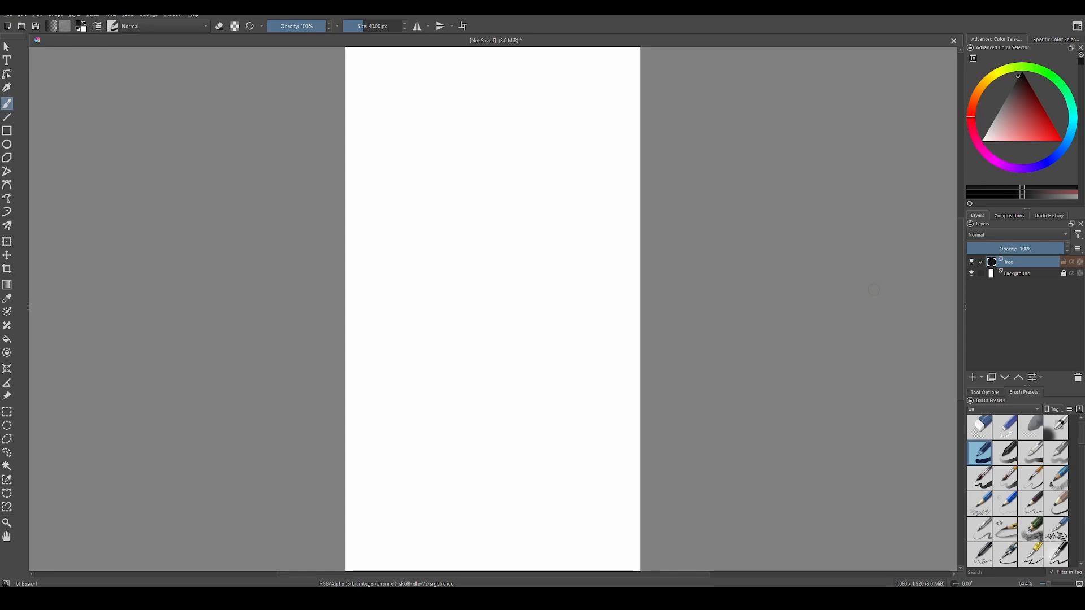
# Set the brush colour to pure black.
pyautogui.moveTo(1027, 74); pyautogui.dragTo(1021, 72)
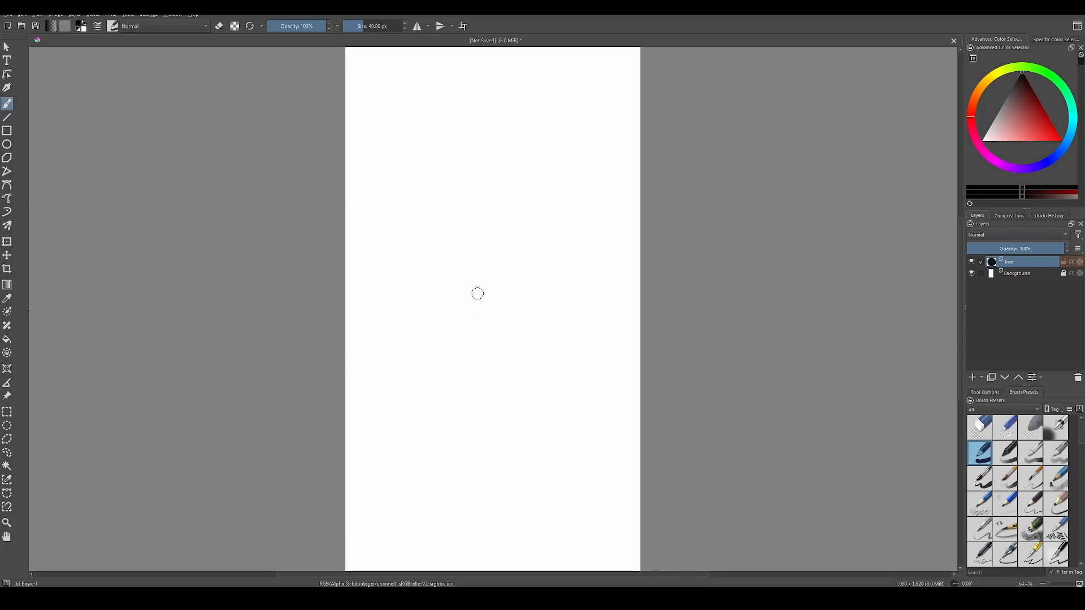
pyautogui.moveTo(482, 273); pyautogui.dragTo(491, 353)
pyautogui.hotkey('ctrl', 'z')
pyautogui.moveTo(485, 281); pyautogui.dragTo(496, 352)
pyautogui.moveTo(487, 280)
pyautogui.mouseDown()
pyautogui.moveTo(503, 344)
pyautogui.moveTo(476, 342)
pyautogui.moveTo(494, 421)
pyautogui.mouseUp()
pyautogui.hotkey('ctrl', 'z')
pyautogui.hotkey('ctrl', 'z')
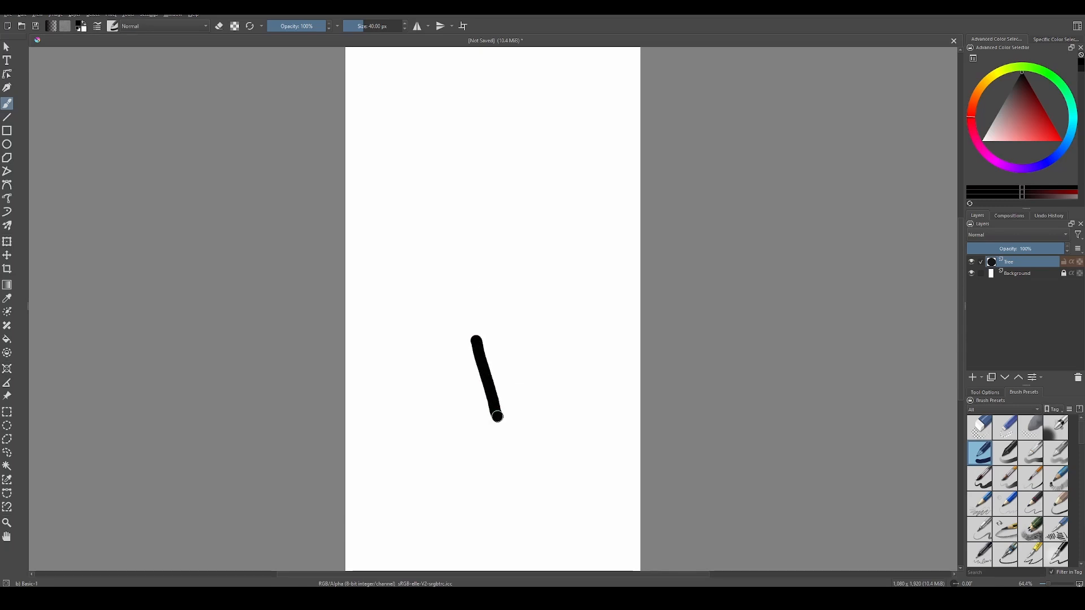
# Paint a thick, gently bending black tree trunk on the Tree layer, tapering from the lower middle of the canvas towards its upper part.
pyautogui.moveTo(473, 341)
pyautogui.mouseDown()
pyautogui.moveTo(489, 420)
pyautogui.moveTo(472, 347)
pyautogui.moveTo(504, 414)
pyautogui.moveTo(484, 344)
pyautogui.moveTo(509, 417)
pyautogui.moveTo(485, 425)
pyautogui.moveTo(509, 420)
pyautogui.mouseUp()
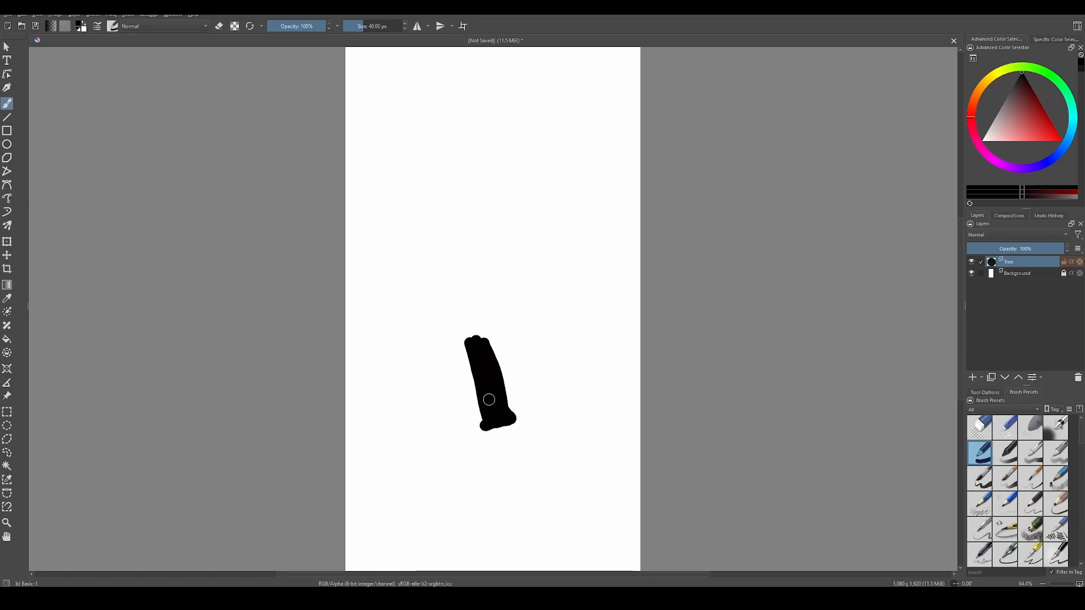
pyautogui.moveTo(478, 340)
pyautogui.mouseDown()
pyautogui.moveTo(484, 285)
pyautogui.moveTo(472, 343)
pyautogui.moveTo(489, 297)
pyautogui.moveTo(483, 342)
pyautogui.moveTo(489, 284)
pyautogui.moveTo(471, 337)
pyautogui.moveTo(491, 292)
pyautogui.moveTo(482, 343)
pyautogui.moveTo(495, 280)
pyautogui.mouseUp()
pyautogui.moveTo(475, 340)
pyautogui.mouseDown()
pyautogui.moveTo(477, 265)
pyautogui.moveTo(511, 220)
pyautogui.mouseUp()
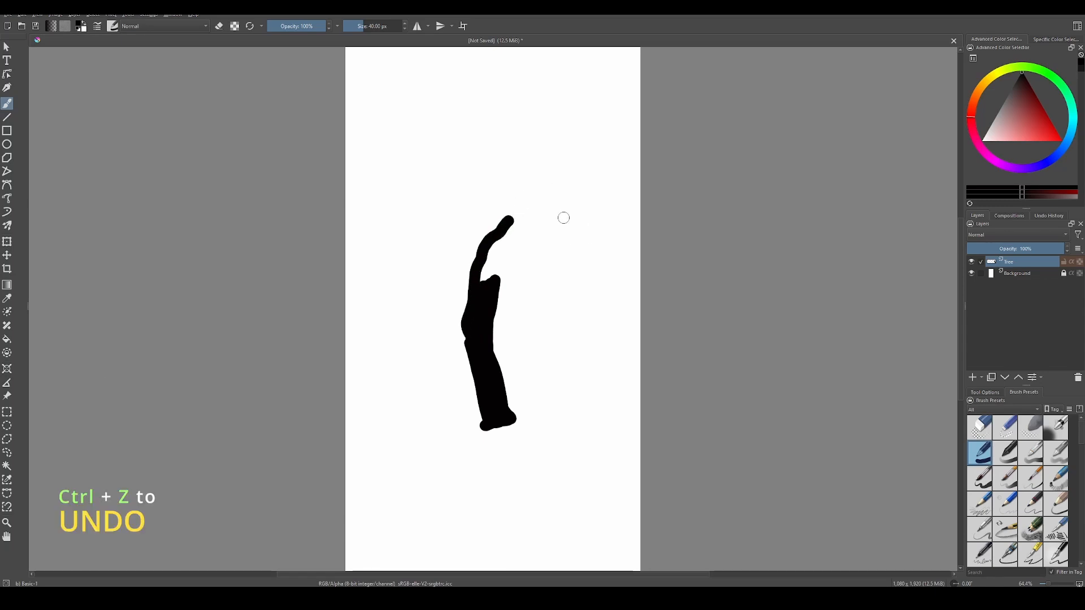
pyautogui.hotkey('ctrl', 'z')
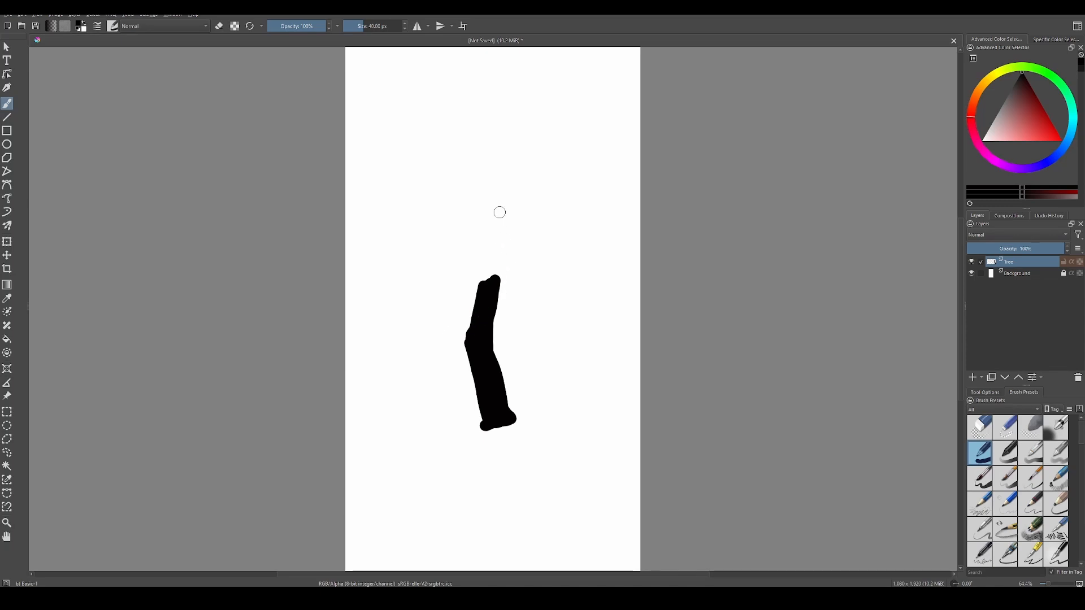
pyautogui.moveTo(485, 282)
pyautogui.mouseDown()
pyautogui.moveTo(500, 249)
pyautogui.moveTo(494, 289)
pyautogui.moveTo(497, 244)
pyautogui.mouseUp()
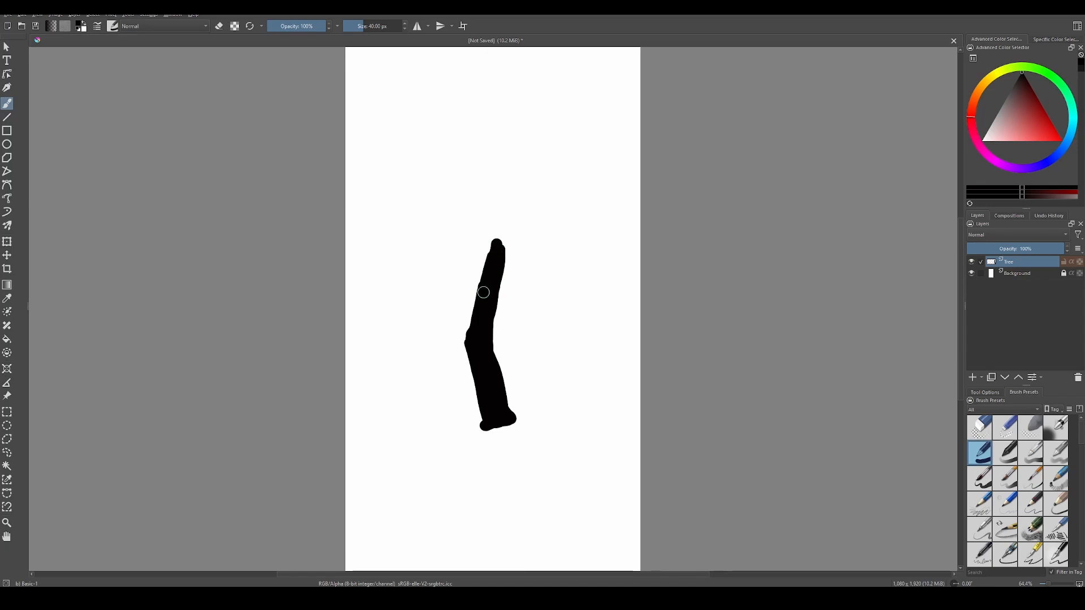
pyautogui.moveTo(485, 291)
pyautogui.mouseDown()
pyautogui.moveTo(496, 238)
pyautogui.moveTo(480, 159)
pyautogui.mouseUp()
pyautogui.moveTo(497, 243); pyautogui.dragTo(474, 151)
pyautogui.moveTo(474, 151)
pyautogui.mouseDown()
pyautogui.moveTo(495, 253)
pyautogui.moveTo(471, 135)
pyautogui.moveTo(503, 255)
pyautogui.moveTo(499, 243)
pyautogui.moveTo(486, 320)
pyautogui.moveTo(491, 242)
pyautogui.moveTo(477, 324)
pyautogui.moveTo(488, 309)
pyautogui.mouseUp()
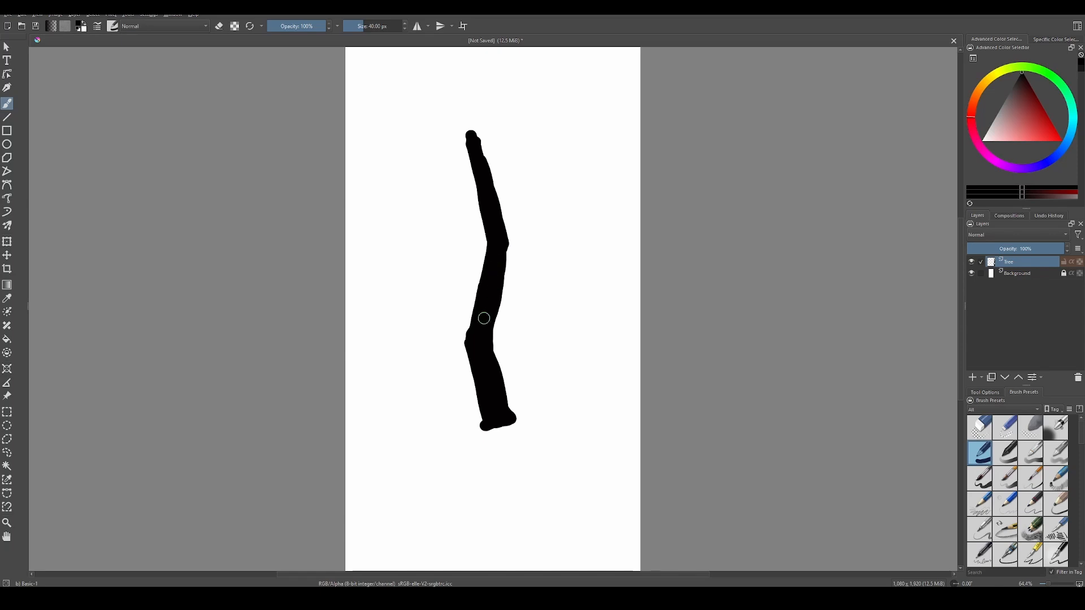
# Paint a forked branch off the trunk's left side and an angled branch off its right side with the 40 px brush.
pyautogui.moveTo(473, 338)
pyautogui.mouseDown()
pyautogui.moveTo(445, 224)
pyautogui.moveTo(419, 191)
pyautogui.moveTo(406, 135)
pyautogui.mouseUp()
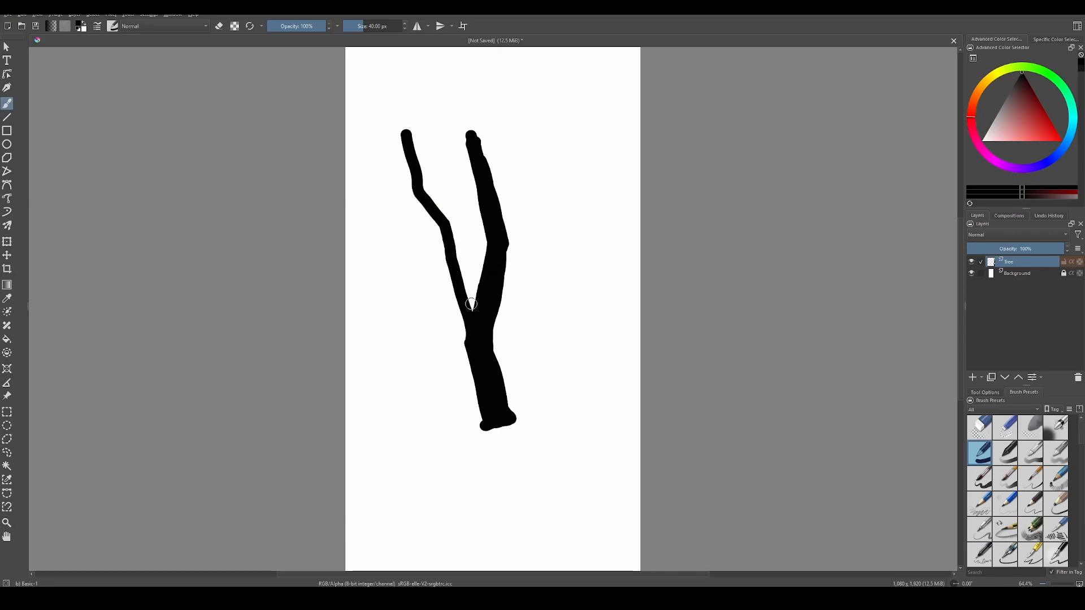
pyautogui.hotkey('ctrl', 'z')
pyautogui.moveTo(442, 228)
pyautogui.mouseDown()
pyautogui.moveTo(474, 349)
pyautogui.moveTo(443, 222)
pyautogui.moveTo(441, 232)
pyautogui.moveTo(414, 186)
pyautogui.mouseUp()
pyautogui.hotkey('ctrl', 'z')
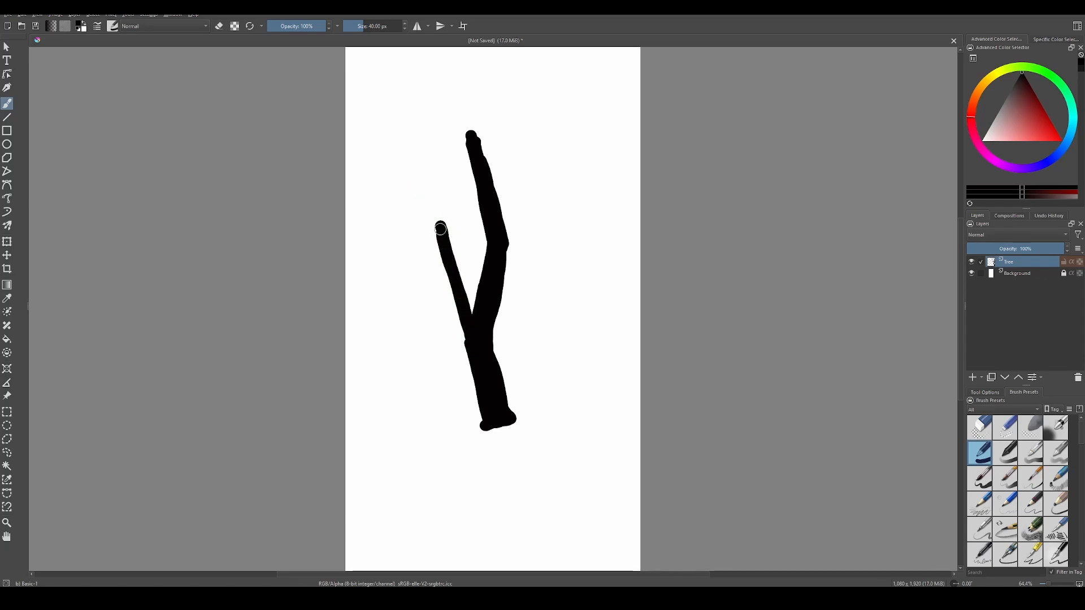
pyautogui.moveTo(443, 229)
pyautogui.mouseDown()
pyautogui.moveTo(419, 206)
pyautogui.moveTo(406, 139)
pyautogui.mouseUp()
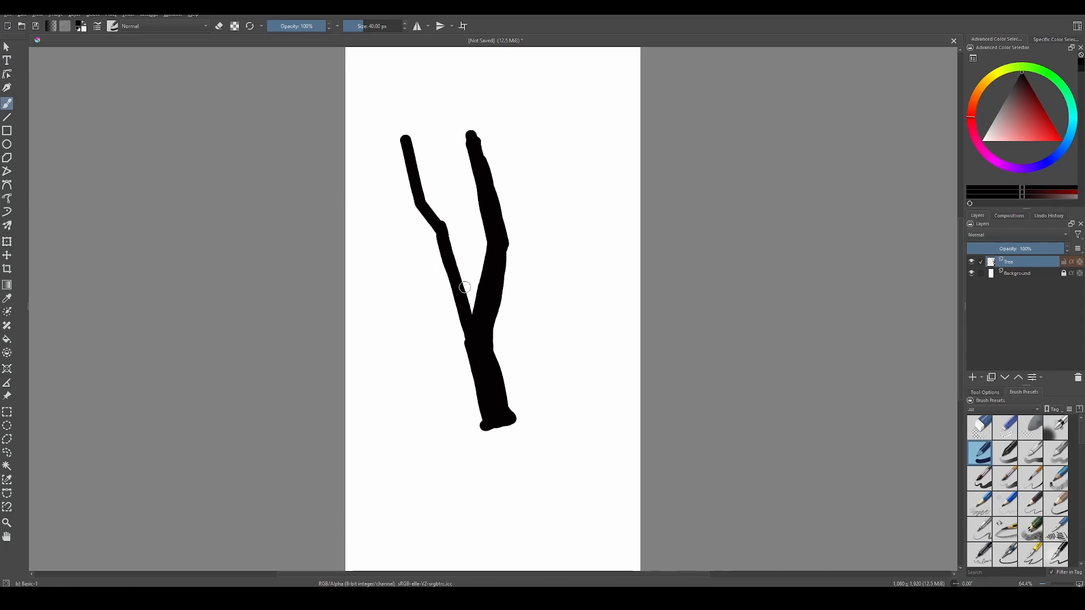
pyautogui.moveTo(463, 279); pyautogui.dragTo(457, 190)
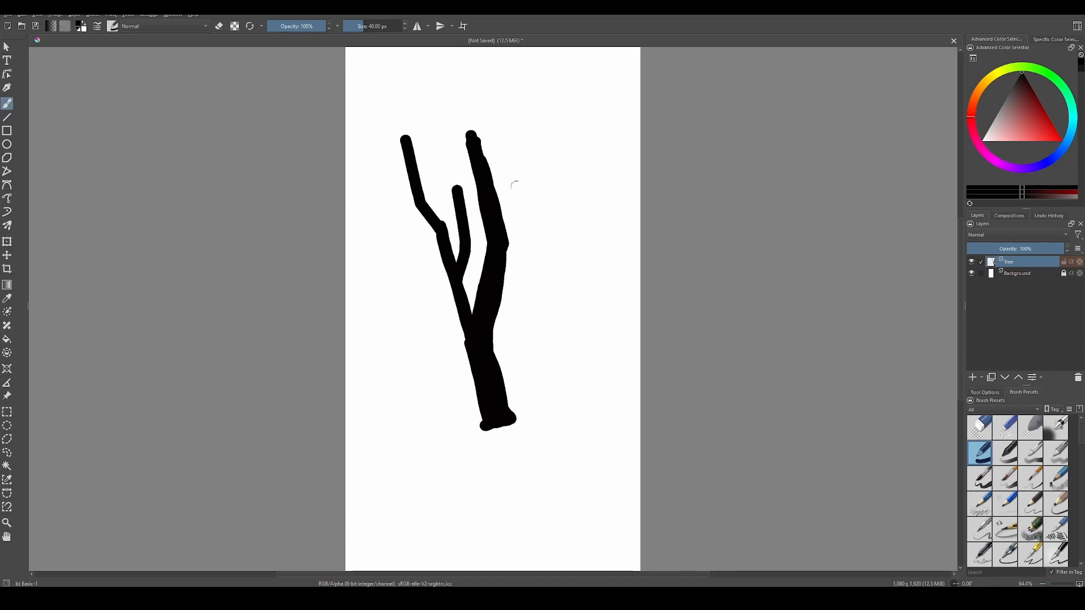
pyautogui.moveTo(496, 271)
pyautogui.mouseDown()
pyautogui.moveTo(519, 205)
pyautogui.moveTo(556, 172)
pyautogui.moveTo(576, 125)
pyautogui.mouseUp()
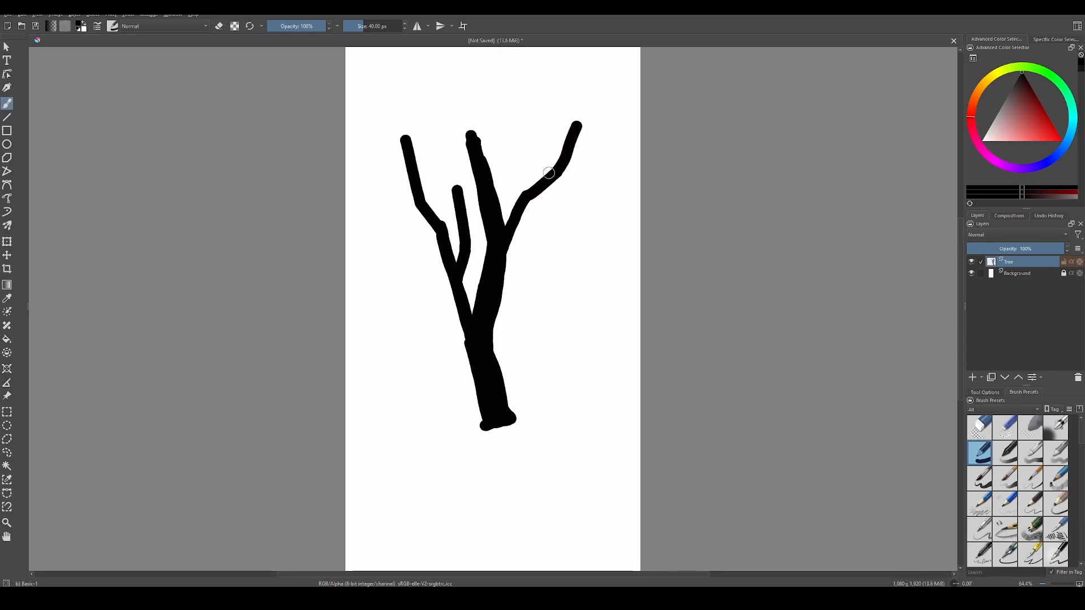
# Reduce the brush size to about 32 px and paint two short twigs near the tip of the right branch.
pyautogui.press('[')
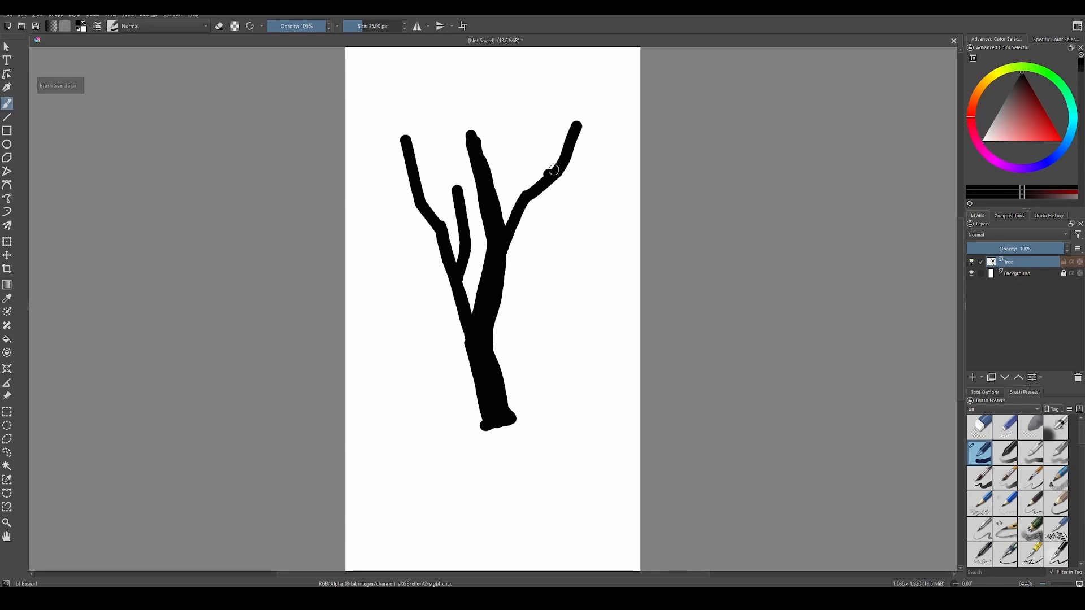
pyautogui.press('[')
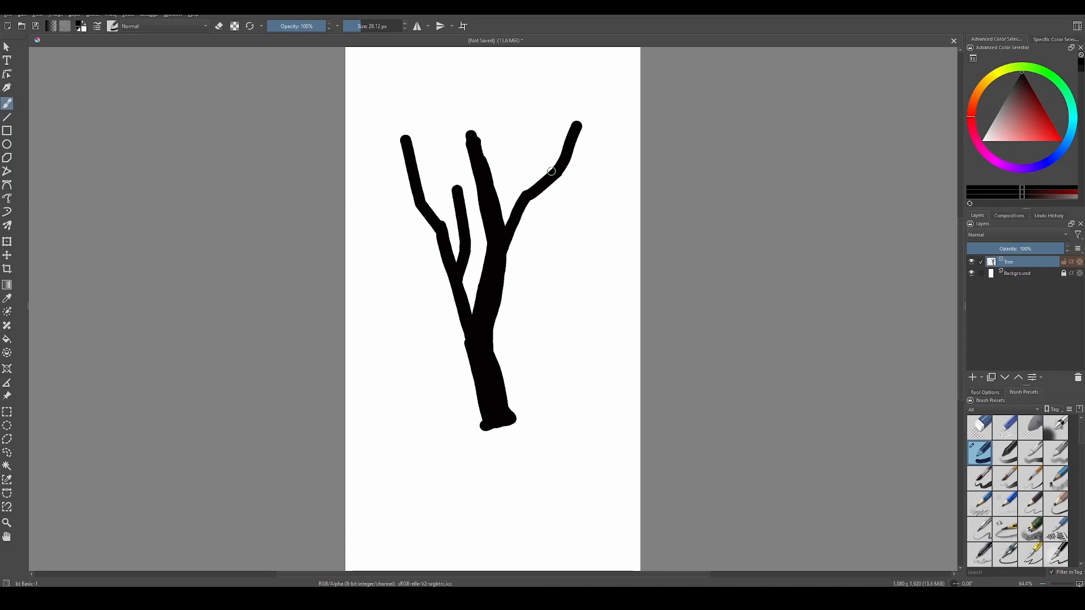
pyautogui.press(']')
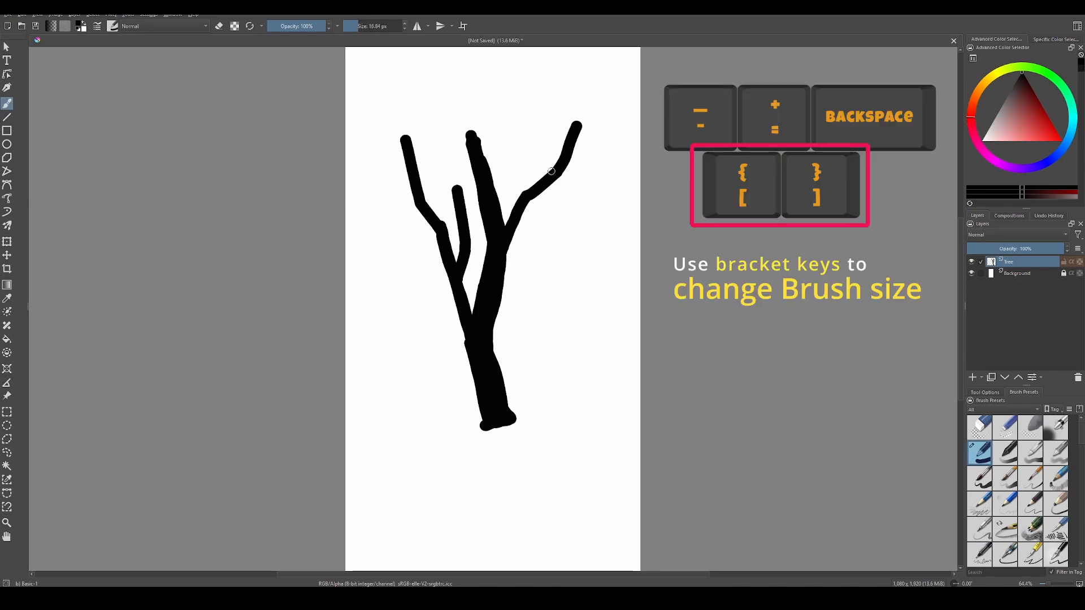
pyautogui.press('[')
pyautogui.press('[')
pyautogui.press('[')
pyautogui.press('[')
pyautogui.moveTo(552, 169)
pyautogui.mouseDown()
pyautogui.moveTo(549, 125)
pyautogui.moveTo(579, 148)
pyautogui.moveTo(601, 126)
pyautogui.mouseUp()
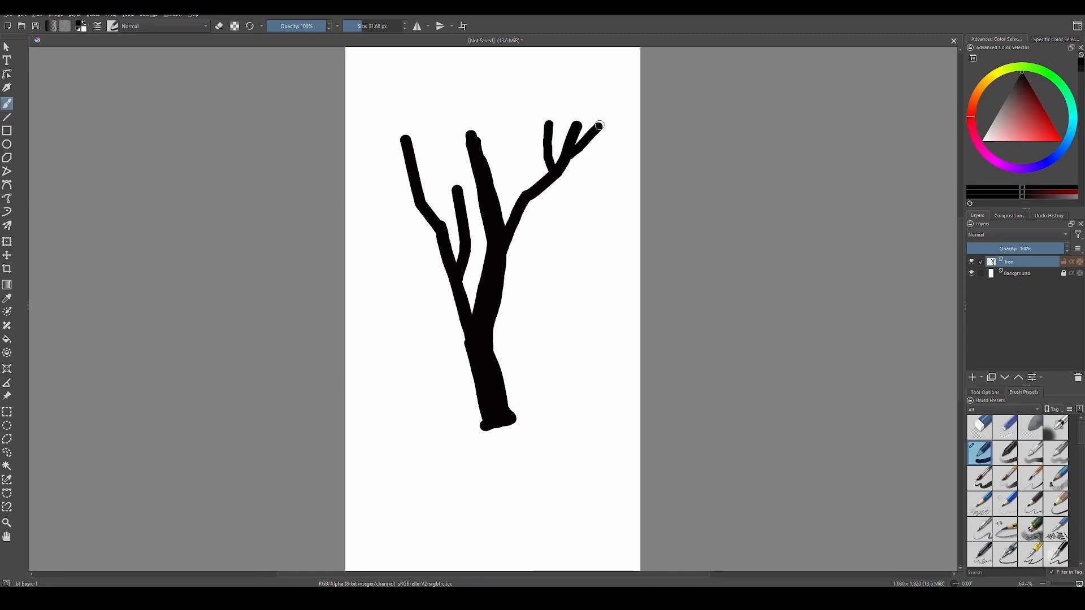
pyautogui.hotkey('ctrl', 'z')
pyautogui.moveTo(563, 161)
pyautogui.mouseDown()
pyautogui.moveTo(586, 157)
pyautogui.moveTo(600, 136)
pyautogui.mouseUp()
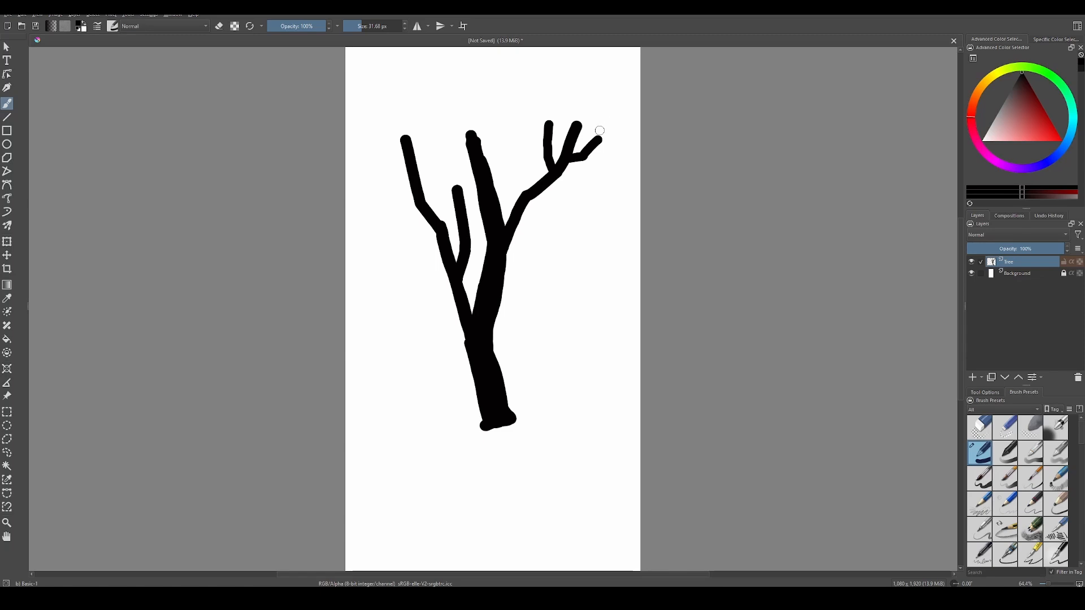
# Add thinner twigs to the trunk's top, the base of the right branch and the two left branches.
pyautogui.moveTo(485, 167); pyautogui.dragTo(500, 122)
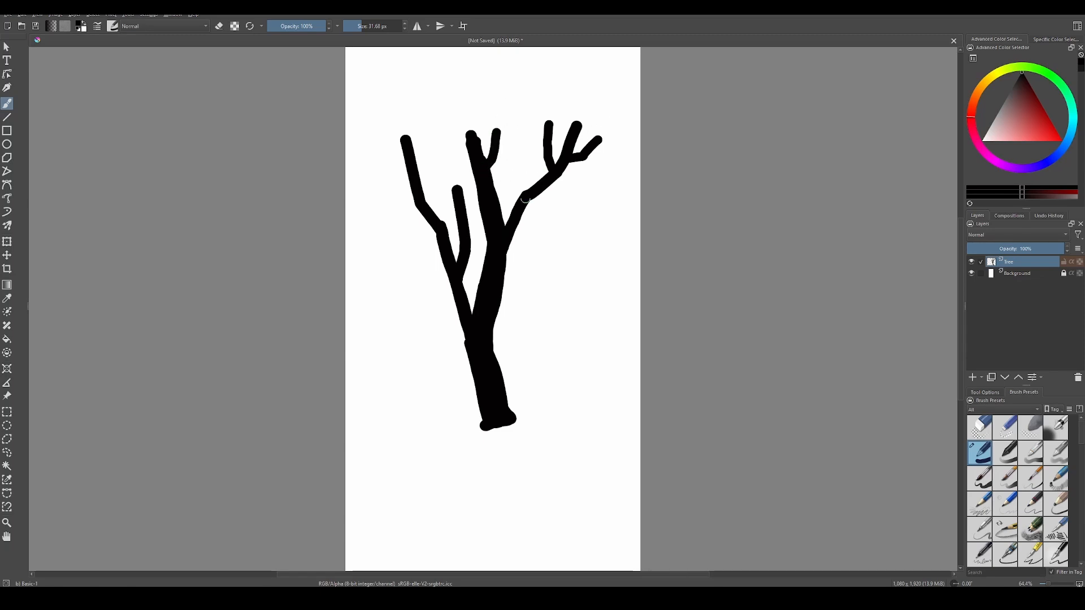
pyautogui.moveTo(522, 193); pyautogui.dragTo(531, 96)
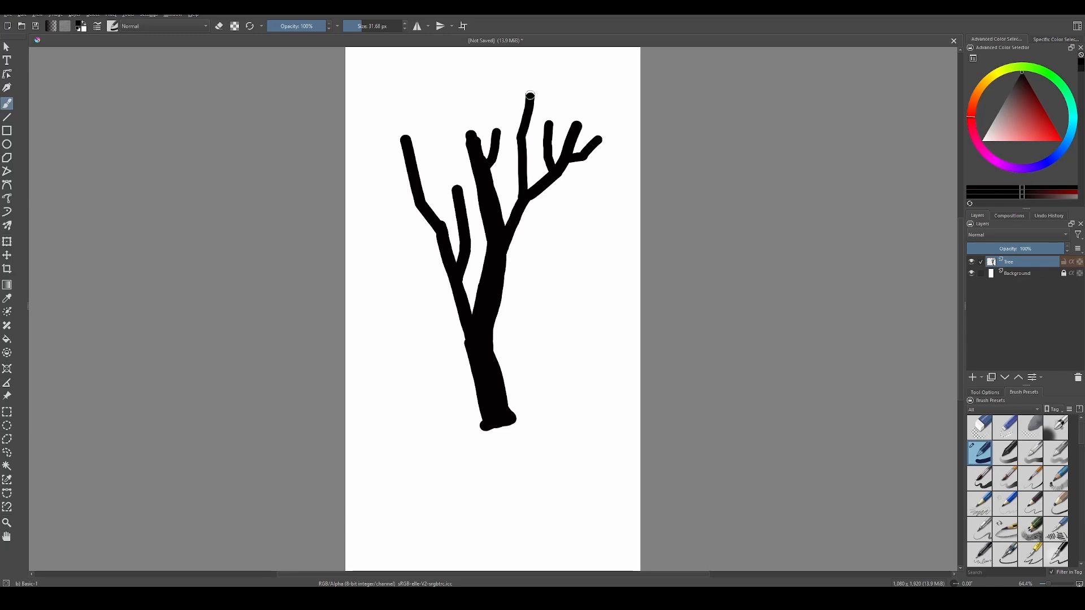
pyautogui.moveTo(475, 141); pyautogui.dragTo(475, 87)
pyautogui.moveTo(474, 147); pyautogui.dragTo(452, 82)
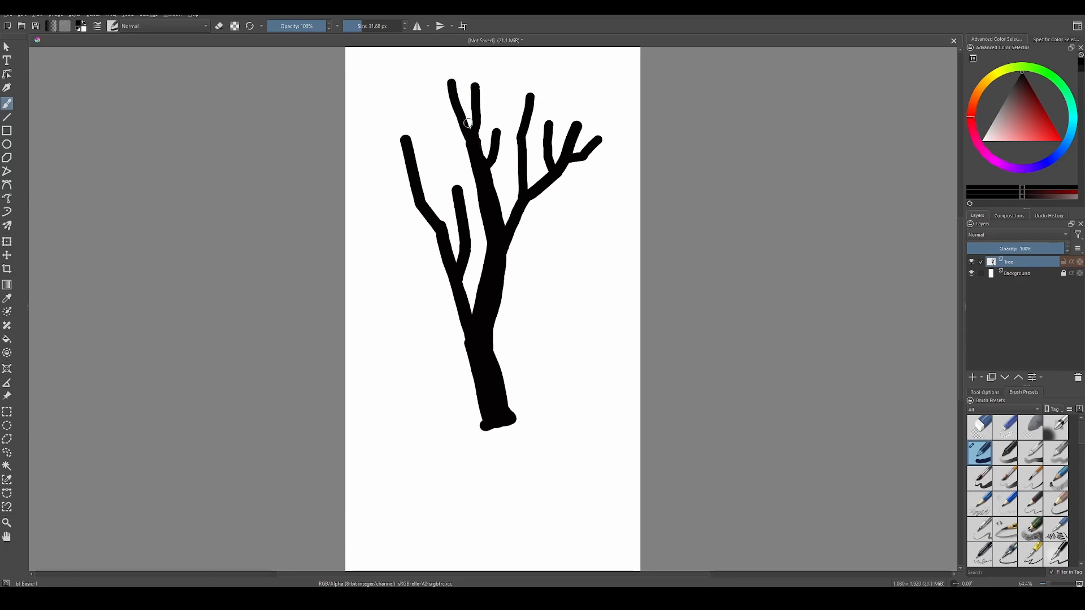
pyautogui.moveTo(463, 213)
pyautogui.mouseDown()
pyautogui.moveTo(467, 155)
pyautogui.moveTo(457, 186)
pyautogui.moveTo(459, 155)
pyautogui.mouseUp()
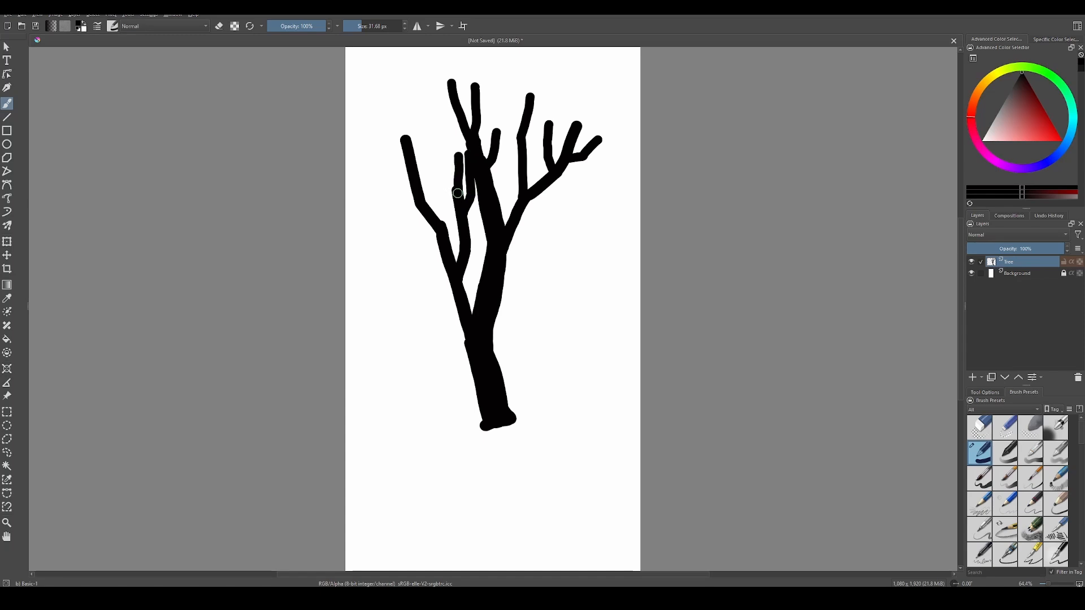
pyautogui.moveTo(455, 193); pyautogui.dragTo(436, 130)
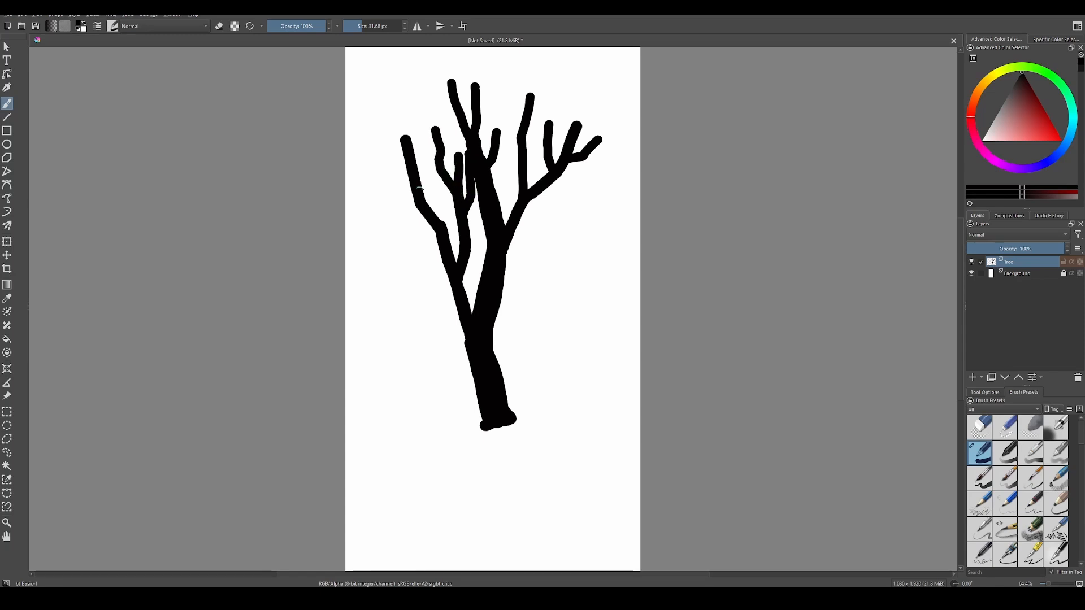
pyautogui.moveTo(413, 189); pyautogui.dragTo(385, 136)
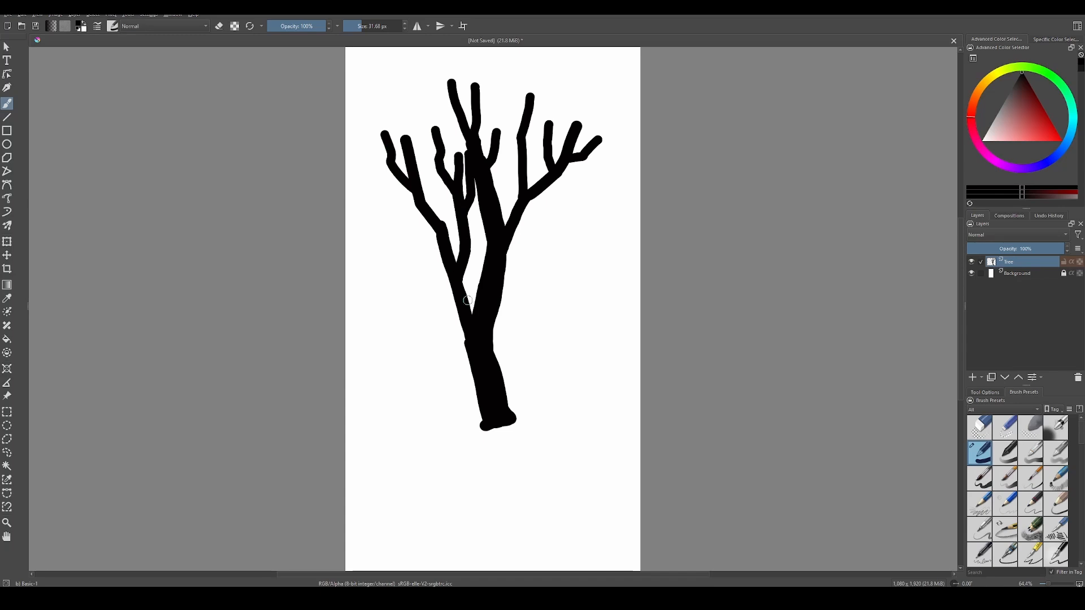
# Paint a low branch with twigs on the trunk's left side and, with a 26 px brush, a forked one on its right.
pyautogui.moveTo(469, 326)
pyautogui.mouseDown()
pyautogui.moveTo(405, 270)
pyautogui.moveTo(385, 229)
pyautogui.moveTo(403, 237)
pyautogui.moveTo(392, 203)
pyautogui.moveTo(403, 212)
pyautogui.moveTo(403, 193)
pyautogui.mouseUp()
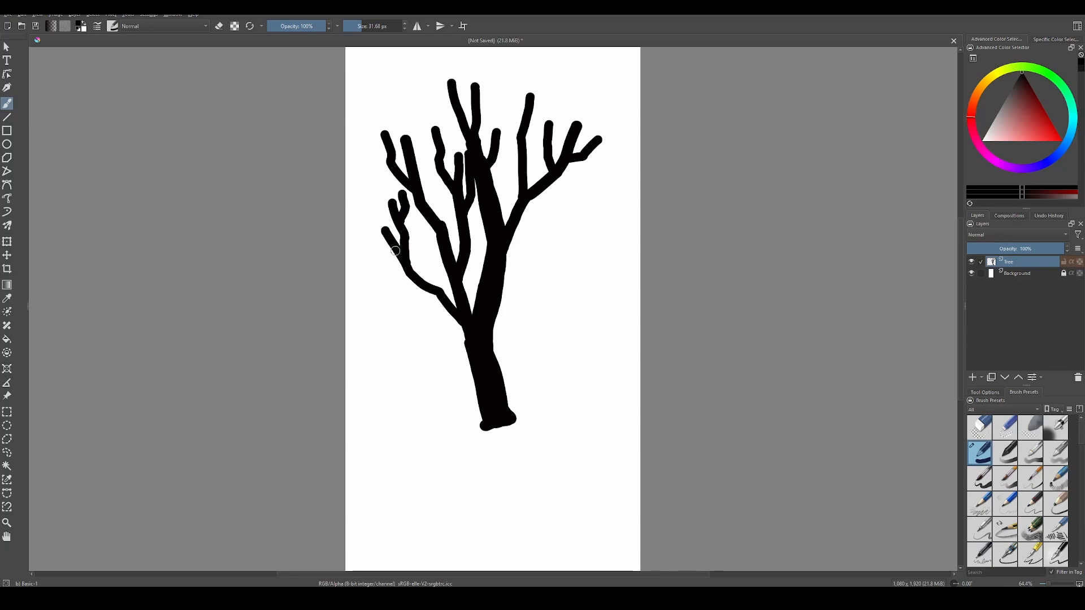
pyautogui.moveTo(396, 251); pyautogui.dragTo(362, 226)
pyautogui.press('[')
pyautogui.moveTo(503, 269)
pyautogui.mouseDown()
pyautogui.moveTo(582, 212)
pyautogui.moveTo(544, 234)
pyautogui.moveTo(603, 216)
pyautogui.mouseUp()
pyautogui.moveTo(541, 234)
pyautogui.mouseDown()
pyautogui.moveTo(599, 188)
pyautogui.moveTo(592, 175)
pyautogui.mouseUp()
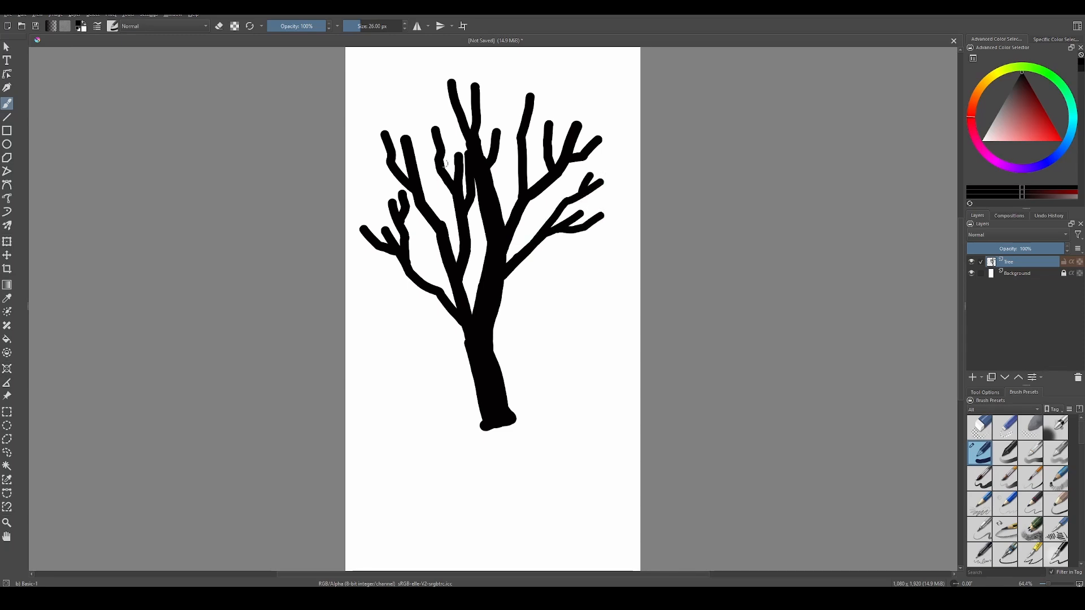
# Paint thin twigs with the 26 px brush on the upper left branch, the trunk's top and the upper right branch.
pyautogui.moveTo(413, 162)
pyautogui.mouseDown()
pyautogui.moveTo(425, 107)
pyautogui.moveTo(488, 97)
pyautogui.moveTo(499, 76)
pyautogui.mouseUp()
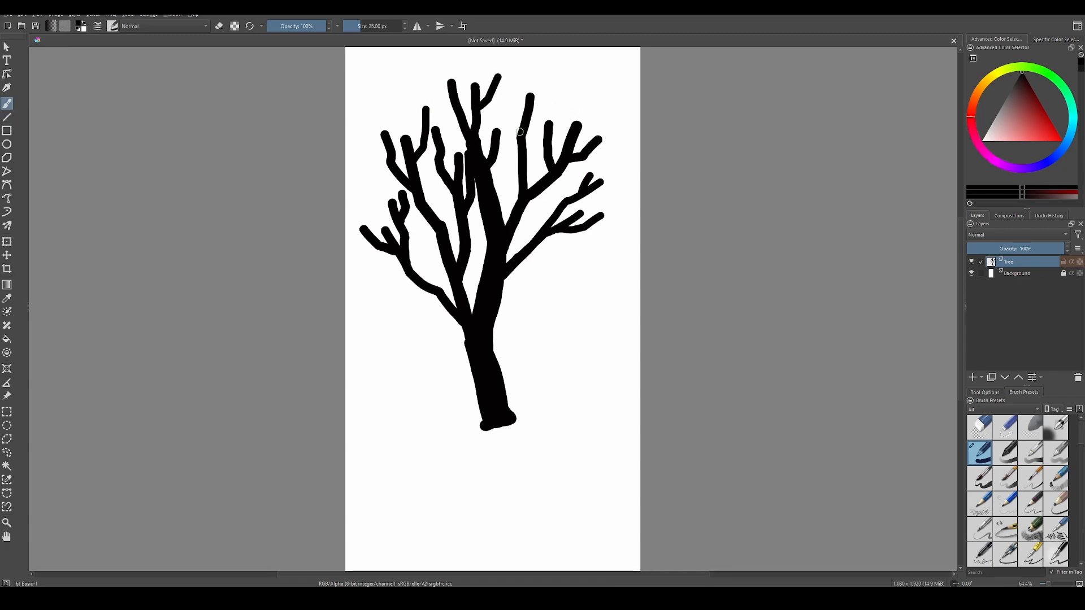
pyautogui.moveTo(520, 126)
pyautogui.mouseDown()
pyautogui.moveTo(510, 92)
pyautogui.moveTo(501, 102)
pyautogui.mouseUp()
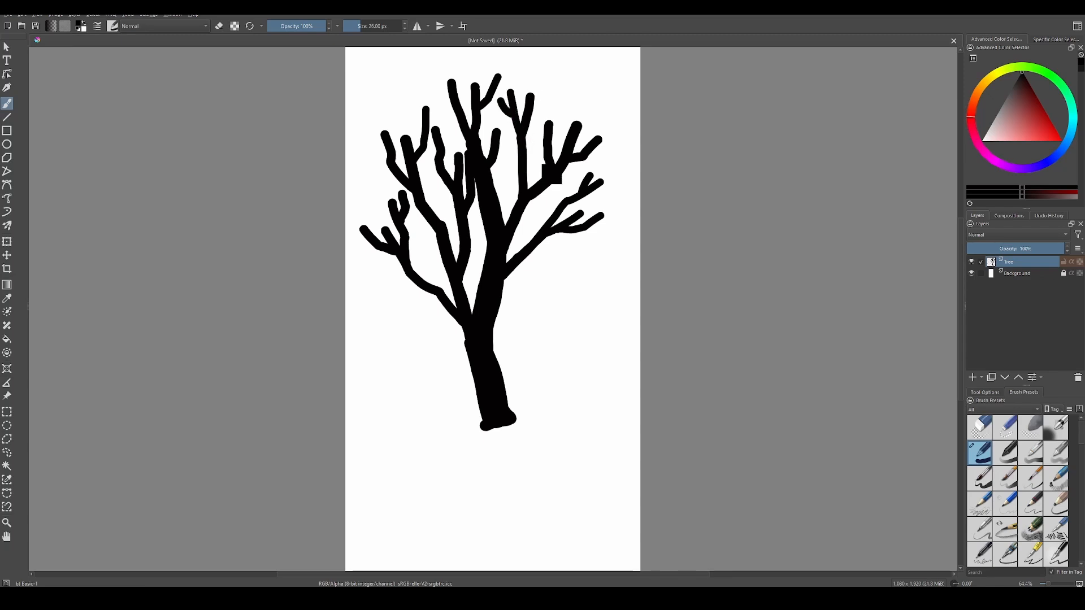
pyautogui.moveTo(535, 108)
pyautogui.mouseDown()
pyautogui.moveTo(552, 78)
pyautogui.moveTo(540, 73)
pyautogui.mouseUp()
pyautogui.hotkey('ctrl', 'z')
pyautogui.hotkey('ctrl', 'z')
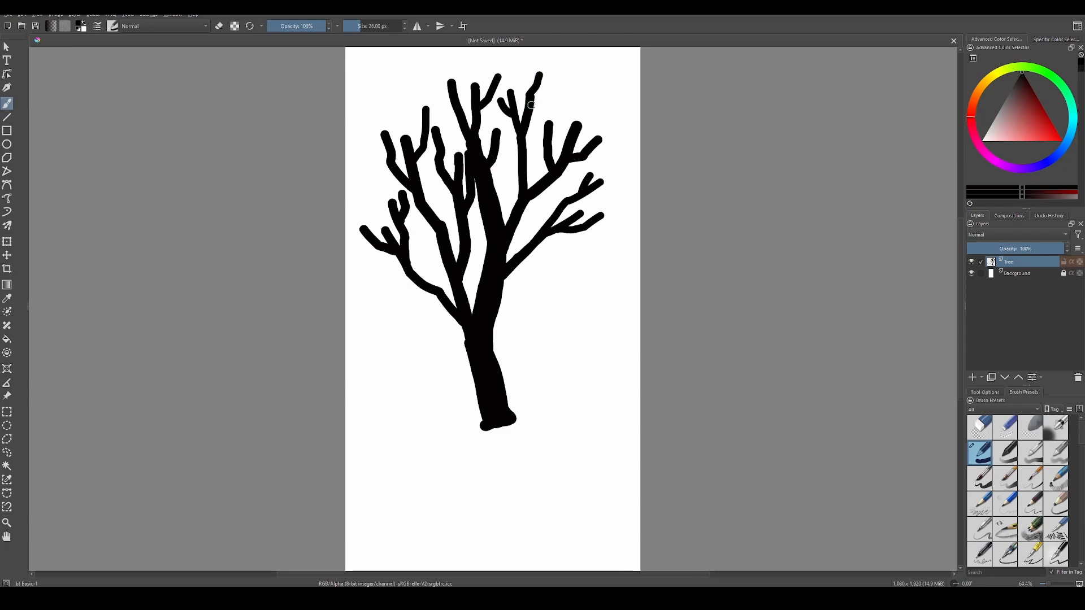
pyautogui.moveTo(532, 105); pyautogui.dragTo(562, 87)
# Add a small forked twig to the low left branch and widen the trunk's base.
pyautogui.moveTo(441, 289)
pyautogui.mouseDown()
pyautogui.moveTo(414, 235)
pyautogui.moveTo(421, 221)
pyautogui.moveTo(424, 254)
pyautogui.mouseUp()
pyautogui.hotkey('ctrl', 'z')
pyautogui.moveTo(514, 422); pyautogui.dragTo(513, 417)
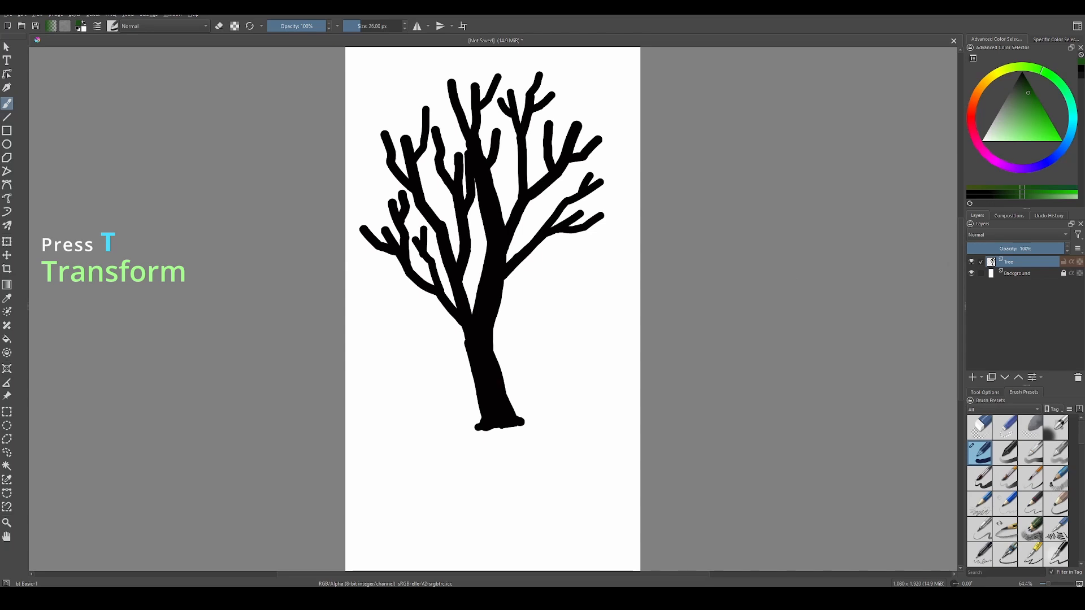
# Move the whole tree lower on the canvas.
pyautogui.press('t')
pyautogui.moveTo(484, 376); pyautogui.dragTo(497, 450)
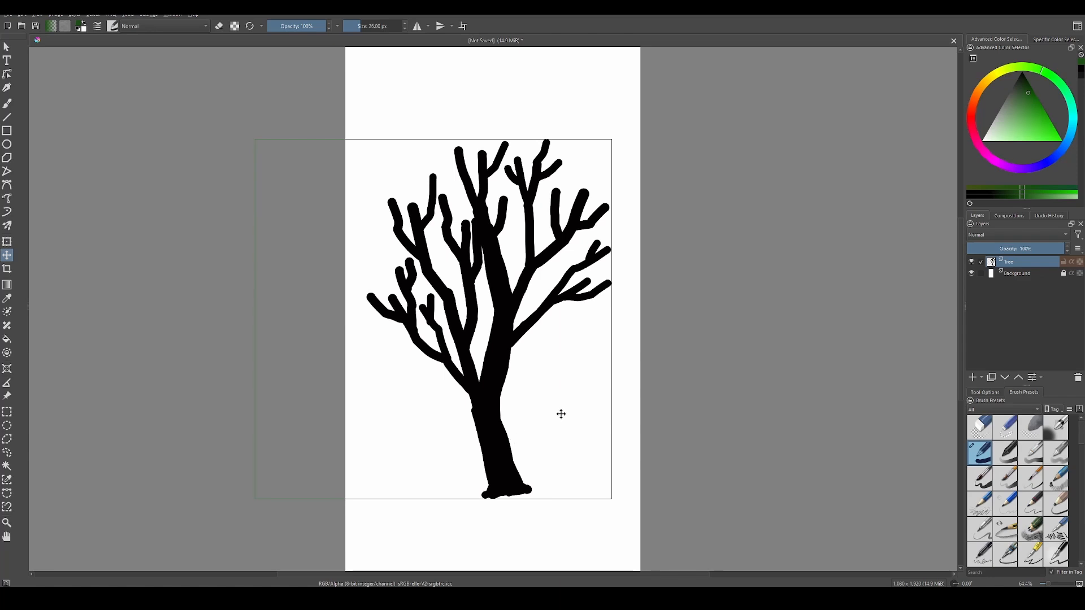
# Add a new paint layer named Back Leaves above the Tree layer and activate the freehand brush.
pyautogui.click(974, 378)
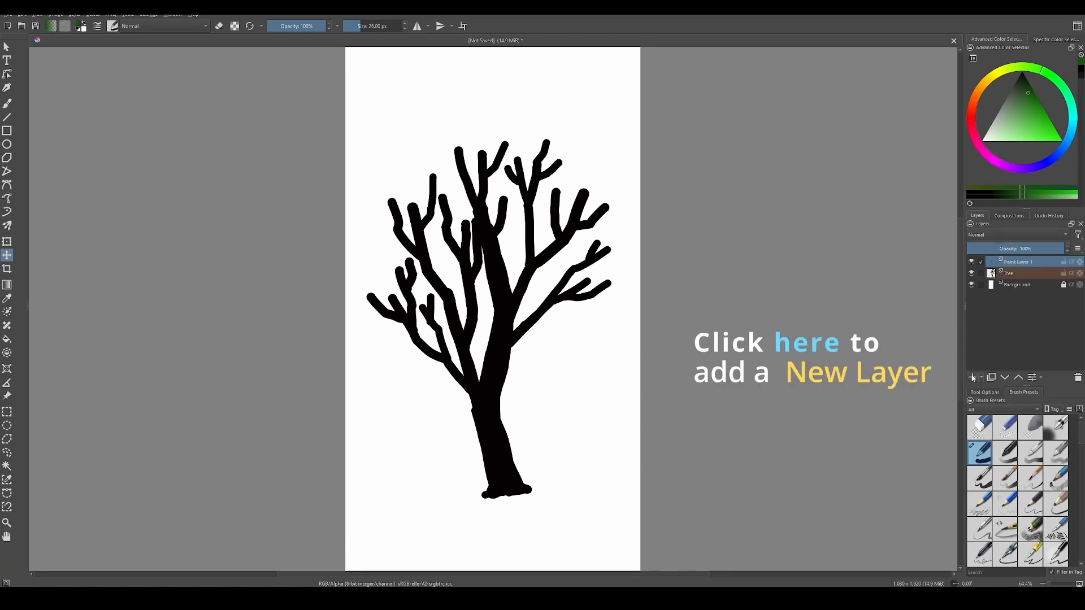
pyautogui.doubleClick(1015, 263)
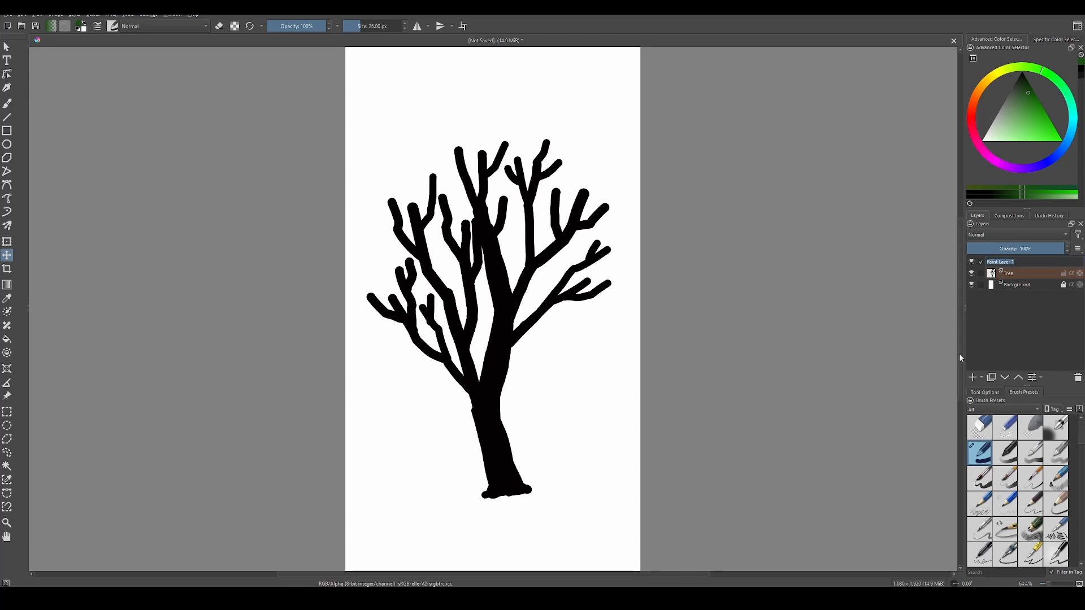
pyautogui.write('L')
pyautogui.write('B')
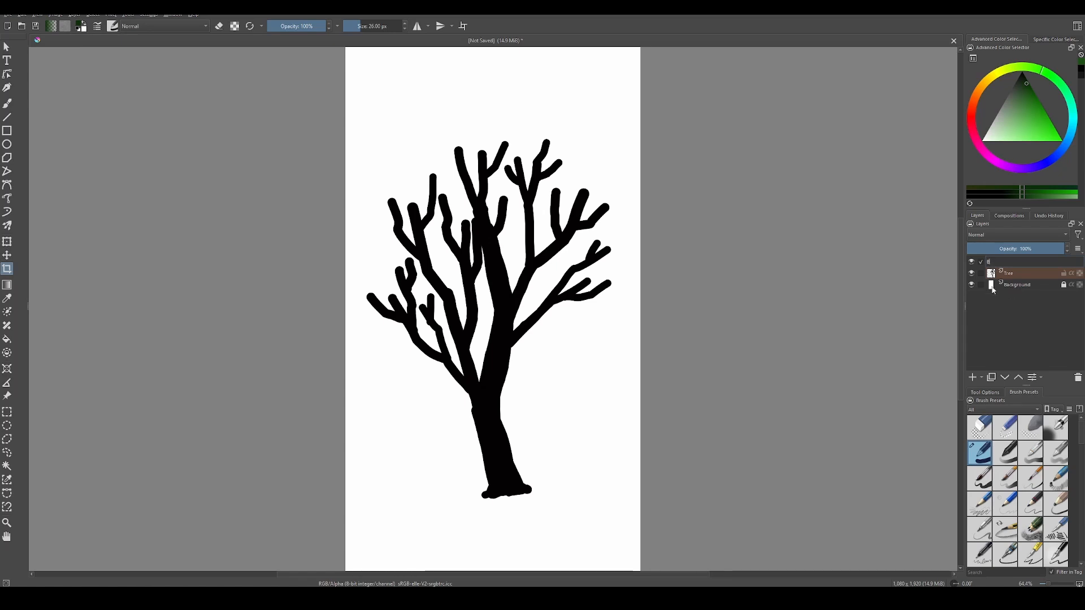
pyautogui.write('ack Leaves')
pyautogui.press('Return')
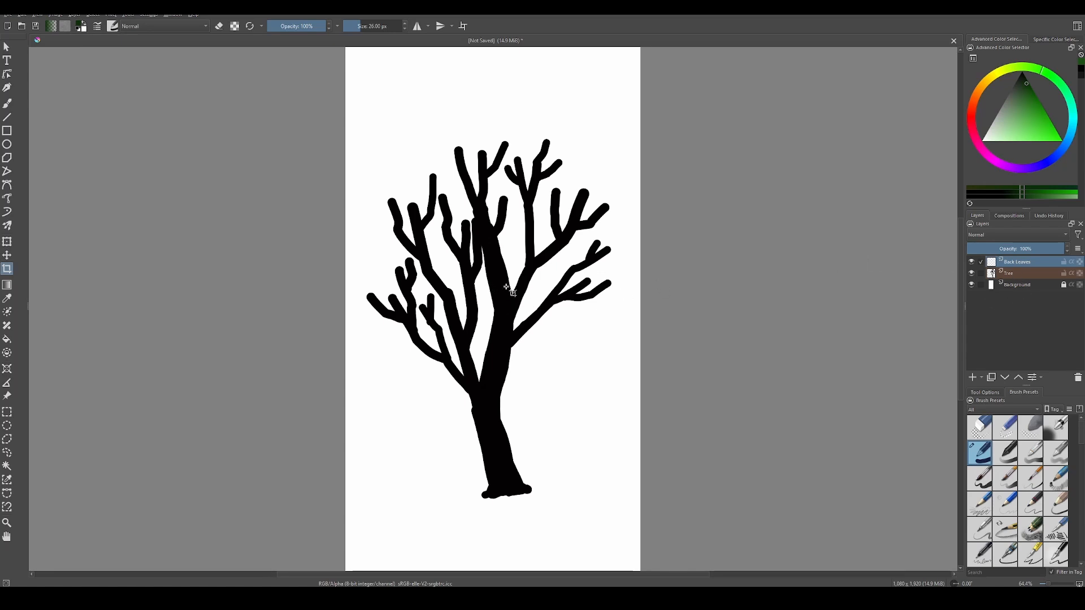
pyautogui.press('b')
pyautogui.moveTo(482, 298)
pyautogui.mouseDown()
pyautogui.moveTo(509, 297)
pyautogui.moveTo(498, 297)
pyautogui.moveTo(508, 273)
pyautogui.moveTo(482, 273)
pyautogui.moveTo(520, 275)
pyautogui.mouseUp()
pyautogui.hotkey('ctrl', 'z')
pyautogui.hotkey('ctrl', 'z')
pyautogui.hotkey('ctrl', 'z')
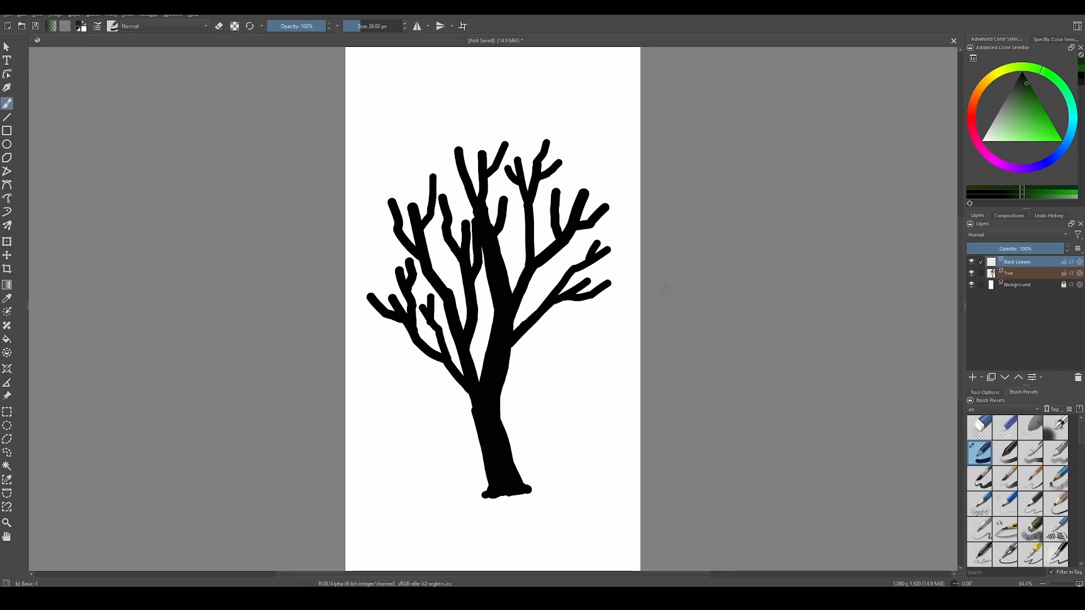
# Paint a dark green leaf cluster across the middle of the trunk and move the Back Leaves layer below the Tree layer.
pyautogui.moveTo(1028, 88); pyautogui.dragTo(1029, 94)
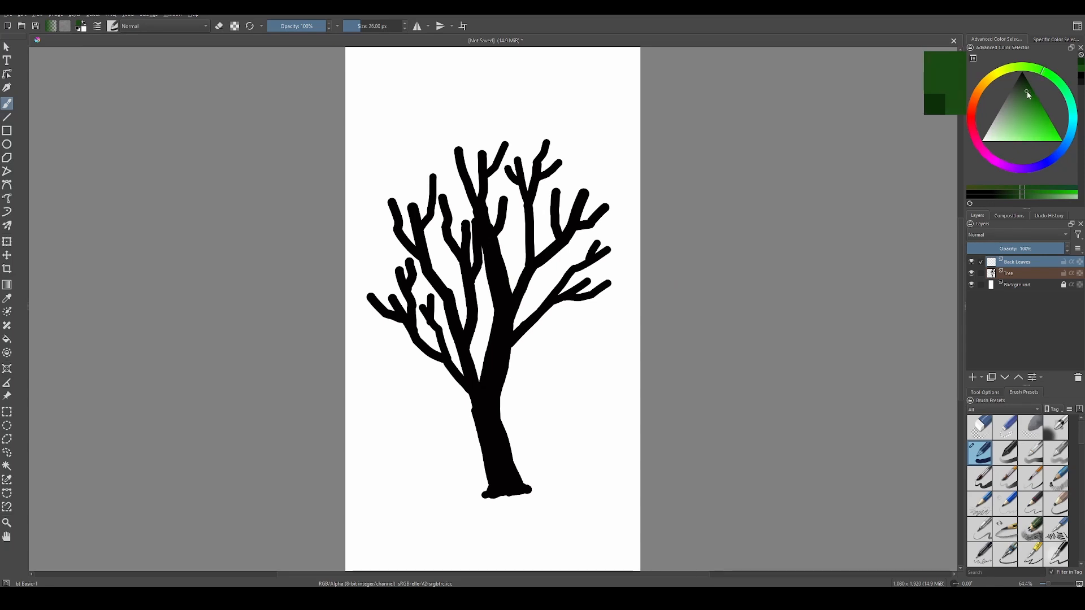
pyautogui.moveTo(487, 286)
pyautogui.mouseDown()
pyautogui.moveTo(467, 273)
pyautogui.moveTo(504, 289)
pyautogui.moveTo(513, 274)
pyautogui.moveTo(493, 258)
pyautogui.moveTo(498, 272)
pyautogui.moveTo(486, 275)
pyautogui.moveTo(505, 251)
pyautogui.moveTo(517, 277)
pyautogui.moveTo(502, 278)
pyautogui.moveTo(541, 272)
pyautogui.mouseUp()
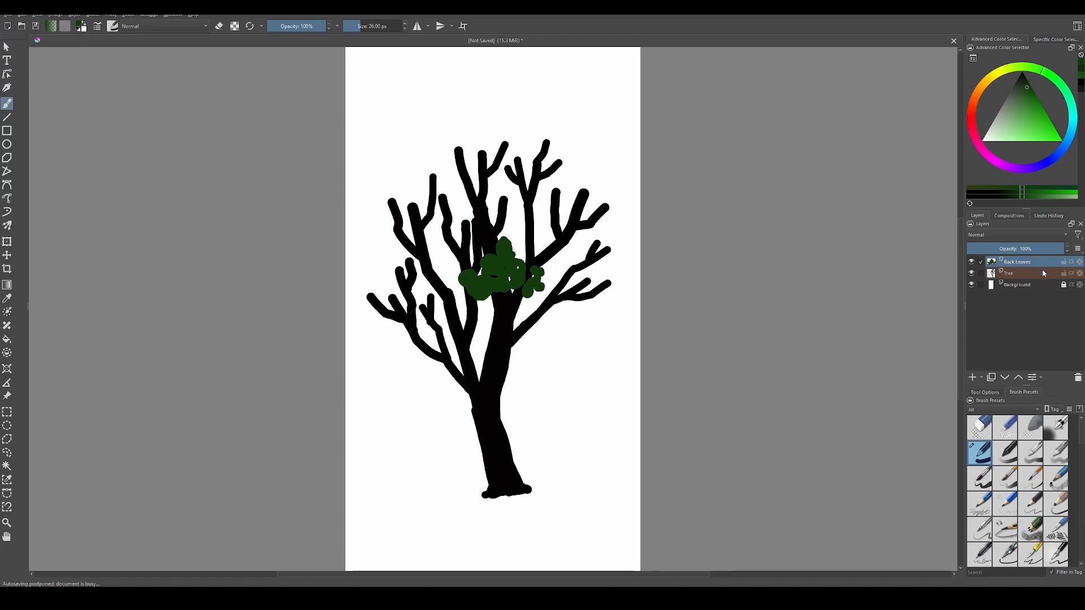
pyautogui.moveTo(1042, 271); pyautogui.dragTo(1041, 287)
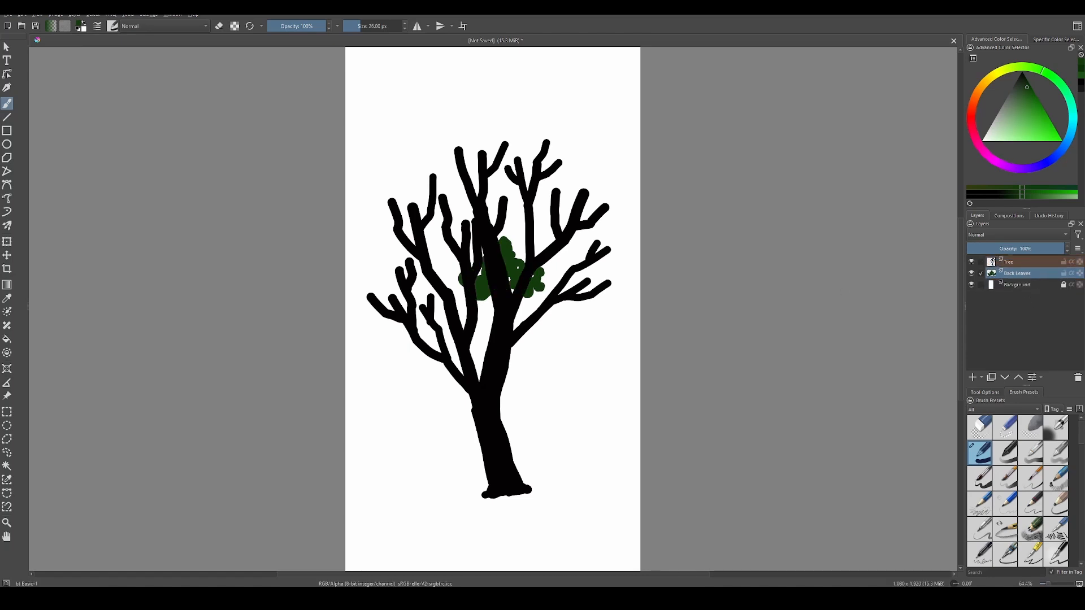
# Dab dark green leaves above the tips of the upper left branch with the 26 px brush.
pyautogui.moveTo(384, 190); pyautogui.dragTo(400, 193)
pyautogui.click(417, 191)
pyautogui.click(426, 183)
pyautogui.click(431, 168)
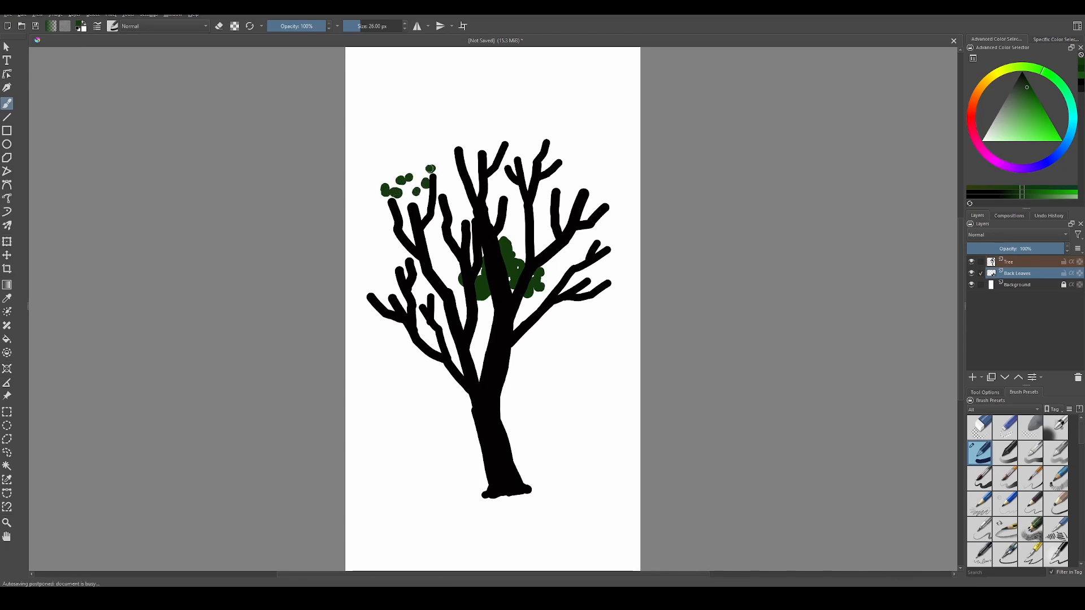
# Dab a cluster of dark green leaves above the outer tip of the lowest left branch.
pyautogui.click(365, 291)
pyautogui.click(375, 278)
pyautogui.click(368, 269)
pyautogui.click(369, 260)
pyautogui.click(360, 275)
pyautogui.click(370, 275)
pyautogui.click(356, 258)
pyautogui.click(364, 264)
pyautogui.click(379, 269)
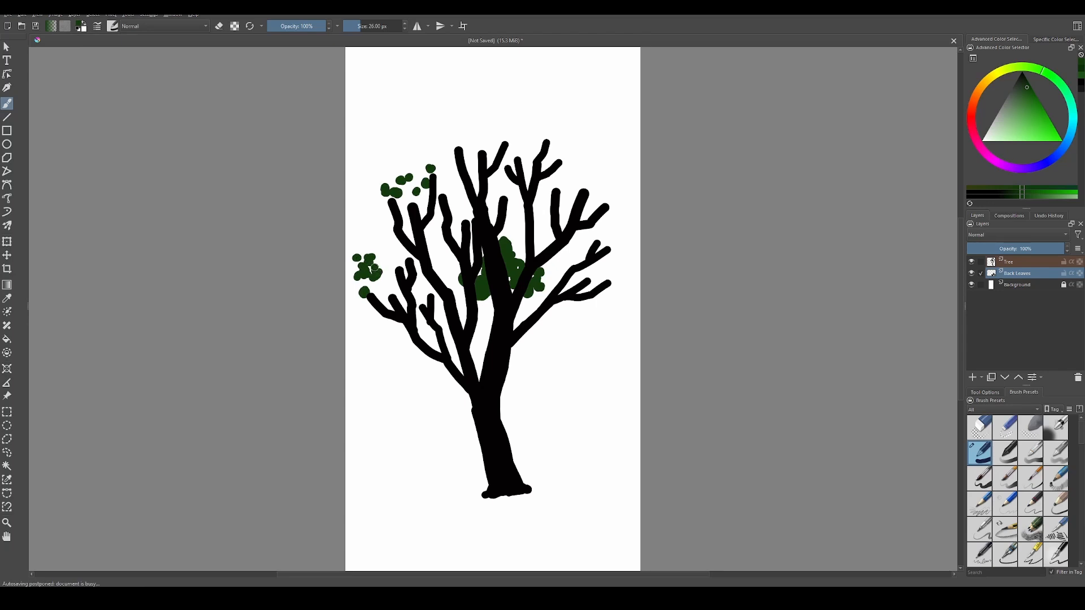
# Extend the lower left leaf cluster inward toward the neighbouring upper left branch.
pyautogui.click(375, 266)
pyautogui.click(393, 258)
pyautogui.click(382, 246)
pyautogui.click(383, 254)
pyautogui.click(388, 262)
pyautogui.click(397, 258)
pyautogui.click(391, 254)
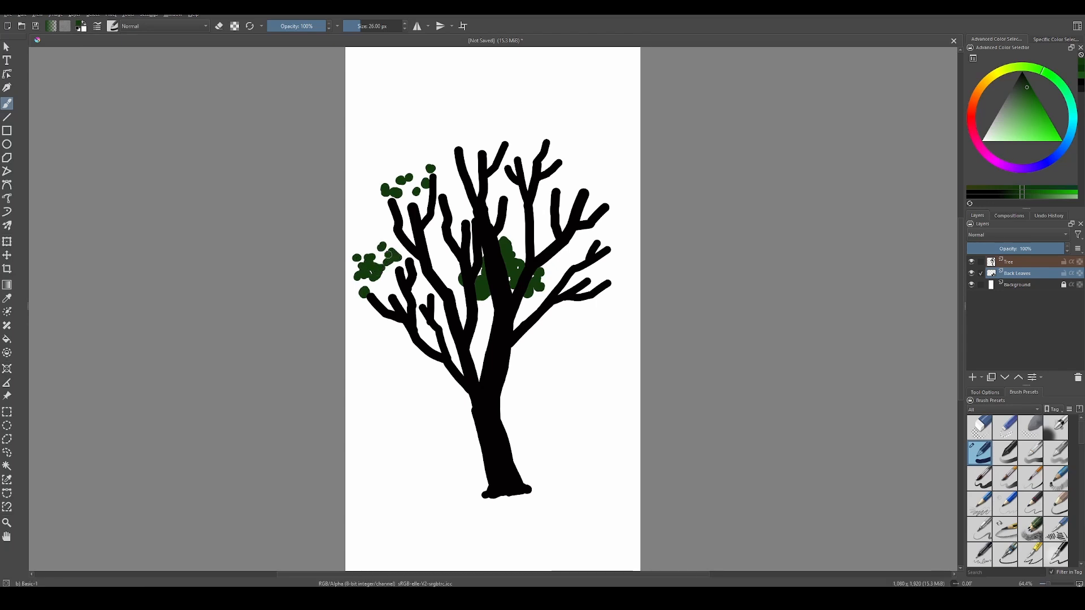
pyautogui.click(406, 252)
pyautogui.click(380, 260)
# Dab leaves below and beside the outer tip of the lowest left branch, near the canvas edge.
pyautogui.click(365, 317)
pyautogui.click(361, 317)
pyautogui.click(358, 312)
pyautogui.click(355, 306)
pyautogui.click(360, 310)
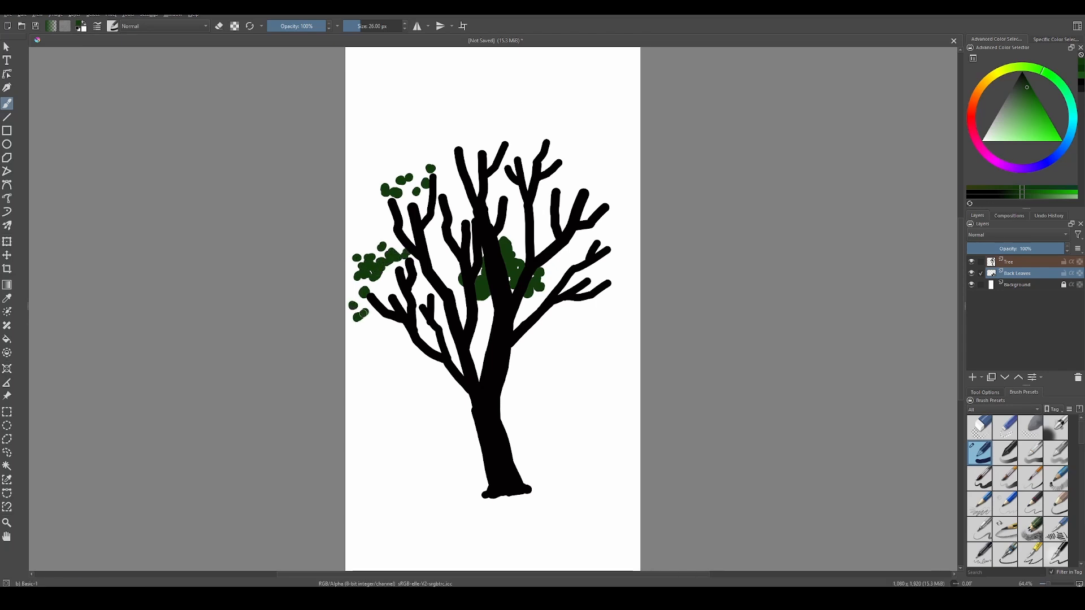
pyautogui.click(366, 310)
pyautogui.click(364, 304)
# Thicken the leaf cluster above the upper left branch with more dark green dabs.
pyautogui.click(378, 176)
pyautogui.click(376, 186)
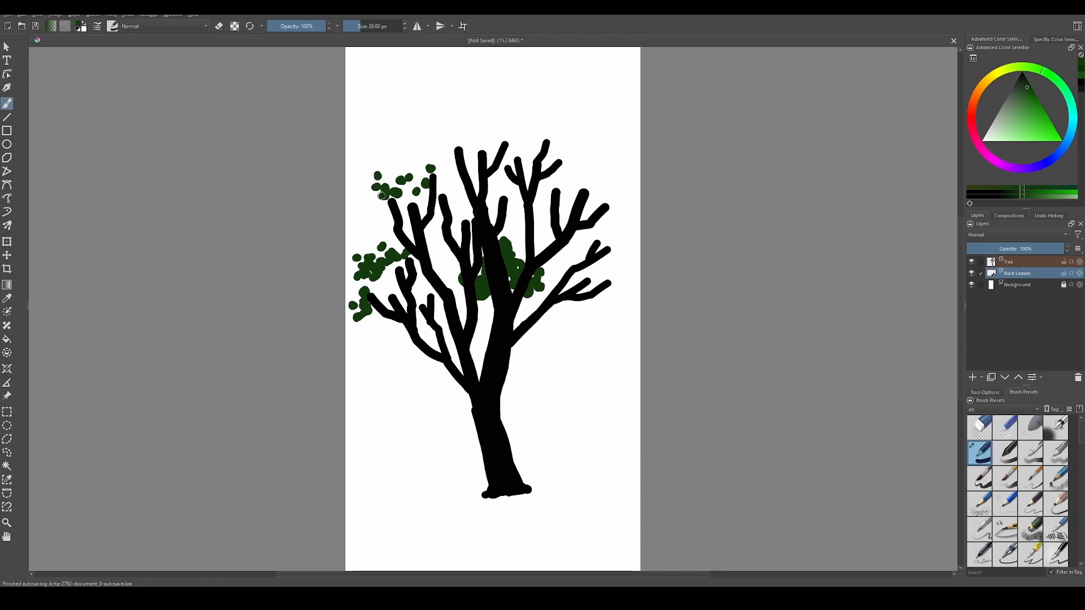
pyautogui.click(382, 195)
pyautogui.click(395, 184)
pyautogui.click(400, 184)
pyautogui.click(403, 170)
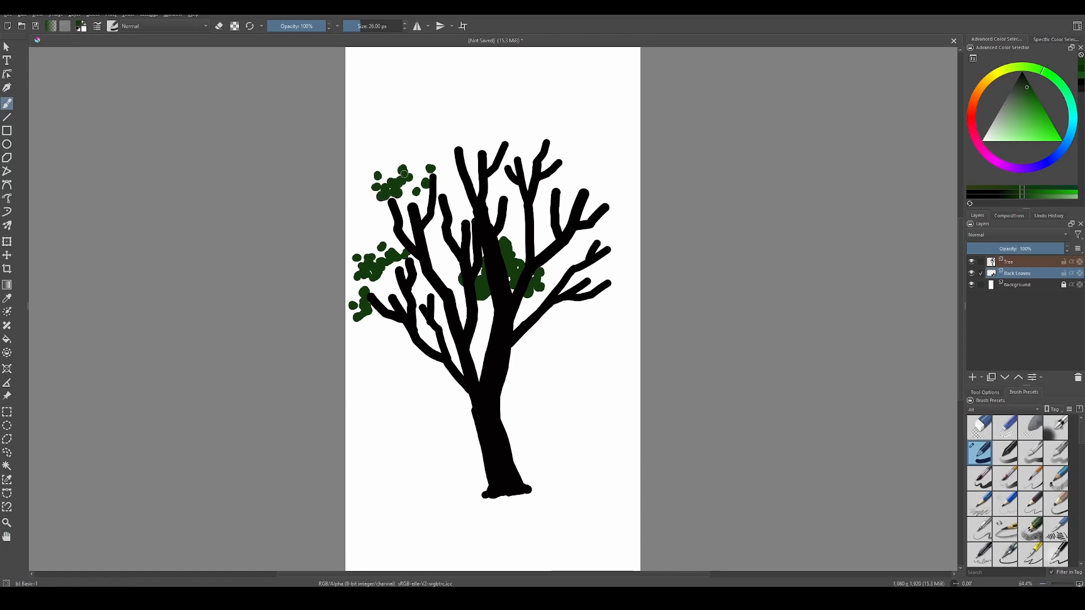
pyautogui.click(406, 175)
# Increase the brush size to 30 px and dab leaves around the twigs at the top of the trunk.
pyautogui.press(']')
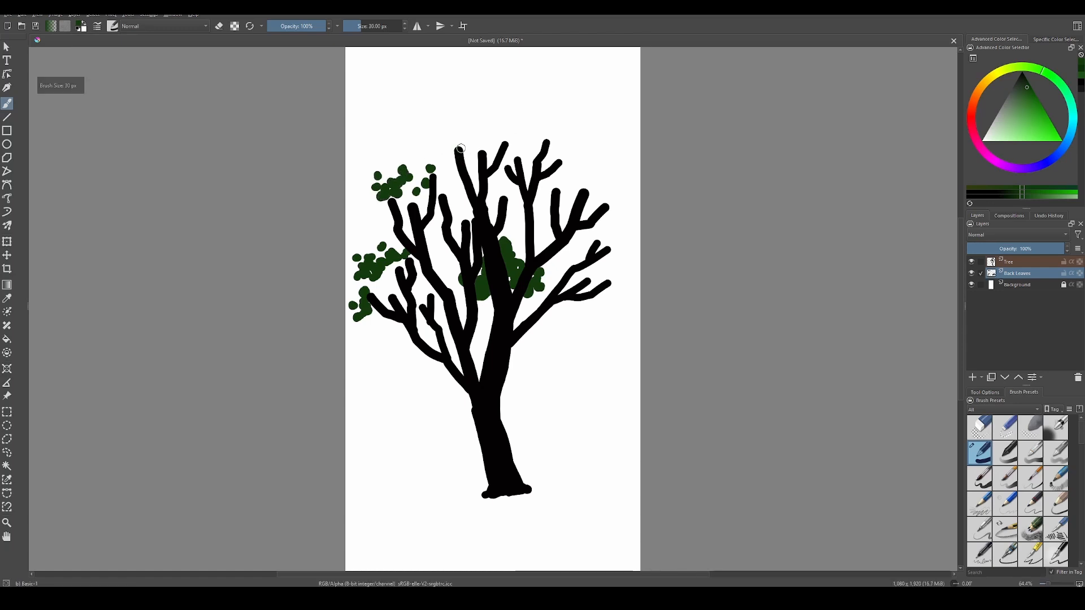
pyautogui.click(454, 141)
pyautogui.click(468, 144)
pyautogui.click(478, 148)
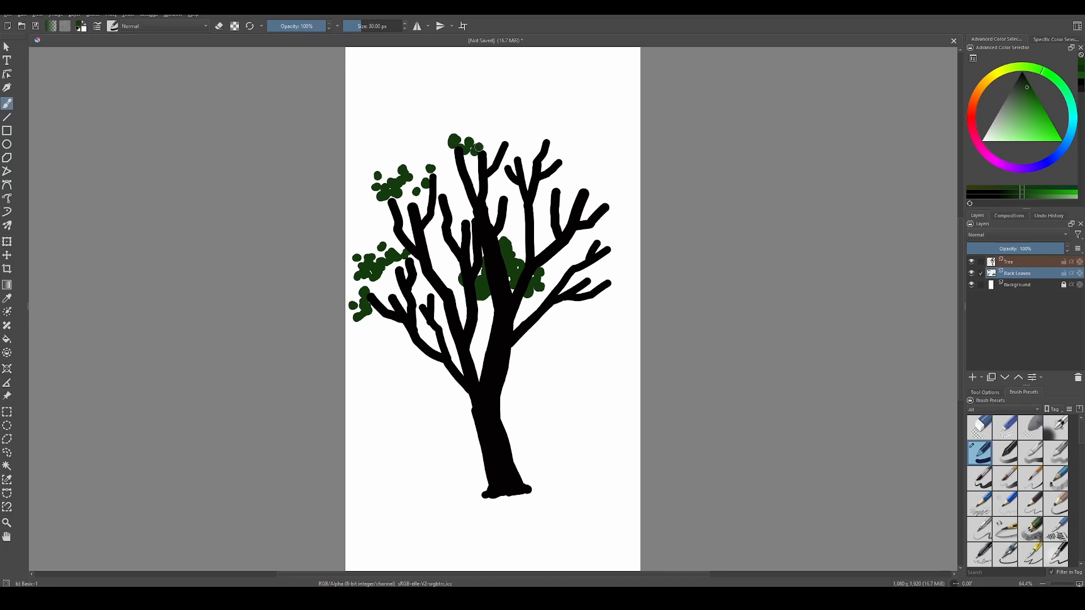
pyautogui.click(492, 148)
pyautogui.click(450, 166)
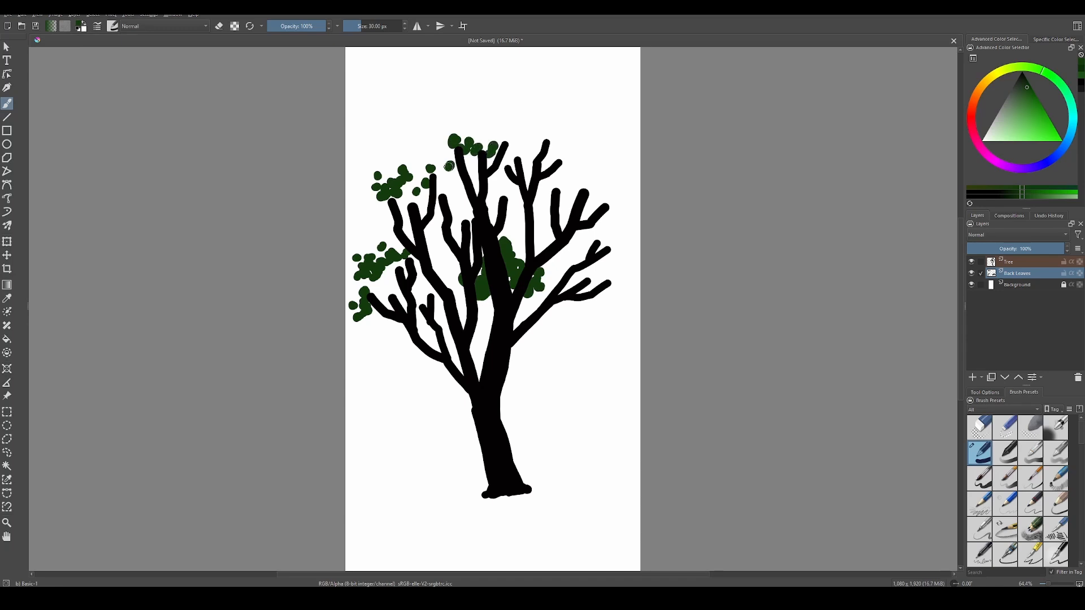
# Dab leaves above the rightmost twig of the trunk's top to form the crown's highest point.
pyautogui.click(530, 121)
pyautogui.click(514, 124)
pyautogui.click(497, 133)
pyautogui.click(504, 128)
pyautogui.click(510, 121)
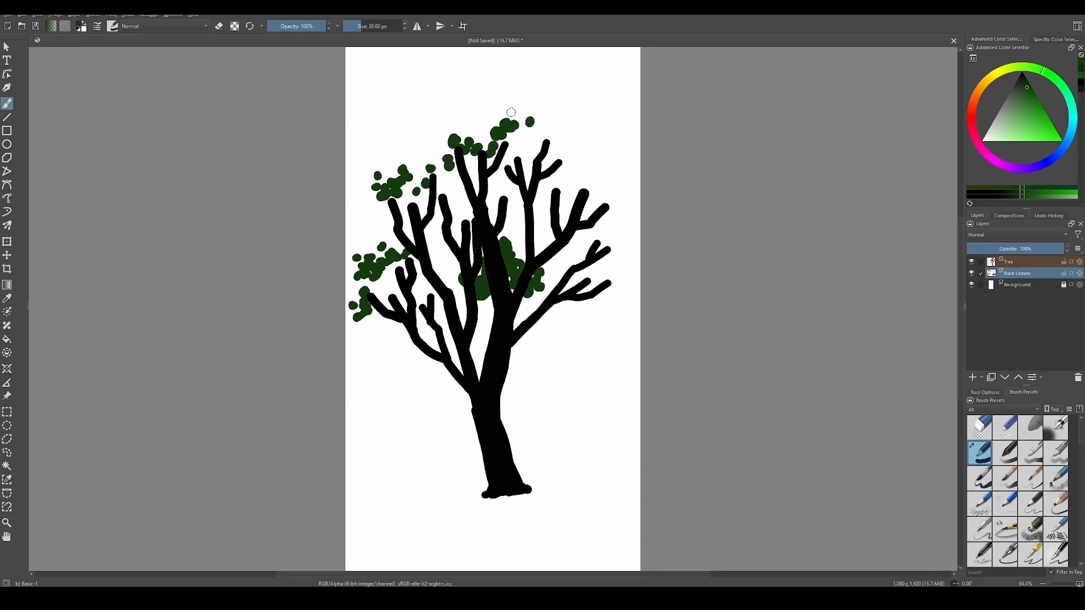
pyautogui.click(508, 110)
pyautogui.click(514, 116)
# Dab leaves around the twig tips of the tall branch just right of the trunk's top.
pyautogui.click(532, 142)
pyautogui.click(551, 135)
pyautogui.click(542, 135)
pyautogui.click(560, 131)
pyautogui.click(540, 138)
pyautogui.click(563, 140)
pyautogui.click(569, 141)
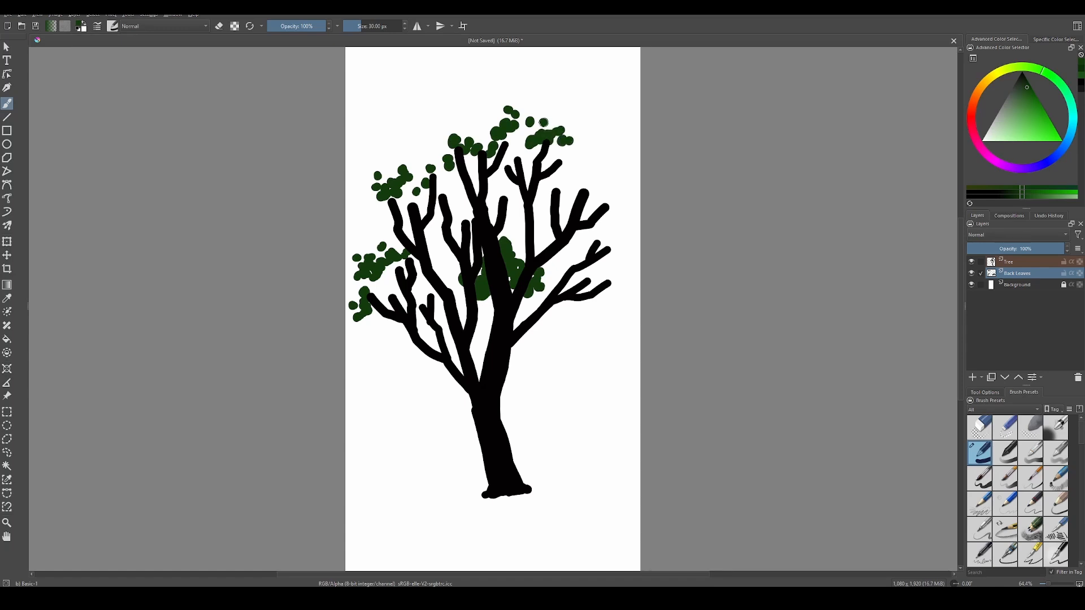
pyautogui.click(566, 160)
pyautogui.click(520, 150)
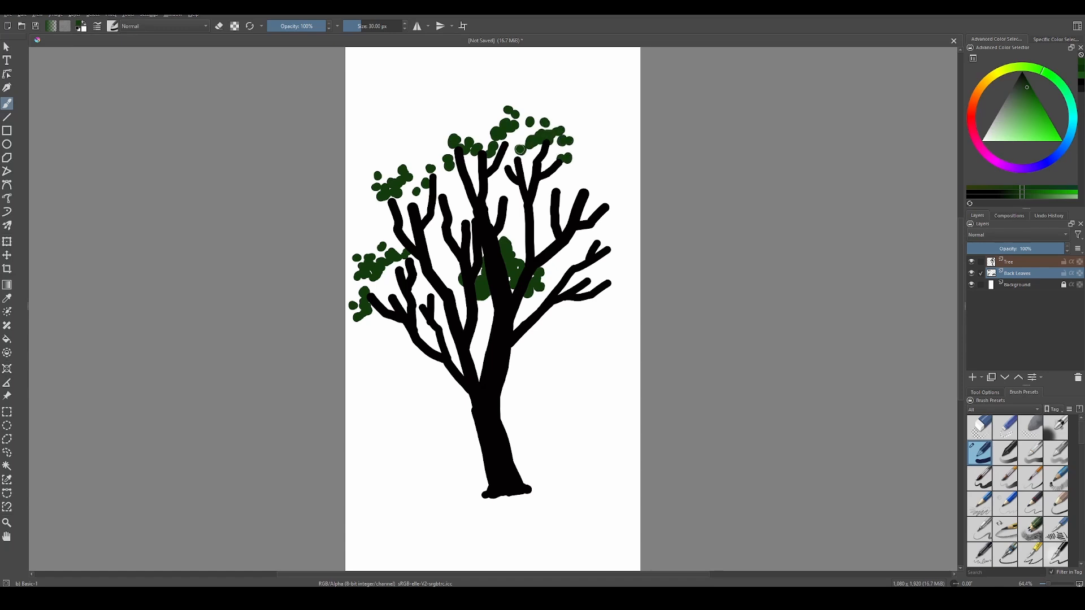
# Paint a cluster of dark green leaf dabs above the forked upper right branch.
pyautogui.click(577, 166)
pyautogui.click(591, 161)
pyautogui.click(586, 174)
pyautogui.click(594, 179)
pyautogui.click(603, 168)
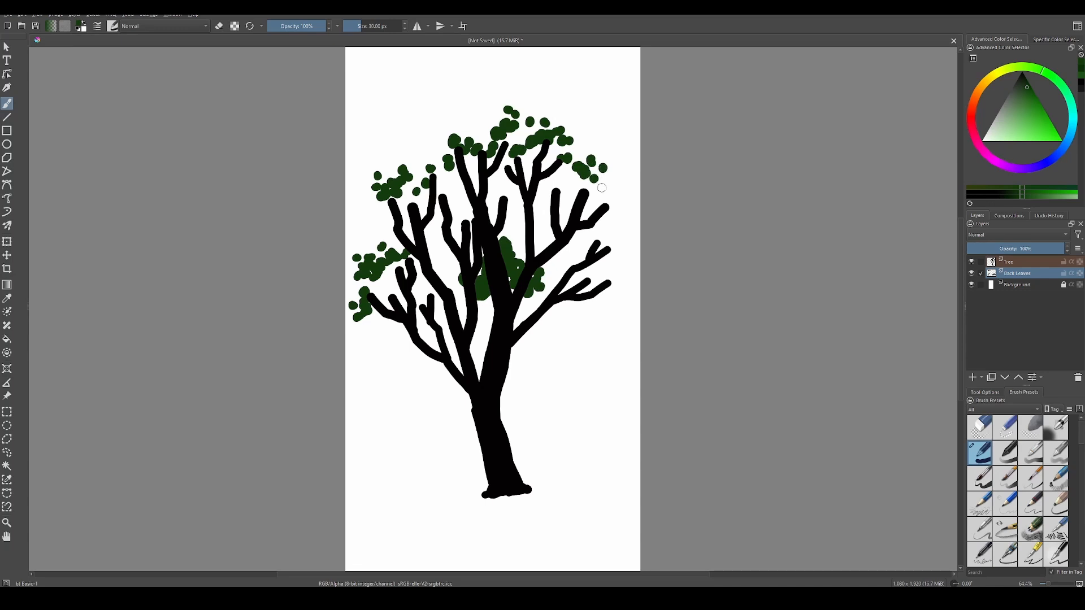
pyautogui.click(603, 186)
pyautogui.click(598, 180)
pyautogui.click(597, 172)
# Add leaves around the outer tips of the upper right branch and fill in the cluster above it.
pyautogui.click(614, 198)
pyautogui.click(562, 183)
pyautogui.click(546, 182)
pyautogui.click(615, 213)
pyautogui.click(608, 216)
pyautogui.click(604, 191)
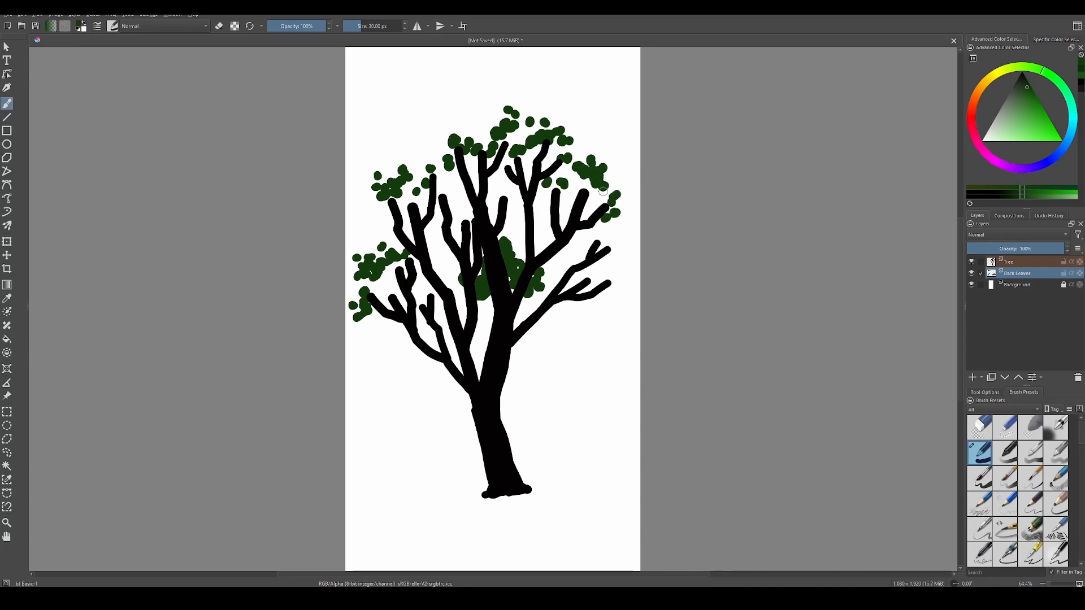
pyautogui.click(598, 191)
pyautogui.click(576, 179)
pyautogui.click(585, 182)
pyautogui.click(586, 188)
# Dab leaves between the upper and lower right branches, out toward the canvas's right edge.
pyautogui.click(583, 238)
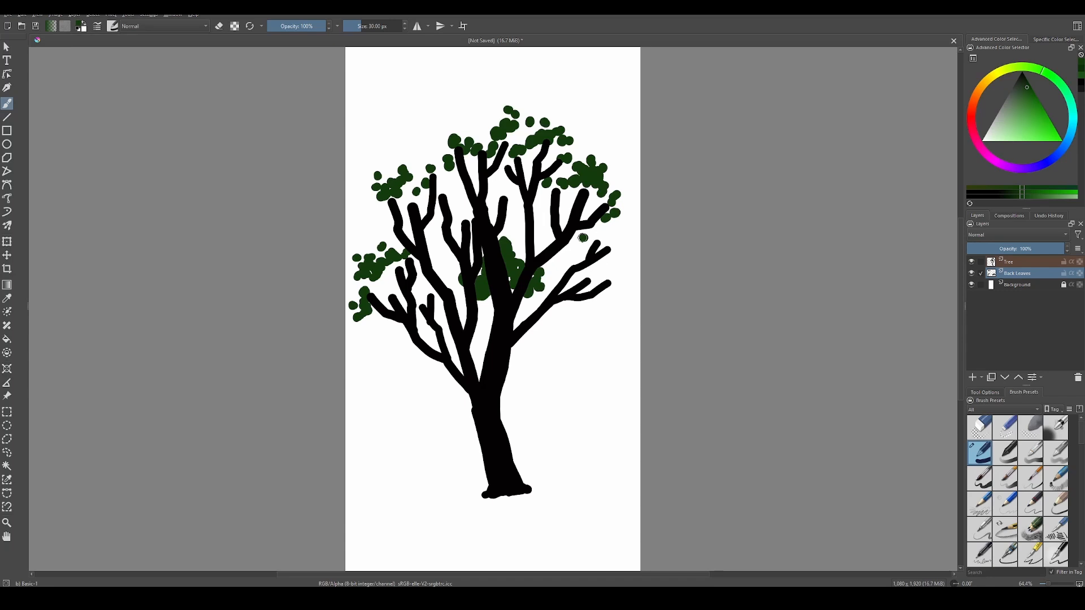
pyautogui.click(604, 231)
pyautogui.click(595, 237)
pyautogui.click(617, 233)
pyautogui.click(628, 243)
pyautogui.click(615, 248)
pyautogui.click(608, 224)
pyautogui.click(626, 219)
# Add a few leaf dabs higher up on the upper left cluster.
pyautogui.click(411, 154)
pyautogui.click(422, 160)
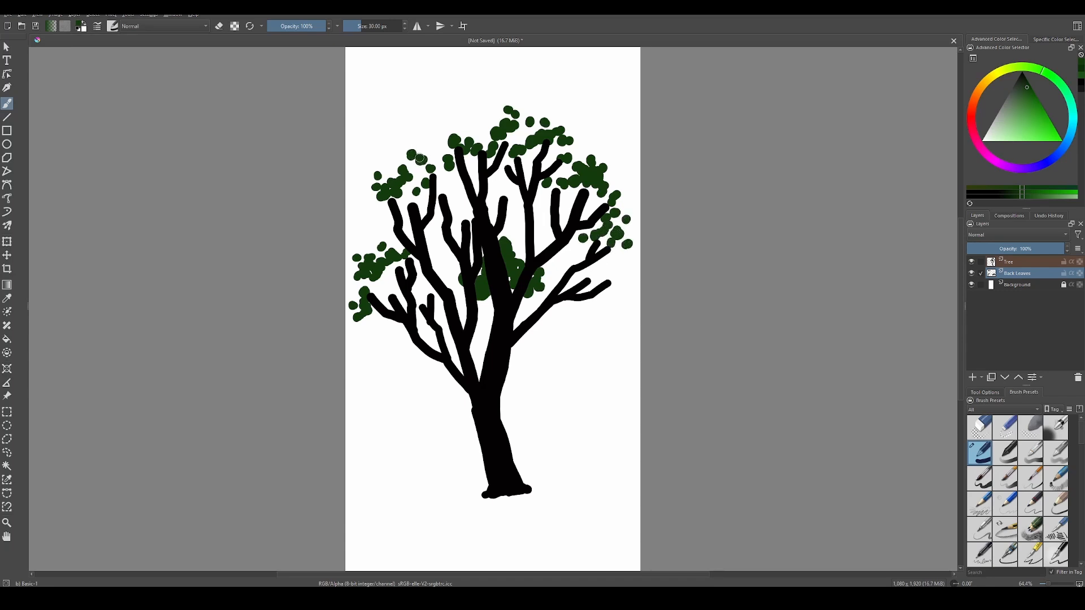
pyautogui.click(415, 168)
# Dab leaves around the forked tips of the low right branch.
pyautogui.click(614, 278)
pyautogui.click(604, 269)
pyautogui.click(620, 262)
pyautogui.click(625, 280)
pyautogui.click(614, 266)
pyautogui.click(606, 260)
pyautogui.click(594, 263)
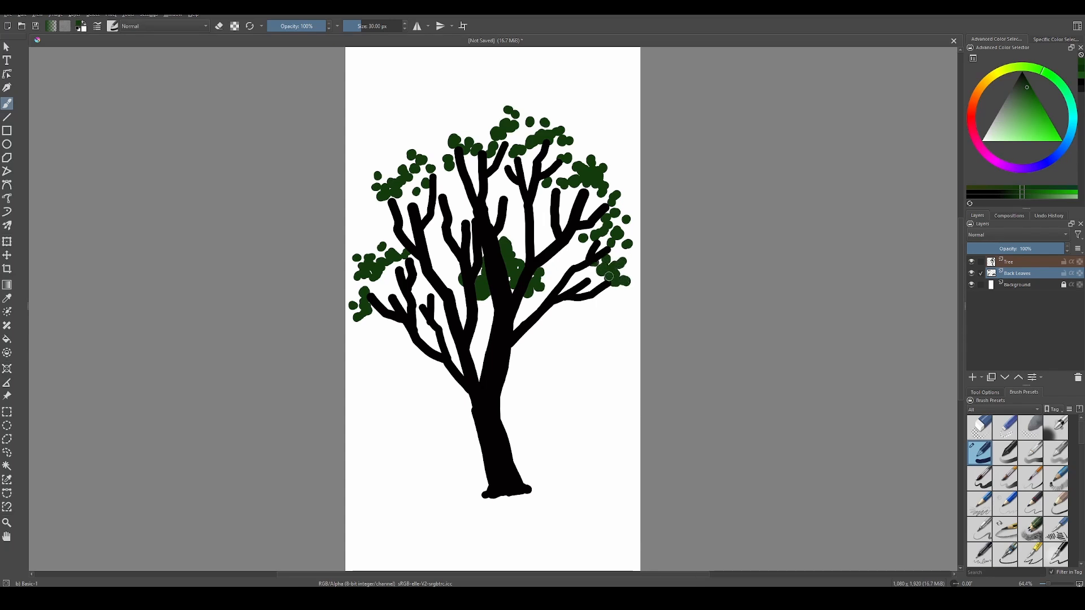
pyautogui.click(607, 275)
pyautogui.click(598, 280)
pyautogui.click(628, 287)
pyautogui.click(628, 270)
pyautogui.click(610, 297)
# Fill the top and left of the crown with dark green leaves behind the branches.
pyautogui.moveTo(412, 210)
pyautogui.mouseDown()
pyautogui.moveTo(453, 183)
pyautogui.moveTo(416, 192)
pyautogui.moveTo(407, 222)
pyautogui.moveTo(413, 203)
pyautogui.moveTo(391, 218)
pyautogui.moveTo(412, 181)
pyautogui.moveTo(425, 195)
pyautogui.moveTo(457, 169)
pyautogui.moveTo(438, 169)
pyautogui.moveTo(469, 157)
pyautogui.moveTo(483, 171)
pyautogui.moveTo(472, 162)
pyautogui.moveTo(479, 183)
pyautogui.moveTo(463, 195)
pyautogui.moveTo(493, 199)
pyautogui.moveTo(492, 168)
pyautogui.moveTo(537, 165)
pyautogui.moveTo(496, 146)
pyautogui.moveTo(533, 129)
pyautogui.mouseUp()
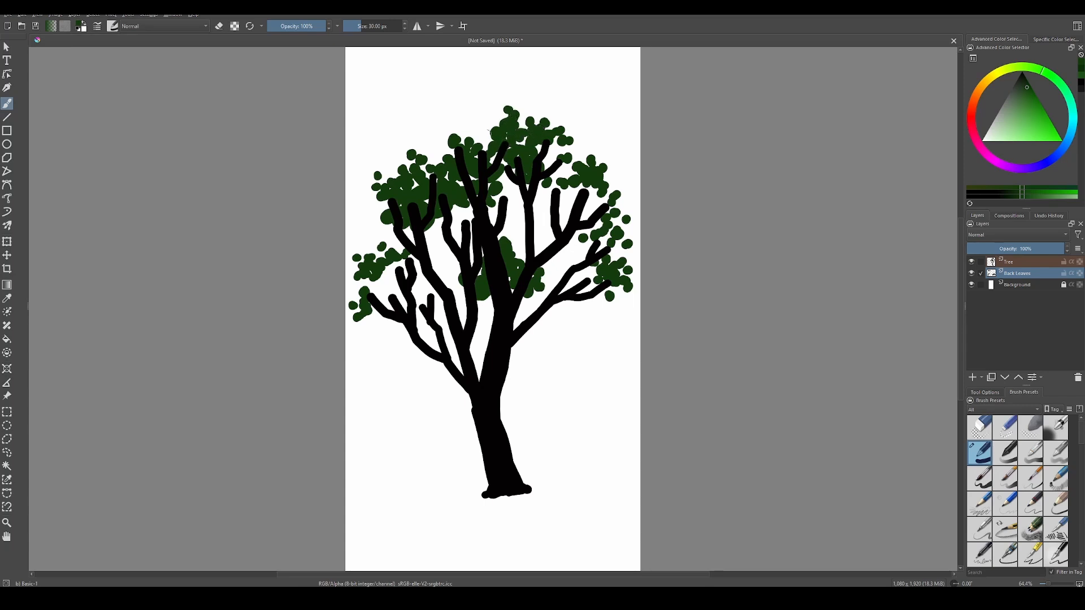
pyautogui.moveTo(440, 164); pyautogui.dragTo(429, 163)
pyautogui.moveTo(380, 254)
pyautogui.mouseDown()
pyautogui.moveTo(386, 290)
pyautogui.moveTo(408, 269)
pyautogui.moveTo(404, 289)
pyautogui.moveTo(416, 264)
pyautogui.moveTo(432, 269)
pyautogui.moveTo(438, 255)
pyautogui.moveTo(424, 226)
pyautogui.moveTo(385, 231)
pyautogui.moveTo(418, 219)
pyautogui.moveTo(384, 230)
pyautogui.moveTo(446, 220)
pyautogui.moveTo(433, 237)
pyautogui.moveTo(425, 231)
pyautogui.moveTo(457, 215)
pyautogui.moveTo(394, 306)
pyautogui.moveTo(408, 267)
pyautogui.moveTo(398, 271)
pyautogui.moveTo(418, 292)
pyautogui.moveTo(429, 285)
pyautogui.moveTo(373, 319)
pyautogui.moveTo(399, 323)
pyautogui.moveTo(432, 293)
pyautogui.moveTo(390, 327)
pyautogui.moveTo(372, 326)
pyautogui.moveTo(404, 326)
pyautogui.moveTo(448, 275)
pyautogui.moveTo(436, 270)
pyautogui.moveTo(449, 290)
pyautogui.moveTo(435, 311)
pyautogui.moveTo(424, 295)
pyautogui.moveTo(419, 324)
pyautogui.mouseUp()
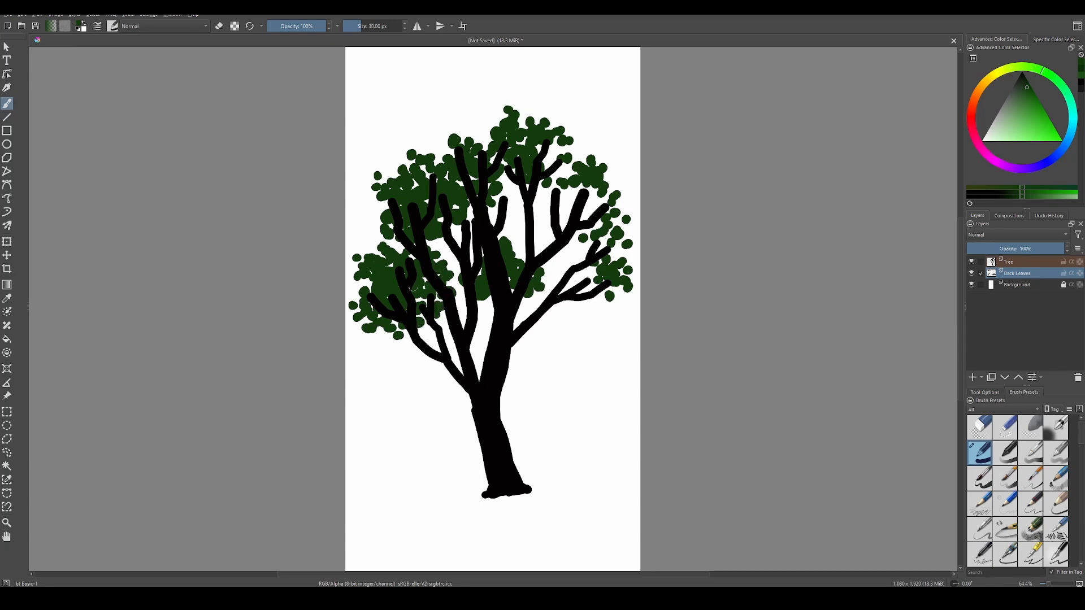
# Fill the centre and right of the crown with dark green leaves, down to the low right branch.
pyautogui.moveTo(455, 254)
pyautogui.mouseDown()
pyautogui.moveTo(458, 225)
pyautogui.moveTo(472, 231)
pyautogui.moveTo(480, 255)
pyautogui.moveTo(515, 232)
pyautogui.moveTo(521, 255)
pyautogui.moveTo(501, 217)
pyautogui.moveTo(489, 221)
pyautogui.moveTo(531, 194)
pyautogui.moveTo(507, 184)
pyautogui.moveTo(514, 171)
pyautogui.moveTo(487, 203)
pyautogui.moveTo(553, 196)
pyautogui.moveTo(542, 210)
pyautogui.moveTo(552, 192)
pyautogui.moveTo(512, 218)
pyautogui.moveTo(516, 206)
pyautogui.moveTo(537, 214)
pyautogui.moveTo(543, 188)
pyautogui.moveTo(563, 161)
pyautogui.mouseUp()
pyautogui.moveTo(590, 196)
pyautogui.mouseDown()
pyautogui.moveTo(574, 217)
pyautogui.moveTo(565, 187)
pyautogui.moveTo(595, 188)
pyautogui.moveTo(593, 211)
pyautogui.moveTo(604, 195)
pyautogui.moveTo(565, 170)
pyautogui.mouseUp()
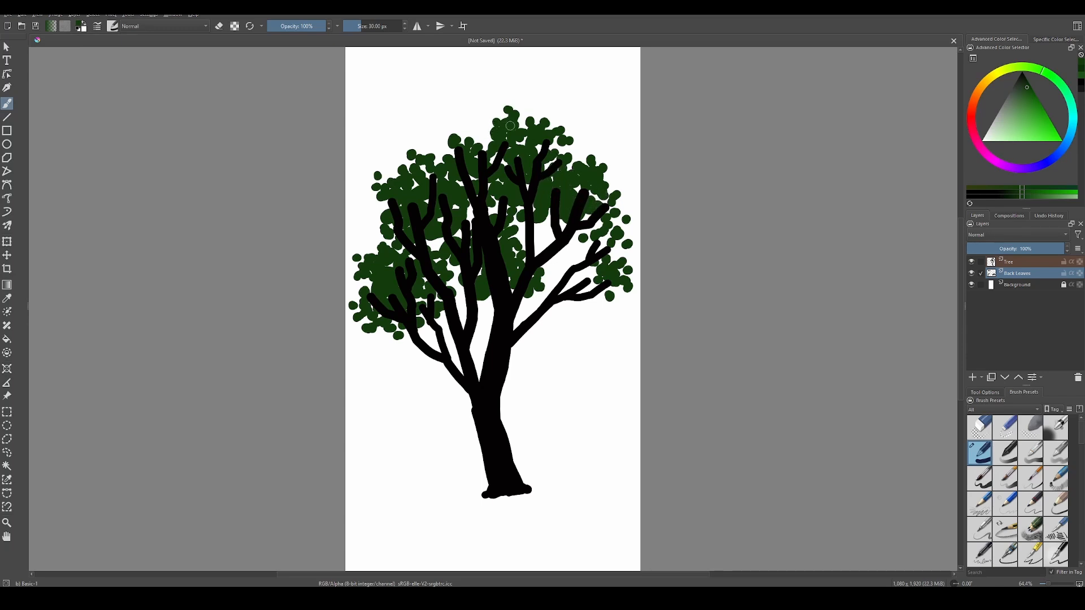
pyautogui.moveTo(592, 243)
pyautogui.mouseDown()
pyautogui.moveTo(543, 242)
pyautogui.moveTo(552, 217)
pyautogui.moveTo(547, 224)
pyautogui.moveTo(595, 271)
pyautogui.moveTo(581, 270)
pyautogui.moveTo(579, 254)
pyautogui.moveTo(563, 267)
pyautogui.moveTo(562, 242)
pyautogui.moveTo(567, 256)
pyautogui.moveTo(574, 243)
pyautogui.moveTo(579, 283)
pyautogui.moveTo(598, 285)
pyautogui.moveTo(598, 301)
pyautogui.moveTo(580, 303)
pyautogui.moveTo(560, 286)
pyautogui.moveTo(616, 297)
pyautogui.moveTo(617, 254)
pyautogui.mouseUp()
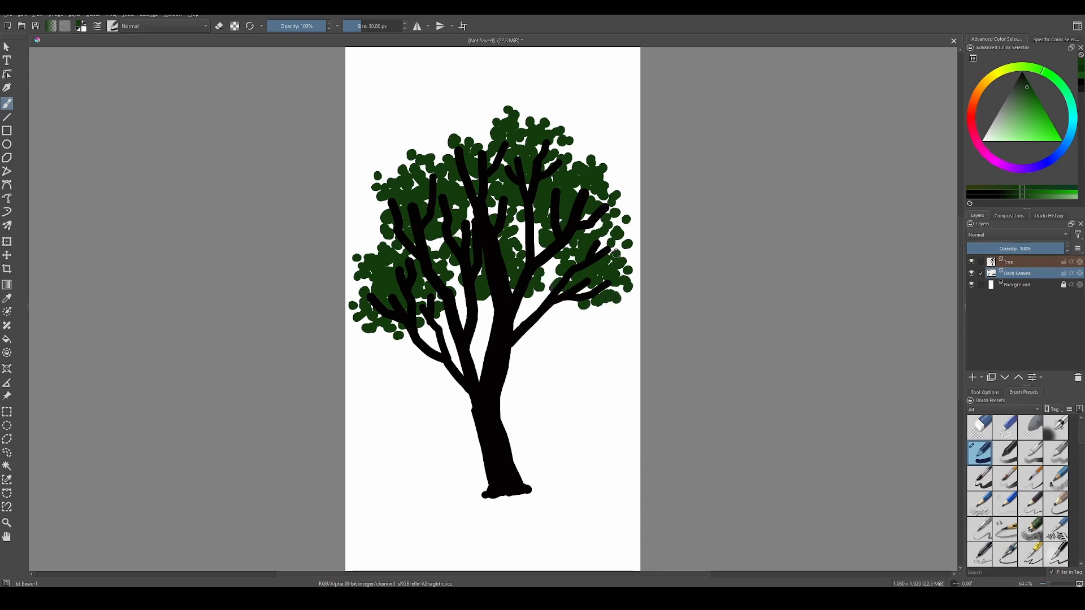
pyautogui.moveTo(593, 305)
pyautogui.mouseDown()
pyautogui.moveTo(550, 268)
pyautogui.moveTo(613, 301)
pyautogui.moveTo(606, 316)
pyautogui.moveTo(618, 297)
pyautogui.moveTo(580, 307)
pyautogui.moveTo(581, 285)
pyautogui.moveTo(603, 278)
pyautogui.mouseUp()
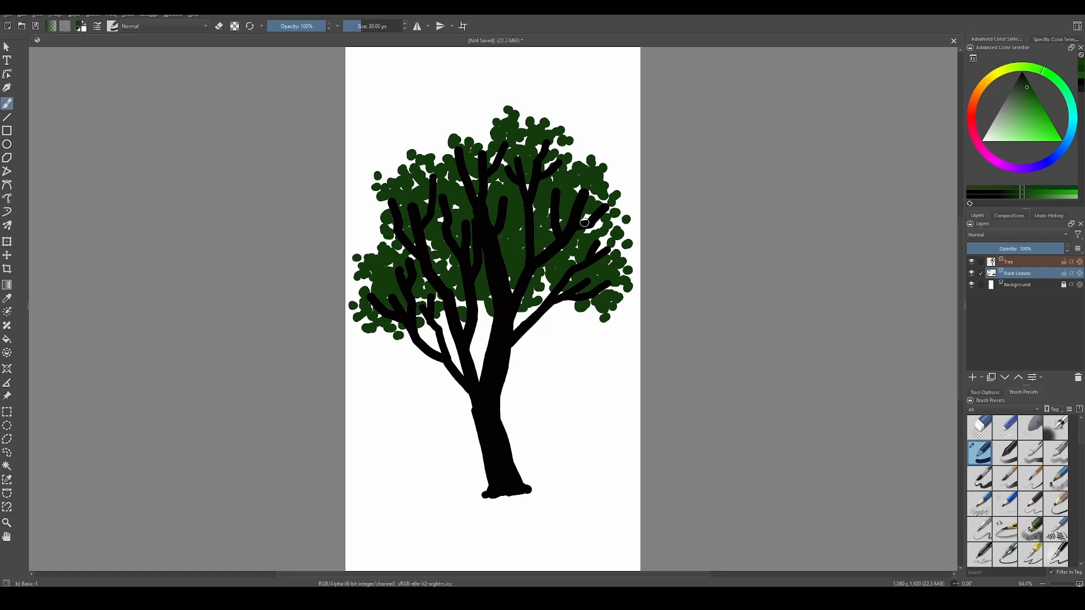
# Fill the lower edge of the crown with dark green leaves in the centre and below the low right branch.
pyautogui.click(473, 181)
pyautogui.moveTo(571, 304)
pyautogui.mouseDown()
pyautogui.moveTo(563, 320)
pyautogui.moveTo(584, 316)
pyautogui.mouseUp()
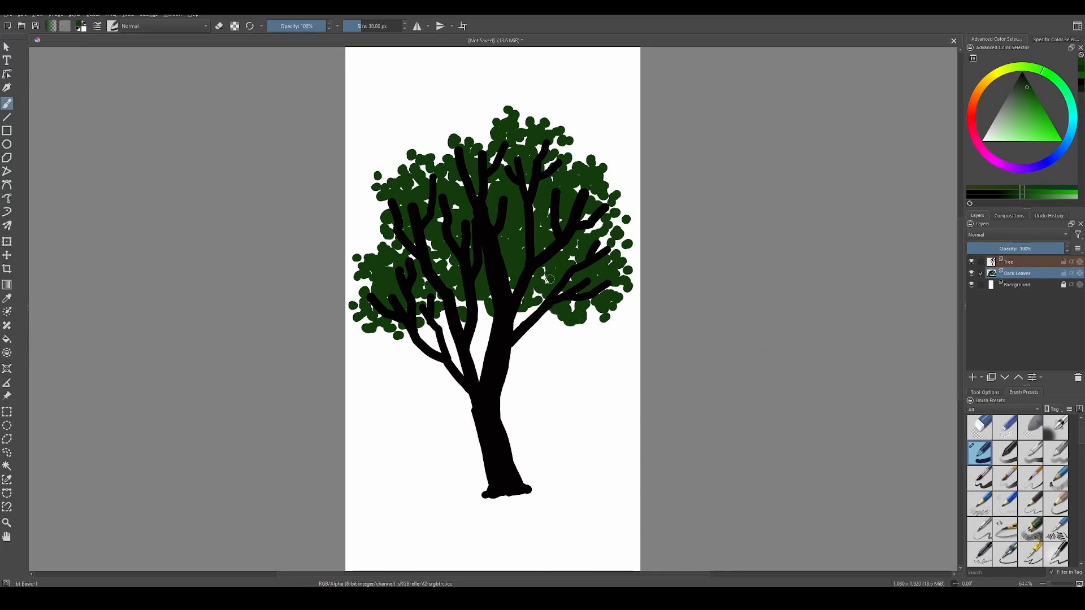
pyautogui.moveTo(491, 317)
pyautogui.mouseDown()
pyautogui.moveTo(459, 293)
pyautogui.moveTo(449, 257)
pyautogui.mouseUp()
pyautogui.moveTo(539, 321)
pyautogui.mouseDown()
pyautogui.moveTo(531, 339)
pyautogui.moveTo(524, 314)
pyautogui.moveTo(544, 338)
pyautogui.moveTo(547, 320)
pyautogui.moveTo(561, 330)
pyautogui.moveTo(544, 330)
pyautogui.moveTo(571, 334)
pyautogui.moveTo(550, 306)
pyautogui.mouseUp()
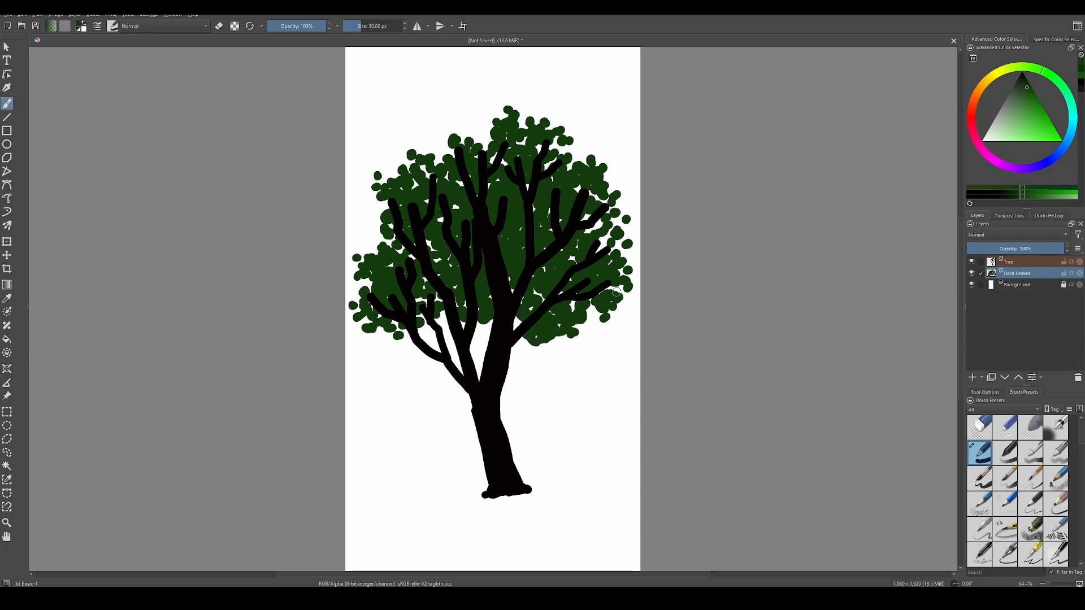
# Round out the crown's top, left and right edges with more dark green leaves, filling the gaps between the clusters.
pyautogui.moveTo(466, 122)
pyautogui.mouseDown()
pyautogui.moveTo(449, 144)
pyautogui.moveTo(474, 132)
pyautogui.moveTo(490, 144)
pyautogui.moveTo(455, 141)
pyautogui.moveTo(446, 163)
pyautogui.moveTo(433, 147)
pyautogui.moveTo(445, 124)
pyautogui.moveTo(442, 141)
pyautogui.moveTo(485, 121)
pyautogui.mouseUp()
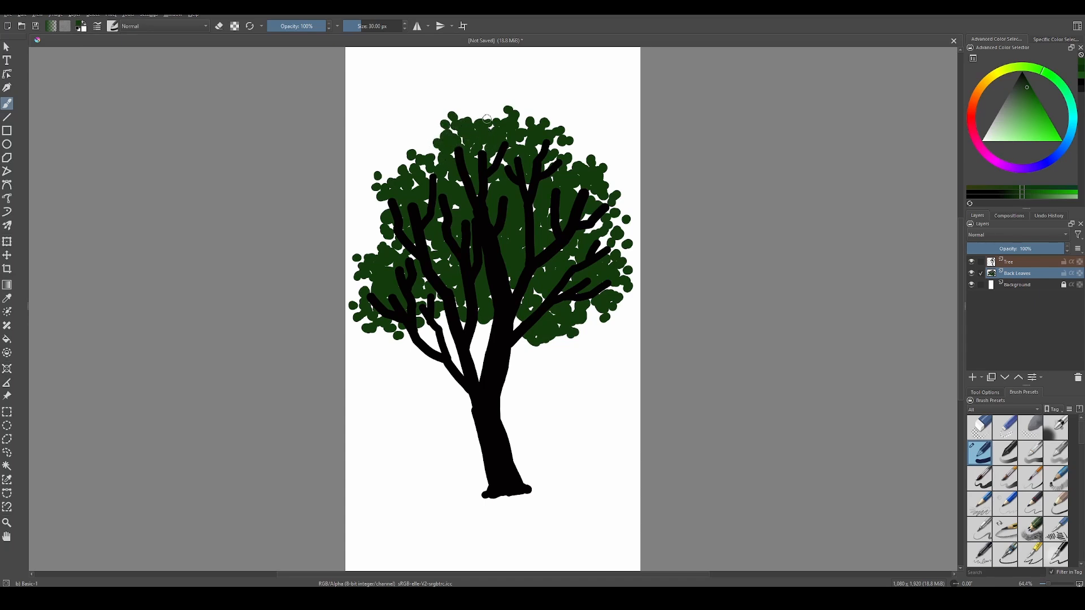
pyautogui.moveTo(374, 207)
pyautogui.mouseDown()
pyautogui.moveTo(392, 170)
pyautogui.moveTo(387, 179)
pyautogui.moveTo(447, 168)
pyautogui.moveTo(419, 187)
pyautogui.moveTo(444, 165)
pyautogui.mouseUp()
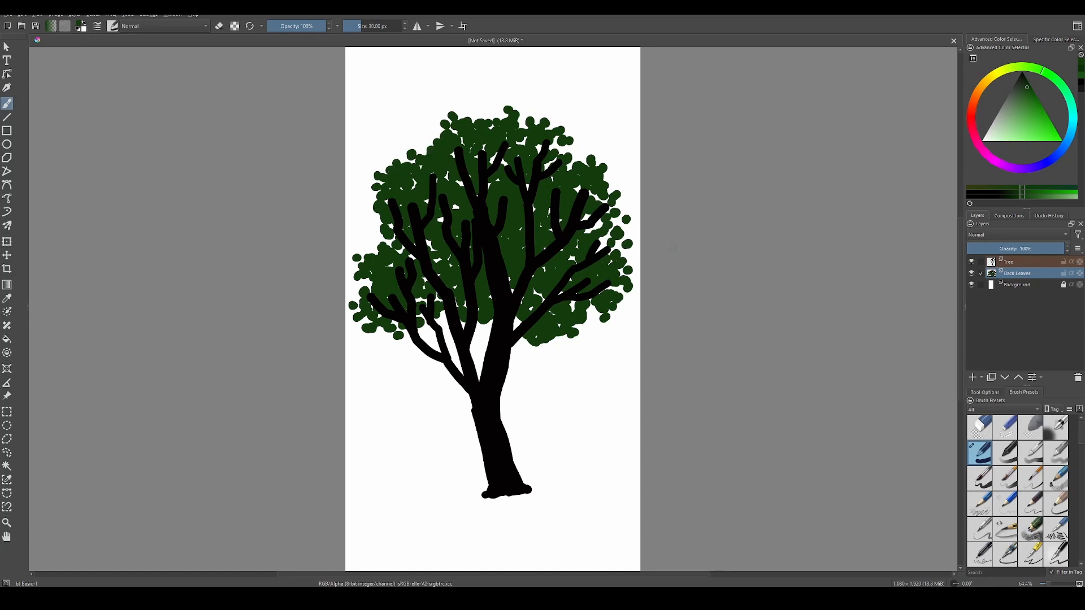
pyautogui.moveTo(600, 215)
pyautogui.mouseDown()
pyautogui.moveTo(623, 243)
pyautogui.moveTo(600, 245)
pyautogui.moveTo(610, 240)
pyautogui.moveTo(625, 262)
pyautogui.moveTo(616, 253)
pyautogui.moveTo(635, 257)
pyautogui.mouseUp()
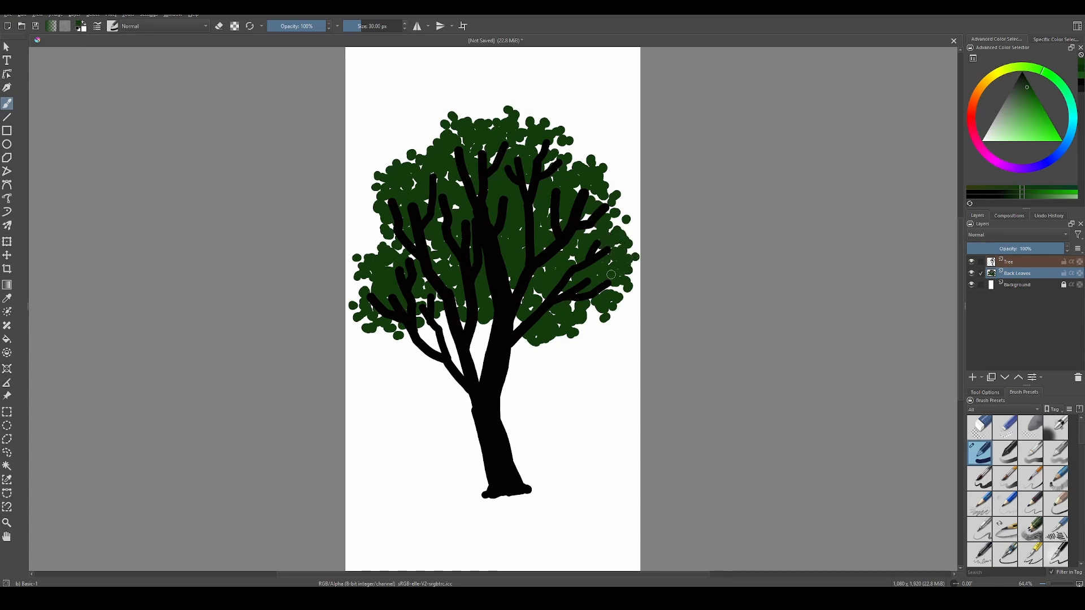
pyautogui.click(379, 241)
pyautogui.moveTo(398, 247); pyautogui.dragTo(382, 231)
pyautogui.moveTo(534, 117)
pyautogui.mouseDown()
pyautogui.moveTo(506, 113)
pyautogui.moveTo(526, 104)
pyautogui.moveTo(552, 147)
pyautogui.moveTo(585, 155)
pyautogui.mouseUp()
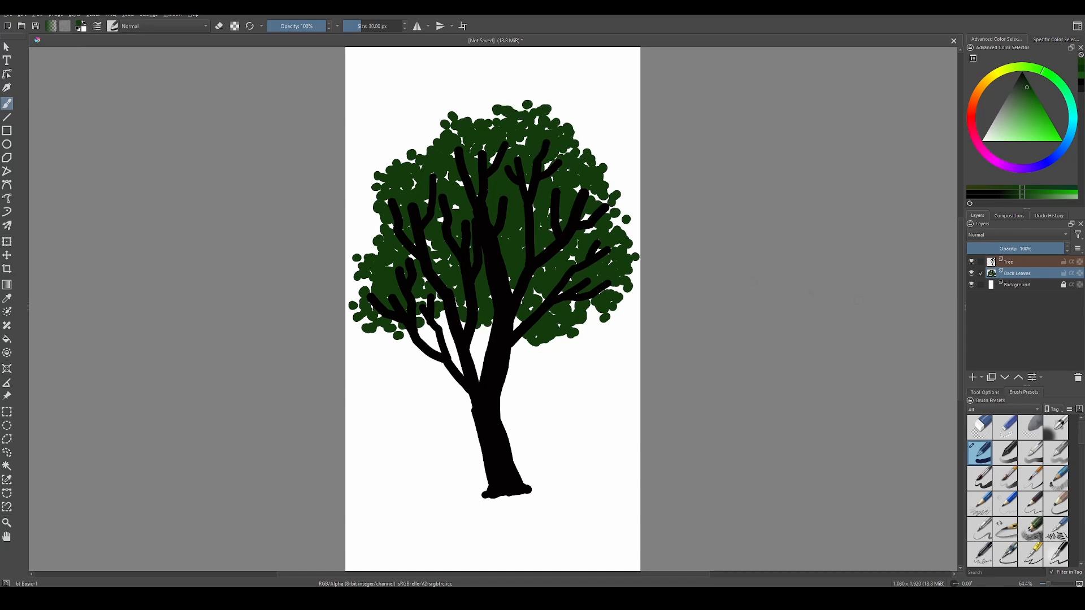
# On the Background layer, edit the Foreground to Background gradient and set its end stop to blue #578bbc.
pyautogui.click(1015, 287)
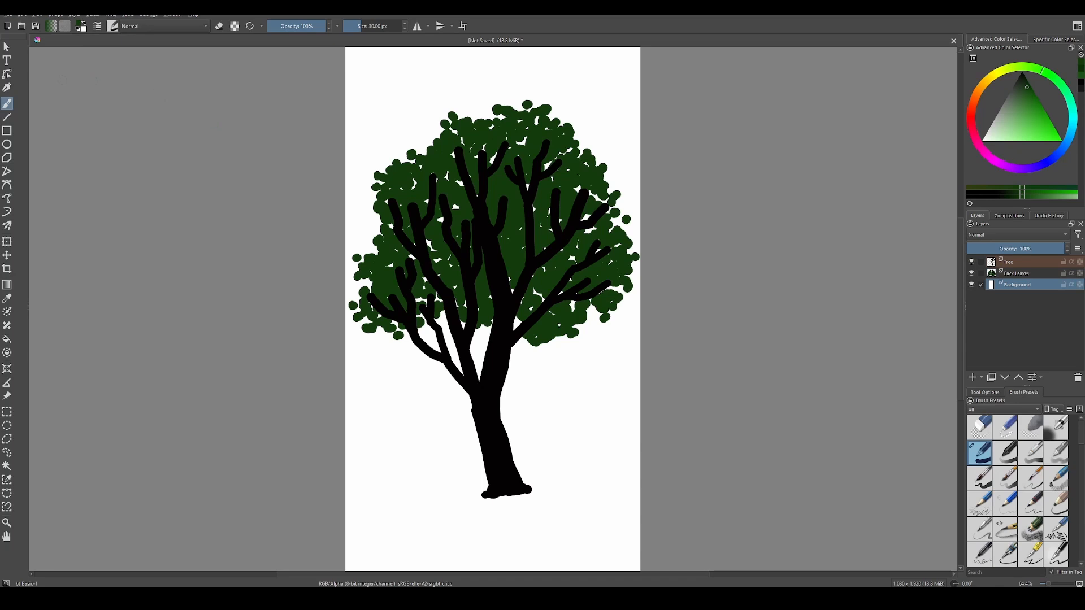
pyautogui.click(53, 28)
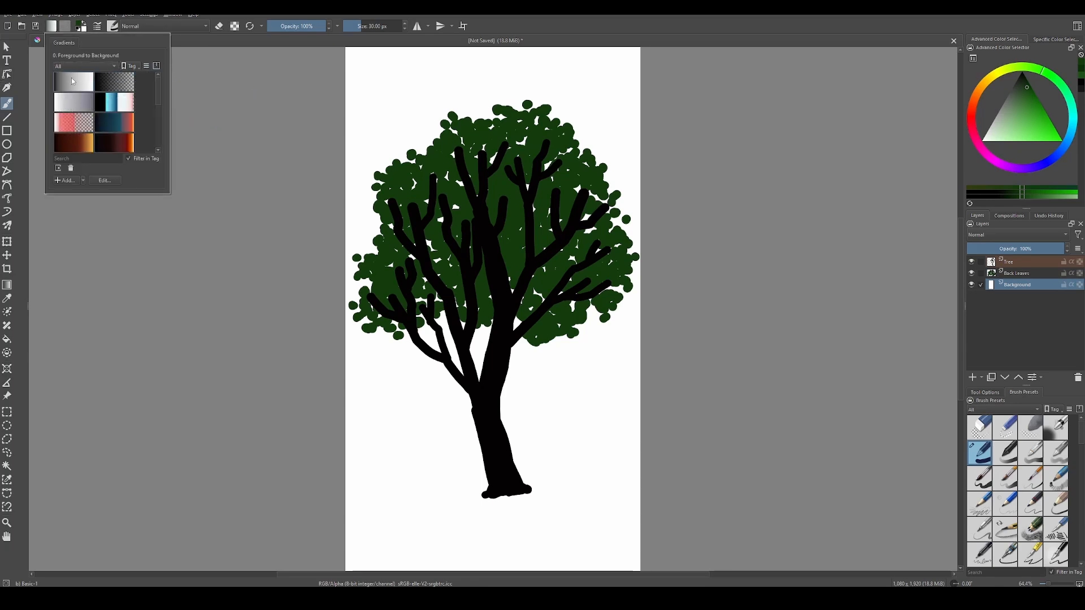
pyautogui.click(103, 181)
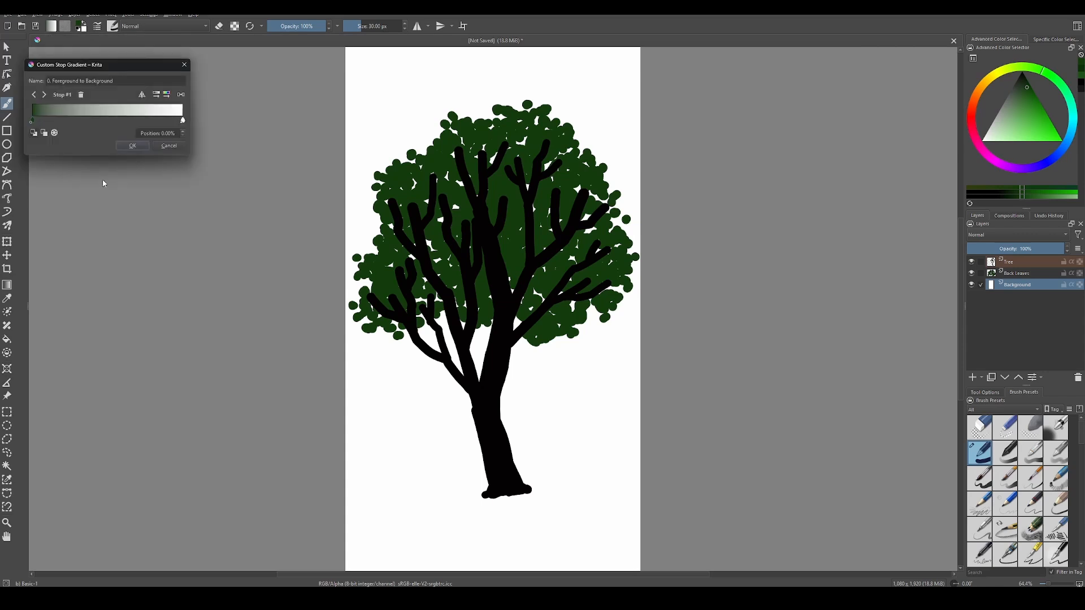
pyautogui.doubleClick(183, 121)
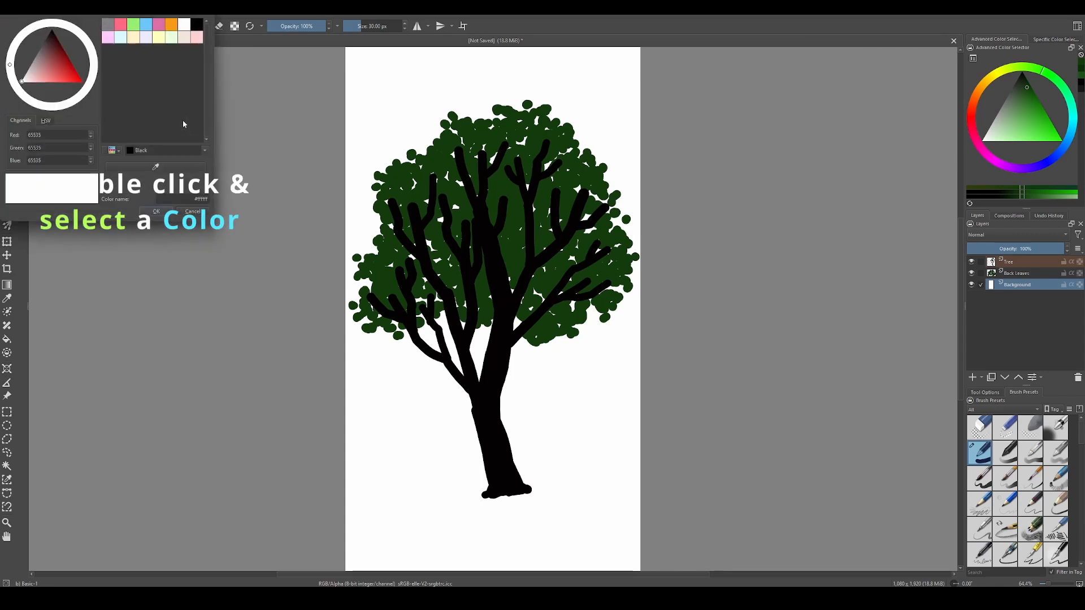
pyautogui.click(60, 70)
pyautogui.click(86, 89)
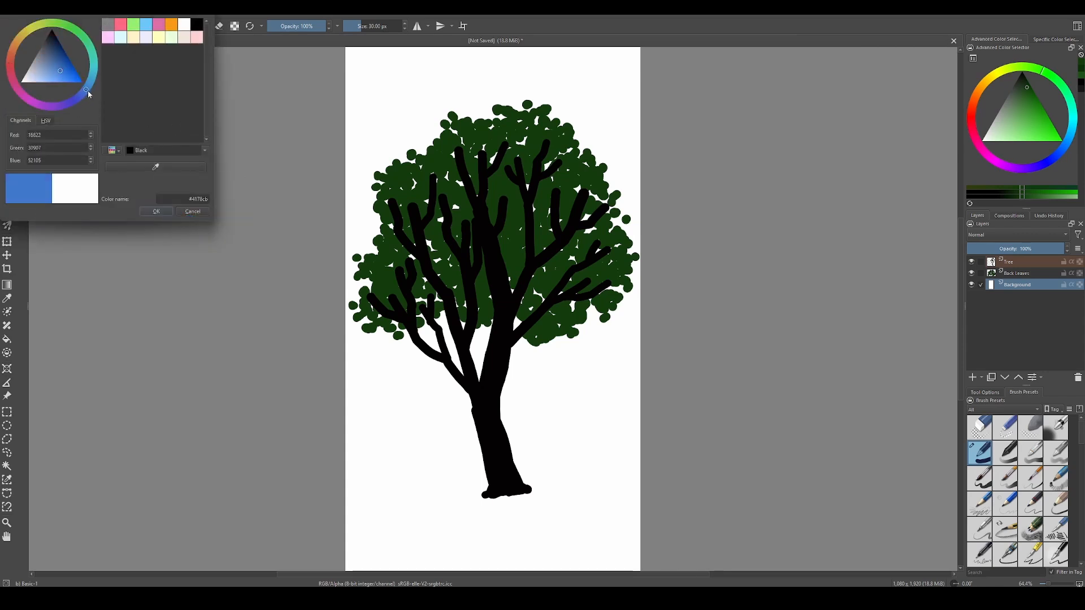
pyautogui.moveTo(89, 88); pyautogui.dragTo(53, 67)
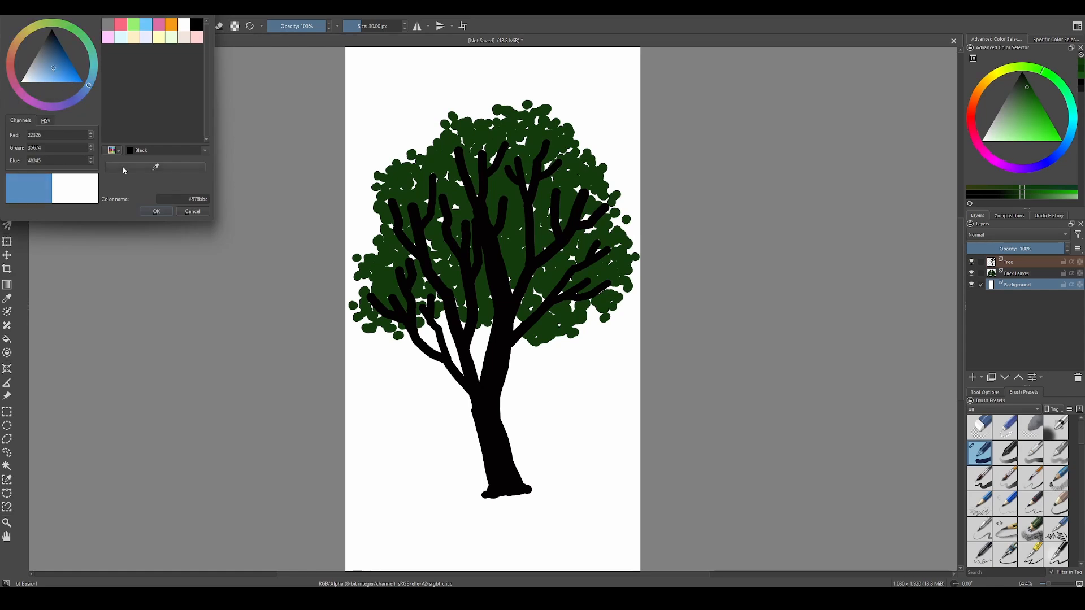
pyautogui.click(155, 211)
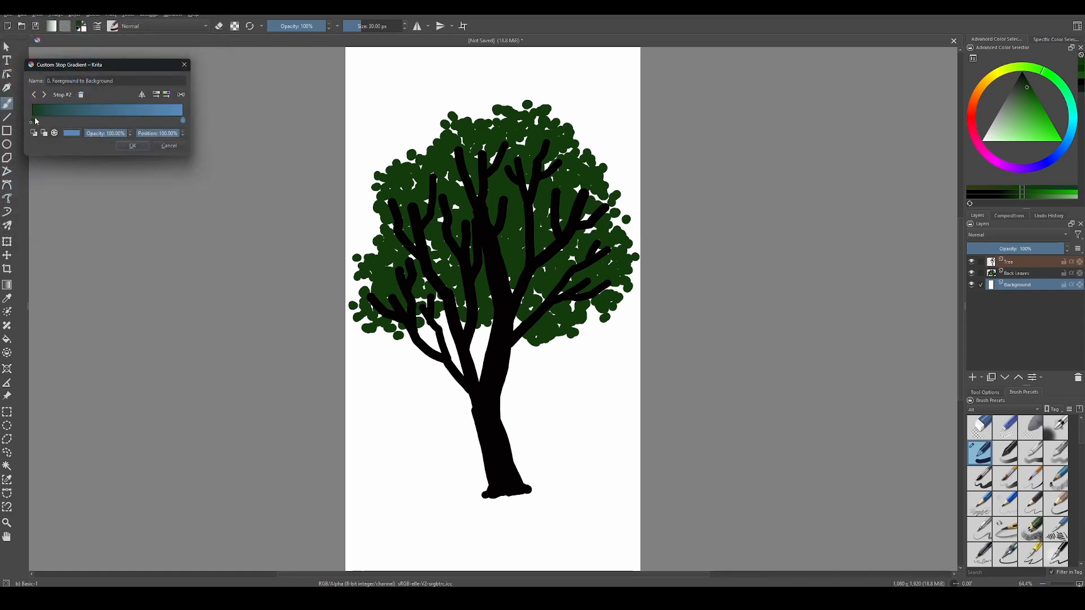
# Set the gradient's start stop to light blue #6faacc and accept the edited gradient.
pyautogui.doubleClick(33, 120)
pyautogui.click(60, 78)
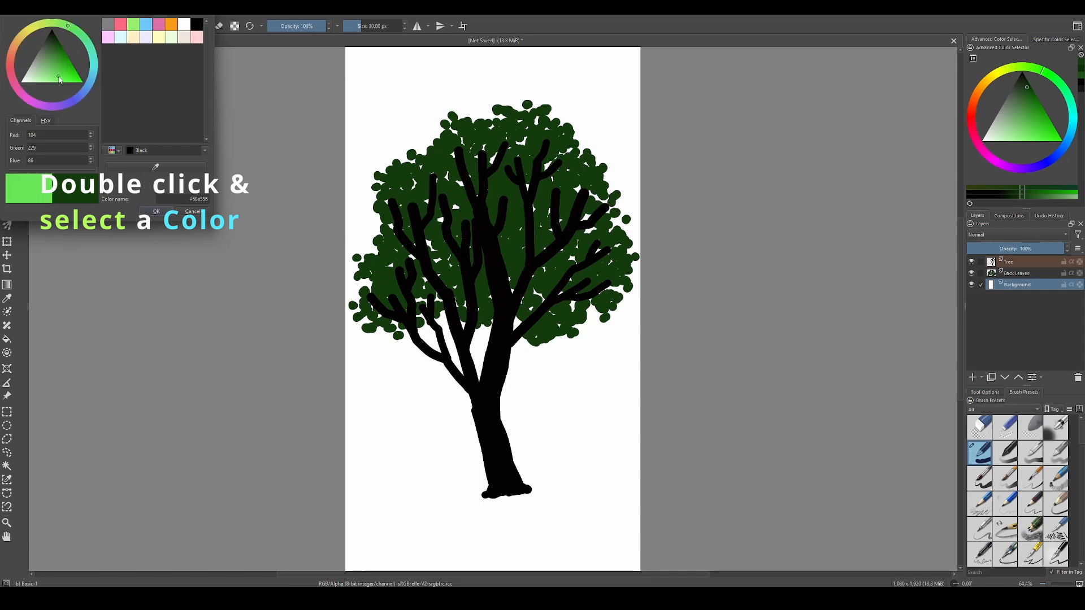
pyautogui.moveTo(82, 86)
pyautogui.mouseDown()
pyautogui.moveTo(96, 76)
pyautogui.moveTo(94, 85)
pyautogui.moveTo(50, 72)
pyautogui.mouseUp()
pyautogui.click(53, 74)
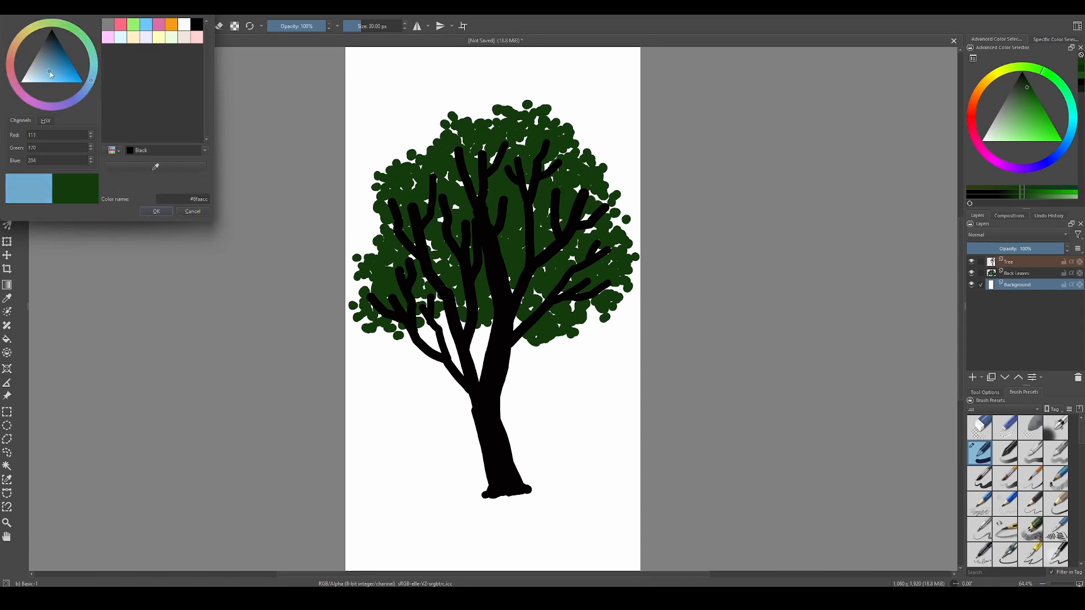
pyautogui.click(153, 212)
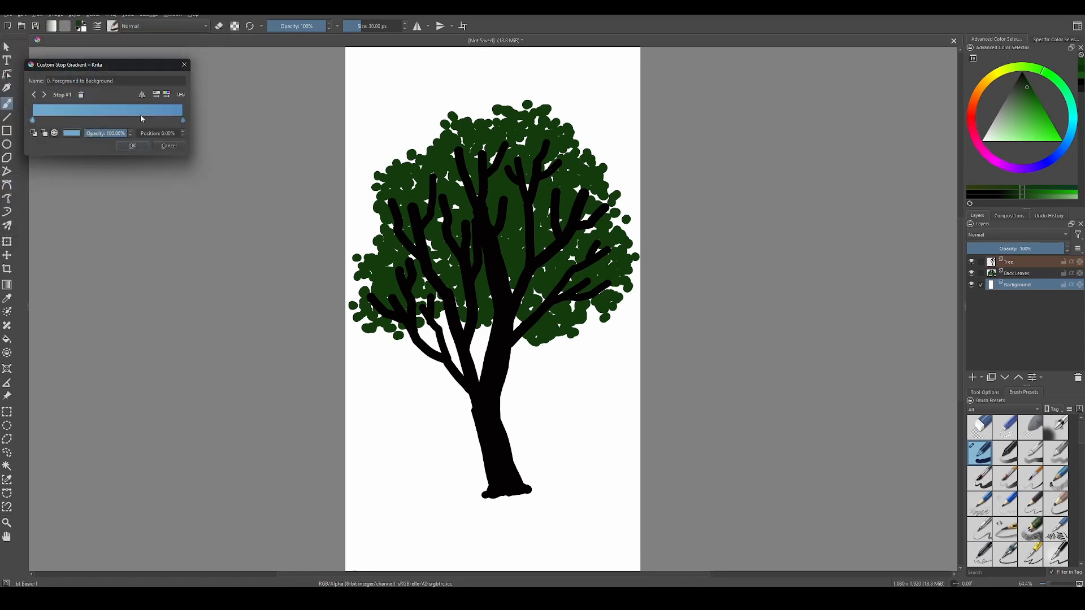
pyautogui.click(133, 145)
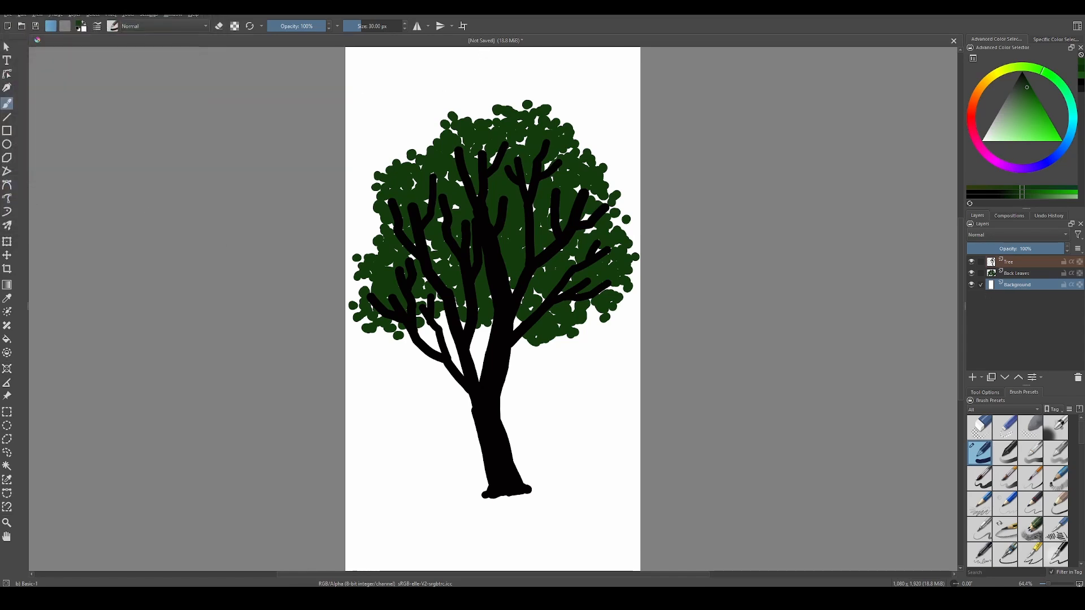
# Fill the Background layer with the blue gradient from top to bottom and lighten it by raising the middle of the colour adjustment curve.
pyautogui.click(8, 286)
pyautogui.moveTo(493, 75); pyautogui.dragTo(494, 492)
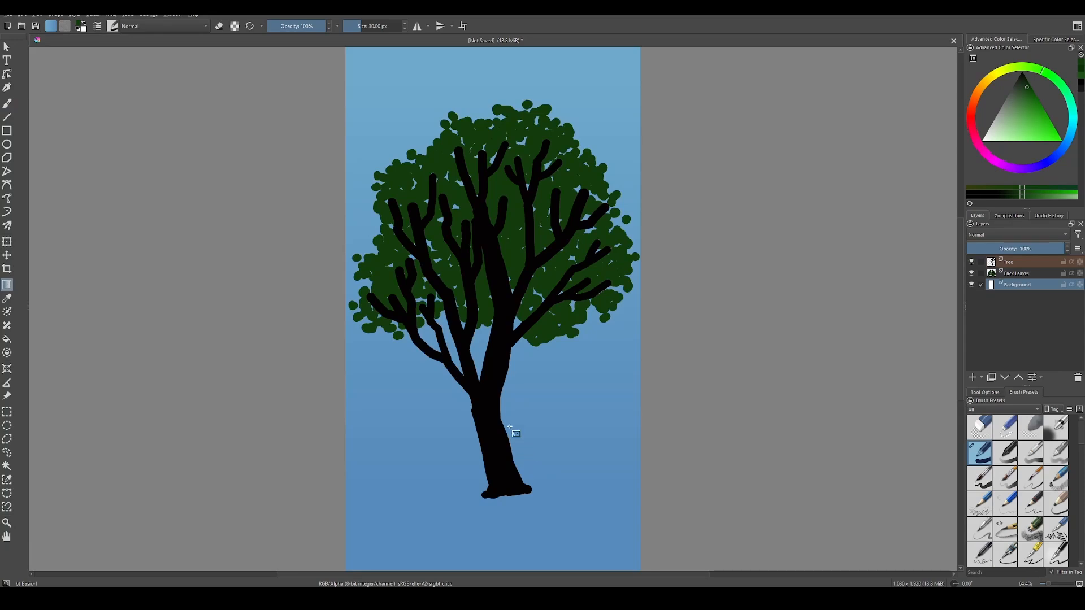
pyautogui.hotkey('ctrl', 'm')
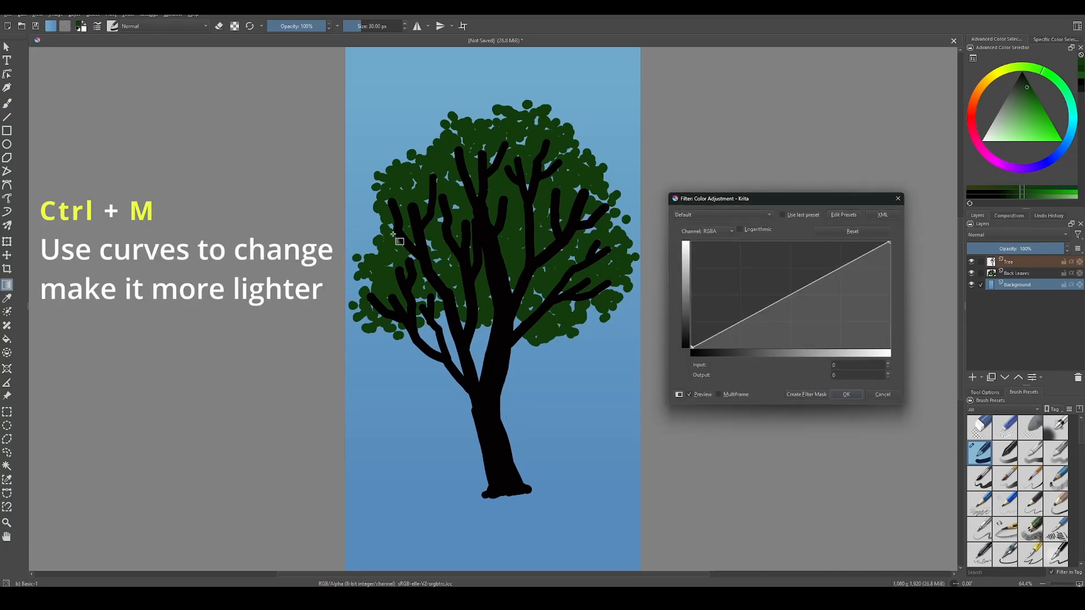
pyautogui.moveTo(806, 291); pyautogui.dragTo(796, 284)
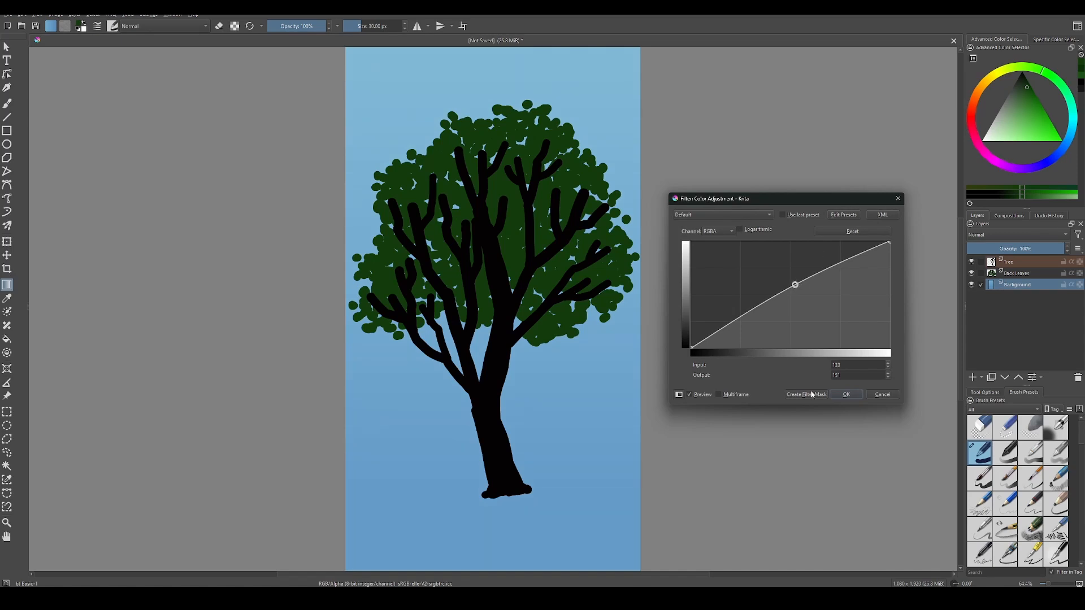
pyautogui.click(846, 395)
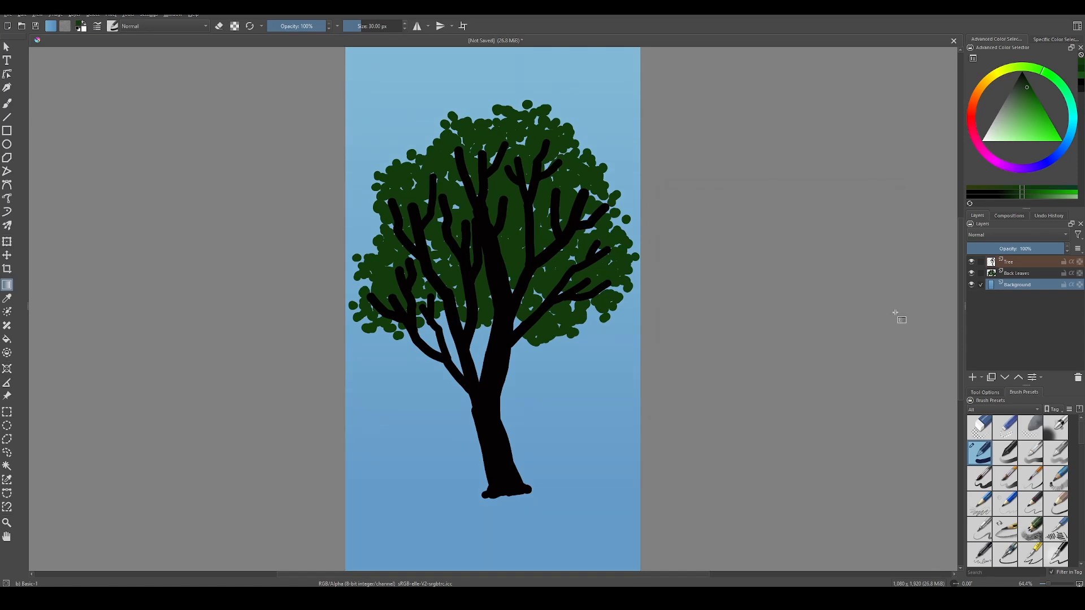
# Select the painted pixels of the Back Leaves layer and set the gradient's end stop to a very dark green.
pyautogui.click(1030, 277)
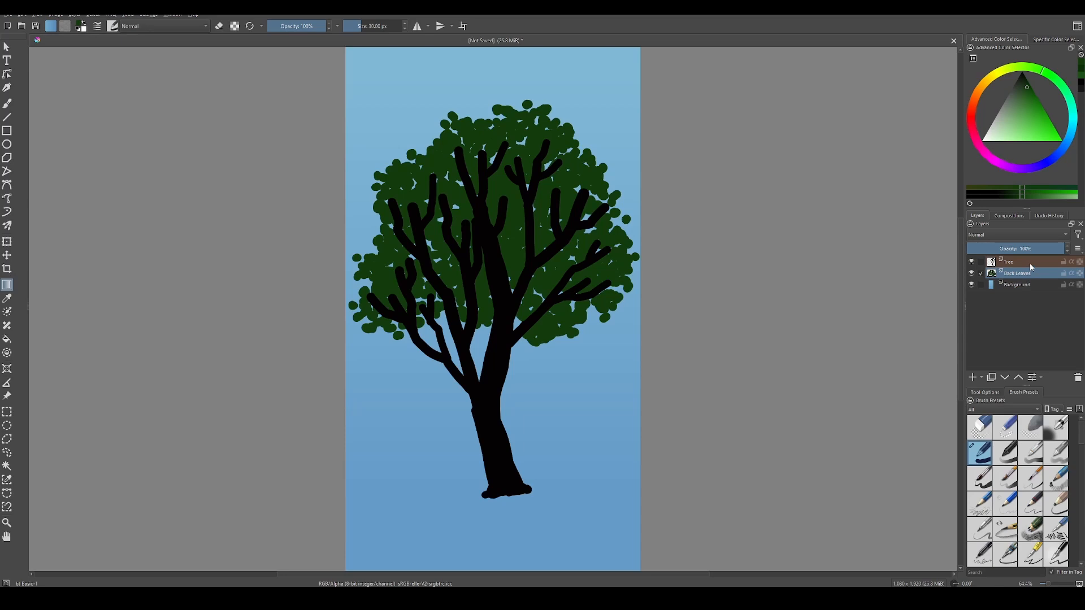
pyautogui.keyDown('ctrl'); pyautogui.click(993, 276); pyautogui.keyUp('ctrl')
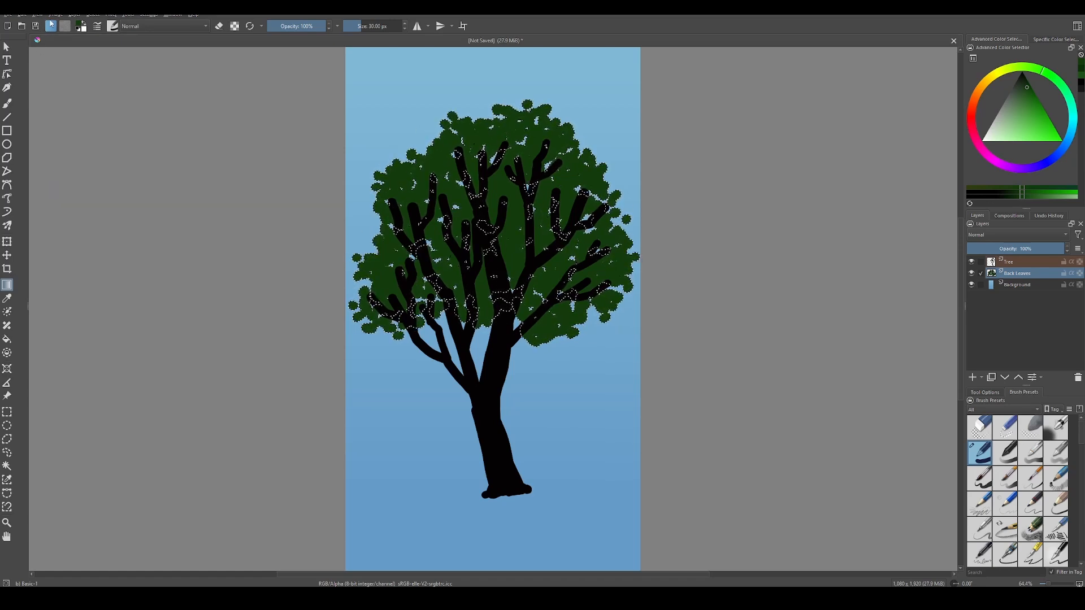
pyautogui.click(51, 27)
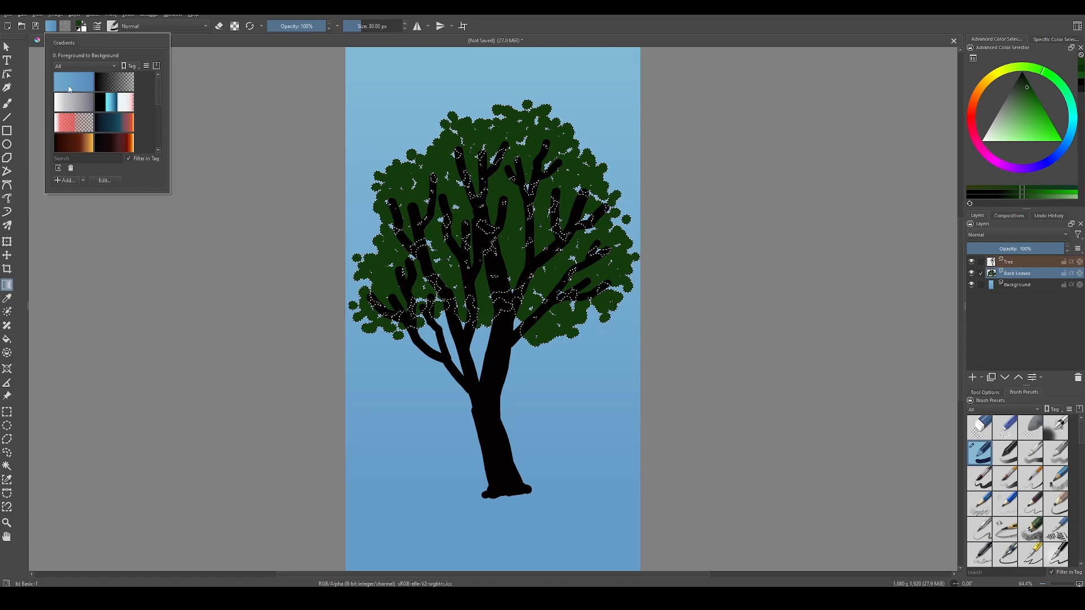
pyautogui.click(101, 181)
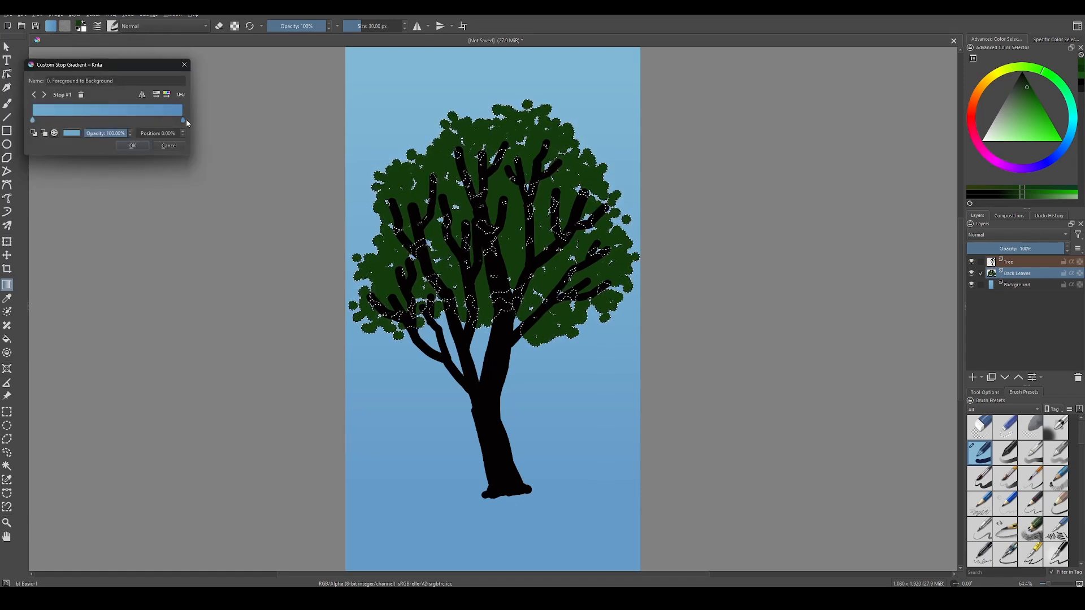
pyautogui.doubleClick(184, 120)
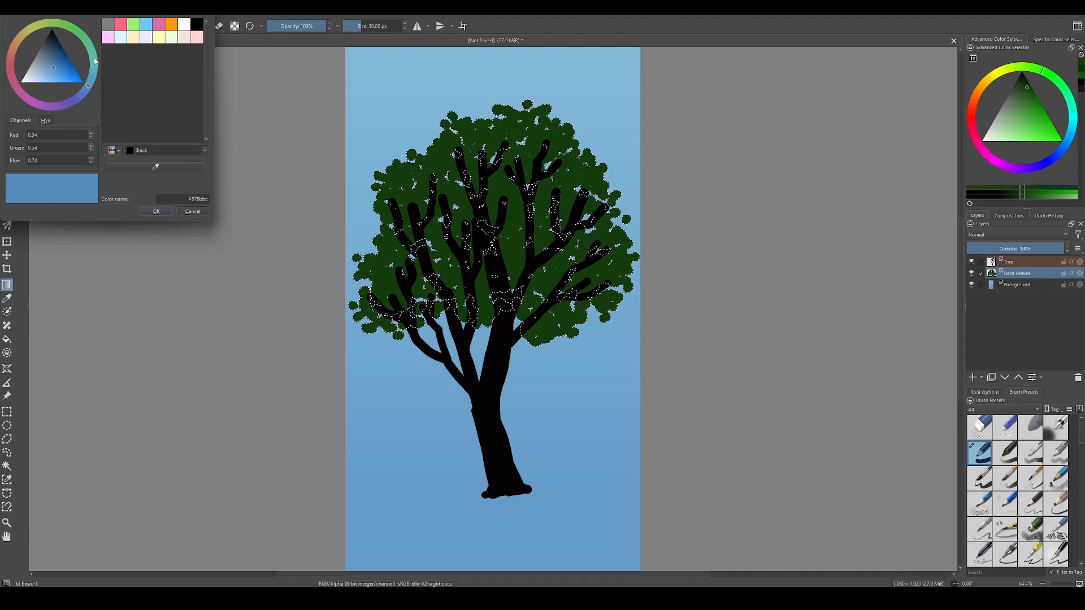
pyautogui.moveTo(95, 58)
pyautogui.mouseDown()
pyautogui.moveTo(86, 40)
pyautogui.moveTo(64, 68)
pyautogui.moveTo(57, 52)
pyautogui.moveTo(82, 28)
pyautogui.mouseUp()
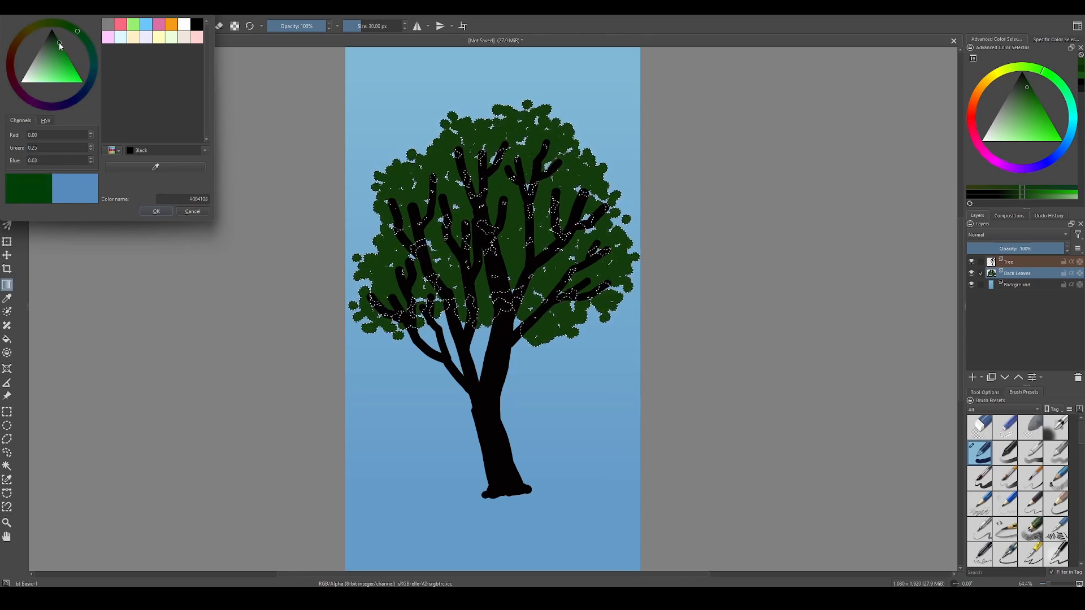
pyautogui.click(156, 211)
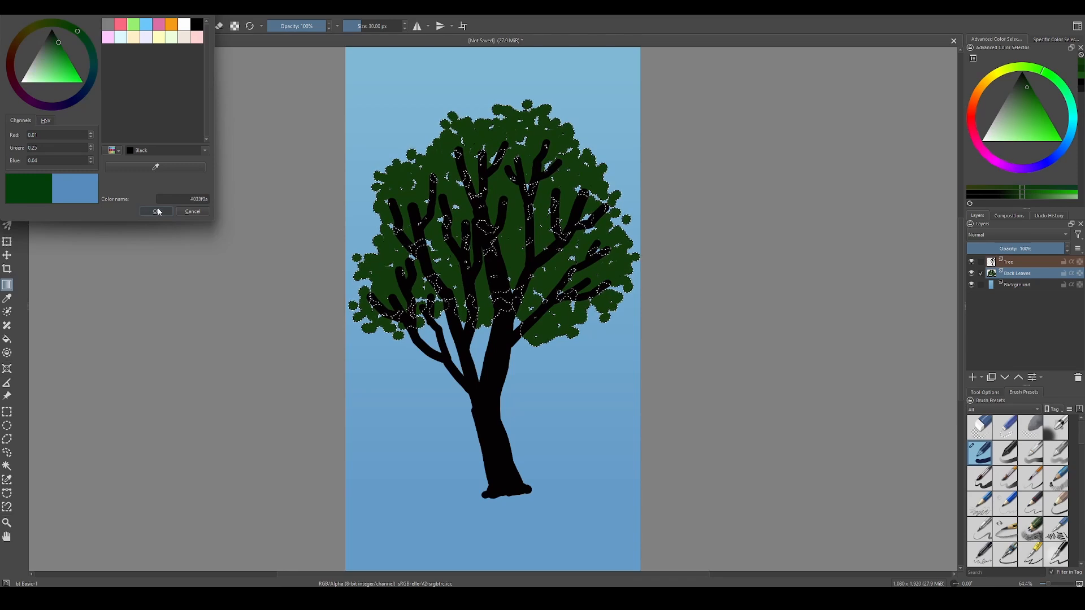
# Set the gradient's start stop to the lighter green #245a16 and accept the edited gradient.
pyautogui.doubleClick(34, 121)
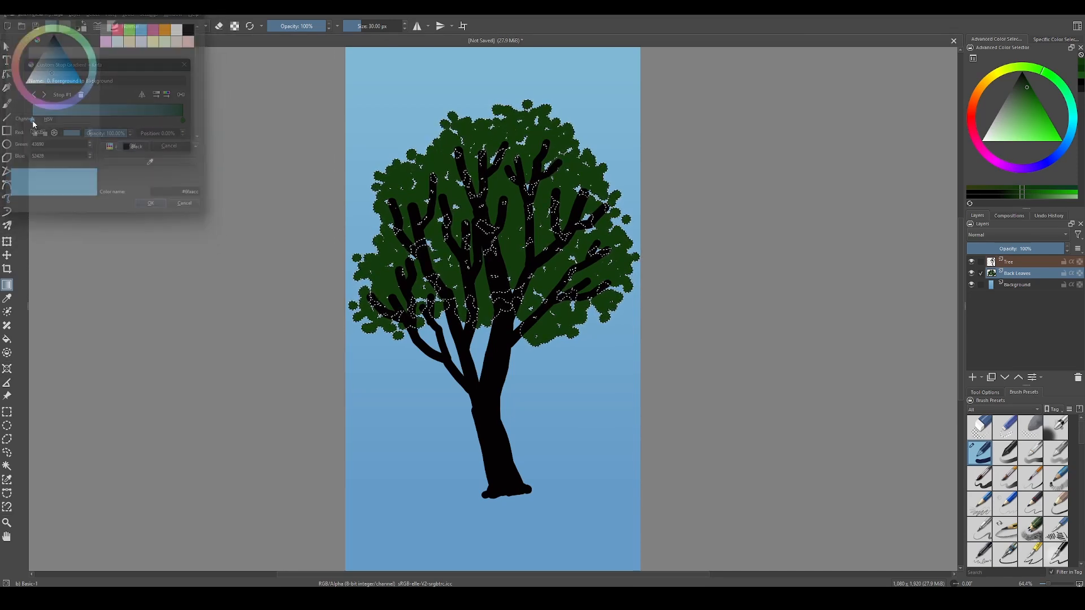
pyautogui.moveTo(89, 53)
pyautogui.mouseDown()
pyautogui.moveTo(86, 37)
pyautogui.moveTo(65, 65)
pyautogui.moveTo(54, 23)
pyautogui.moveTo(65, 23)
pyautogui.mouseUp()
pyautogui.moveTo(51, 66); pyautogui.dragTo(58, 49)
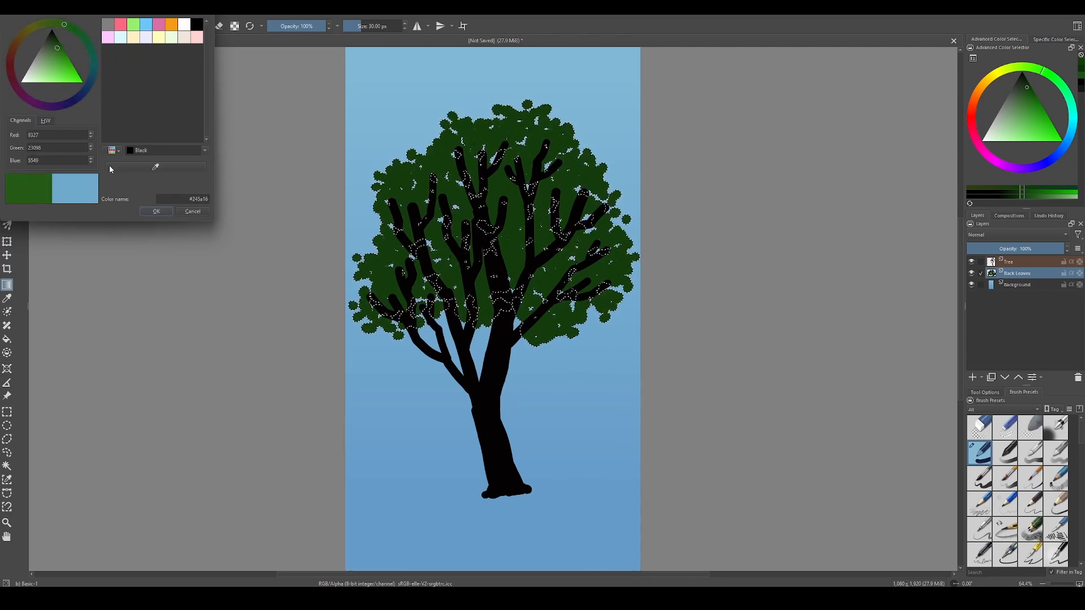
pyautogui.click(147, 216)
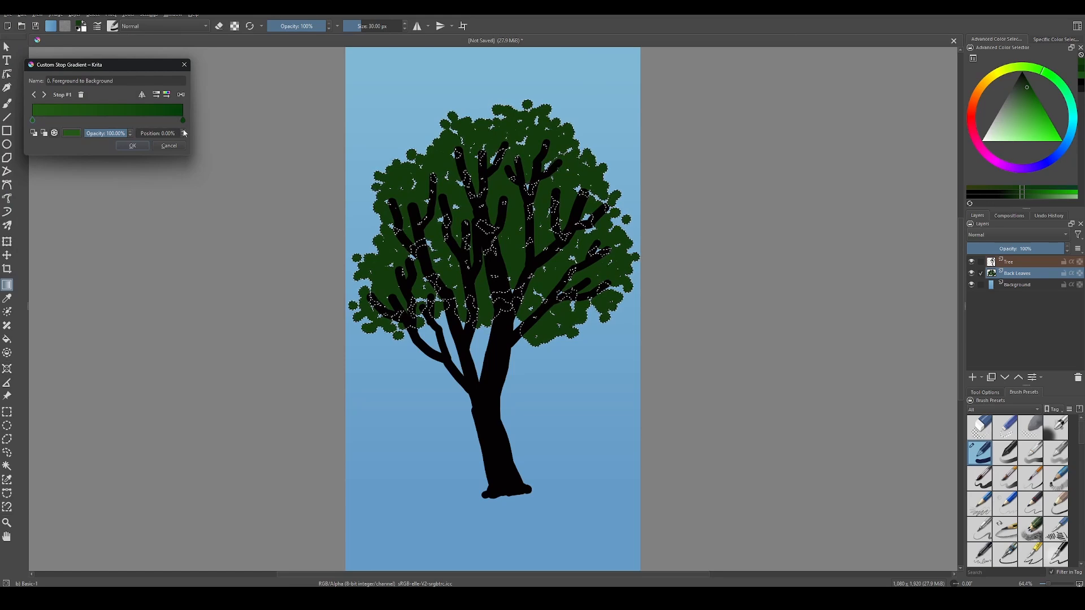
pyautogui.click(133, 146)
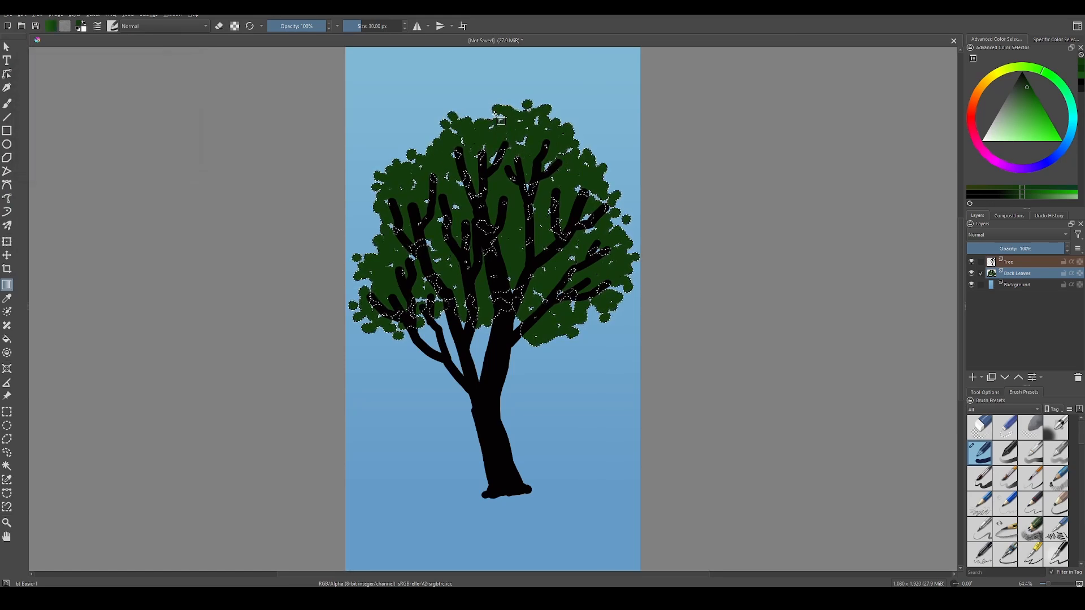
# Fill the selected pixels of the Back Leaves layer with the green gradient, lighter at the crown's top, and clear the selection.
pyautogui.moveTo(504, 309); pyautogui.dragTo(506, 310)
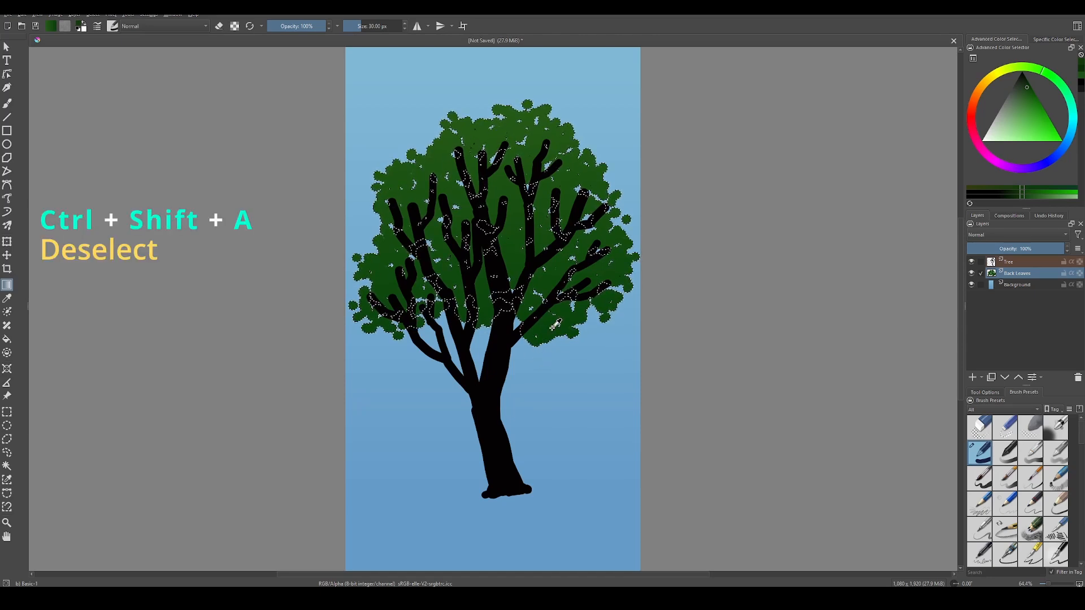
pyautogui.hotkey('ctrl', 'shift', 'a')
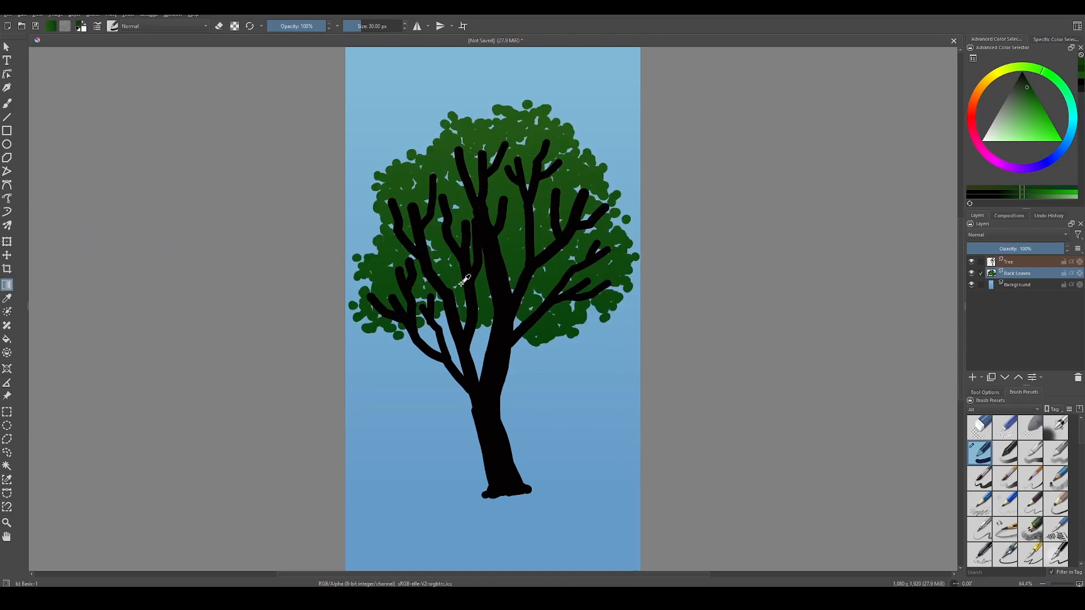
pyautogui.click(95, 15)
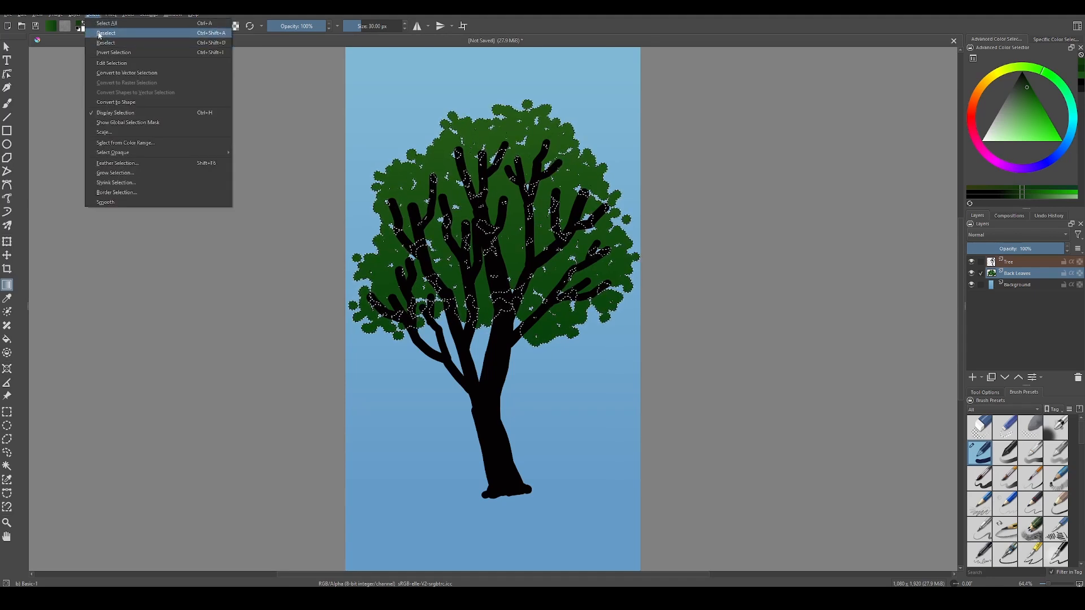
pyautogui.click(100, 33)
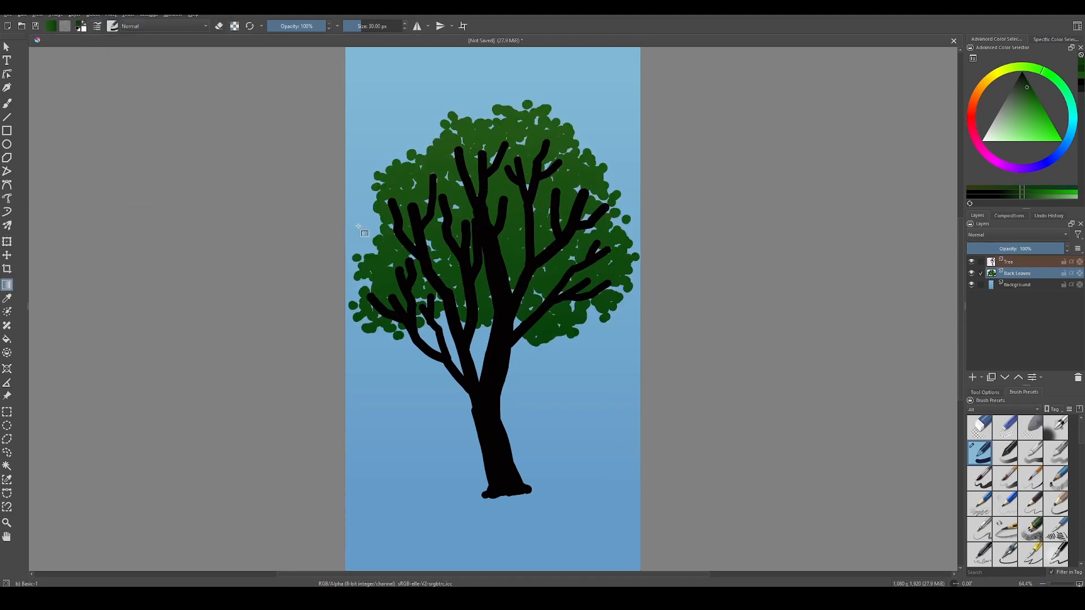
# Add a new paint layer above the Tree layer and name it Front-Leaves.
pyautogui.click(1014, 264)
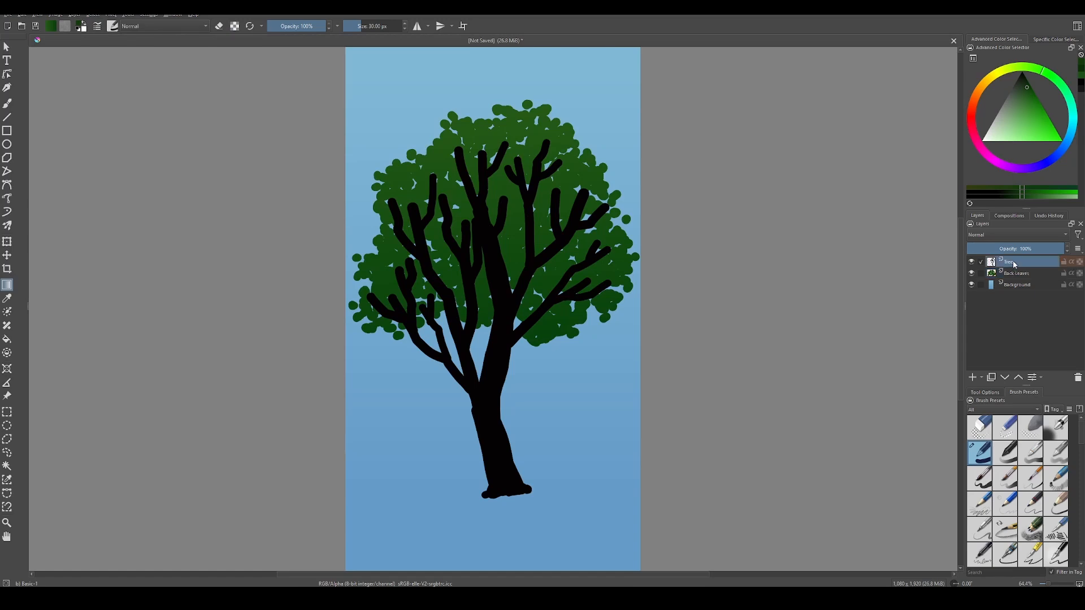
pyautogui.click(973, 378)
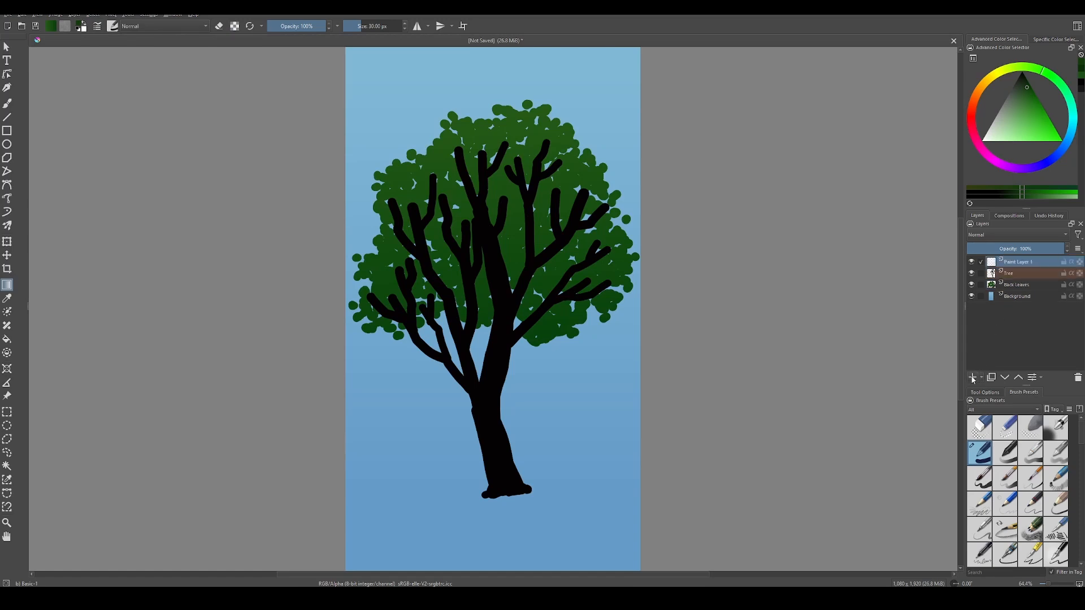
pyautogui.doubleClick(1018, 264)
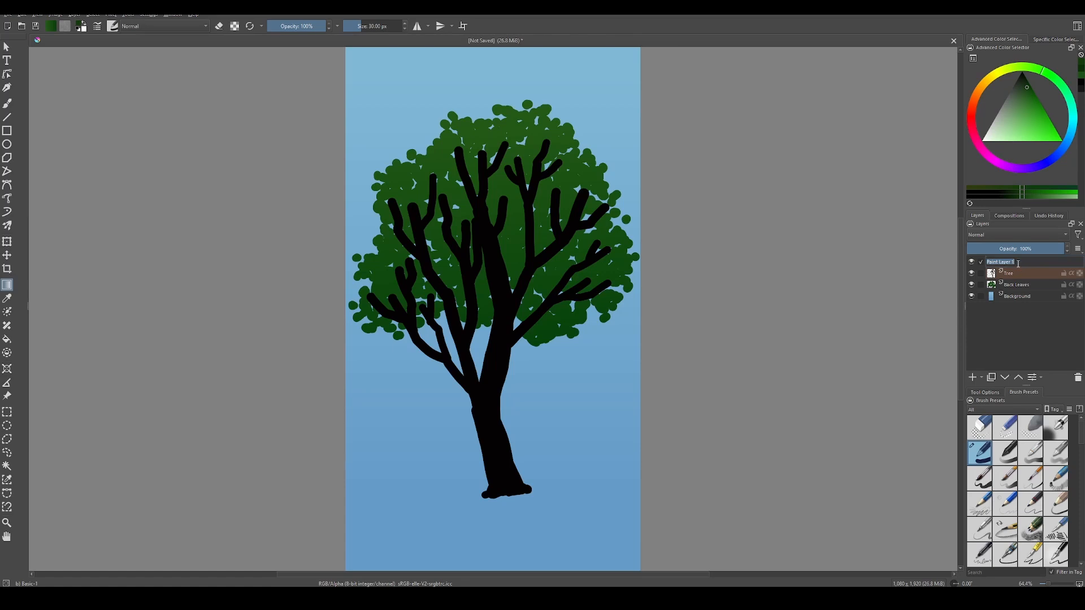
pyautogui.write('Front-Leaves')
pyautogui.press('Return')
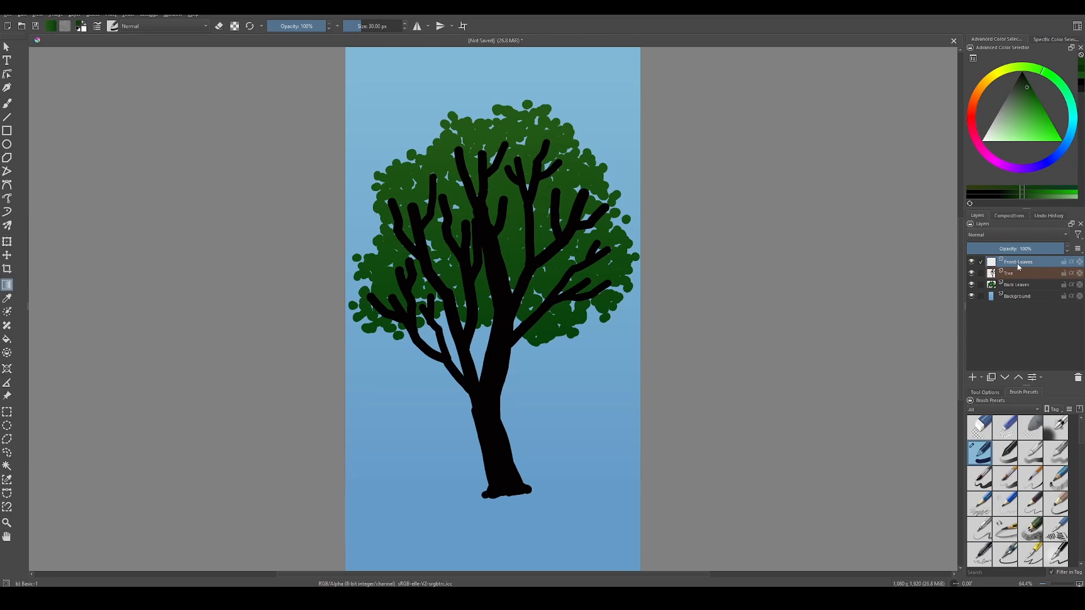
# Choose a brighter mid green and brush a first leaf patch over the branches at the crown's left side.
pyautogui.moveTo(1027, 97); pyautogui.dragTo(1032, 103)
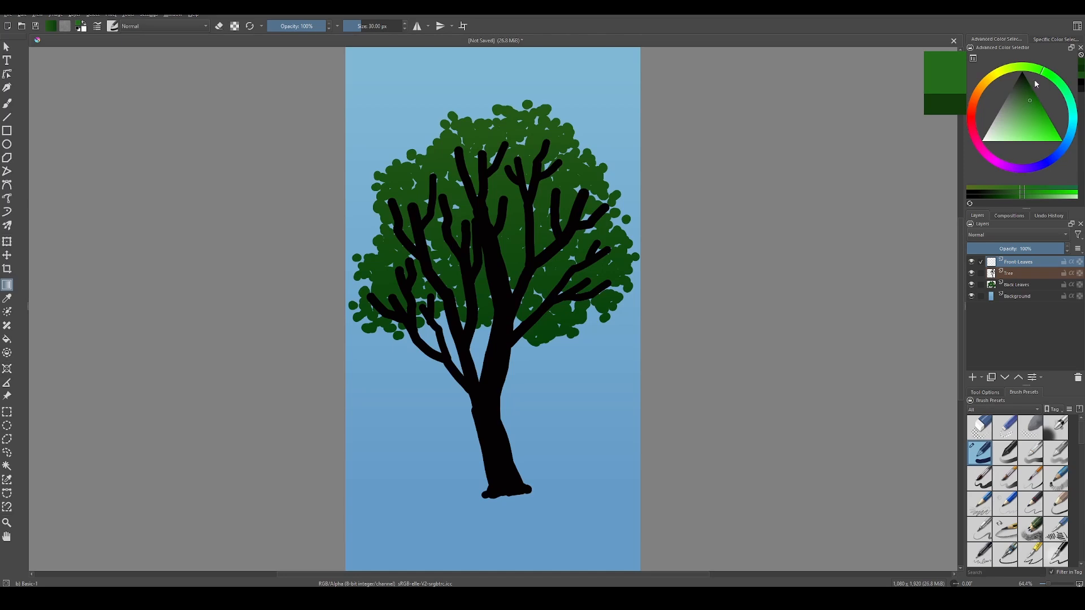
pyautogui.click(1035, 107)
pyautogui.moveTo(1032, 107); pyautogui.dragTo(1032, 104)
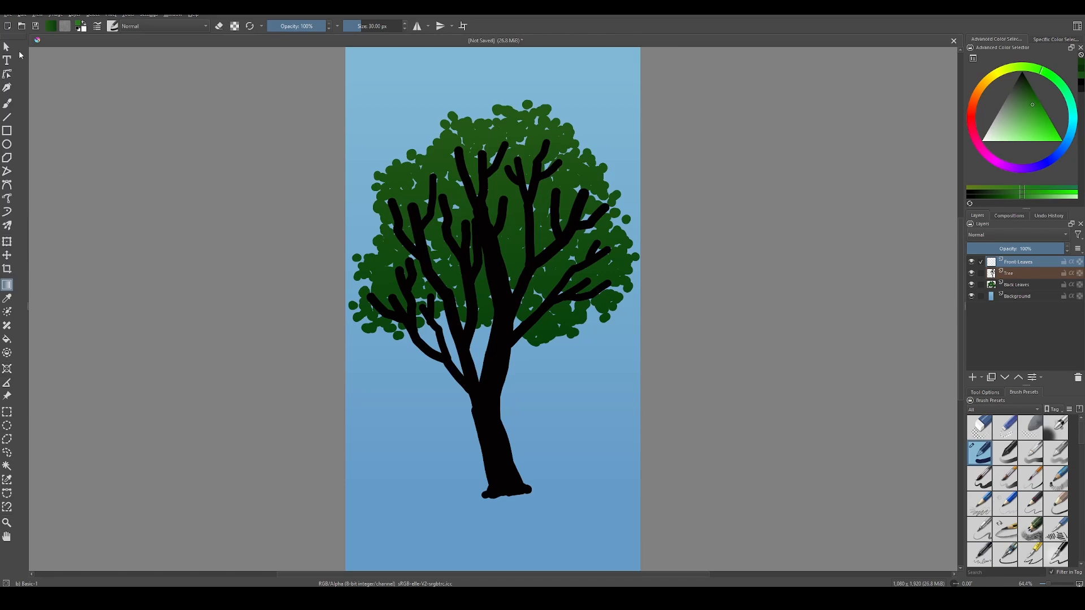
pyautogui.press('b')
pyautogui.moveTo(401, 249)
pyautogui.mouseDown()
pyautogui.moveTo(391, 251)
pyautogui.moveTo(398, 238)
pyautogui.mouseUp()
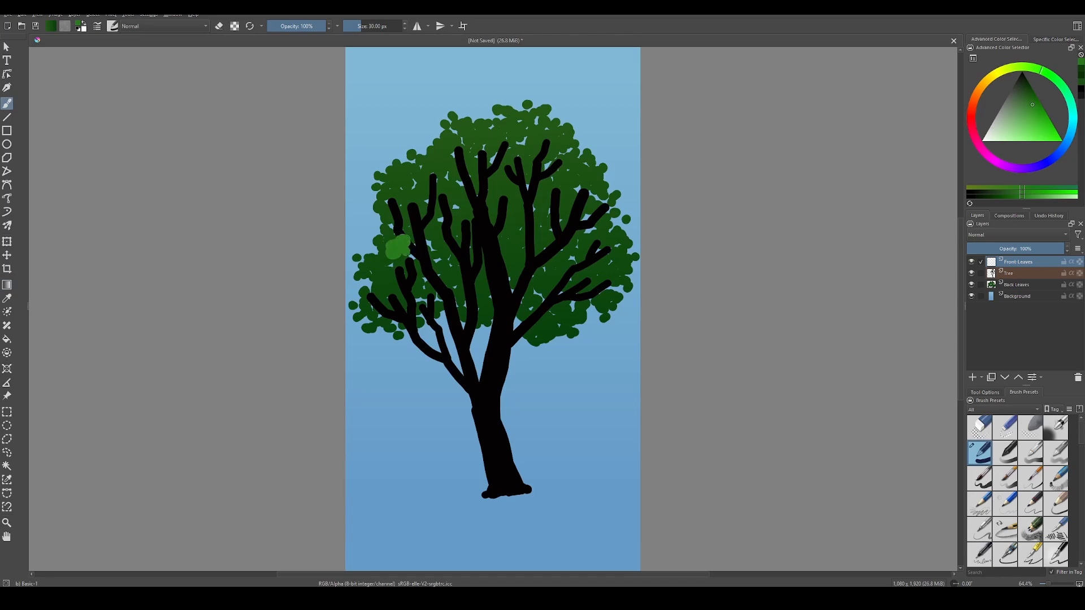
# Shift the brush colour to a lighter, yellower green and dab leaves over the patch at the crown's left side.
pyautogui.click(1035, 112)
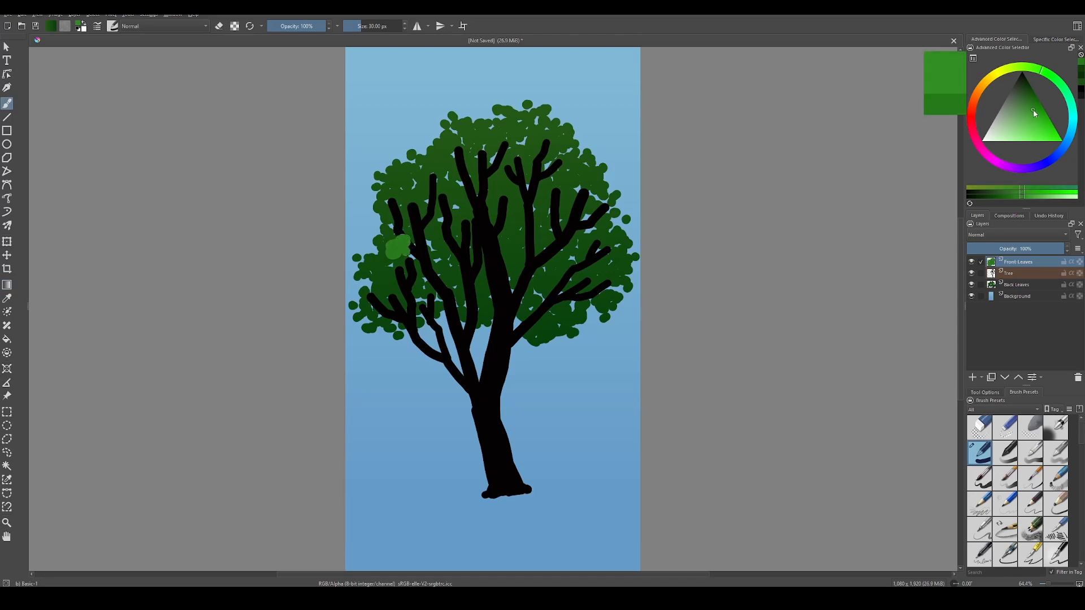
pyautogui.click(1038, 70)
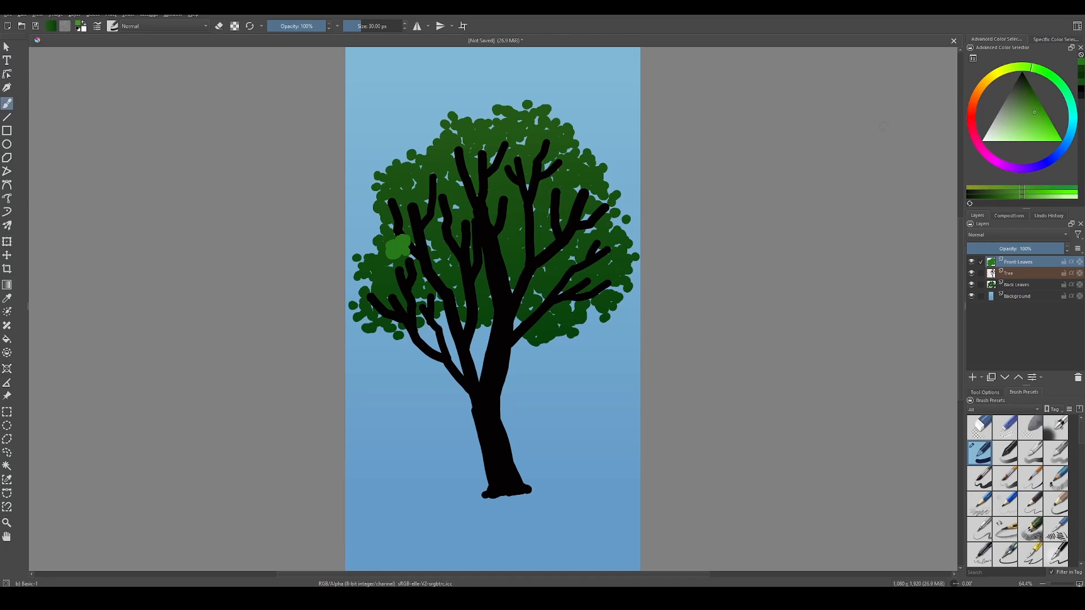
pyautogui.click(390, 243)
pyautogui.click(393, 251)
pyautogui.click(405, 243)
pyautogui.click(409, 250)
pyautogui.click(390, 258)
pyautogui.click(384, 248)
pyautogui.click(386, 238)
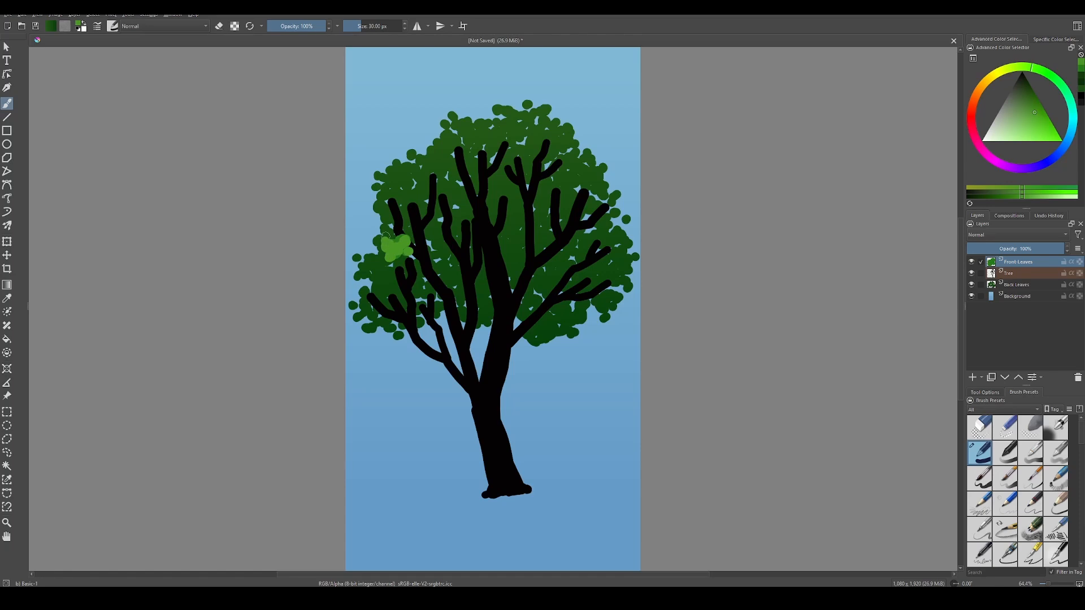
pyautogui.click(394, 237)
# Reduce the brush size to 24 px and dab a leaf cluster on the crown's upper-left edge.
pyautogui.press('[')
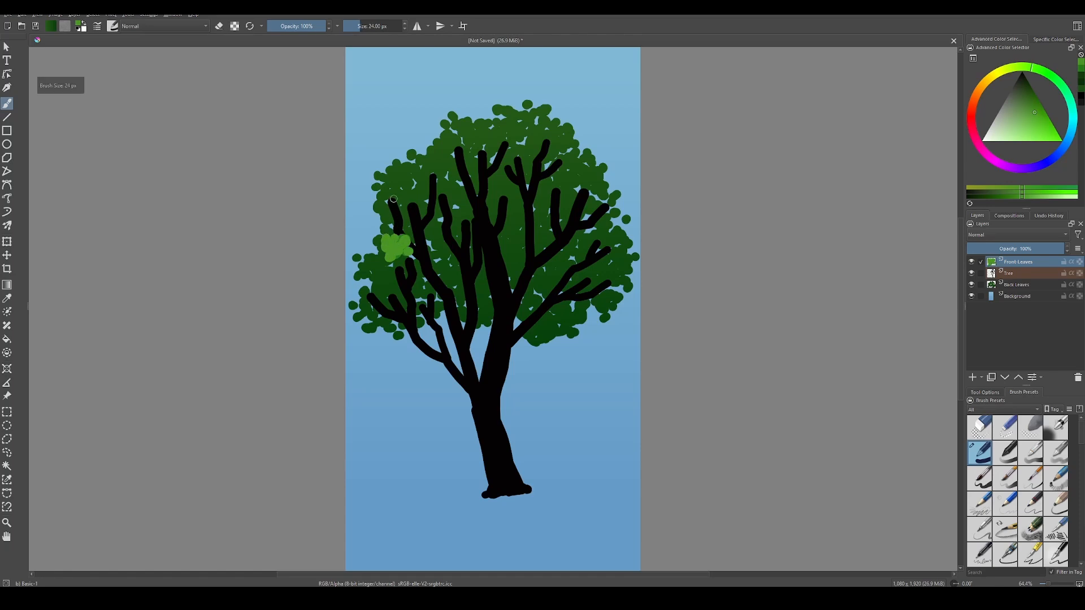
pyautogui.click(380, 177)
pyautogui.click(383, 184)
pyautogui.click(387, 178)
pyautogui.click(390, 176)
pyautogui.click(395, 168)
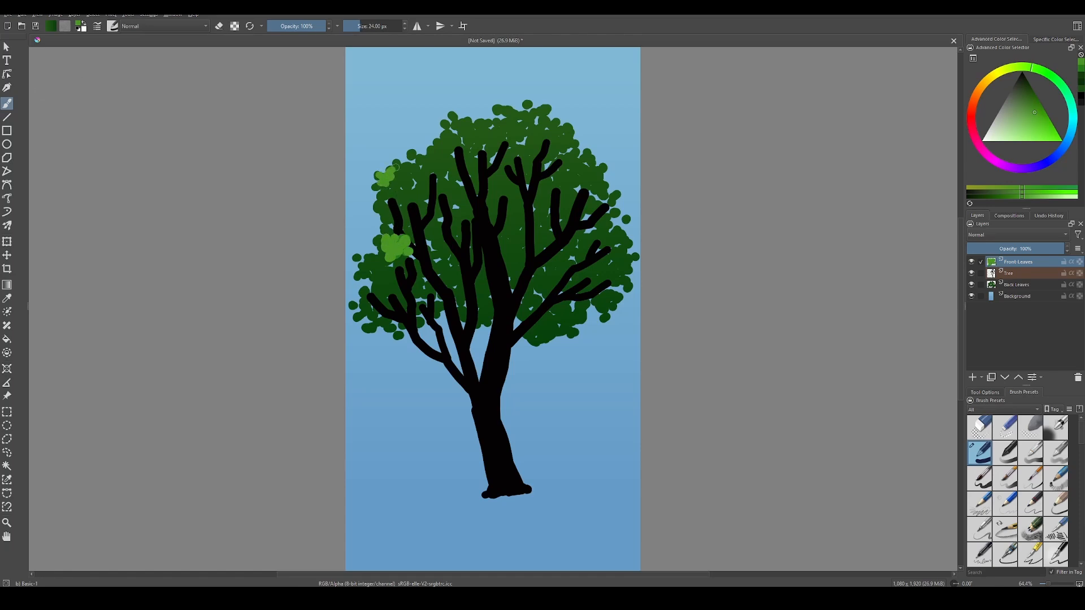
pyautogui.click(397, 173)
pyautogui.click(399, 181)
pyautogui.click(395, 184)
pyautogui.click(404, 177)
pyautogui.click(407, 173)
pyautogui.click(407, 167)
pyautogui.click(393, 192)
pyautogui.click(384, 193)
pyautogui.click(400, 195)
pyautogui.click(406, 185)
pyautogui.click(391, 165)
pyautogui.click(389, 159)
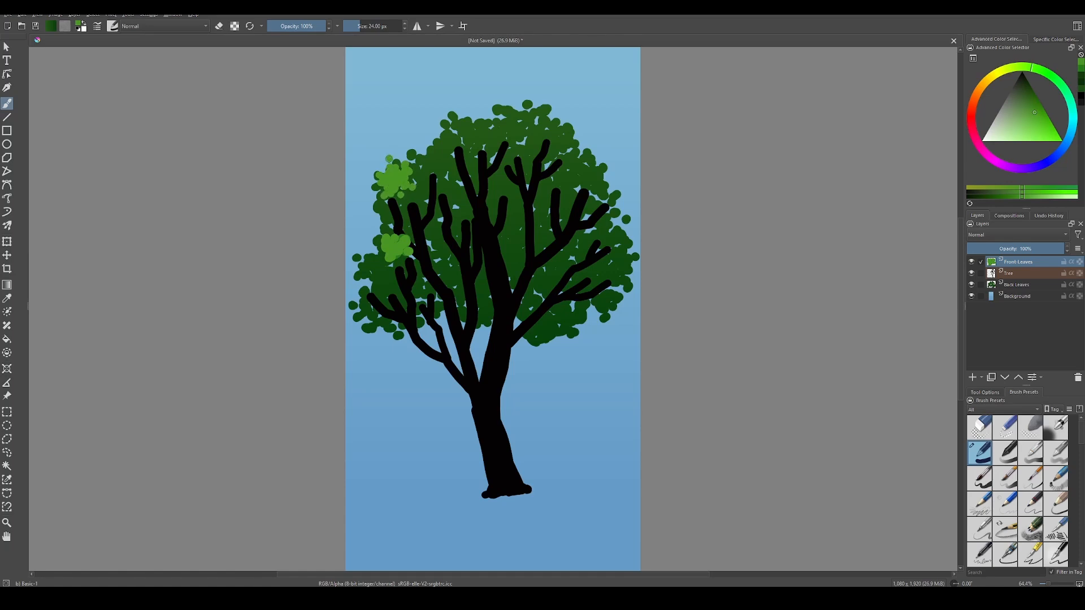
pyautogui.click(385, 165)
pyautogui.click(373, 189)
# Paint six arched light-green guide strokes across the crown to mark the tops of the front leaf clusters.
pyautogui.moveTo(445, 212); pyautogui.dragTo(446, 221)
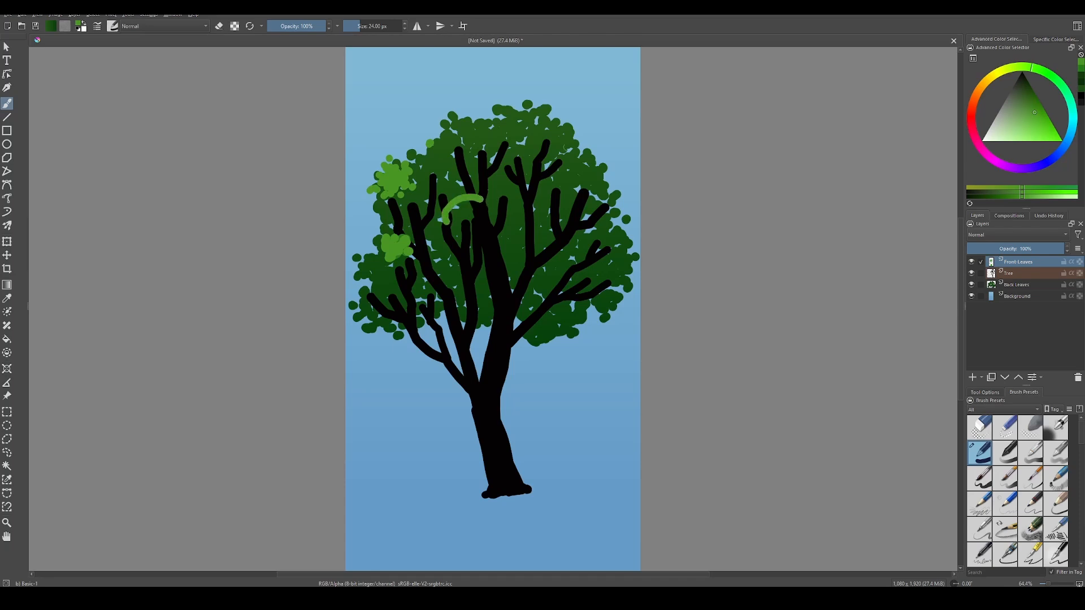
pyautogui.hotkey('ctrl', 'z')
pyautogui.moveTo(436, 225); pyautogui.dragTo(489, 207)
pyautogui.moveTo(436, 154)
pyautogui.mouseDown()
pyautogui.moveTo(469, 125)
pyautogui.moveTo(495, 134)
pyautogui.mouseUp()
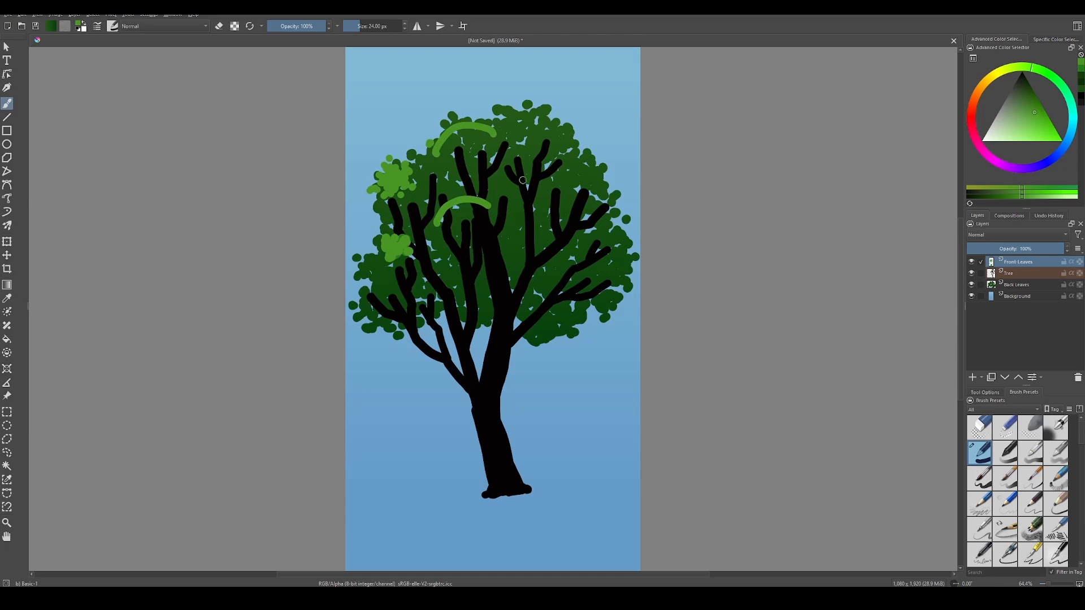
pyautogui.moveTo(496, 172)
pyautogui.mouseDown()
pyautogui.moveTo(511, 152)
pyautogui.moveTo(554, 153)
pyautogui.mouseUp()
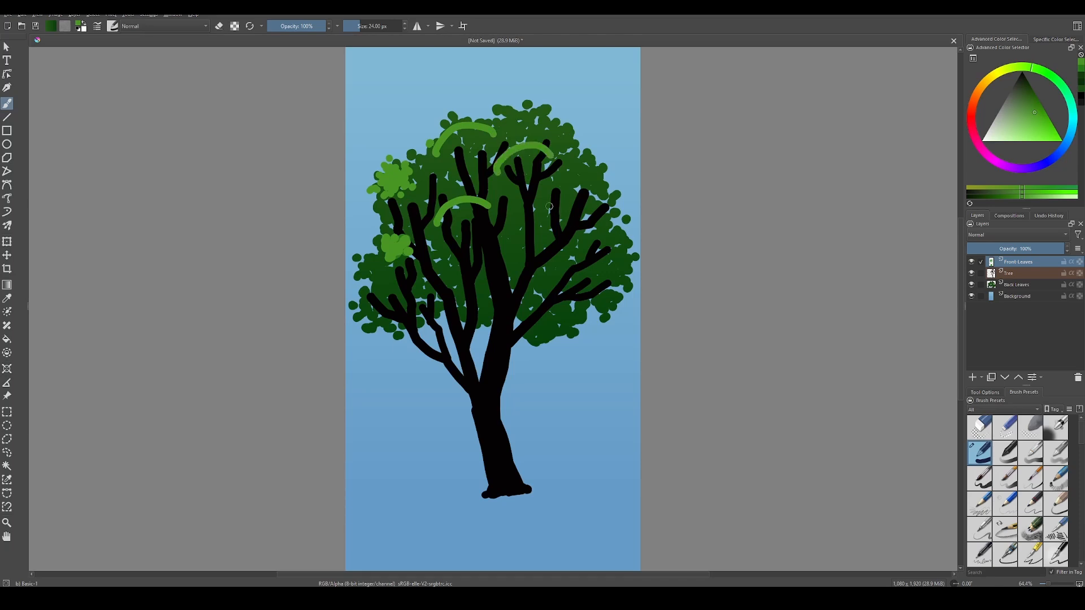
pyautogui.moveTo(547, 209)
pyautogui.mouseDown()
pyautogui.moveTo(568, 194)
pyautogui.moveTo(610, 226)
pyautogui.mouseUp()
pyautogui.moveTo(547, 270); pyautogui.dragTo(605, 273)
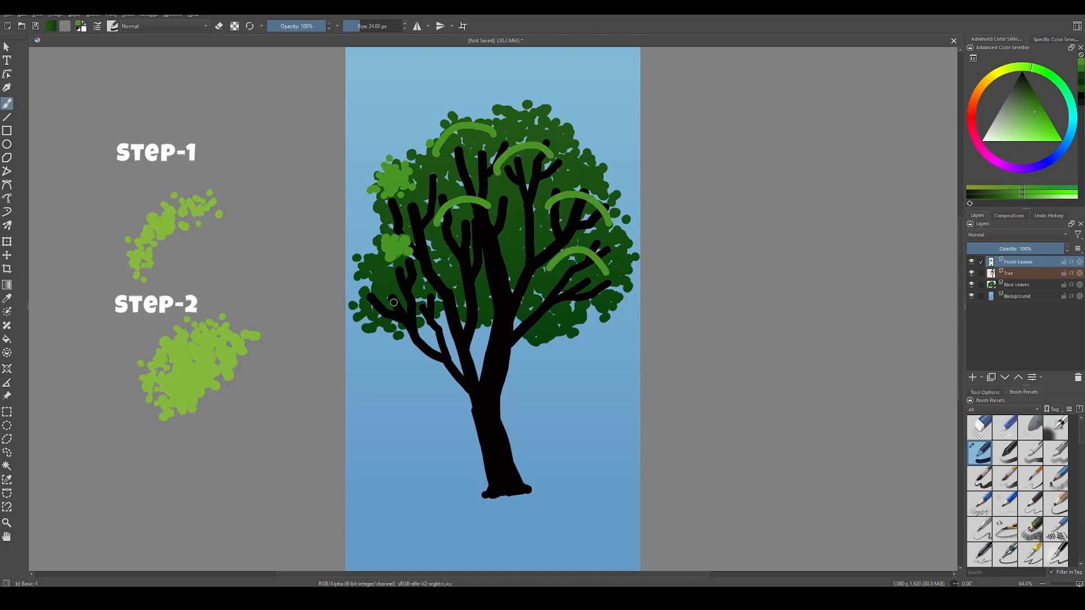
pyautogui.moveTo(370, 308)
pyautogui.mouseDown()
pyautogui.moveTo(373, 294)
pyautogui.moveTo(418, 274)
pyautogui.mouseUp()
# Dab a light-green leaf cluster around and beneath the guide arc at the crown's lower left.
pyautogui.click(367, 271)
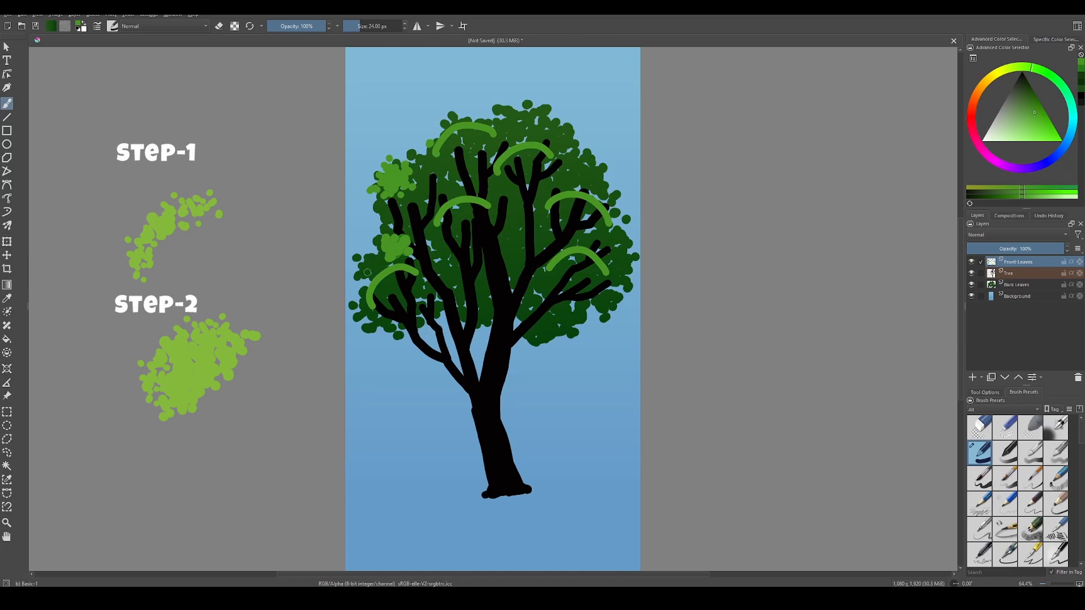
pyautogui.click(358, 278)
pyautogui.click(365, 281)
pyautogui.click(361, 269)
pyautogui.click(366, 266)
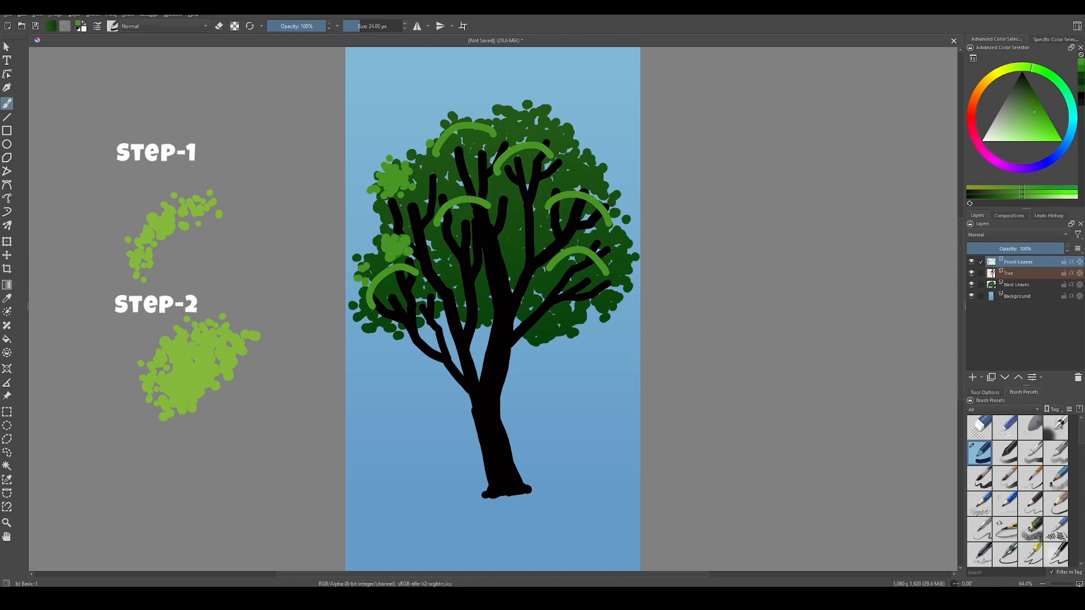
pyautogui.click(371, 275)
pyautogui.click(373, 277)
pyautogui.click(376, 262)
pyautogui.click(378, 270)
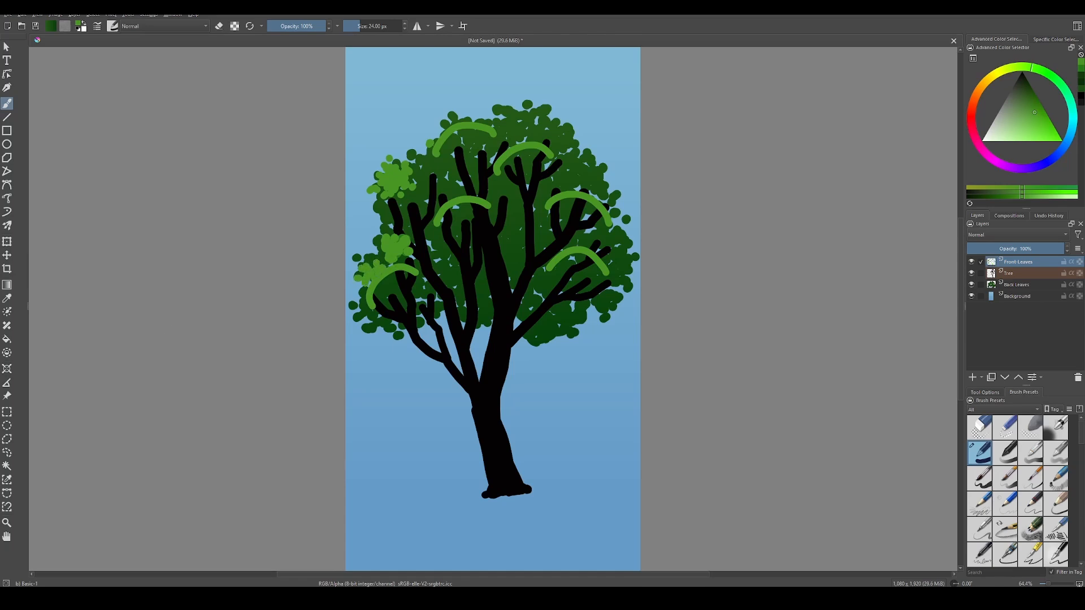
pyautogui.click(380, 288)
pyautogui.click(380, 287)
pyautogui.click(394, 280)
pyautogui.click(405, 277)
pyautogui.click(378, 299)
pyautogui.click(385, 298)
pyautogui.click(396, 293)
pyautogui.click(390, 293)
pyautogui.click(414, 282)
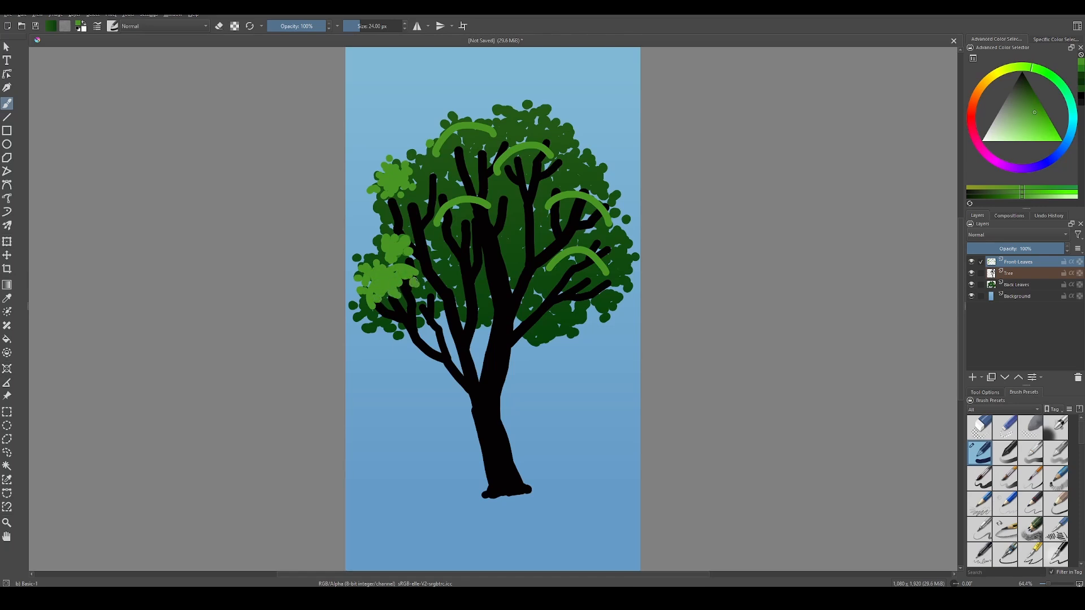
pyautogui.click(387, 308)
pyautogui.click(373, 310)
pyautogui.click(366, 312)
pyautogui.click(363, 305)
pyautogui.click(392, 305)
pyautogui.click(407, 296)
pyautogui.click(419, 286)
# Dab light-green leaves along the guide arc left of the crown's centre.
pyautogui.click(447, 217)
pyautogui.click(445, 224)
pyautogui.click(439, 227)
pyautogui.click(448, 220)
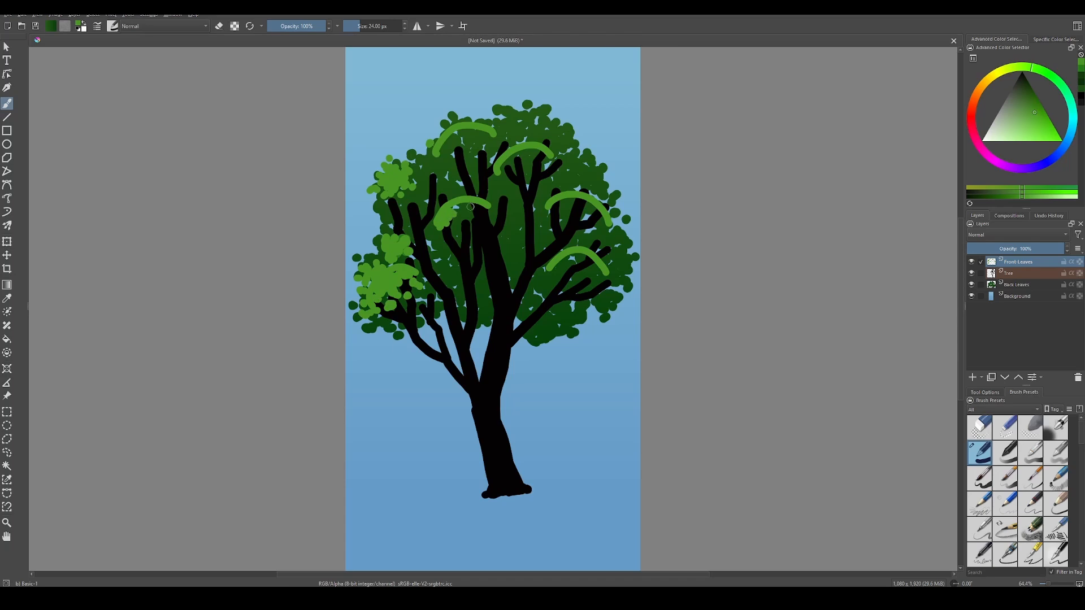
pyautogui.click(452, 212)
pyautogui.click(469, 207)
pyautogui.click(439, 206)
pyautogui.click(453, 196)
pyautogui.click(457, 194)
pyautogui.click(467, 192)
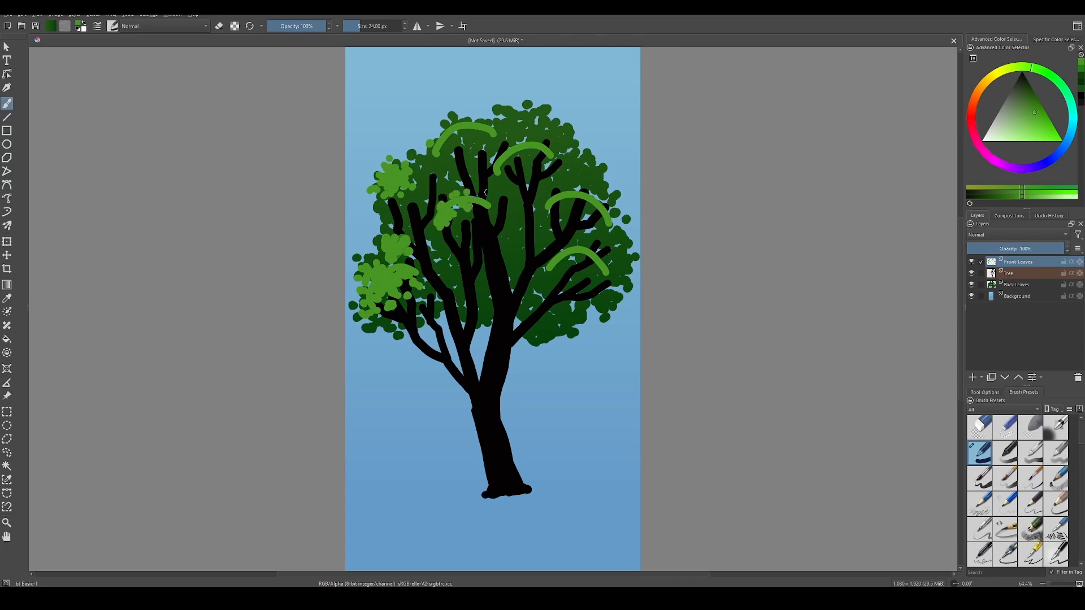
pyautogui.click(456, 215)
pyautogui.click(463, 211)
pyautogui.click(473, 209)
# Choose a more saturated green and extend the centre-left, upper-left and left-side leaf clusters with dabs.
pyautogui.moveTo(1028, 95); pyautogui.dragTo(1042, 115)
pyautogui.click(1038, 109)
pyautogui.click(452, 203)
pyautogui.moveTo(446, 221)
pyautogui.mouseDown()
pyautogui.moveTo(475, 204)
pyautogui.moveTo(437, 203)
pyautogui.moveTo(456, 184)
pyautogui.moveTo(408, 257)
pyautogui.moveTo(393, 246)
pyautogui.moveTo(407, 229)
pyautogui.moveTo(415, 238)
pyautogui.moveTo(402, 232)
pyautogui.moveTo(414, 180)
pyautogui.moveTo(434, 167)
pyautogui.mouseUp()
pyautogui.click(445, 232)
pyautogui.click(434, 225)
pyautogui.click(457, 183)
pyautogui.click(418, 194)
pyautogui.click(396, 263)
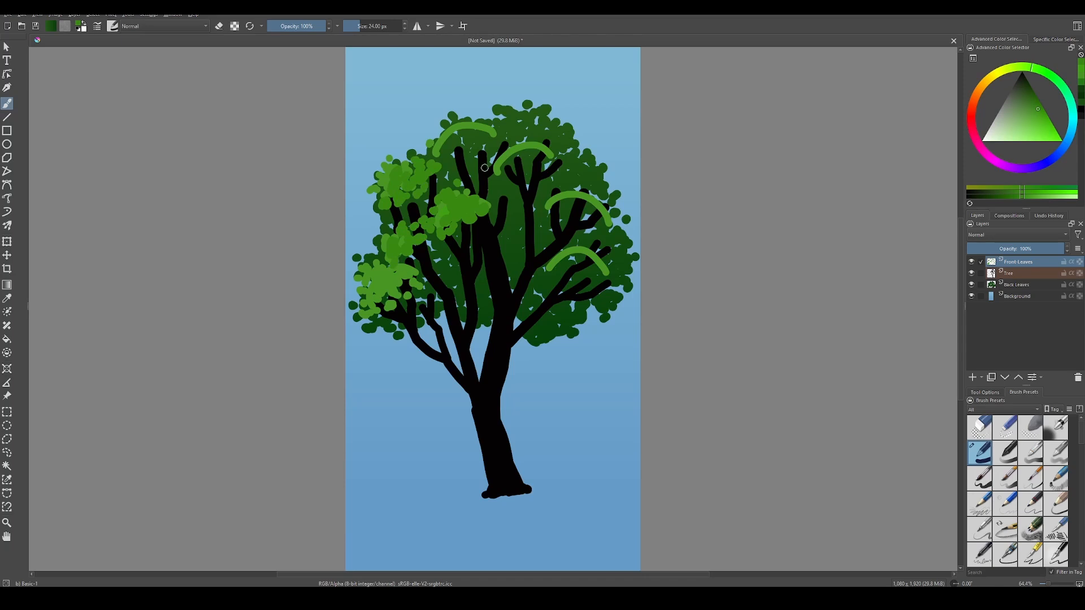
# Build up a leaf cluster over the guide arc at the crown's top left and scatter dabs below it.
pyautogui.click(489, 163)
pyautogui.moveTo(494, 150); pyautogui.dragTo(503, 137)
pyautogui.click(511, 128)
pyautogui.click(436, 125)
pyautogui.moveTo(430, 141)
pyautogui.mouseDown()
pyautogui.moveTo(438, 132)
pyautogui.moveTo(449, 149)
pyautogui.mouseUp()
pyautogui.moveTo(464, 134); pyautogui.dragTo(485, 122)
pyautogui.click(459, 155)
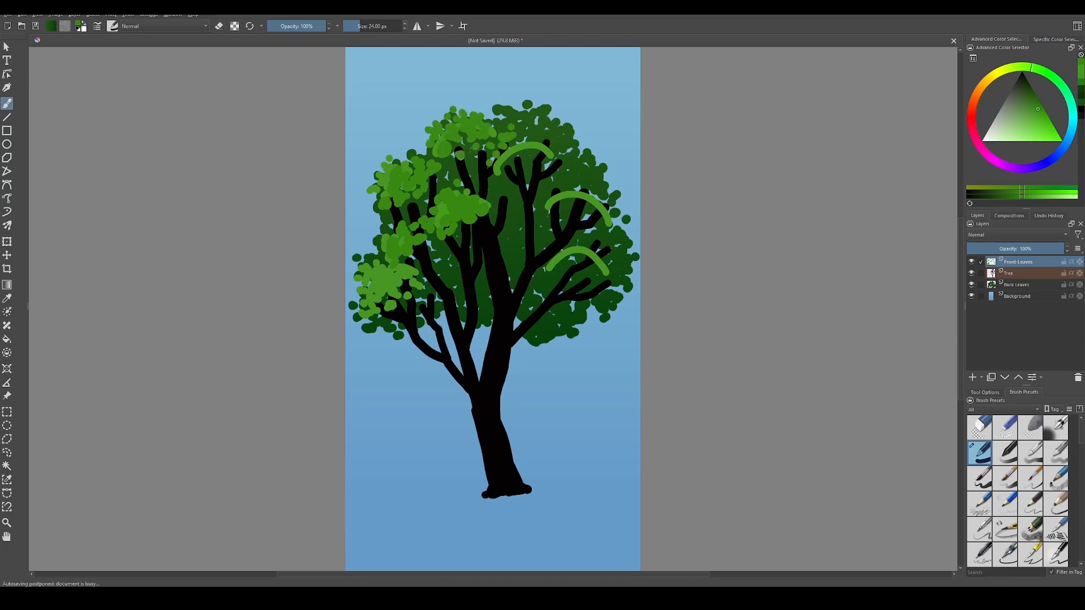
pyautogui.click(443, 163)
pyautogui.click(452, 169)
pyautogui.click(445, 172)
pyautogui.click(464, 162)
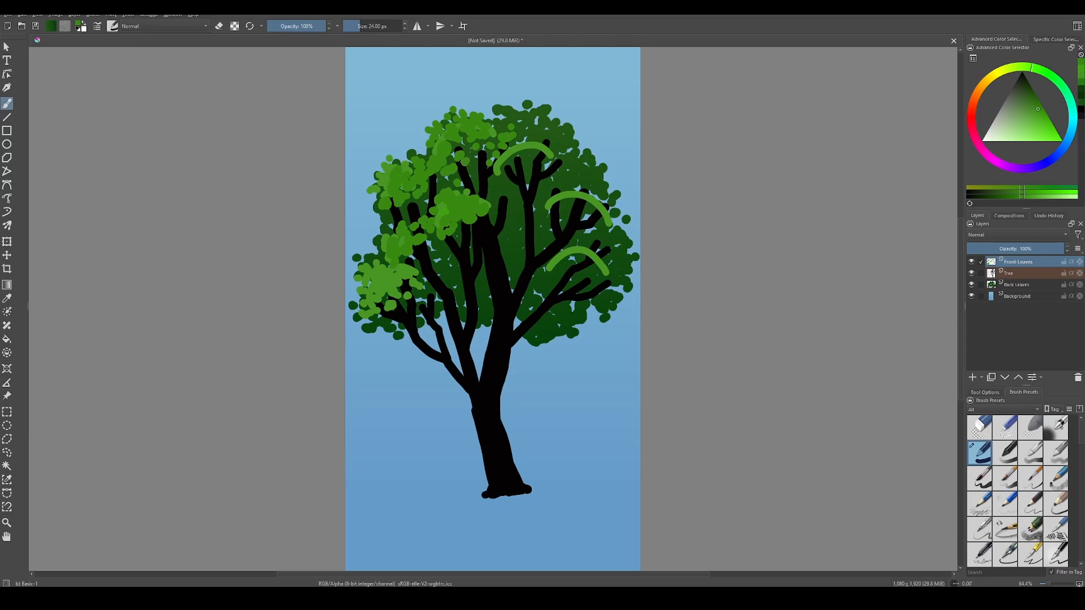
pyautogui.click(471, 155)
pyautogui.click(467, 185)
# Cover the guide arc right of the crown's top centre with a cluster of leaf dabs.
pyautogui.moveTo(490, 177)
pyautogui.mouseDown()
pyautogui.moveTo(514, 159)
pyautogui.moveTo(525, 173)
pyautogui.moveTo(533, 150)
pyautogui.moveTo(544, 161)
pyautogui.moveTo(531, 133)
pyautogui.mouseUp()
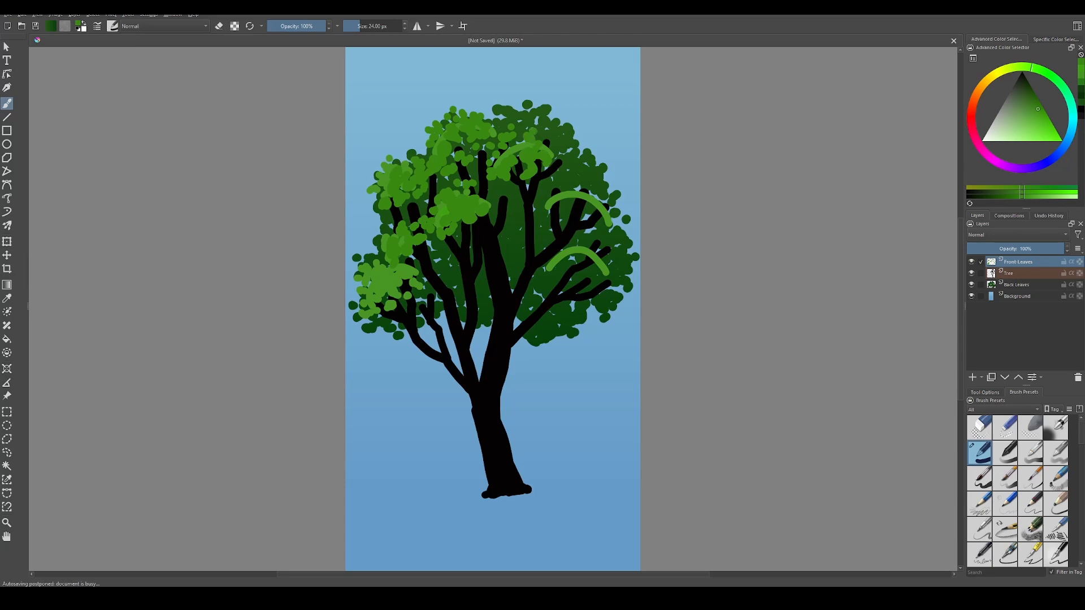
pyautogui.click(545, 135)
pyautogui.click(551, 133)
pyautogui.click(553, 143)
pyautogui.click(557, 147)
pyautogui.click(519, 139)
pyautogui.click(521, 166)
pyautogui.click(556, 162)
# Dab leaves around the left half of the guide arc on the crown's right side.
pyautogui.click(539, 208)
pyautogui.click(555, 190)
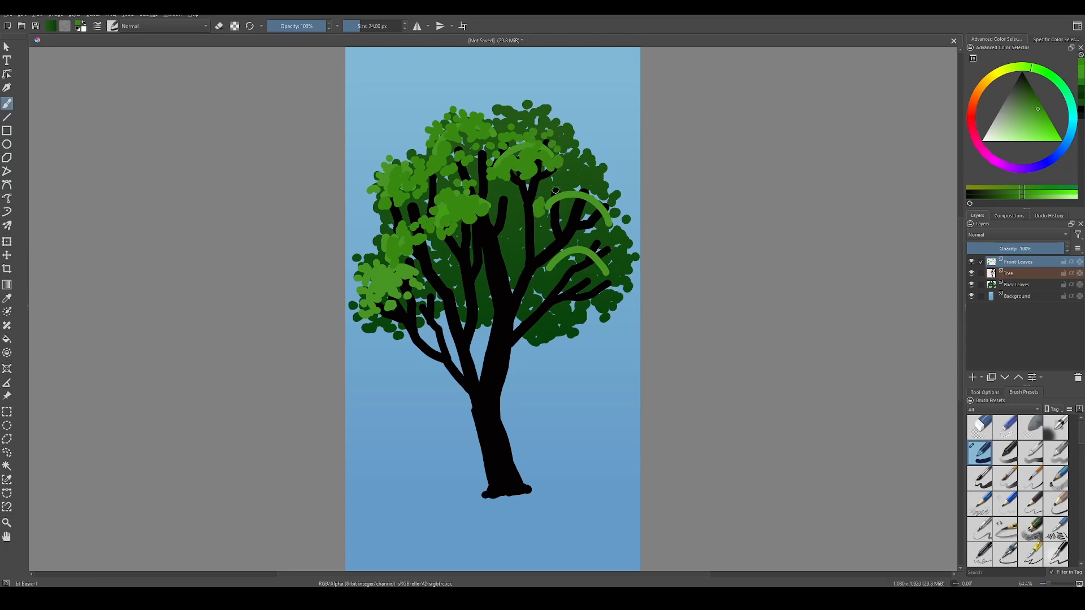
pyautogui.click(583, 182)
pyautogui.click(527, 214)
pyautogui.click(535, 202)
pyautogui.click(533, 200)
pyautogui.click(567, 182)
pyautogui.moveTo(557, 203); pyautogui.dragTo(570, 207)
pyautogui.click(526, 220)
# Paint leaf clusters across the crown's centre and over the guide arc at its lower right.
pyautogui.click(487, 253)
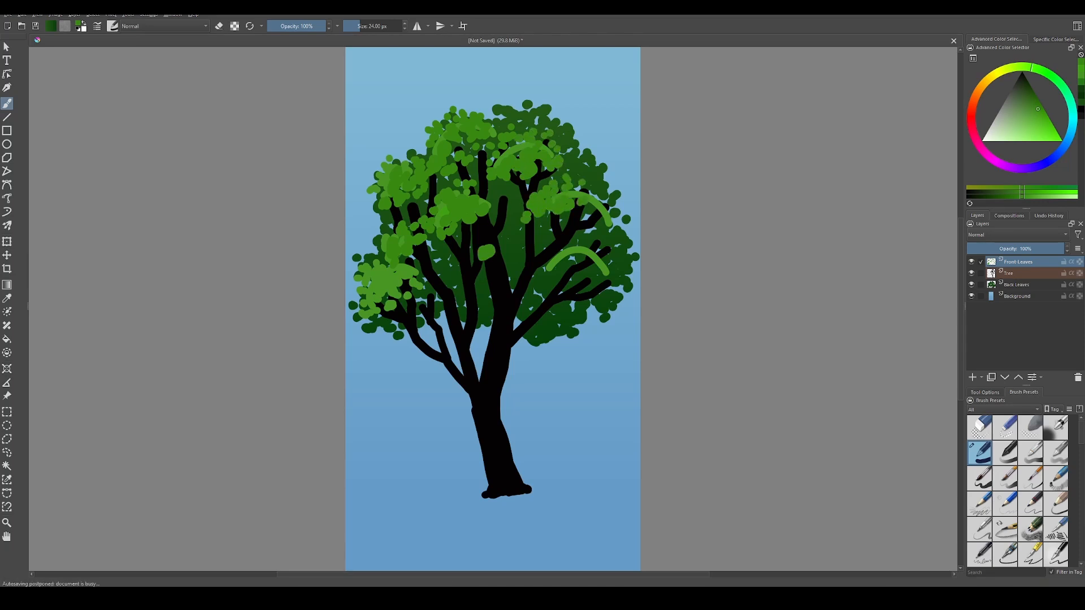
pyautogui.click(488, 239)
pyautogui.click(508, 237)
pyautogui.click(525, 244)
pyautogui.click(504, 255)
pyautogui.click(465, 246)
pyautogui.click(481, 226)
pyautogui.moveTo(524, 246)
pyautogui.mouseDown()
pyautogui.moveTo(554, 271)
pyautogui.moveTo(601, 266)
pyautogui.moveTo(601, 249)
pyautogui.moveTo(567, 232)
pyautogui.moveTo(559, 294)
pyautogui.moveTo(610, 274)
pyautogui.mouseUp()
pyautogui.click(529, 235)
pyautogui.click(498, 243)
pyautogui.click(598, 275)
pyautogui.click(607, 258)
pyautogui.click(581, 241)
pyautogui.click(604, 246)
pyautogui.click(566, 240)
pyautogui.click(551, 254)
pyautogui.click(560, 293)
pyautogui.click(594, 256)
pyautogui.click(542, 281)
pyautogui.click(525, 274)
pyautogui.click(528, 259)
pyautogui.click(477, 268)
pyautogui.click(464, 267)
pyautogui.click(500, 263)
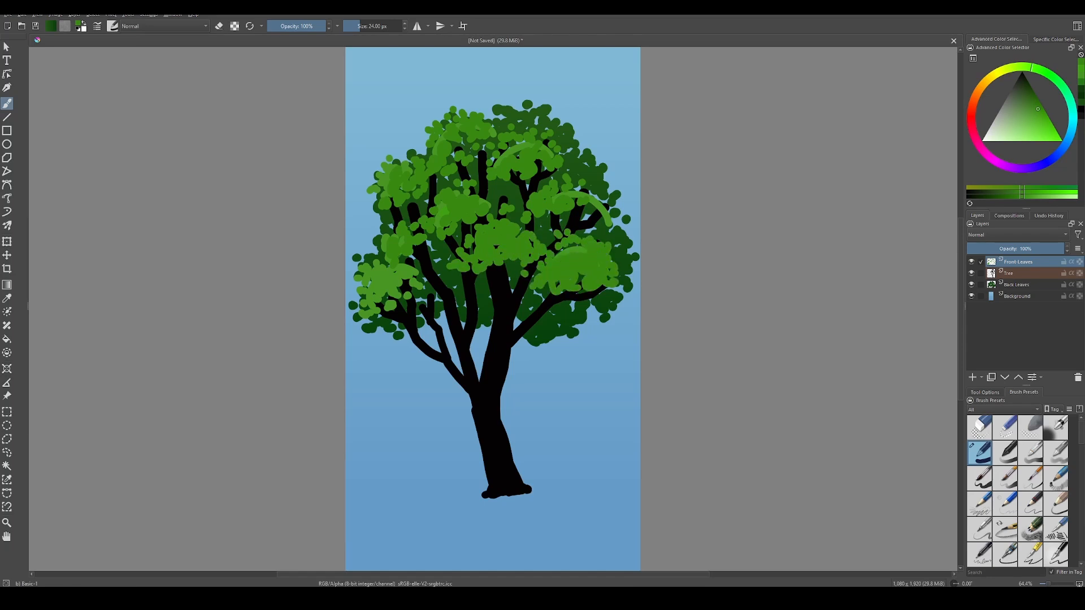
# Scatter additional leaf dabs along the crown's top and upper-right edge and beneath the right-side arc.
pyautogui.click(571, 160)
pyautogui.click(584, 163)
pyautogui.click(509, 120)
pyautogui.click(531, 114)
pyautogui.click(503, 116)
pyautogui.click(591, 212)
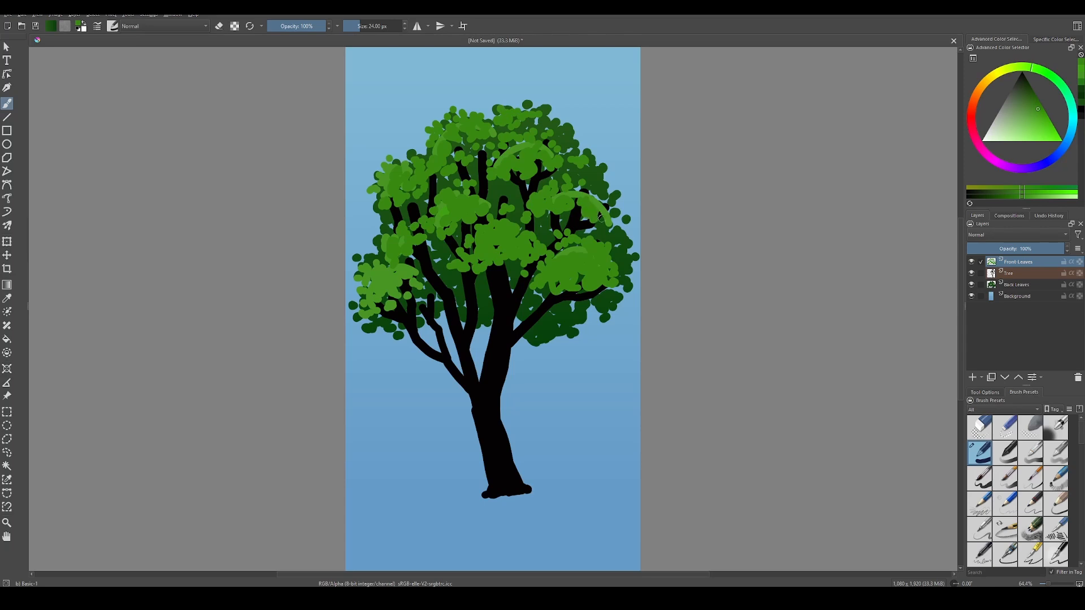
# Dab leaves over the guide arc and around the outer edges of the leaf clusters on the crown's right side.
pyautogui.click(604, 218)
pyautogui.click(600, 201)
pyautogui.click(592, 190)
pyautogui.click(574, 198)
pyautogui.click(611, 204)
pyautogui.click(619, 258)
pyautogui.click(623, 265)
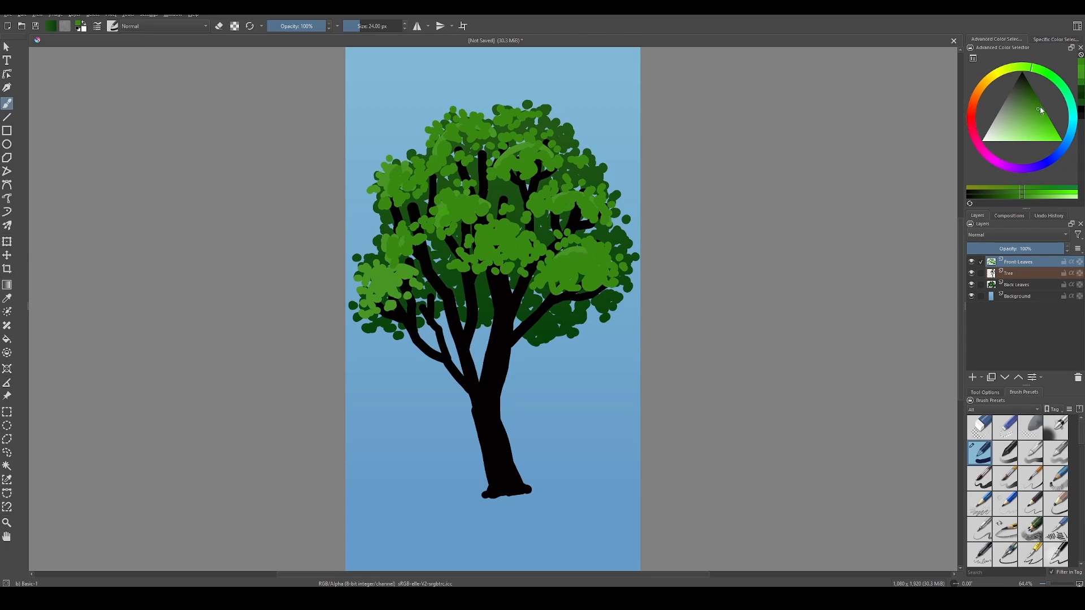
# Shade the crown's left and central leaf clusters with slightly darker green dabs at 47% brush opacity.
pyautogui.moveTo(1037, 112); pyautogui.dragTo(1034, 103)
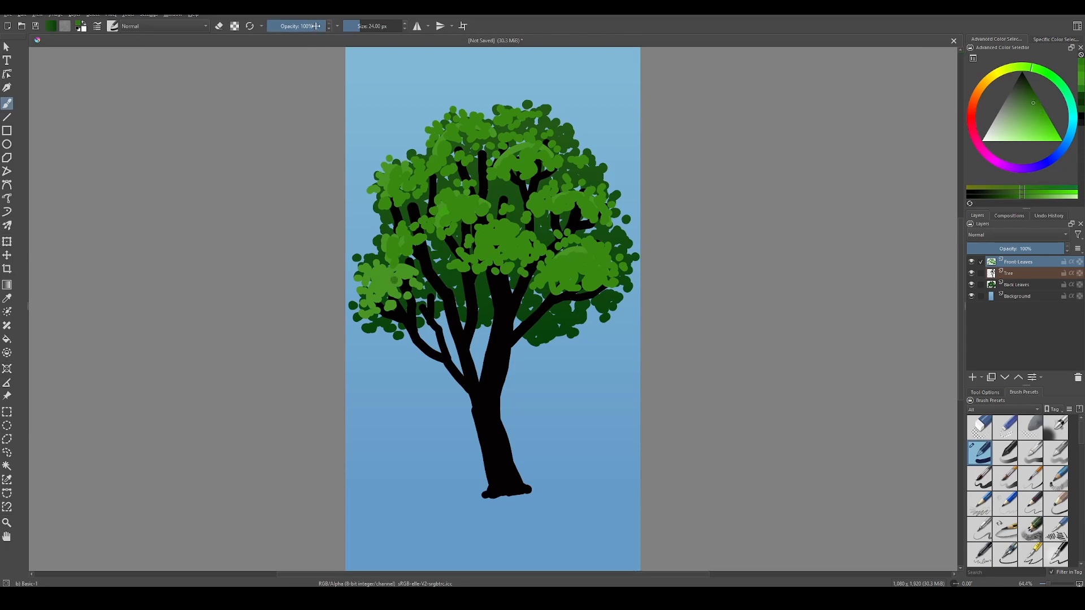
pyautogui.moveTo(317, 26); pyautogui.dragTo(290, 29)
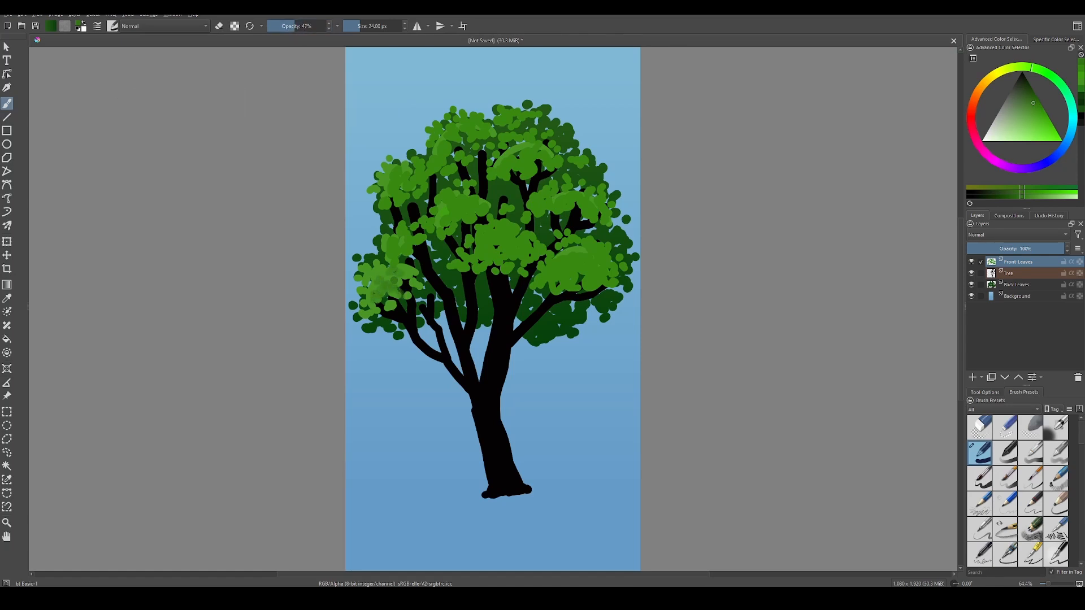
pyautogui.click(417, 285)
pyautogui.click(426, 185)
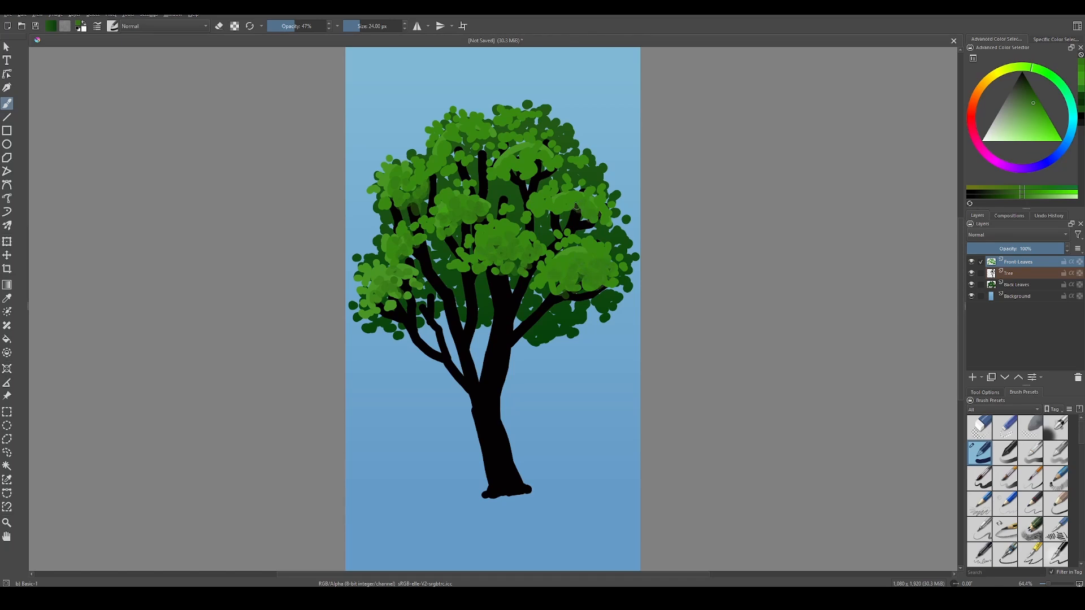
# Choose an even darker green and shade the crown's lower-right leaf cluster, mainly along its underside.
pyautogui.click(1033, 96)
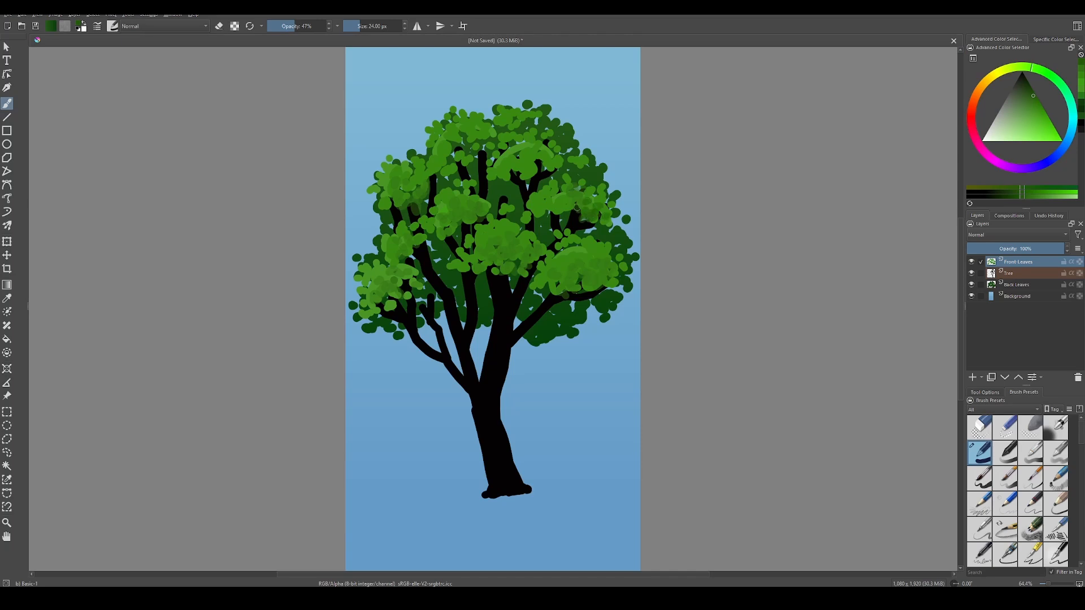
pyautogui.click(596, 280)
pyautogui.click(575, 297)
pyautogui.click(559, 295)
pyautogui.click(589, 295)
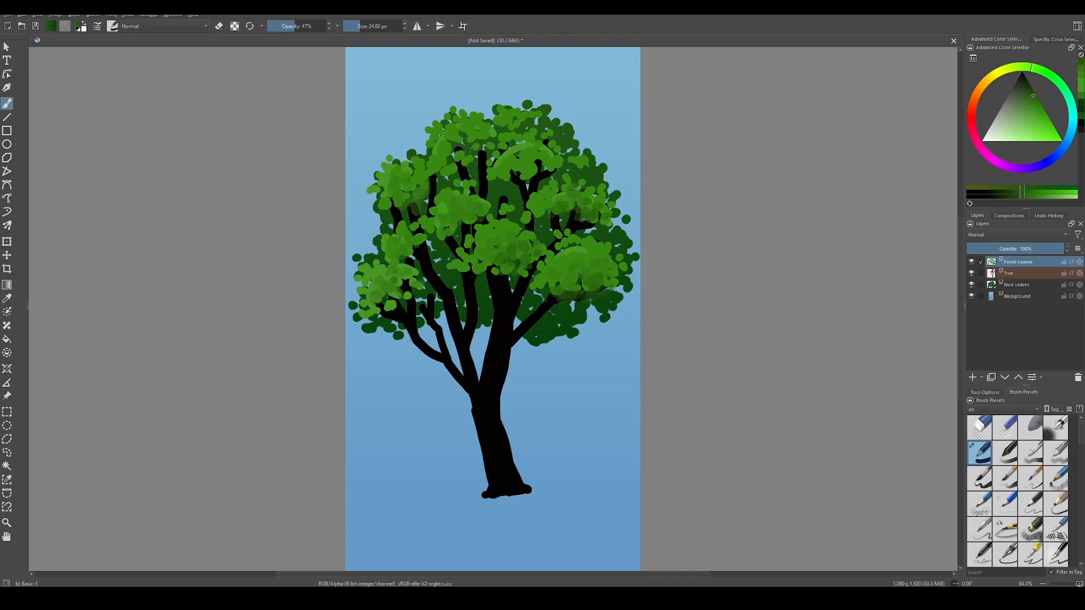
pyautogui.click(612, 281)
pyautogui.click(569, 266)
pyautogui.click(580, 275)
pyautogui.click(613, 268)
pyautogui.click(598, 291)
# Dab darker green shading onto the lower parts of the central and left leaf clusters.
pyautogui.click(480, 270)
pyautogui.click(448, 234)
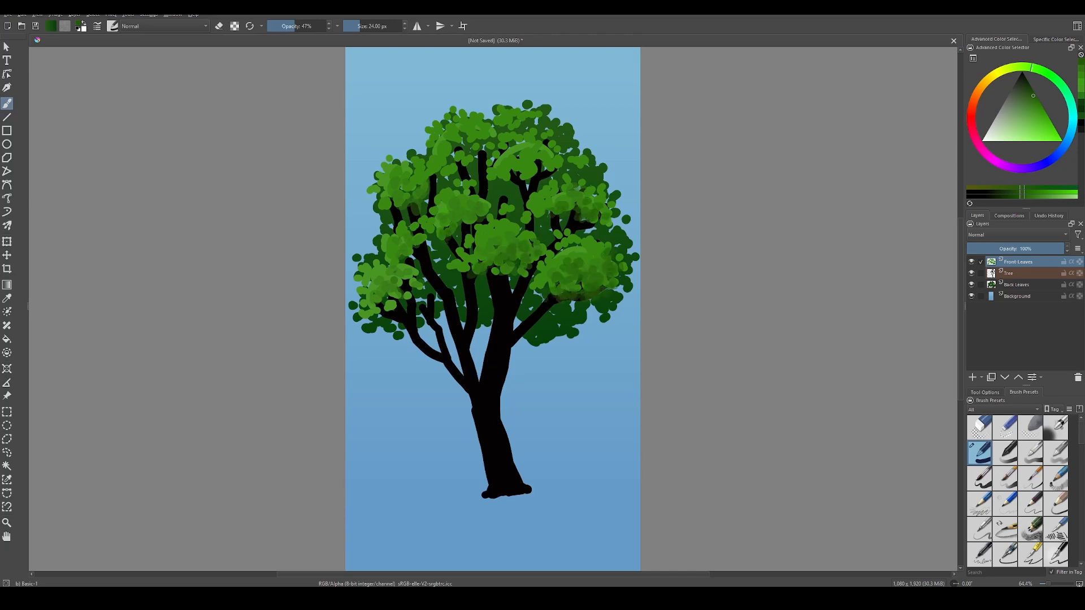
pyautogui.click(409, 255)
pyautogui.click(467, 221)
pyautogui.click(413, 239)
pyautogui.click(402, 246)
pyautogui.click(391, 286)
pyautogui.click(392, 294)
# Add darker green shading dabs to the leaf clusters along the crown's top and upper-left side.
pyautogui.click(527, 169)
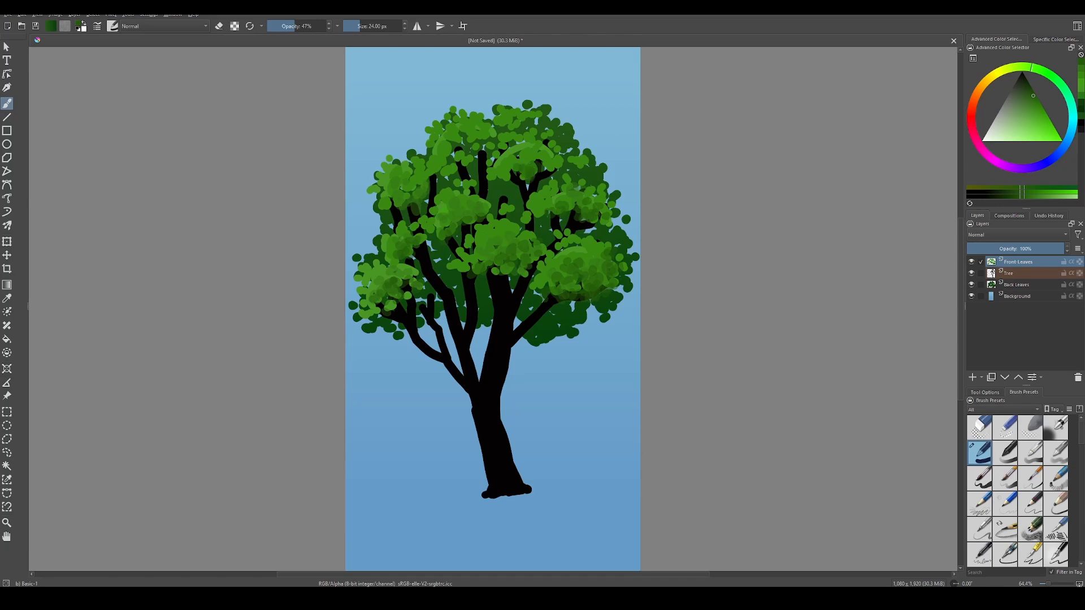
pyautogui.click(531, 156)
pyautogui.click(553, 164)
pyautogui.click(481, 134)
pyautogui.click(473, 138)
pyautogui.click(444, 164)
pyautogui.click(428, 176)
pyautogui.click(414, 180)
pyautogui.click(419, 188)
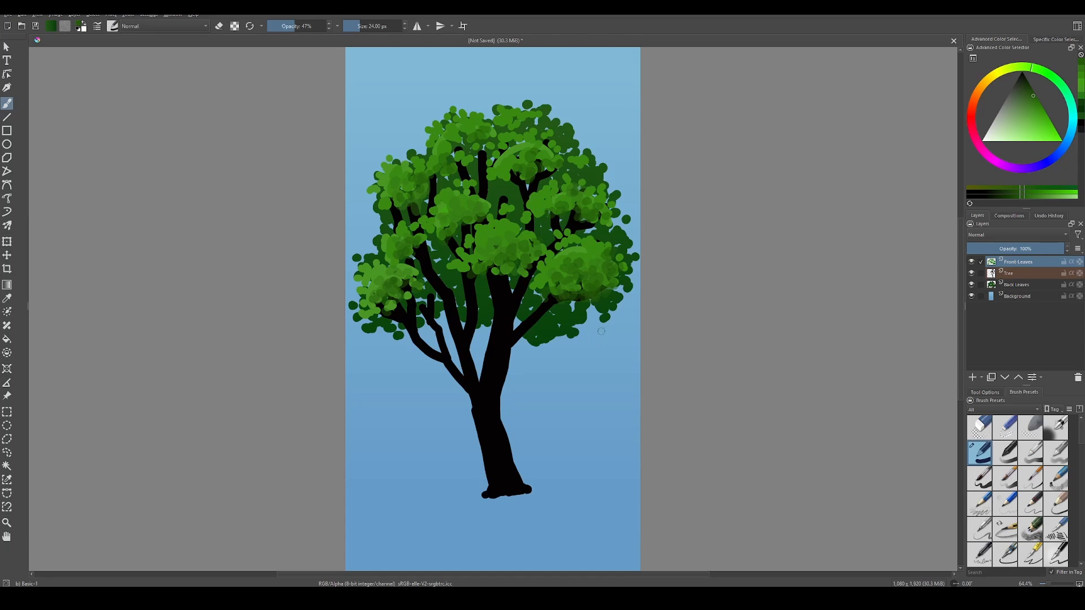
# Select the painted area of the Tree layer after toggling its visibility, and hide the selection outline.
pyautogui.click(1019, 276)
pyautogui.click(972, 274)
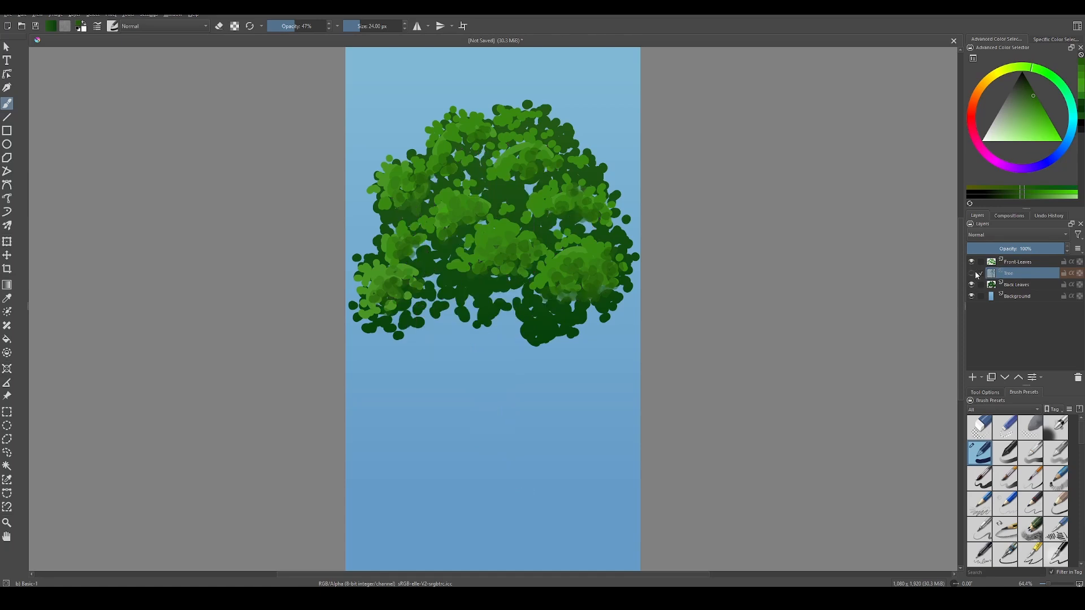
pyautogui.click(972, 274)
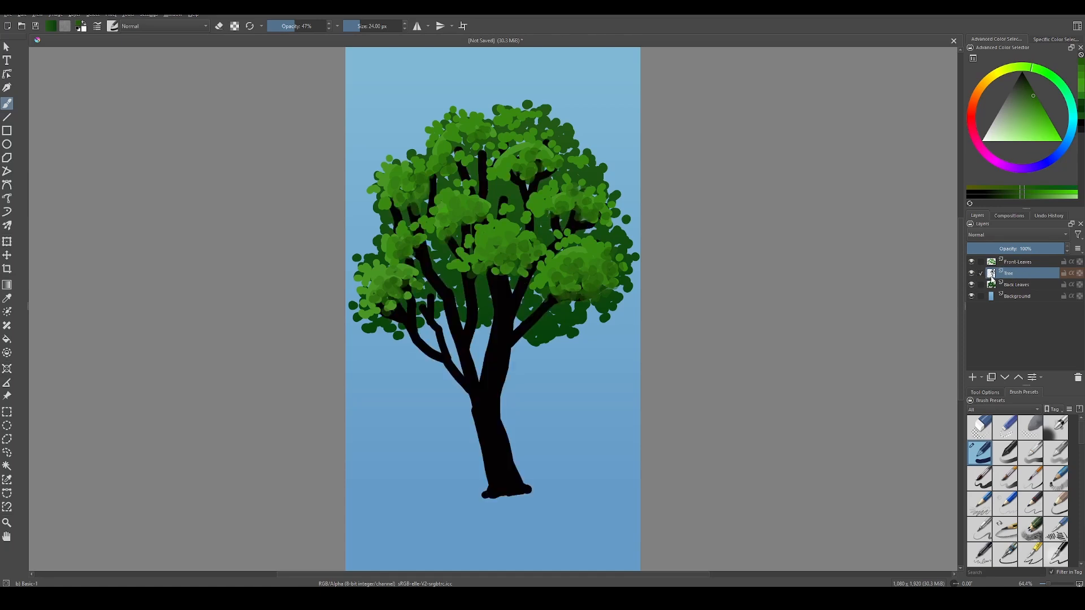
pyautogui.keyDown('ctrl'); pyautogui.click(991, 274); pyautogui.keyUp('ctrl')
pyautogui.hotkey('ctrl', 'shift', 'a')
# Set the brush to dark orange-brown at 32% opacity and streak bark colour along the left branches.
pyautogui.click(974, 103)
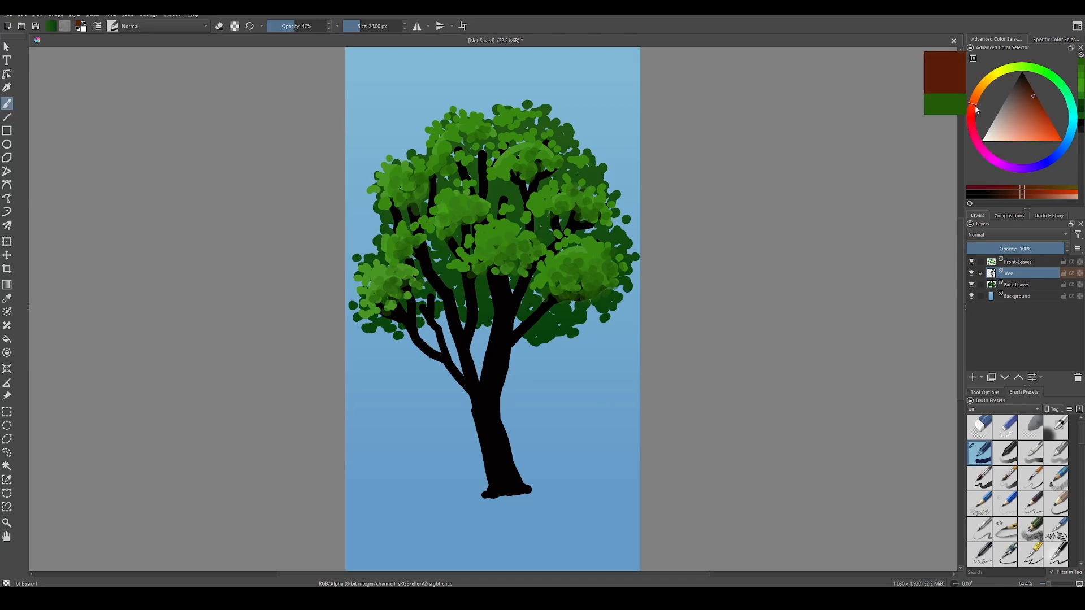
pyautogui.click(980, 100)
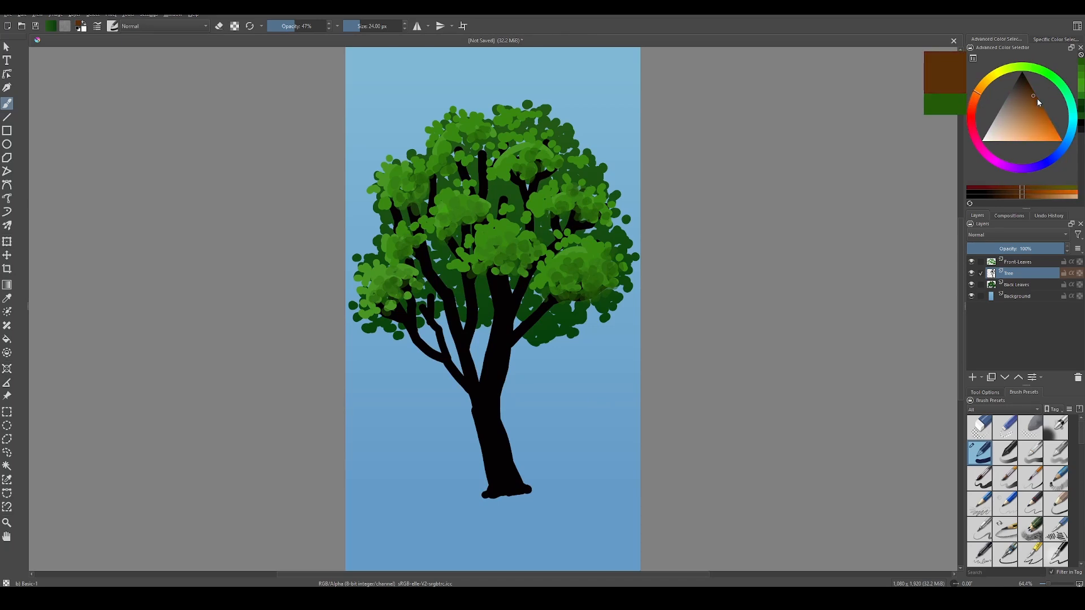
pyautogui.click(291, 27)
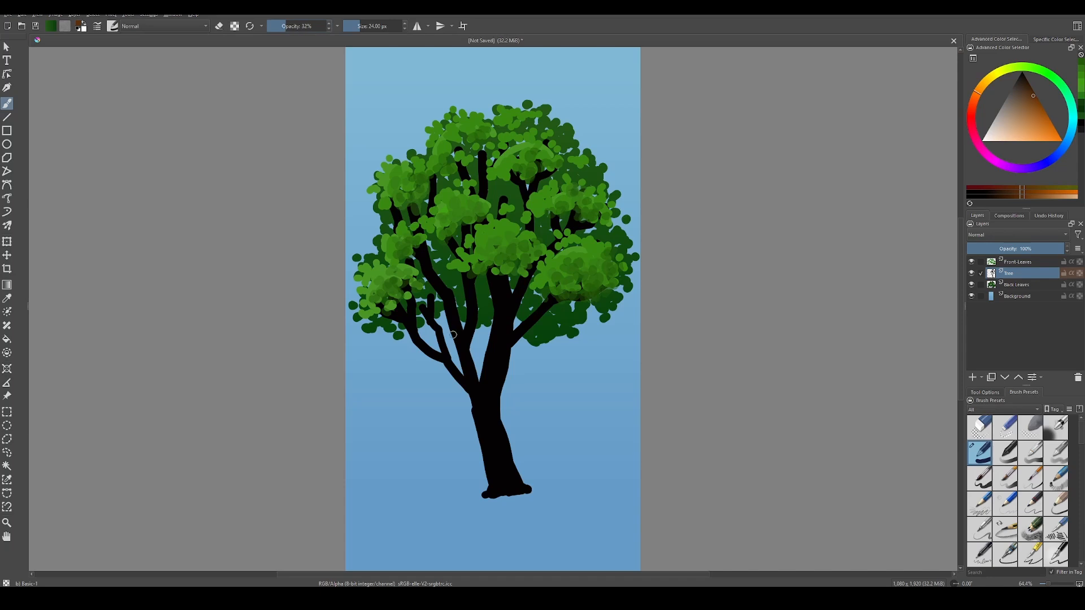
pyautogui.moveTo(416, 247); pyautogui.dragTo(464, 363)
pyautogui.moveTo(423, 308); pyautogui.dragTo(442, 348)
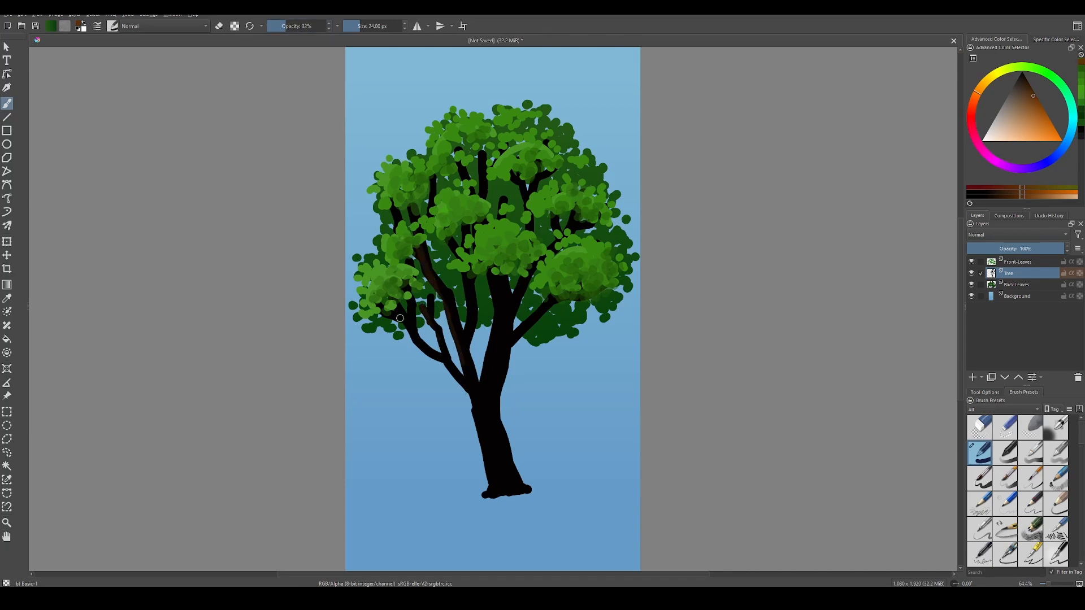
# Paint translucent brown bark streaks down the main limb and the trunk to its base.
pyautogui.moveTo(490, 274)
pyautogui.mouseDown()
pyautogui.moveTo(500, 303)
pyautogui.moveTo(485, 394)
pyautogui.mouseUp()
pyautogui.moveTo(501, 325); pyautogui.dragTo(483, 402)
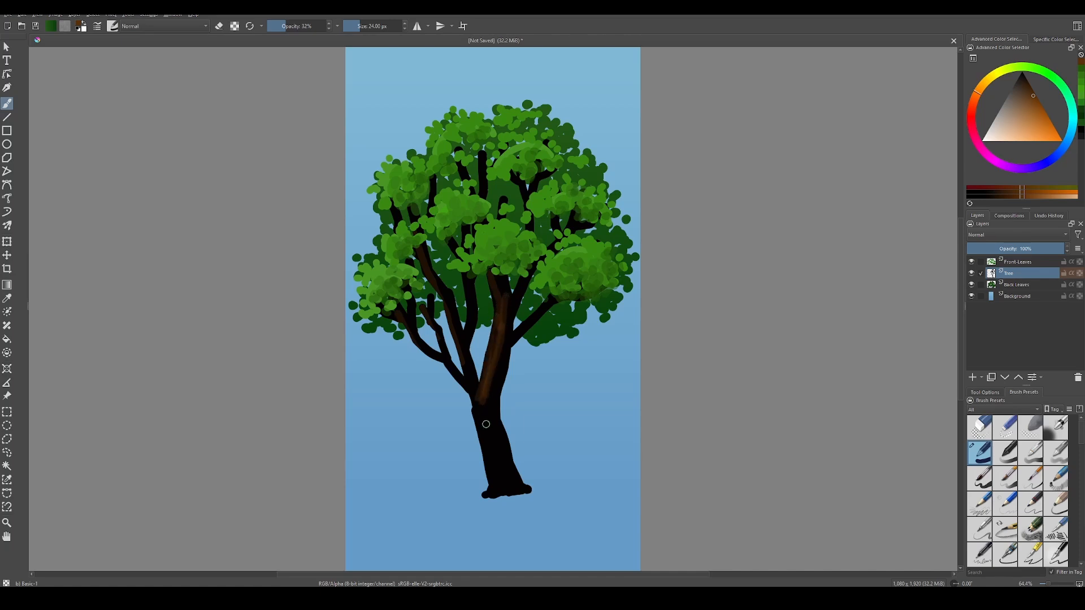
pyautogui.moveTo(461, 336); pyautogui.dragTo(492, 487)
pyautogui.moveTo(482, 406)
pyautogui.mouseDown()
pyautogui.moveTo(495, 490)
pyautogui.moveTo(494, 443)
pyautogui.moveTo(509, 490)
pyautogui.moveTo(520, 491)
pyautogui.mouseUp()
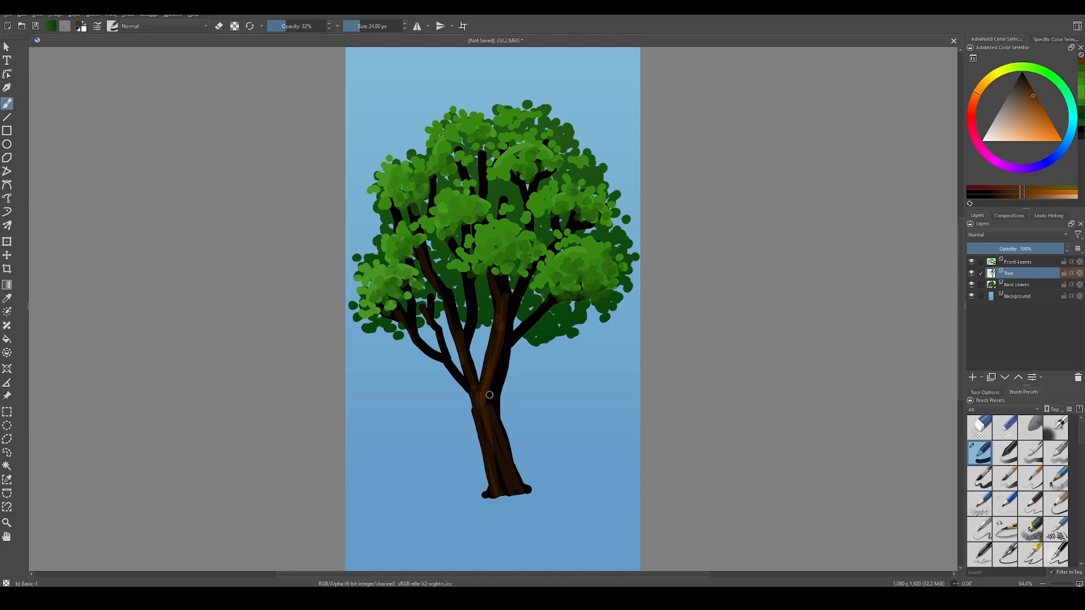
# Add brown bark streaks to the right-hand limbs, the remaining left and upper branches, and the trunk's foot.
pyautogui.moveTo(489, 396)
pyautogui.mouseDown()
pyautogui.moveTo(532, 275)
pyautogui.moveTo(507, 321)
pyautogui.moveTo(535, 263)
pyautogui.mouseUp()
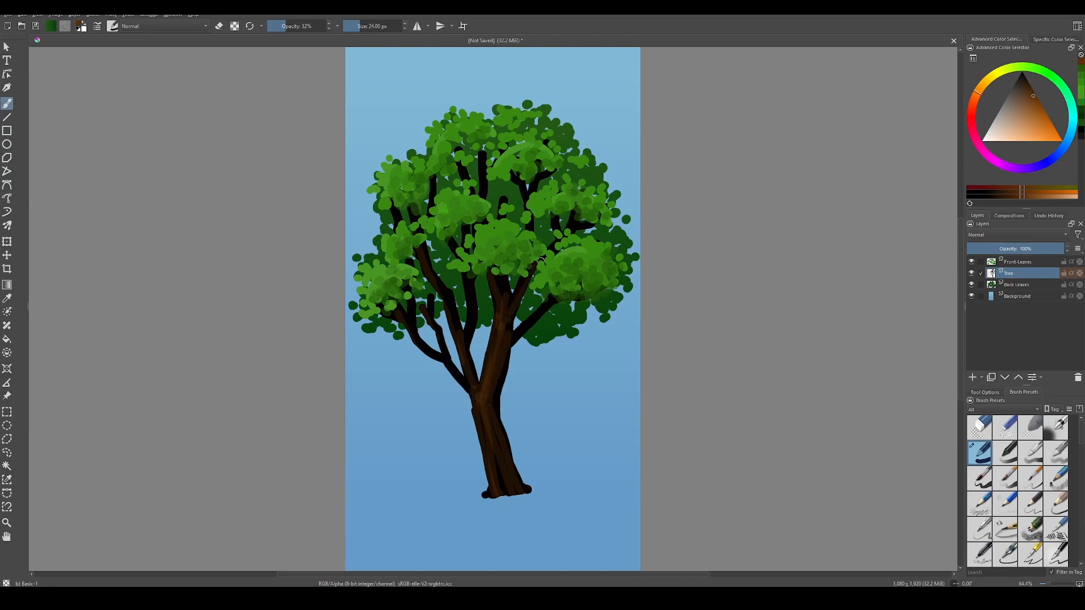
pyautogui.moveTo(517, 337); pyautogui.dragTo(545, 307)
pyautogui.moveTo(416, 337); pyautogui.dragTo(454, 376)
pyautogui.moveTo(519, 180)
pyautogui.mouseDown()
pyautogui.moveTo(525, 205)
pyautogui.moveTo(530, 195)
pyautogui.moveTo(480, 195)
pyautogui.mouseUp()
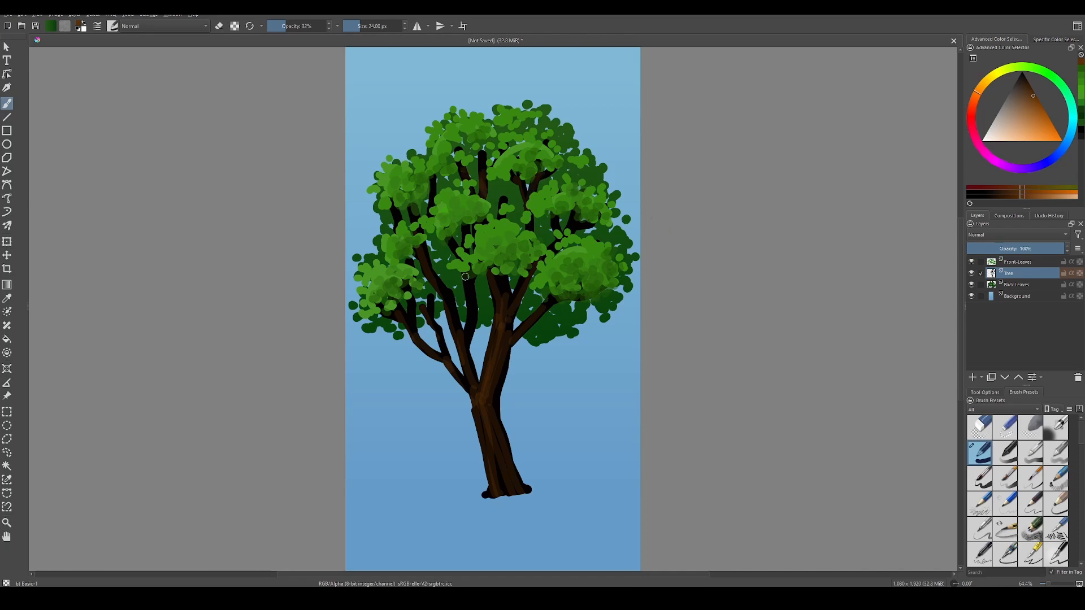
pyautogui.moveTo(465, 278); pyautogui.dragTo(471, 326)
pyautogui.moveTo(490, 466); pyautogui.dragTo(493, 496)
# Set the brush to a lighter tan-brown bark colour at 62% opacity.
pyautogui.moveTo(983, 91); pyautogui.dragTo(986, 81)
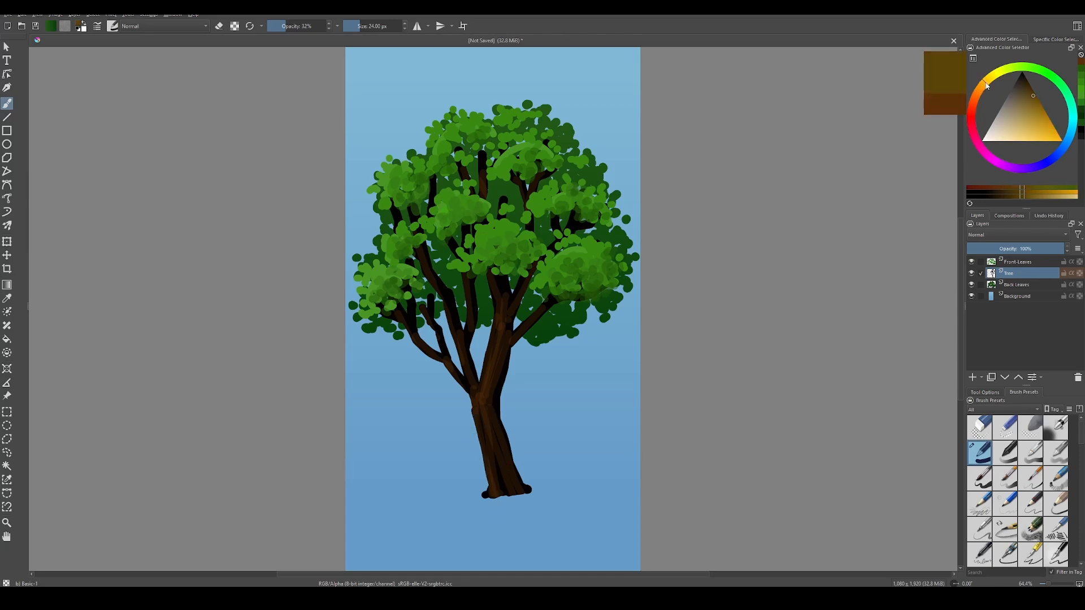
pyautogui.click(1030, 102)
pyautogui.click(1029, 111)
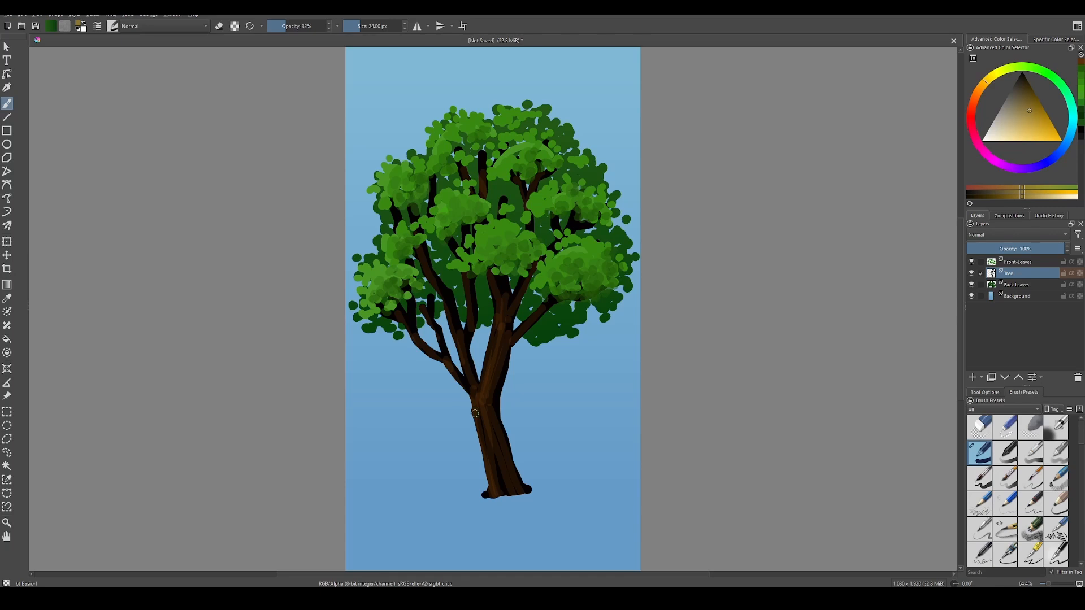
pyautogui.click(1033, 124)
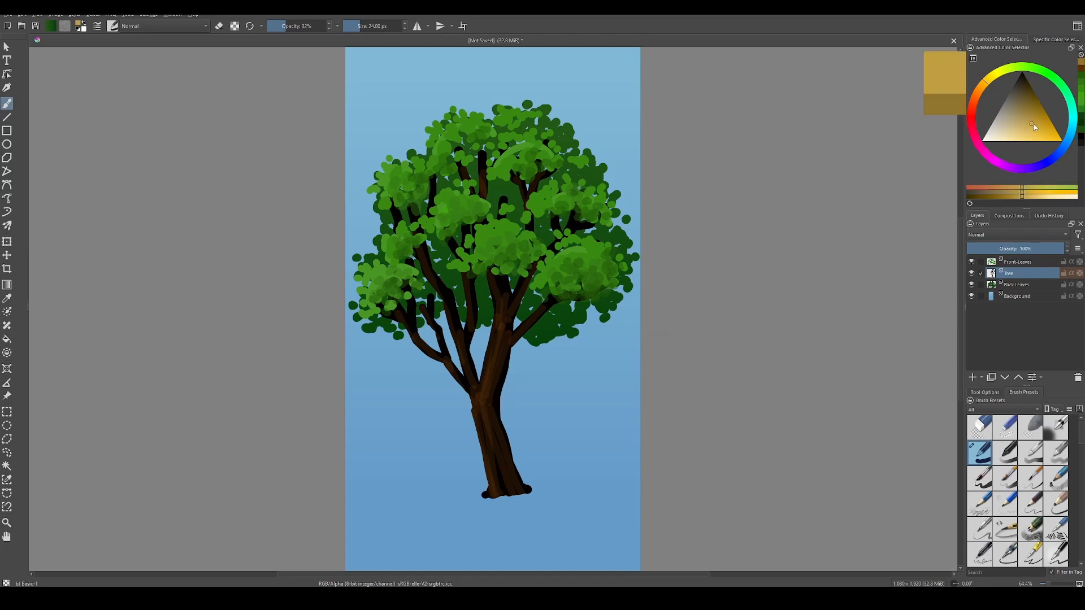
pyautogui.moveTo(1033, 125); pyautogui.dragTo(1026, 125)
pyautogui.moveTo(288, 26); pyautogui.dragTo(308, 26)
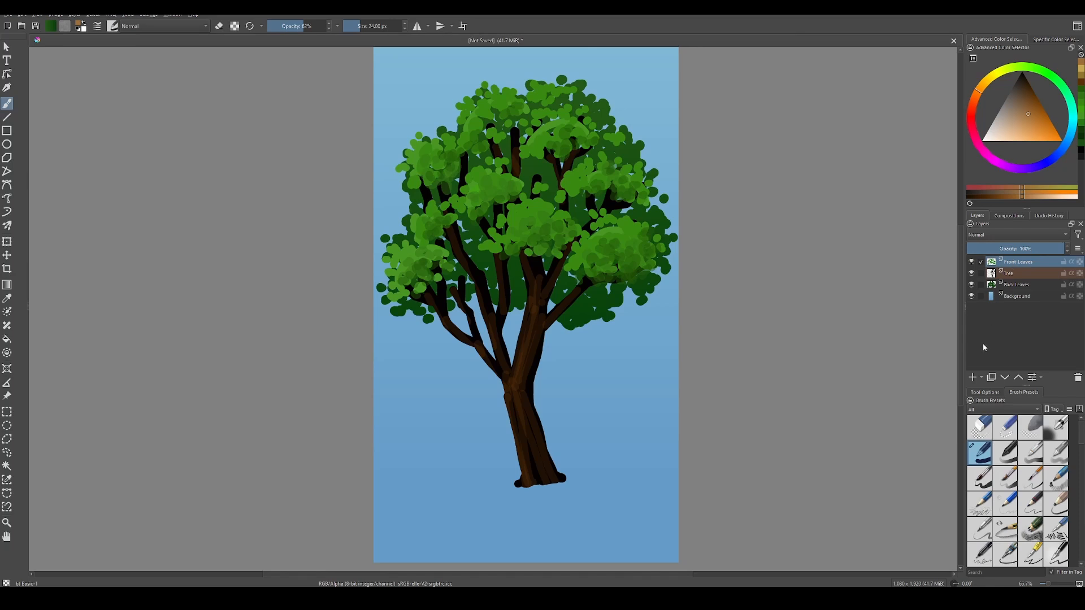
# Add a new paint layer above Front-Leaves and name it Ground.
pyautogui.click(975, 379)
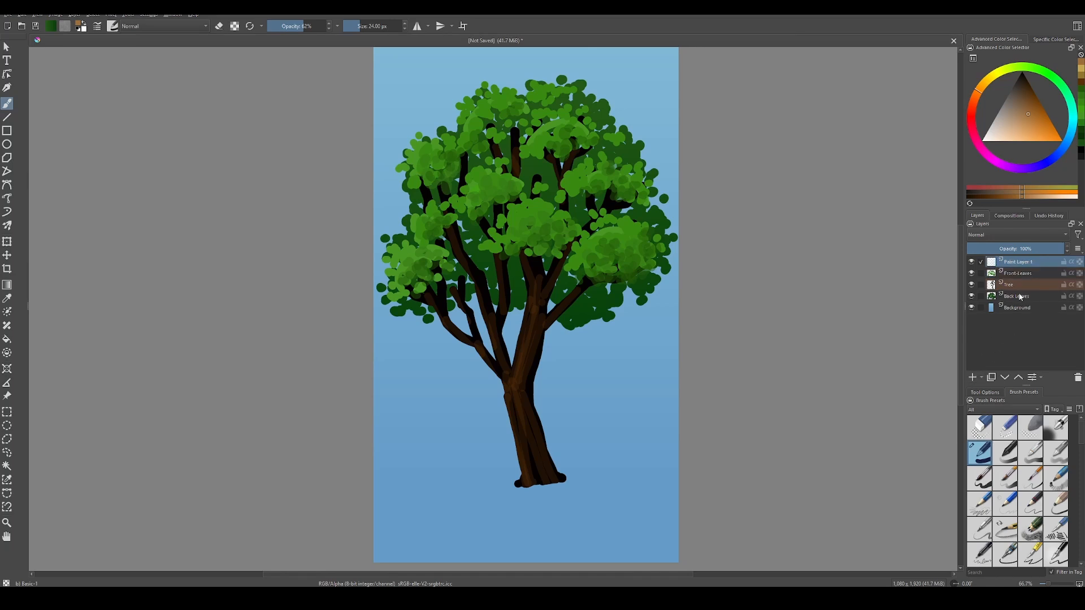
pyautogui.doubleClick(1017, 262)
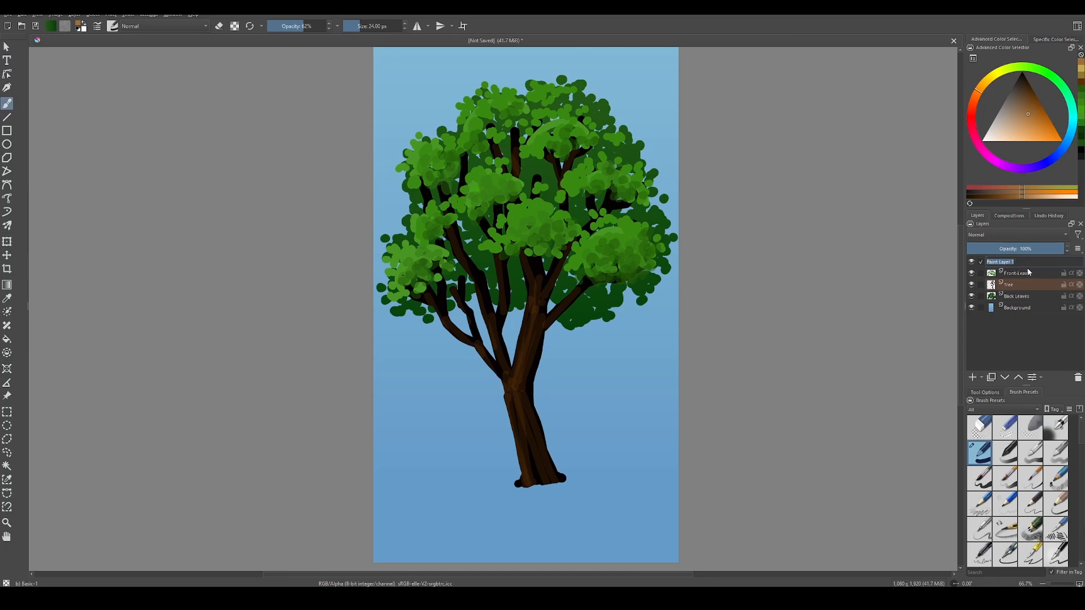
pyautogui.write('Ground')
pyautogui.press('Return')
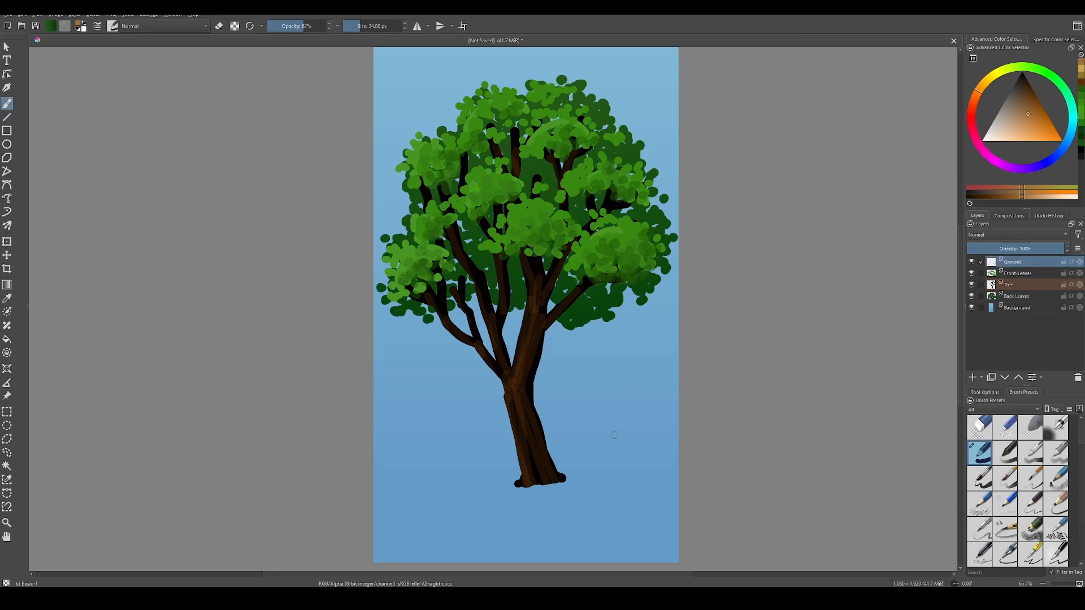
# Set the brush to a dark teal green at 100% opacity for the ground.
pyautogui.moveTo(1027, 109)
pyautogui.mouseDown()
pyautogui.moveTo(1049, 73)
pyautogui.moveTo(1072, 115)
pyautogui.moveTo(1070, 102)
pyautogui.mouseUp()
pyautogui.click(1030, 97)
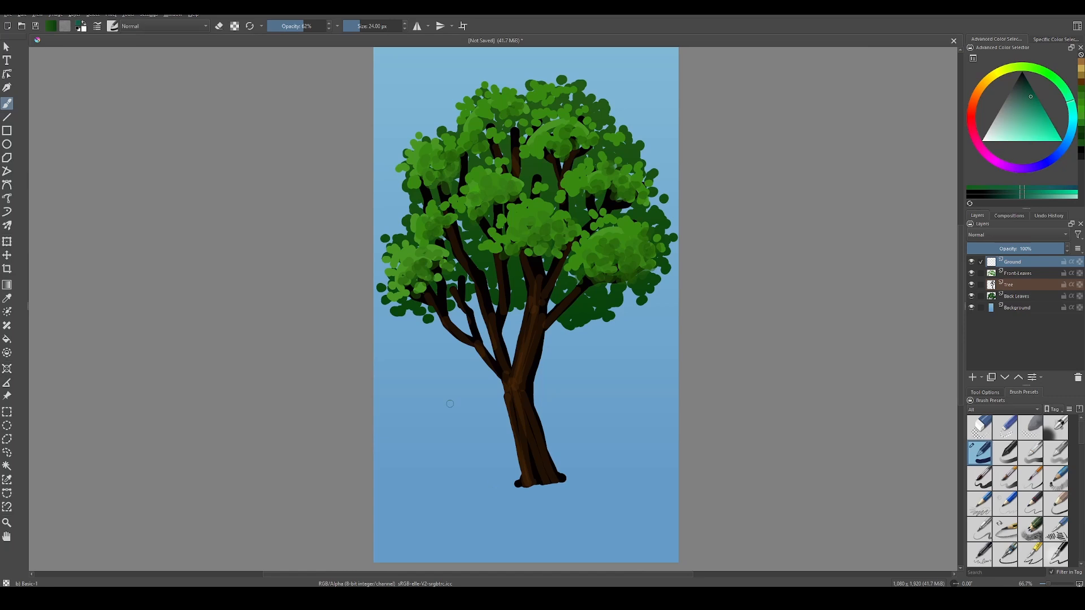
pyautogui.press('o')
pyautogui.press('o')
pyautogui.press('o')
pyautogui.press('o')
# Test a dab at the trunk's base, show the hidden tree selection again and deselect it.
pyautogui.click(538, 485)
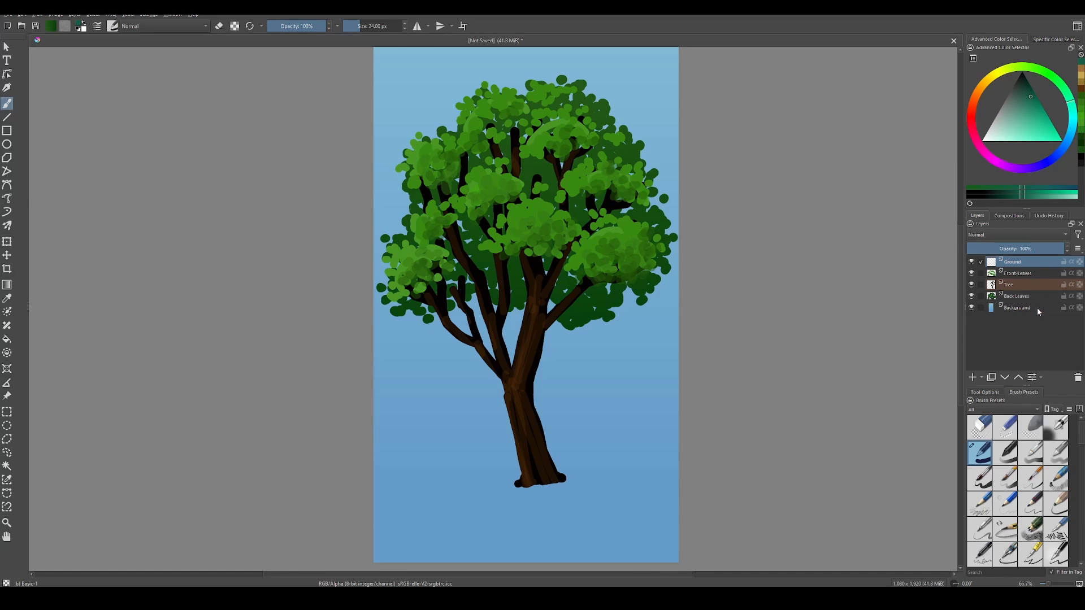
pyautogui.hotkey('ctrl', 'h')
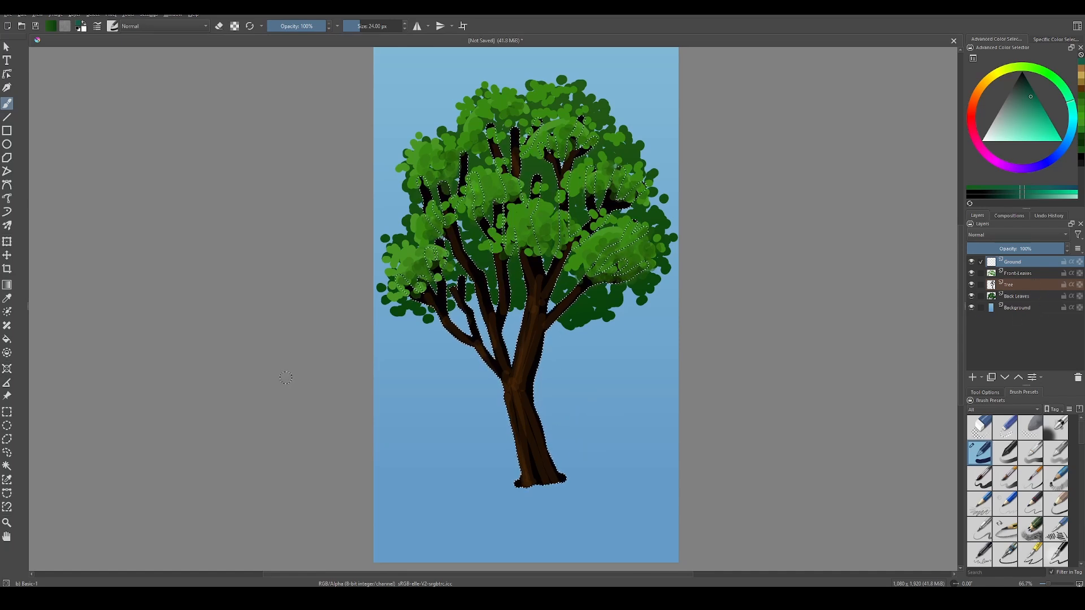
pyautogui.hotkey('ctrl', 'shift', 'a')
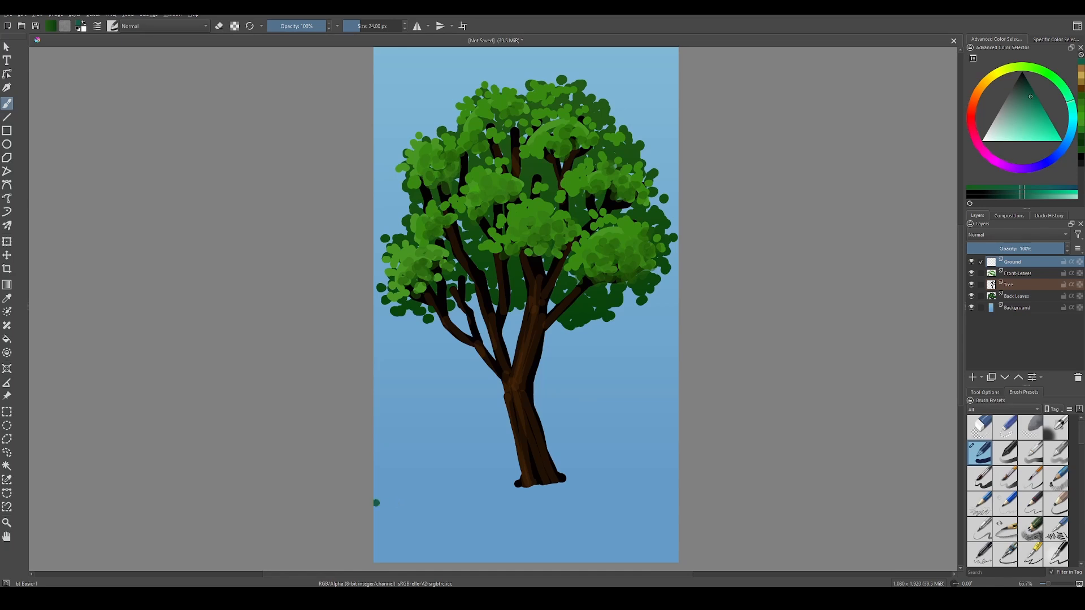
# Paint dark teal-green ground across the canvas at the trunk's base with broad horizontal strokes below it.
pyautogui.moveTo(374, 503); pyautogui.dragTo(541, 489)
pyautogui.moveTo(367, 502)
pyautogui.mouseDown()
pyautogui.moveTo(526, 485)
pyautogui.moveTo(390, 497)
pyautogui.moveTo(517, 481)
pyautogui.moveTo(607, 487)
pyautogui.mouseUp()
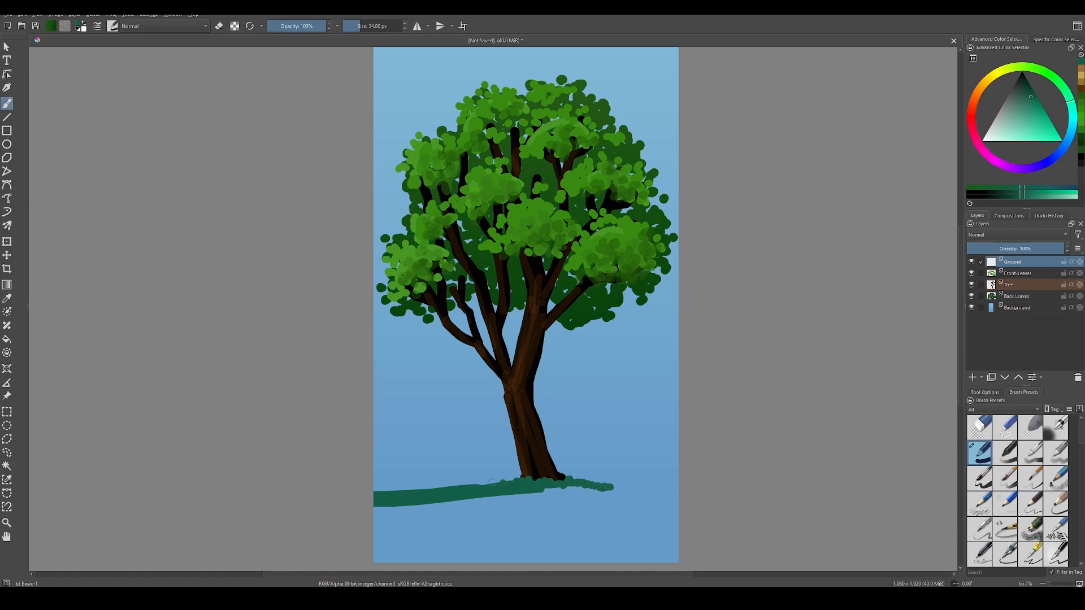
pyautogui.moveTo(493, 483); pyautogui.dragTo(470, 490)
pyautogui.moveTo(605, 487)
pyautogui.mouseDown()
pyautogui.moveTo(677, 494)
pyautogui.moveTo(419, 525)
pyautogui.moveTo(662, 517)
pyautogui.moveTo(609, 511)
pyautogui.moveTo(661, 503)
pyautogui.moveTo(570, 511)
pyautogui.moveTo(644, 508)
pyautogui.moveTo(609, 515)
pyautogui.mouseUp()
pyautogui.moveTo(383, 522)
pyautogui.mouseDown()
pyautogui.moveTo(585, 540)
pyautogui.moveTo(633, 539)
pyautogui.moveTo(567, 537)
pyautogui.moveTo(694, 529)
pyautogui.moveTo(500, 535)
pyautogui.moveTo(649, 529)
pyautogui.moveTo(501, 535)
pyautogui.moveTo(658, 536)
pyautogui.mouseUp()
pyautogui.moveTo(568, 540)
pyautogui.mouseDown()
pyautogui.moveTo(675, 549)
pyautogui.moveTo(658, 562)
pyautogui.moveTo(565, 561)
pyautogui.moveTo(611, 554)
pyautogui.moveTo(551, 549)
pyautogui.moveTo(565, 551)
pyautogui.moveTo(501, 559)
pyautogui.moveTo(559, 544)
pyautogui.moveTo(602, 548)
pyautogui.mouseUp()
pyautogui.moveTo(571, 487)
pyautogui.mouseDown()
pyautogui.moveTo(634, 504)
pyautogui.moveTo(461, 497)
pyautogui.moveTo(579, 527)
pyautogui.moveTo(522, 496)
pyautogui.moveTo(467, 496)
pyautogui.moveTo(383, 533)
pyautogui.mouseUp()
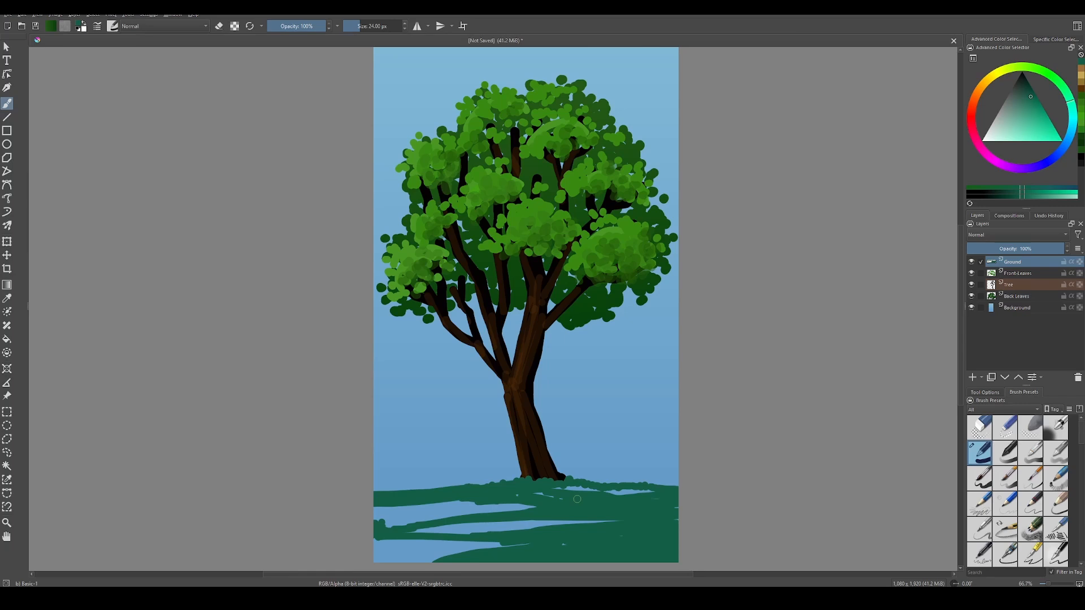
# Set the brush to a brighter medium green and paint broad horizontal grass strokes over the gaps in the ground's lower-left part.
pyautogui.moveTo(1068, 101); pyautogui.dragTo(1065, 92)
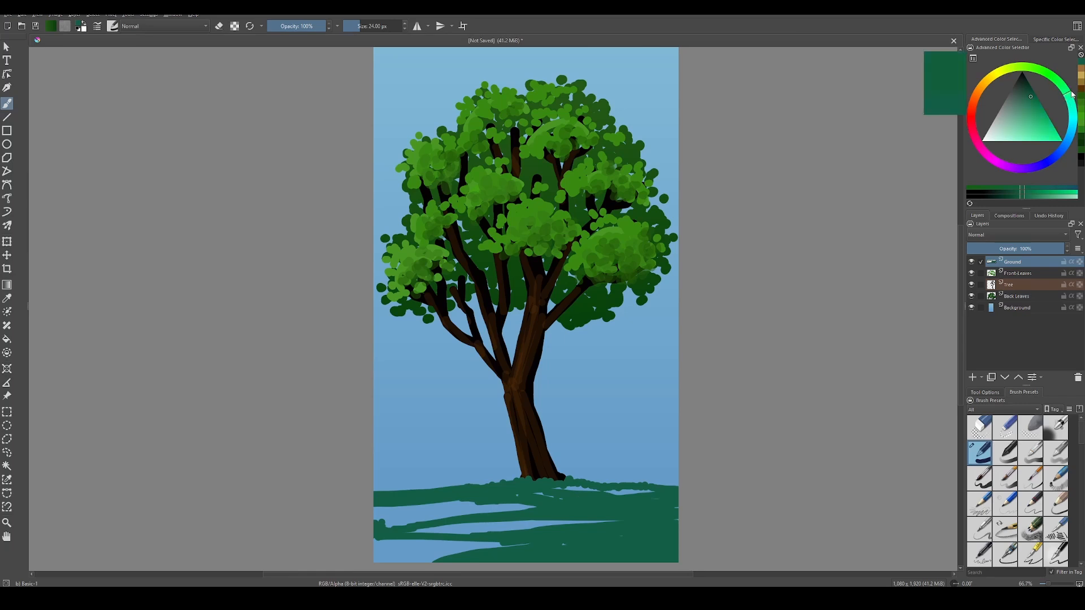
pyautogui.click(1033, 106)
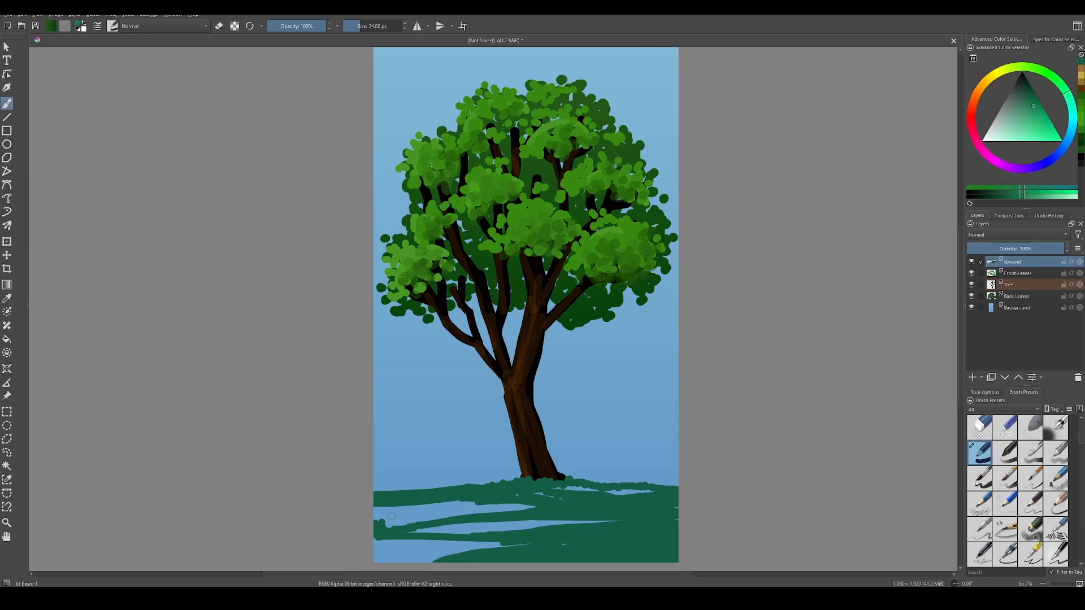
pyautogui.moveTo(376, 511)
pyautogui.mouseDown()
pyautogui.moveTo(380, 522)
pyautogui.moveTo(534, 506)
pyautogui.moveTo(497, 504)
pyautogui.mouseUp()
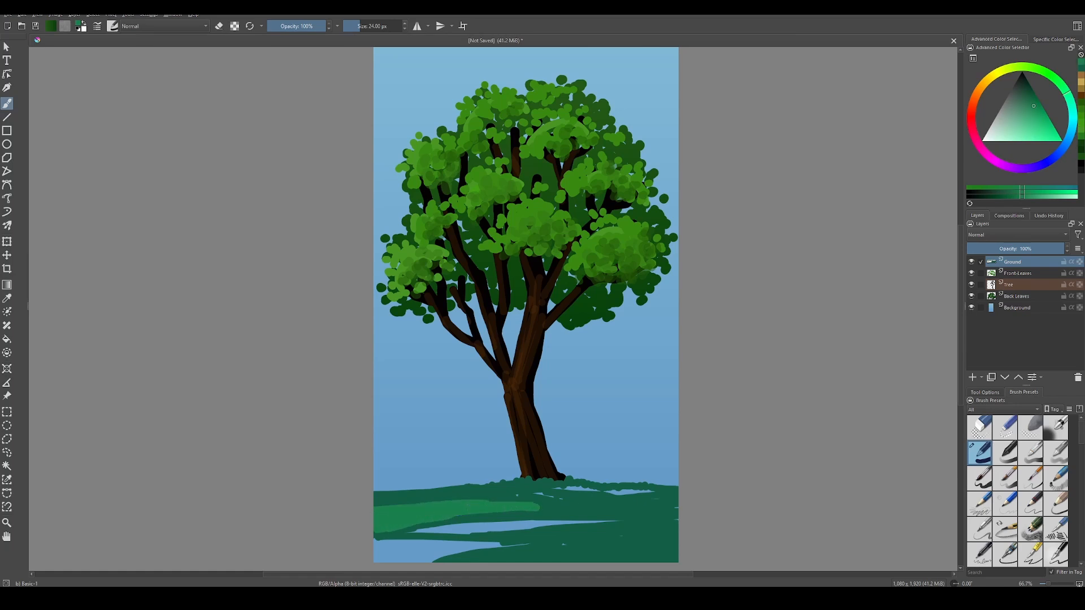
pyautogui.moveTo(413, 535)
pyautogui.mouseDown()
pyautogui.moveTo(508, 523)
pyautogui.moveTo(378, 536)
pyautogui.moveTo(619, 520)
pyautogui.moveTo(471, 516)
pyautogui.moveTo(458, 542)
pyautogui.moveTo(377, 543)
pyautogui.moveTo(526, 542)
pyautogui.mouseUp()
pyautogui.moveTo(460, 552); pyautogui.dragTo(363, 556)
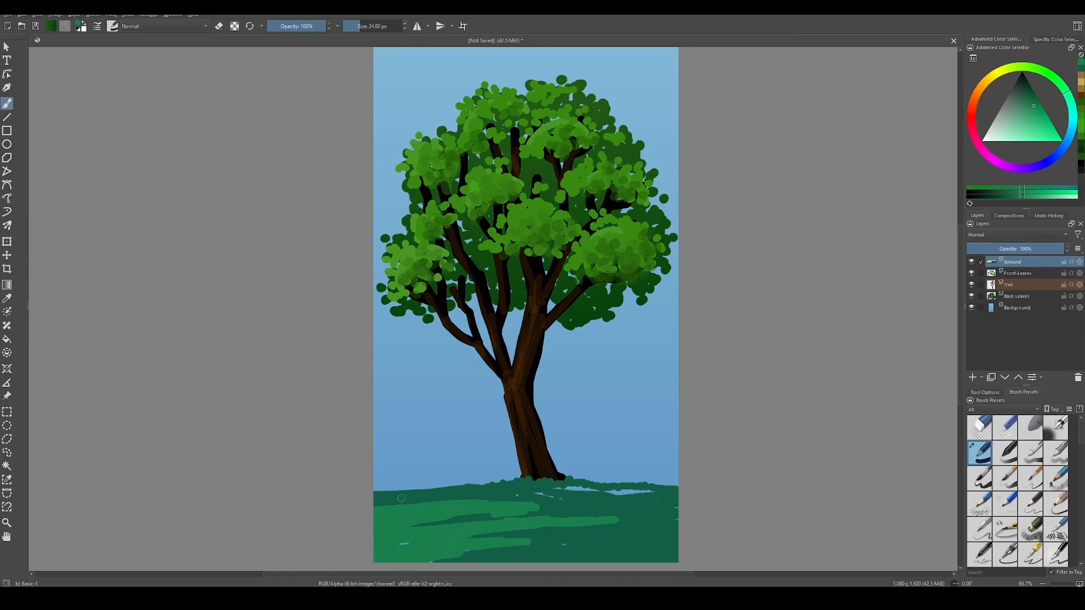
# Paint medium green strokes along the hill's upper edge and just below the trunk's base.
pyautogui.moveTo(375, 502)
pyautogui.mouseDown()
pyautogui.moveTo(517, 479)
pyautogui.moveTo(444, 494)
pyautogui.moveTo(533, 485)
pyautogui.moveTo(550, 496)
pyautogui.moveTo(564, 496)
pyautogui.moveTo(550, 486)
pyautogui.moveTo(649, 490)
pyautogui.mouseUp()
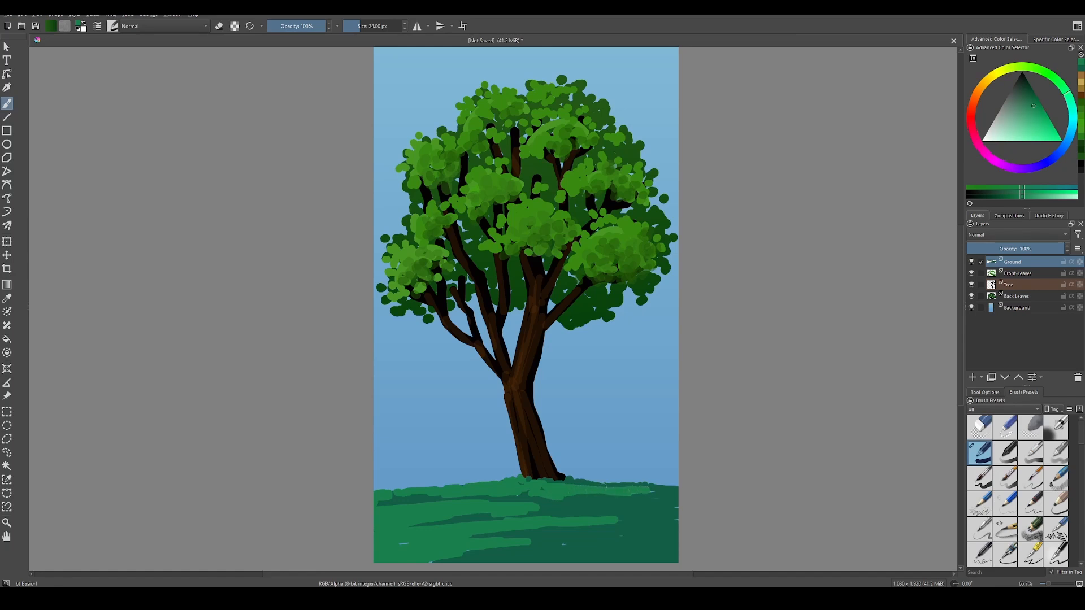
pyautogui.moveTo(520, 494); pyautogui.dragTo(444, 500)
pyautogui.moveTo(536, 495)
pyautogui.mouseDown()
pyautogui.moveTo(480, 517)
pyautogui.moveTo(555, 509)
pyautogui.mouseUp()
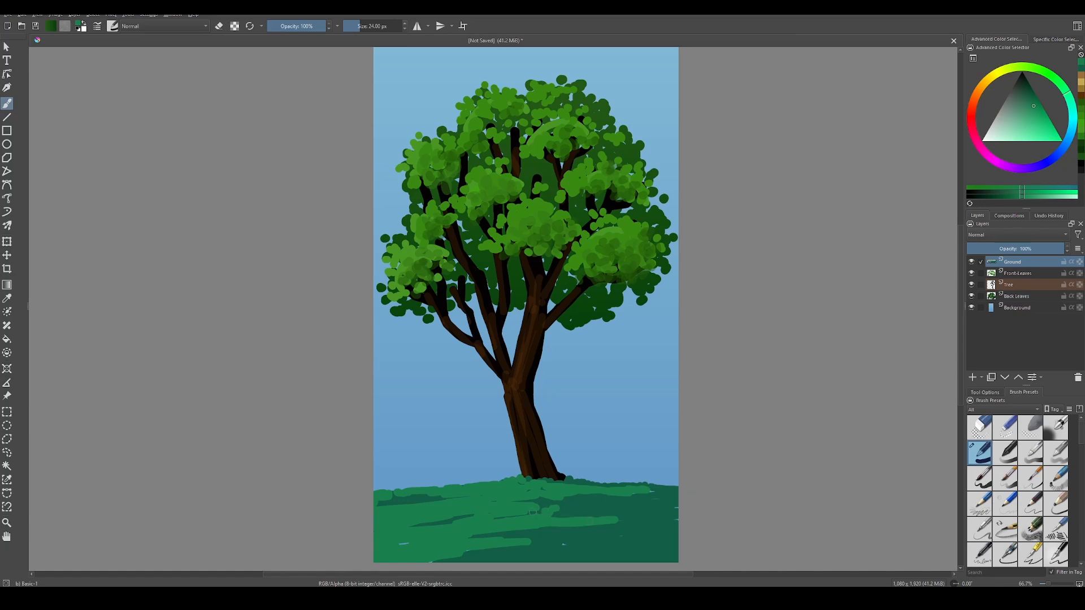
pyautogui.moveTo(568, 516); pyautogui.dragTo(591, 513)
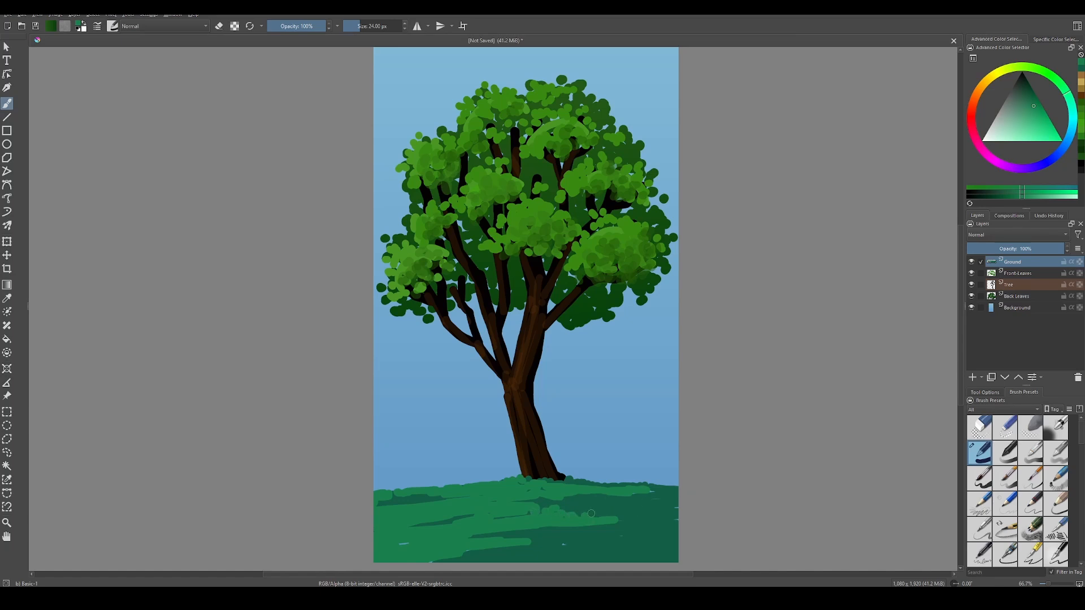
# Break up the grass stroke edges with short medium green dabs across the ground's middle and lower area.
pyautogui.click(515, 535)
pyautogui.click(530, 540)
pyautogui.click(542, 541)
pyautogui.click(551, 542)
pyautogui.click(570, 542)
pyautogui.moveTo(461, 555); pyautogui.dragTo(486, 555)
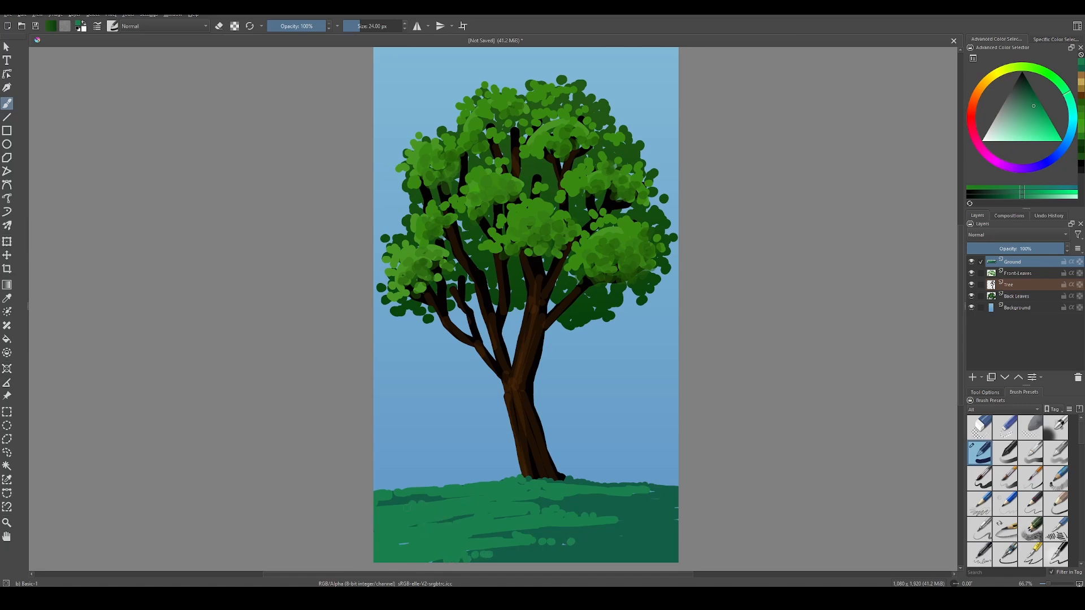
pyautogui.click(580, 545)
pyautogui.click(586, 544)
pyautogui.click(592, 545)
pyautogui.click(621, 520)
pyautogui.moveTo(536, 499); pyautogui.dragTo(542, 505)
pyautogui.click(589, 497)
pyautogui.moveTo(467, 516); pyautogui.dragTo(451, 519)
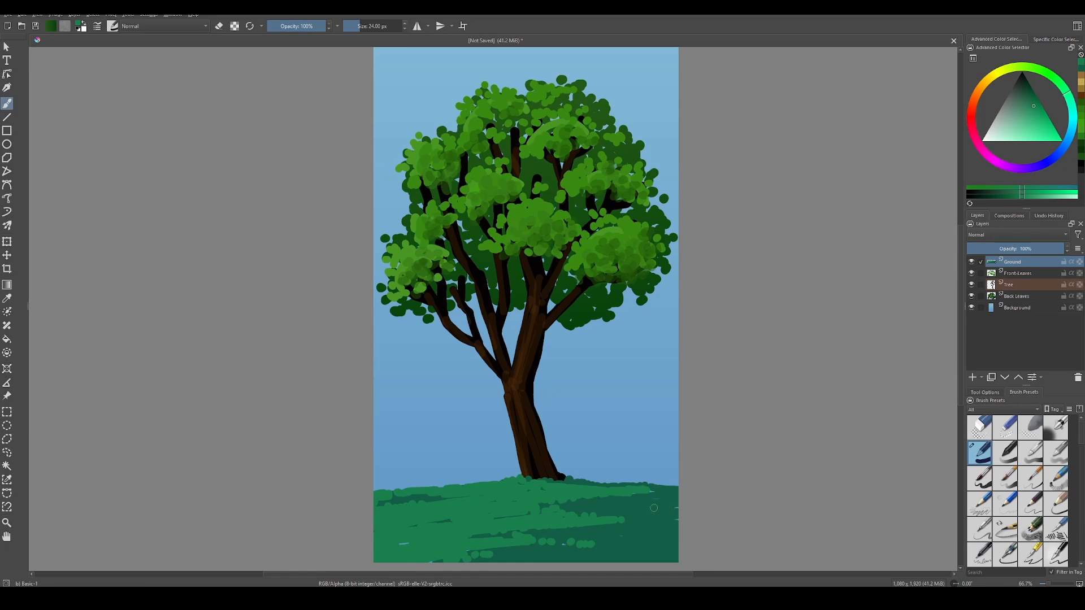
pyautogui.moveTo(624, 519); pyautogui.dragTo(635, 521)
# Add a new paint layer above Back Leaves and name it Bush.
pyautogui.click(1016, 297)
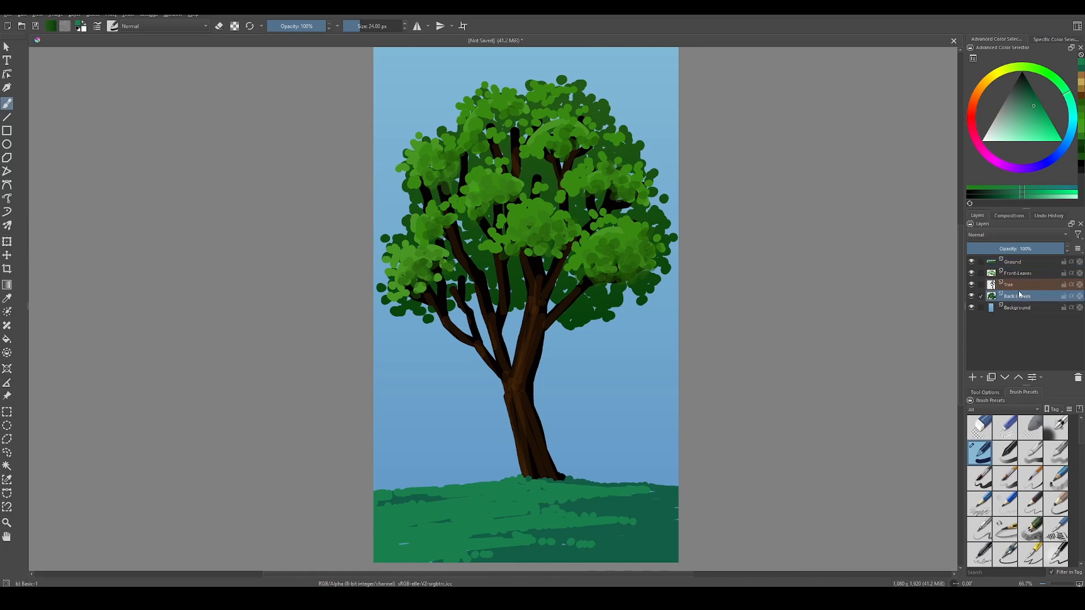
pyautogui.click(979, 380)
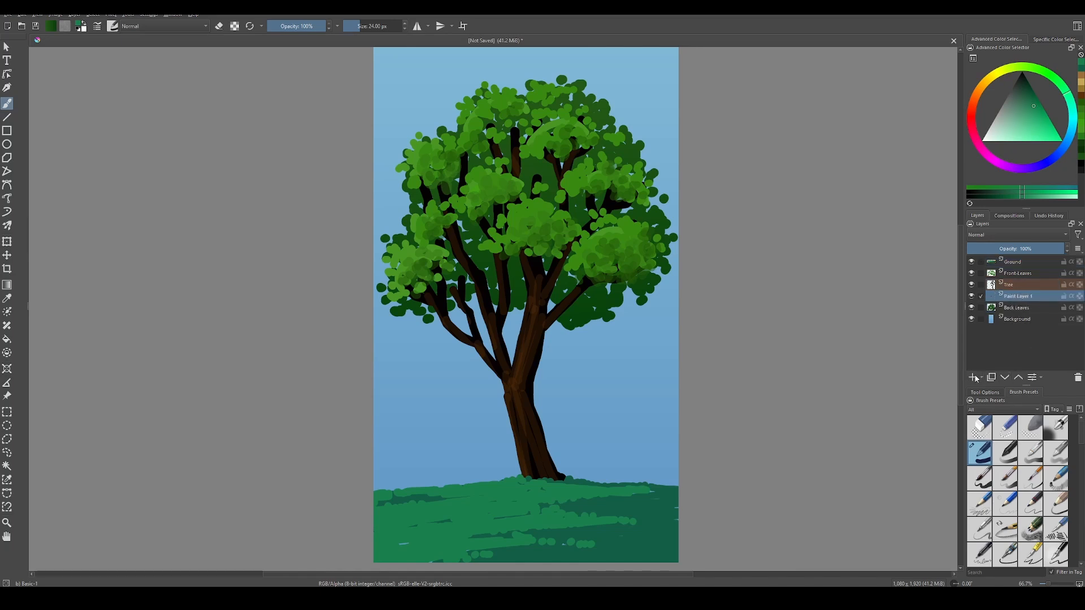
pyautogui.doubleClick(1021, 298)
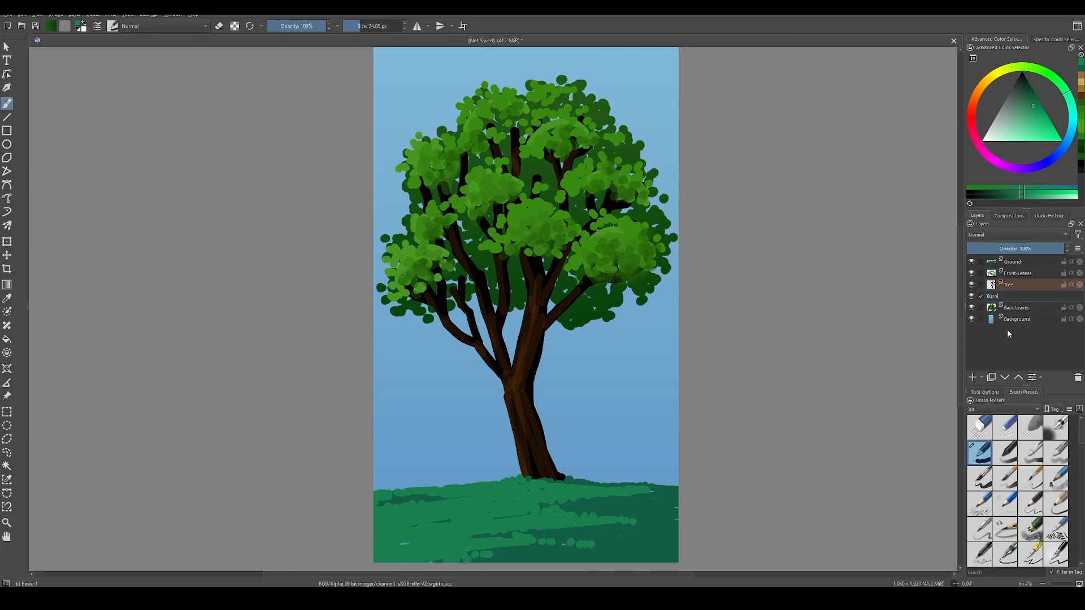
pyautogui.press('Return')
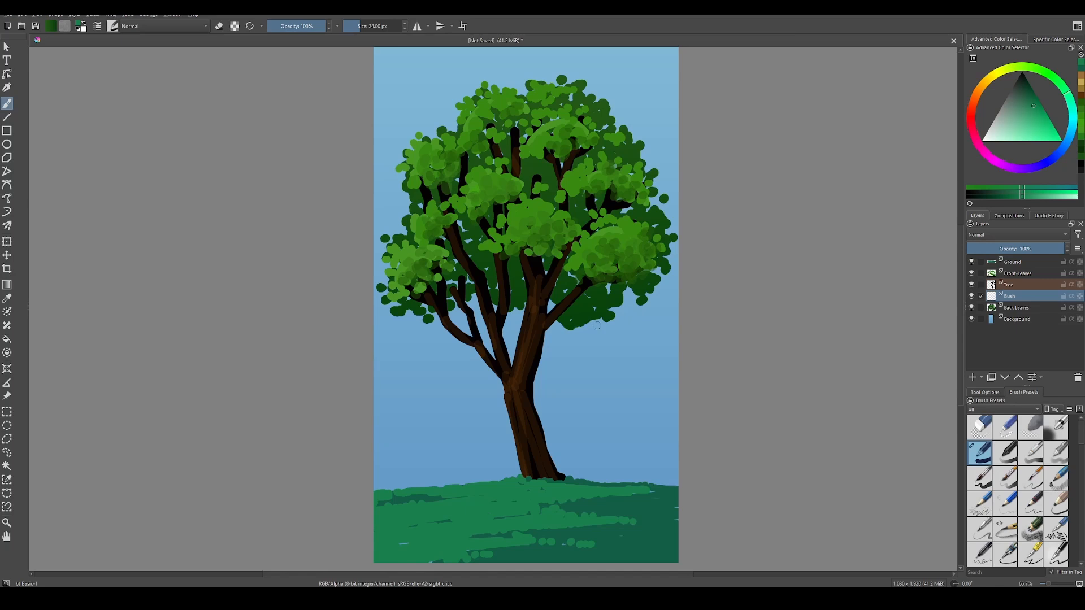
# Sample the dark green of the back leaves and dab a low bush behind the trunk's base on both sides.
pyautogui.press('ctrl')
pyautogui.keyDown('ctrl'); pyautogui.click(579, 309); pyautogui.keyUp('ctrl')
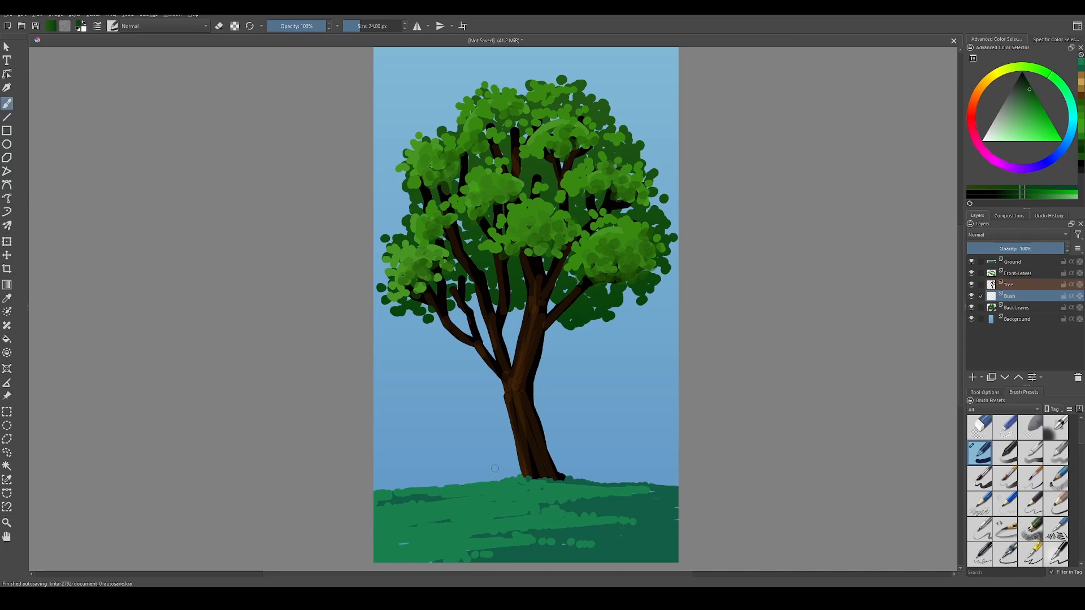
pyautogui.moveTo(495, 471)
pyautogui.mouseDown()
pyautogui.moveTo(514, 472)
pyautogui.moveTo(502, 465)
pyautogui.moveTo(516, 461)
pyautogui.mouseUp()
pyautogui.moveTo(495, 476)
pyautogui.mouseDown()
pyautogui.moveTo(508, 467)
pyautogui.moveTo(503, 451)
pyautogui.moveTo(501, 468)
pyautogui.moveTo(447, 481)
pyautogui.mouseUp()
pyautogui.moveTo(551, 447)
pyautogui.mouseDown()
pyautogui.moveTo(571, 474)
pyautogui.moveTo(587, 479)
pyautogui.moveTo(580, 463)
pyautogui.moveTo(627, 475)
pyautogui.moveTo(601, 461)
pyautogui.moveTo(595, 472)
pyautogui.moveTo(618, 463)
pyautogui.moveTo(615, 474)
pyautogui.moveTo(572, 452)
pyautogui.moveTo(563, 464)
pyautogui.mouseUp()
pyautogui.click(585, 464)
pyautogui.click(470, 467)
pyautogui.click(451, 468)
pyautogui.moveTo(461, 460)
pyautogui.mouseDown()
pyautogui.moveTo(456, 478)
pyautogui.moveTo(482, 474)
pyautogui.moveTo(428, 478)
pyautogui.mouseUp()
pyautogui.click(446, 471)
pyautogui.click(472, 470)
pyautogui.click(482, 475)
pyautogui.click(439, 481)
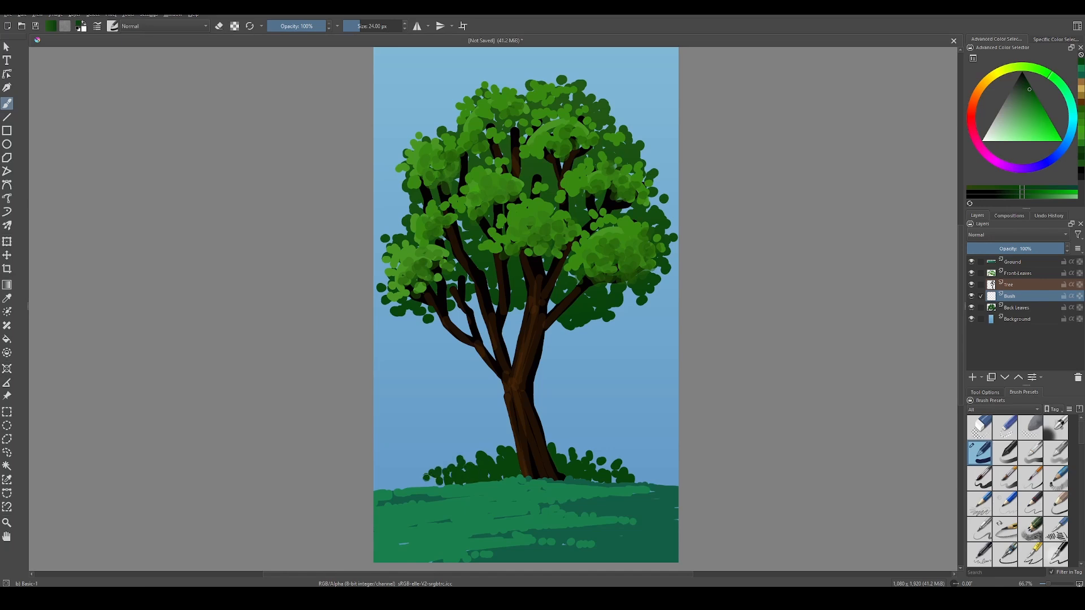
# Try extending the bush with dark green dabs at both outer ends.
pyautogui.click(425, 479)
pyautogui.click(431, 483)
pyautogui.click(429, 484)
pyautogui.click(637, 480)
pyautogui.moveTo(639, 479); pyautogui.dragTo(648, 480)
# Undo the latest dabs to shorten the bush at both outer ends.
pyautogui.hotkey('ctrl', 'z')
pyautogui.hotkey('ctrl', 'z')
pyautogui.hotkey('ctrl', 'z')
pyautogui.hotkey('ctrl', 'z')
pyautogui.hotkey('ctrl', 'z')
pyautogui.hotkey('ctrl', 'z')
pyautogui.hotkey('ctrl', 'z')
pyautogui.hotkey('ctrl', 'z')
pyautogui.hotkey('ctrl', 'z')
pyautogui.hotkey('ctrl', 'z')
pyautogui.hotkey('ctrl', 'z')
pyautogui.hotkey('ctrl', 'z')
pyautogui.hotkey('ctrl', 'z')
pyautogui.hotkey('ctrl', 'z')
pyautogui.hotkey('ctrl', 'z')
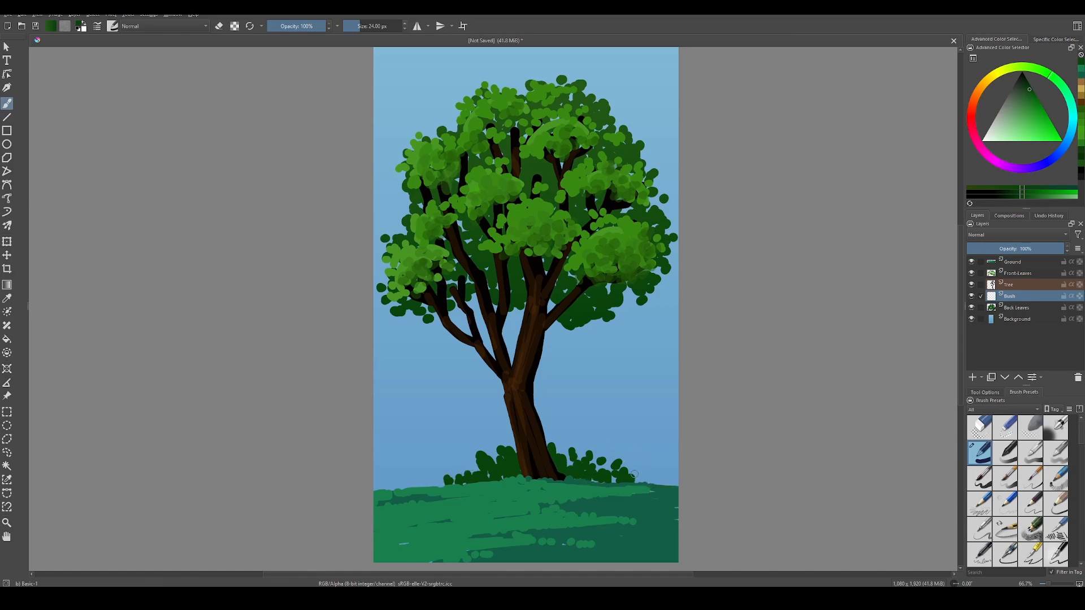
pyautogui.hotkey('ctrl', 'z')
pyautogui.hotkey('ctrl', 'z')
pyautogui.hotkey('ctrl', 'z')
pyautogui.hotkey('ctrl', 'z')
pyautogui.hotkey('ctrl', 'z')
pyautogui.hotkey('ctrl', 'z')
pyautogui.hotkey('ctrl', 'z')
pyautogui.hotkey('ctrl', 'z')
pyautogui.hotkey('ctrl', 'z')
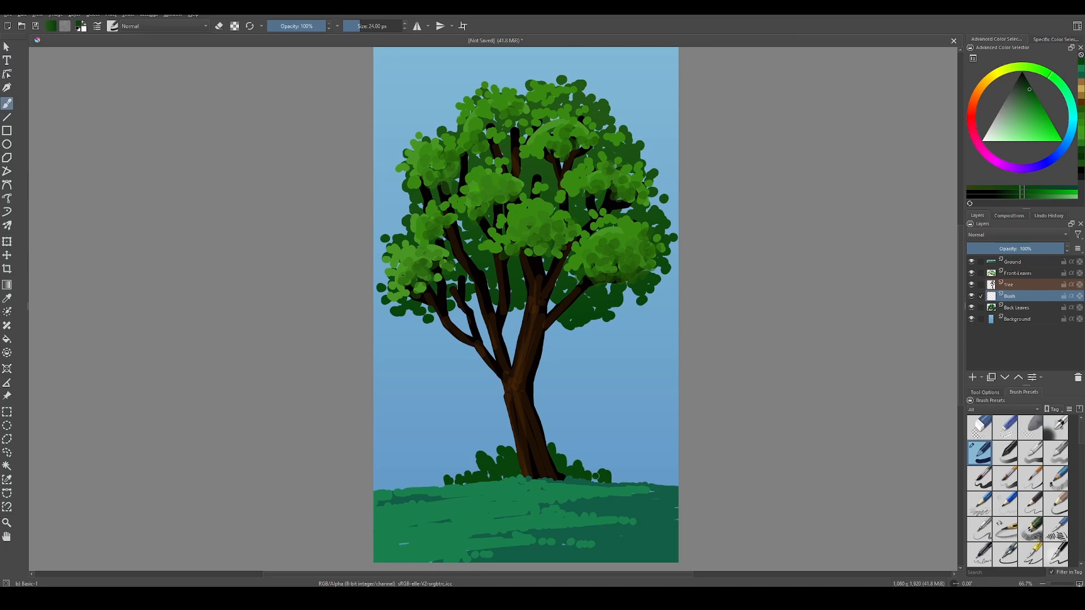
# Add dark green dabs at the bush's right end and build up its left side higher against the trunk.
pyautogui.click(616, 482)
pyautogui.click(494, 456)
pyautogui.click(495, 449)
pyautogui.click(507, 447)
pyautogui.click(512, 439)
pyautogui.click(466, 471)
pyautogui.click(459, 471)
pyautogui.click(477, 470)
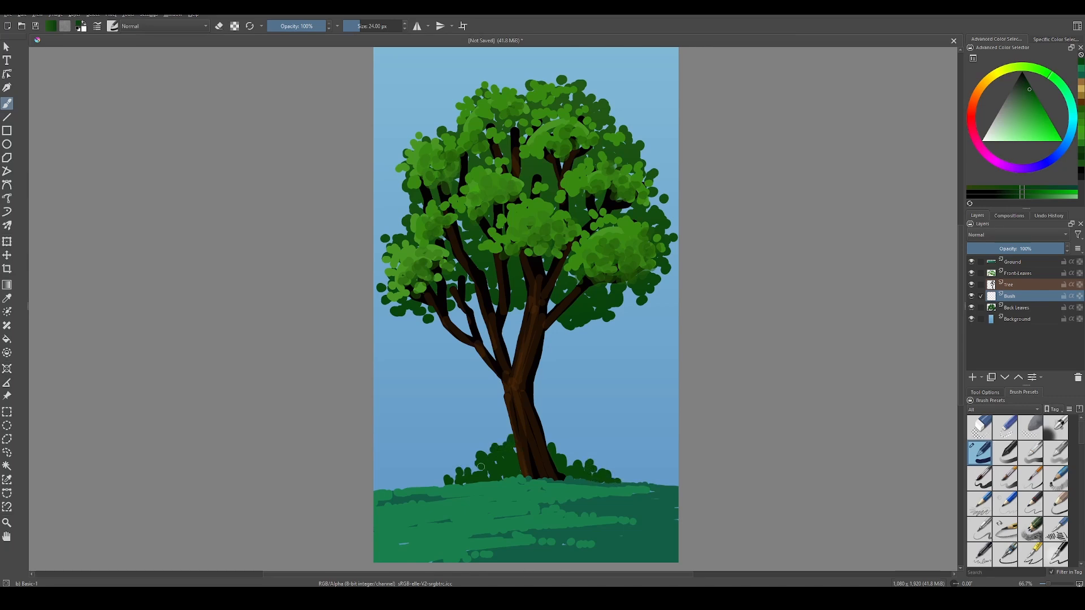
pyautogui.click(462, 470)
# Set the brush to a lighter mid green and dab leaf highlights over the bush left of the trunk.
pyautogui.moveTo(1053, 79); pyautogui.dragTo(1043, 70)
pyautogui.click(1031, 107)
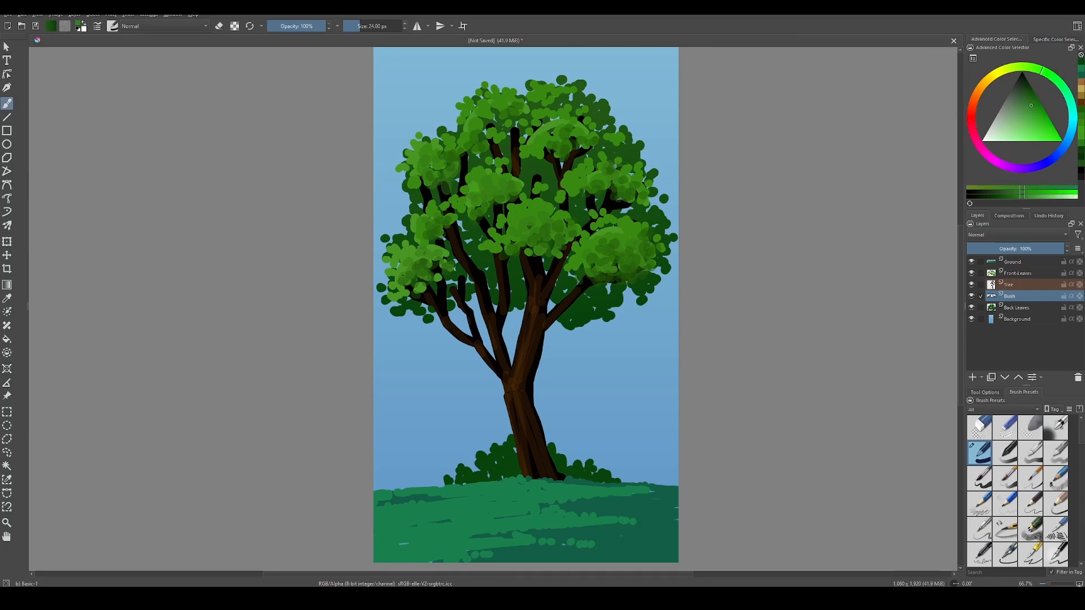
pyautogui.click(462, 473)
pyautogui.click(460, 471)
pyautogui.click(467, 473)
pyautogui.click(465, 465)
pyautogui.click(477, 461)
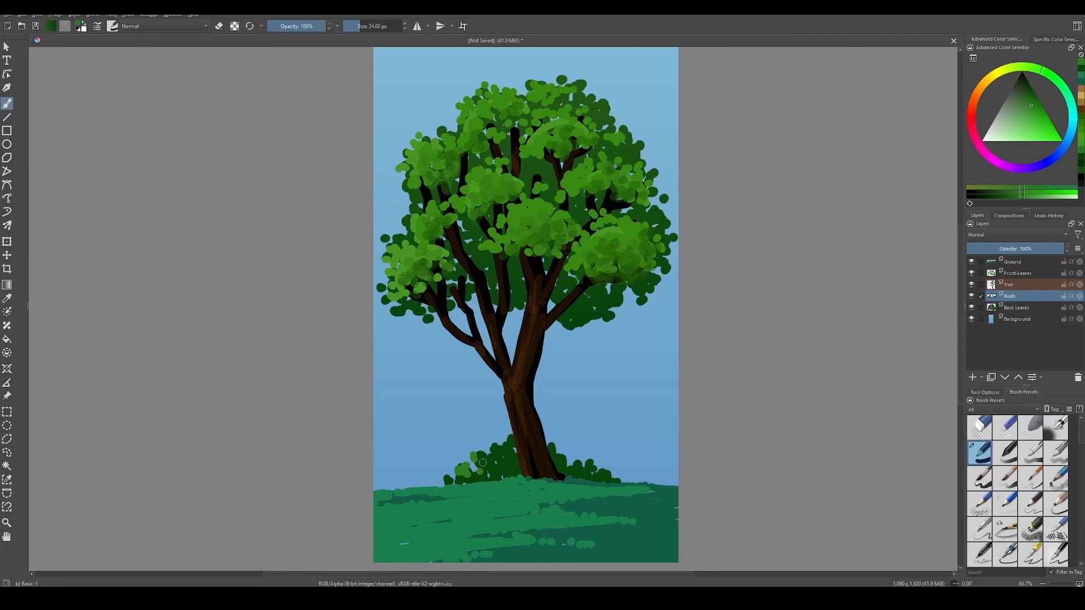
pyautogui.click(483, 462)
pyautogui.click(480, 450)
pyautogui.click(487, 451)
pyautogui.click(491, 445)
pyautogui.click(495, 452)
pyautogui.click(501, 455)
pyautogui.click(510, 438)
pyautogui.click(505, 453)
pyautogui.click(498, 466)
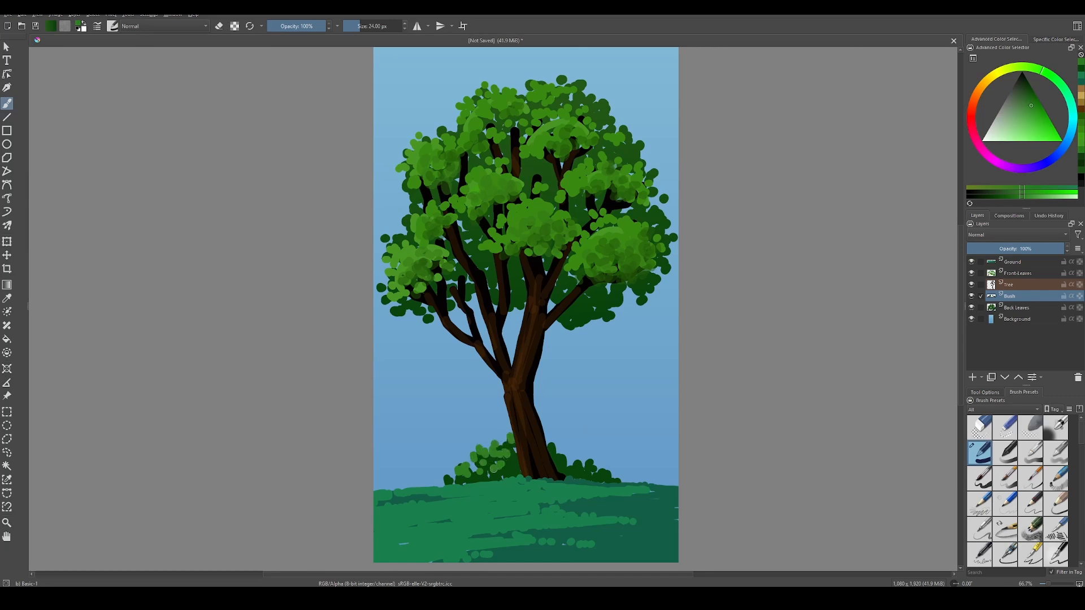
pyautogui.click(491, 467)
pyautogui.click(507, 461)
pyautogui.click(513, 455)
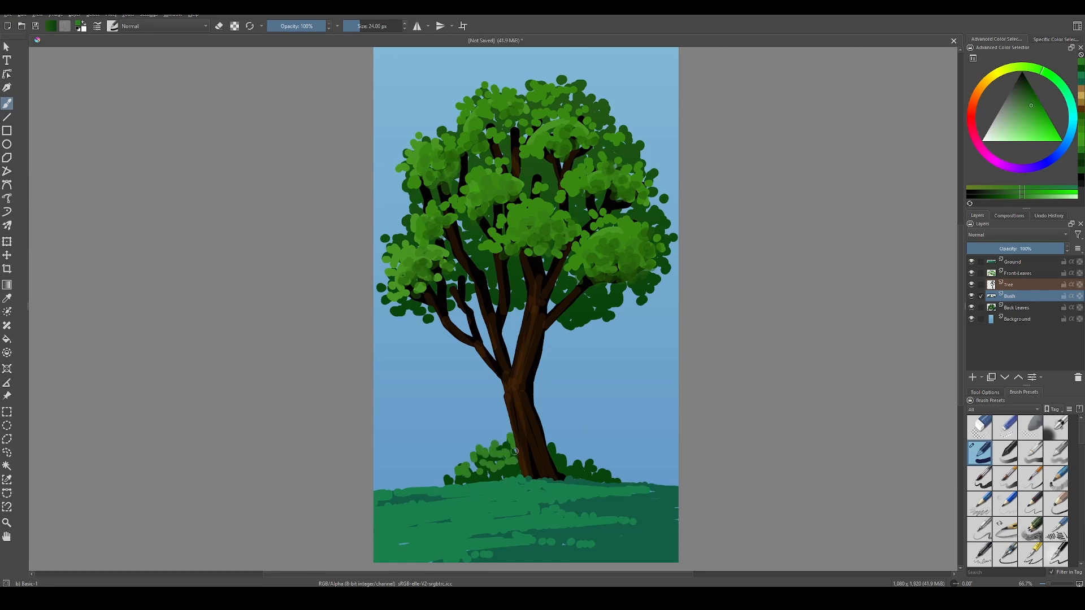
# Dab the same mid green leaf highlights along the top of the bush right of the trunk.
pyautogui.click(551, 448)
pyautogui.click(557, 457)
pyautogui.click(564, 454)
pyautogui.click(573, 455)
pyautogui.click(582, 455)
pyautogui.click(578, 462)
pyautogui.click(590, 460)
# Set the brush to a bright yellow-green and dab highlights on the bush left of the trunk.
pyautogui.moveTo(1041, 69)
pyautogui.mouseDown()
pyautogui.moveTo(1026, 66)
pyautogui.moveTo(1036, 115)
pyautogui.mouseUp()
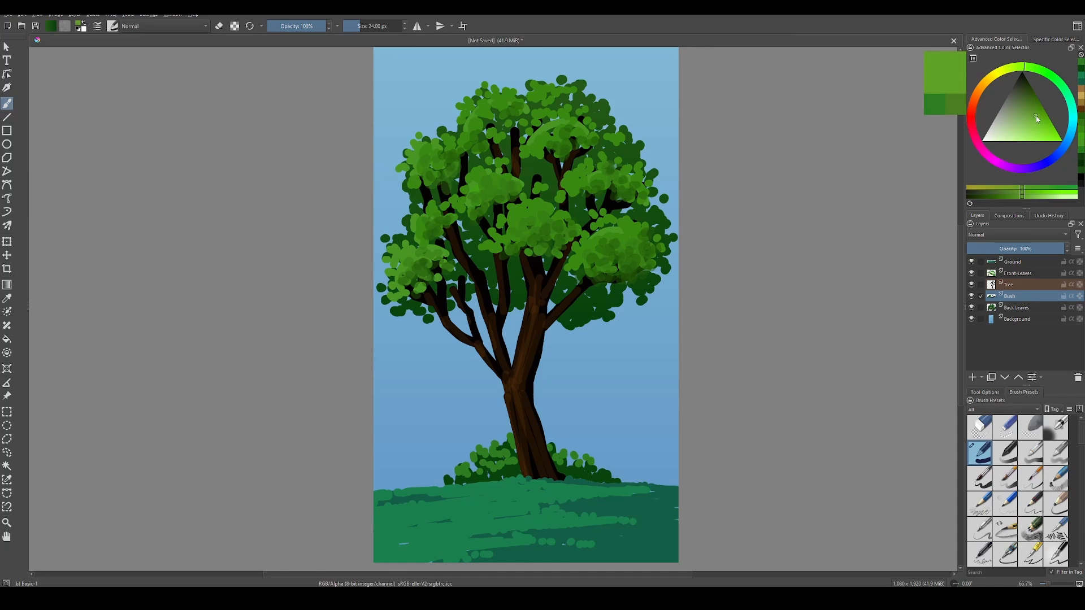
pyautogui.click(447, 479)
pyautogui.click(472, 476)
pyautogui.click(457, 475)
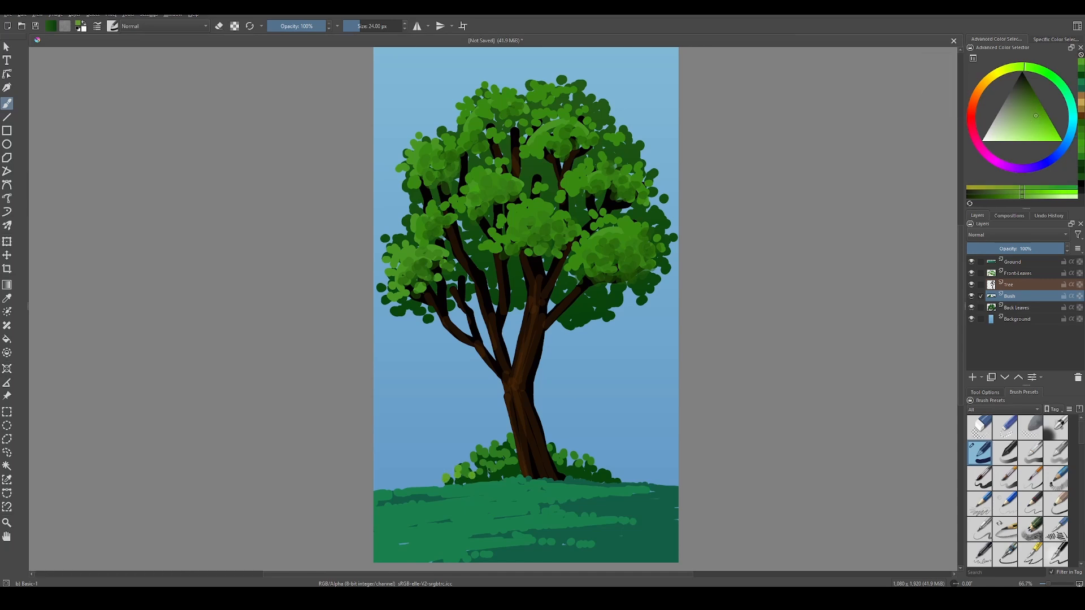
pyautogui.click(490, 470)
pyautogui.click(493, 454)
# Reduce the brush size to 15 px and add smaller yellow-green dabs to the left part of the bush.
pyautogui.press('[')
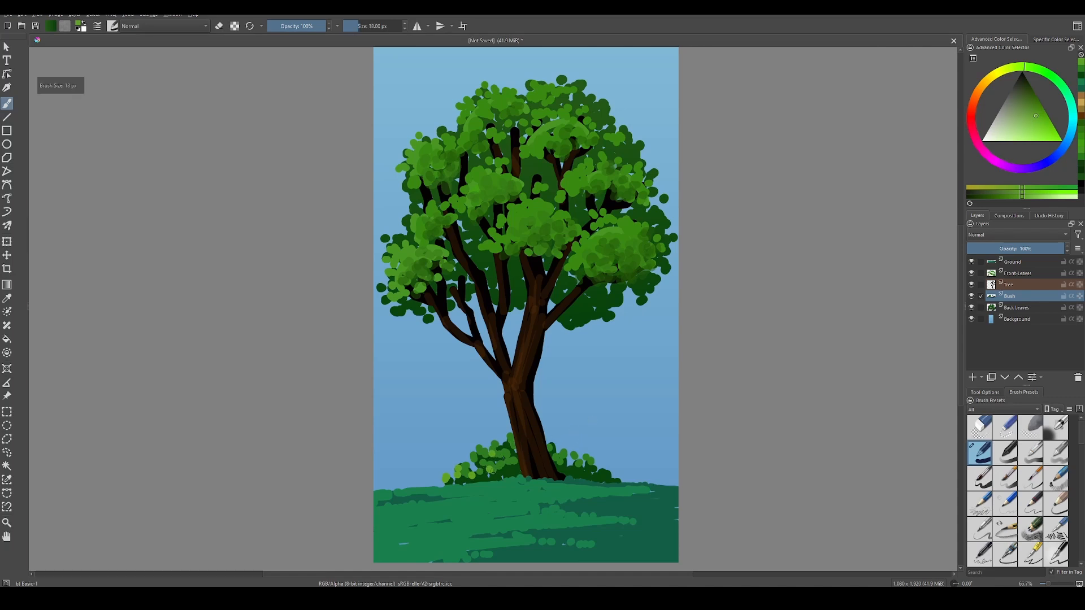
pyautogui.click(480, 465)
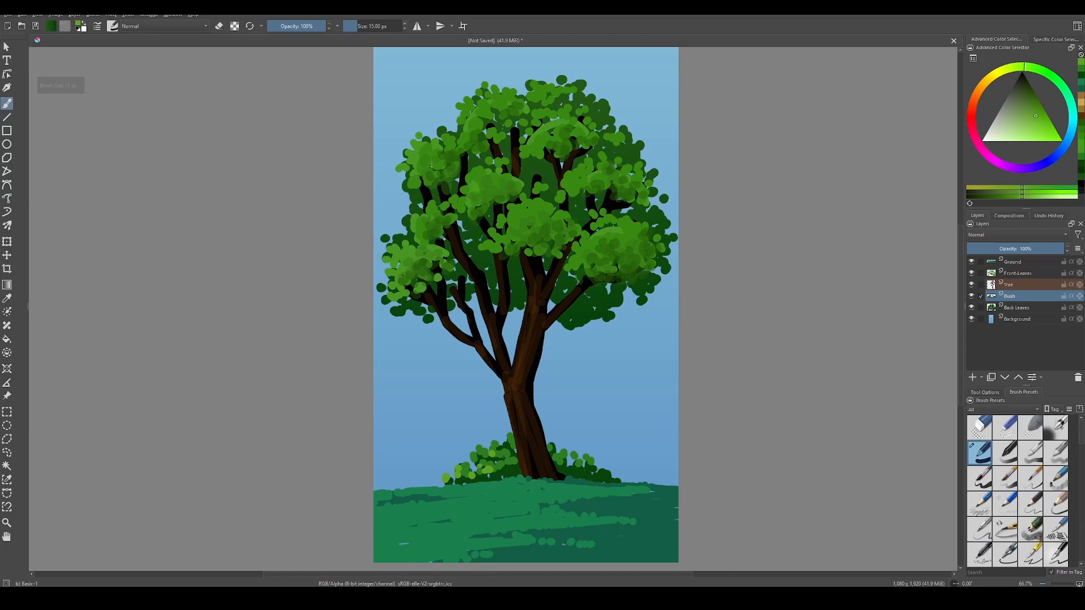
pyautogui.click(472, 468)
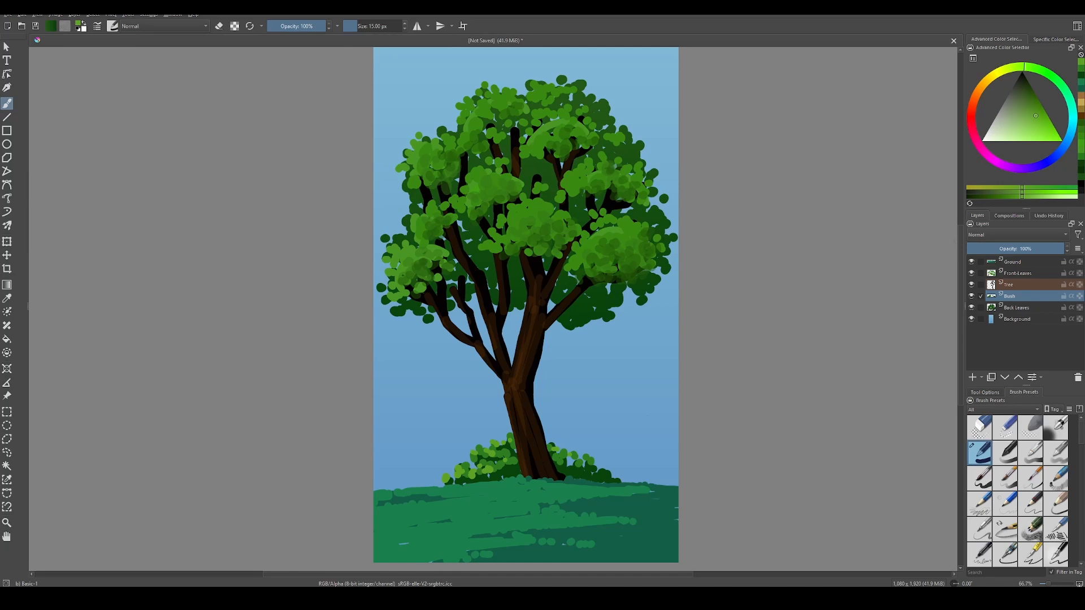
# Set the brush to pink and dab small flowers over the bush left of the trunk.
pyautogui.moveTo(985, 152); pyautogui.dragTo(984, 152)
pyautogui.moveTo(1026, 129)
pyautogui.mouseDown()
pyautogui.moveTo(1034, 134)
pyautogui.moveTo(1025, 133)
pyautogui.mouseUp()
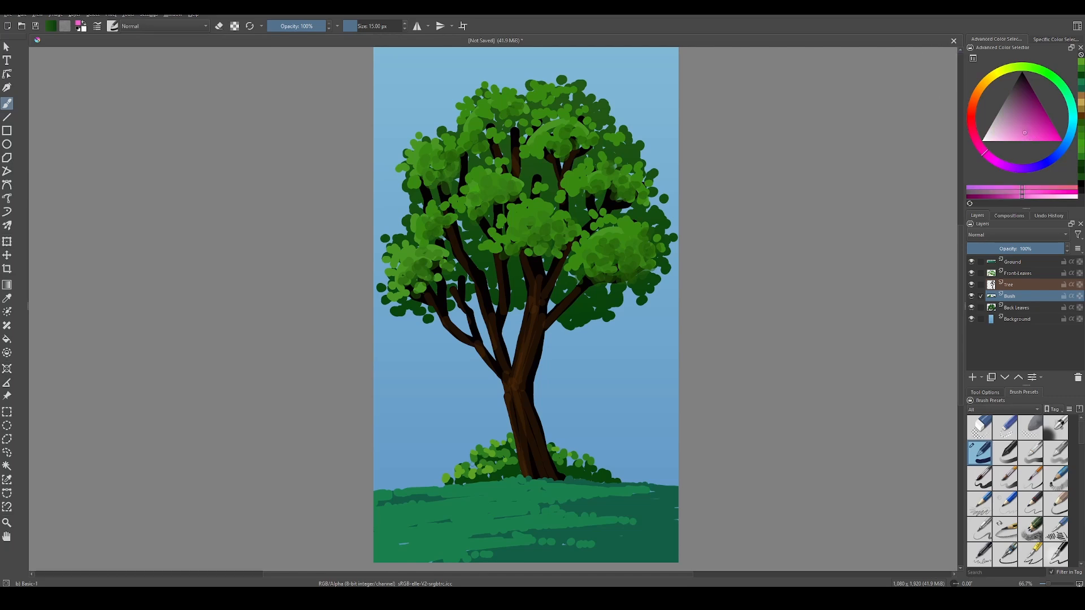
pyautogui.moveTo(471, 466); pyautogui.dragTo(477, 467)
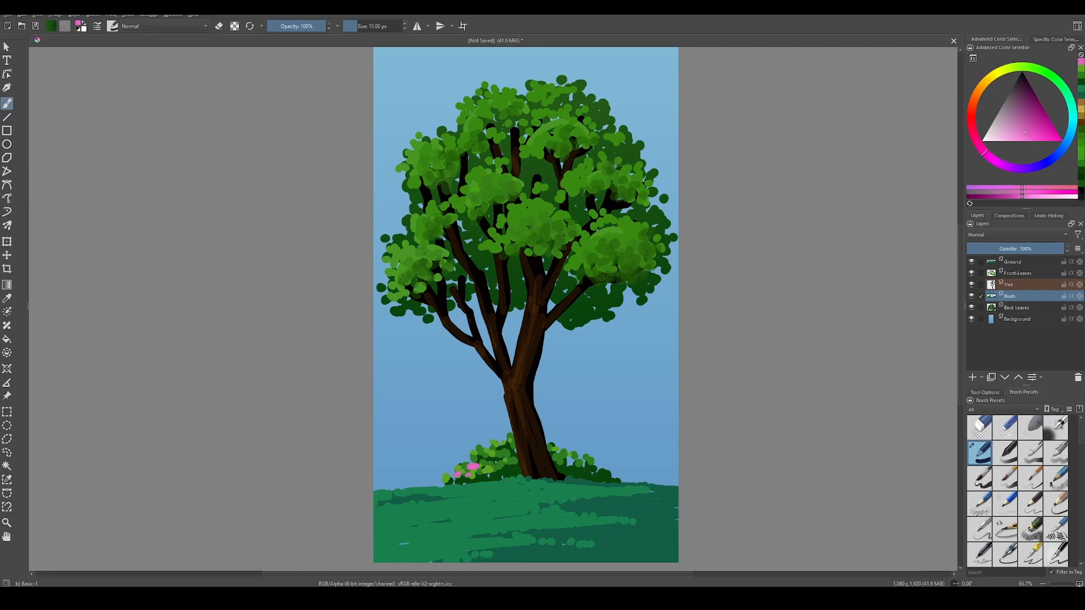
pyautogui.click(483, 457)
pyautogui.click(461, 462)
pyautogui.click(497, 437)
pyautogui.click(499, 463)
# Dab pink flowers on the bush right of the trunk and along the base of its left part.
pyautogui.click(552, 443)
pyautogui.click(557, 449)
pyautogui.click(567, 451)
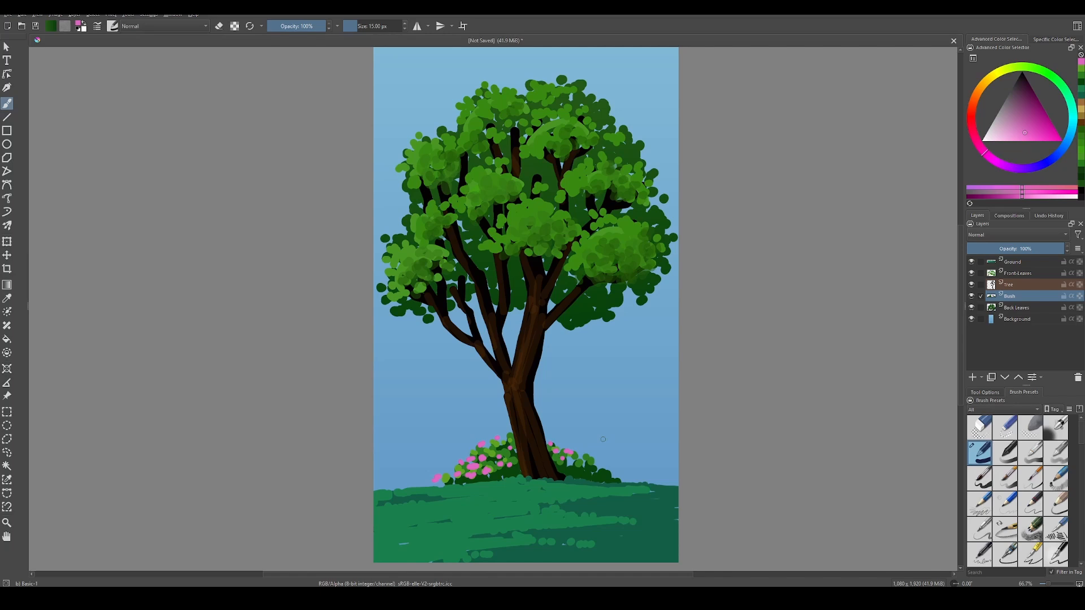
pyautogui.click(507, 472)
pyautogui.click(490, 476)
# Add a new paint layer directly above Background and name it Clouds.
pyautogui.click(1012, 321)
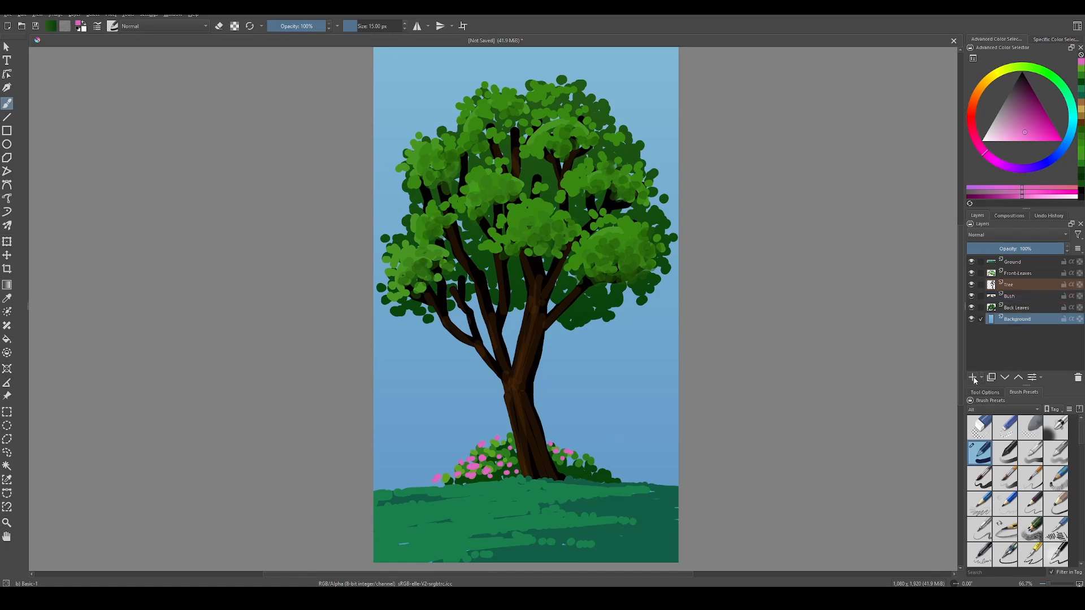
pyautogui.click(974, 378)
pyautogui.doubleClick(1019, 320)
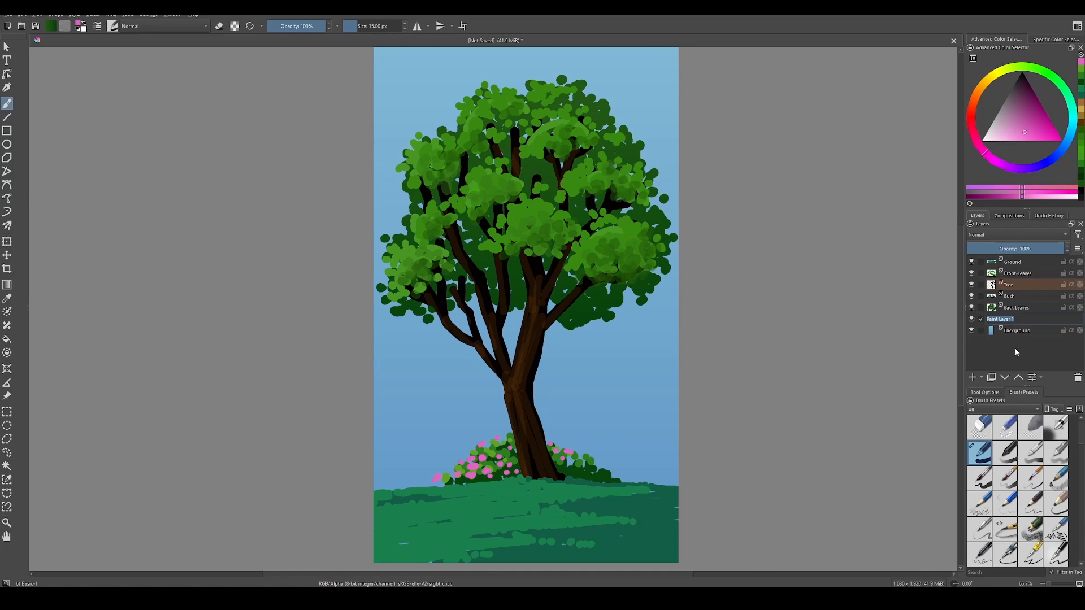
pyautogui.write('Clouds')
pyautogui.press('Return')
# Set the brush color to white and enlarge the brush to 63 px for painting clouds.
pyautogui.moveTo(987, 128)
pyautogui.mouseDown()
pyautogui.moveTo(968, 144)
pyautogui.moveTo(995, 138)
pyautogui.moveTo(982, 141)
pyautogui.mouseUp()
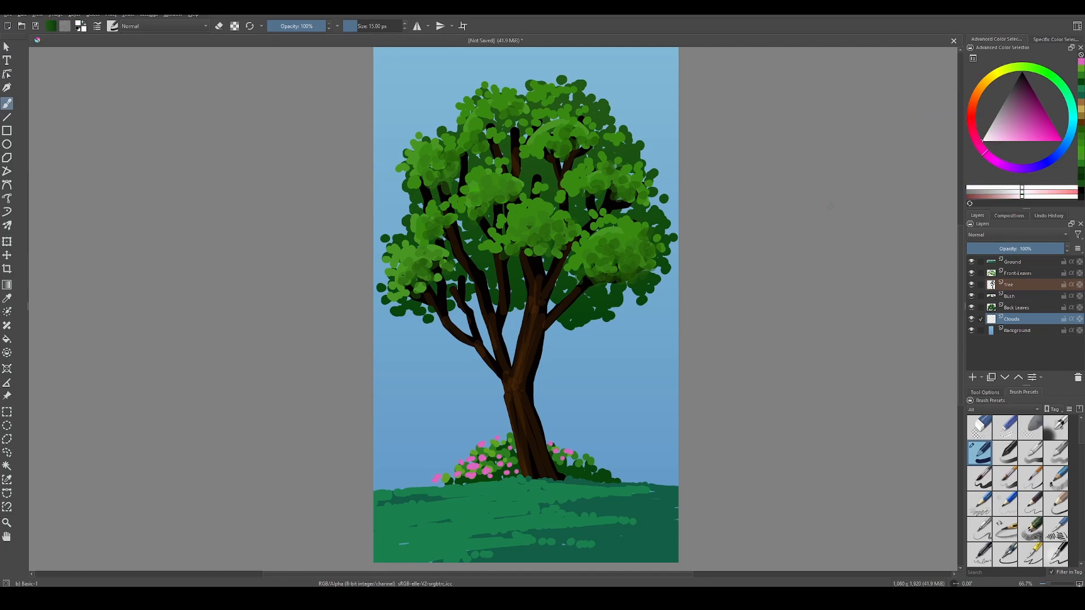
pyautogui.press(']')
pyautogui.press(']')
pyautogui.press(']')
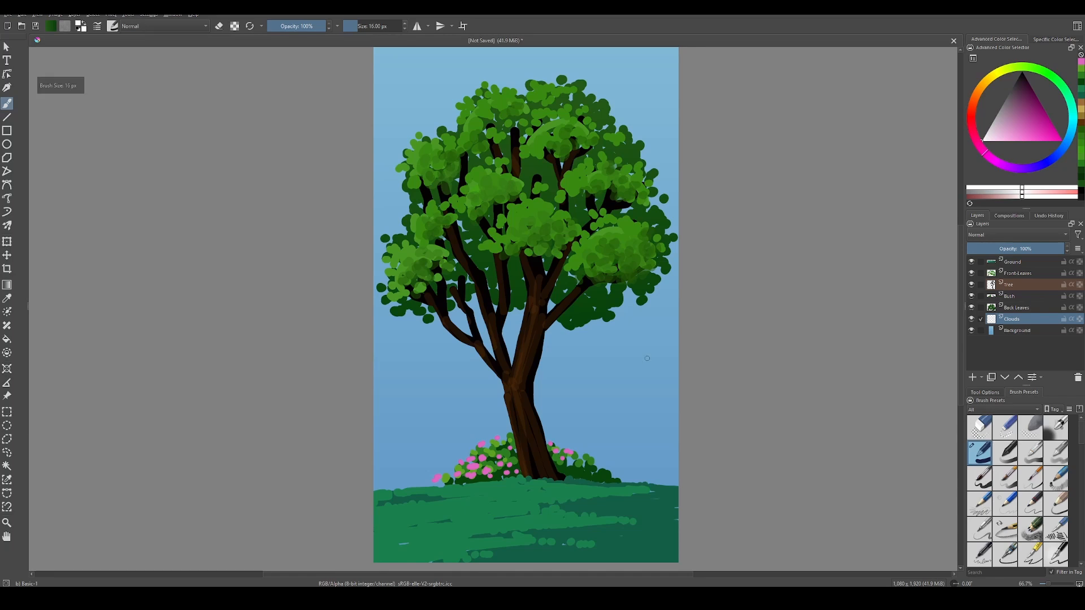
pyautogui.press(']')
pyautogui.press(']')
pyautogui.press(']')
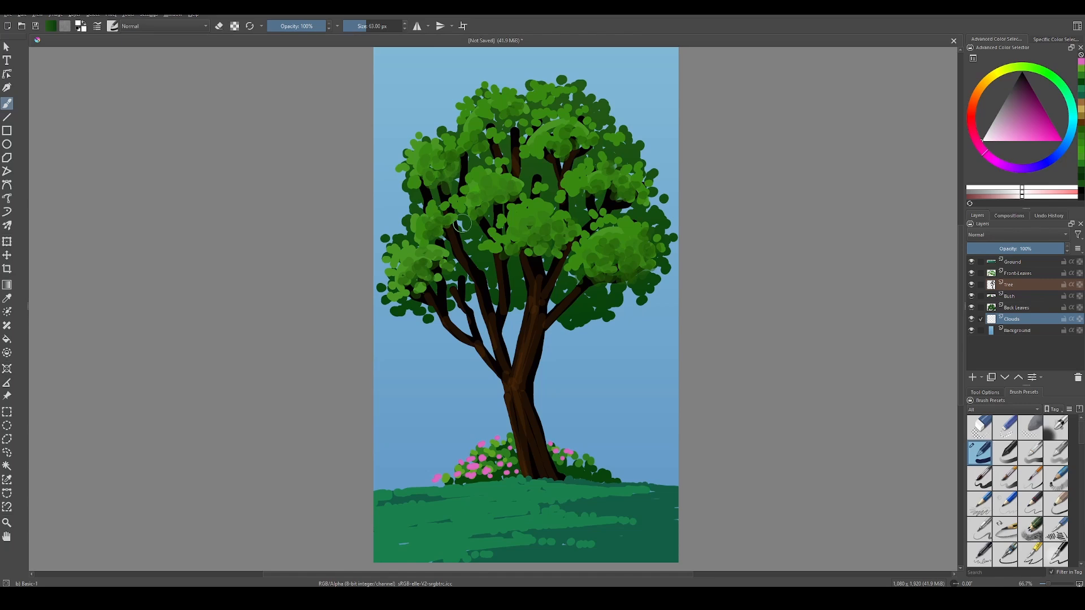
# Paint puffy white clouds in both upper corners of the sky and a small one beside the crown's left edge.
pyautogui.moveTo(382, 107)
pyautogui.mouseDown()
pyautogui.moveTo(386, 91)
pyautogui.moveTo(407, 120)
pyautogui.moveTo(412, 98)
pyautogui.moveTo(453, 117)
pyautogui.moveTo(378, 131)
pyautogui.moveTo(378, 74)
pyautogui.mouseUp()
pyautogui.moveTo(674, 72)
pyautogui.mouseDown()
pyautogui.moveTo(670, 107)
pyautogui.moveTo(629, 86)
pyautogui.moveTo(586, 94)
pyautogui.moveTo(672, 65)
pyautogui.moveTo(640, 123)
pyautogui.moveTo(637, 114)
pyautogui.moveTo(601, 124)
pyautogui.moveTo(671, 115)
pyautogui.moveTo(676, 132)
pyautogui.moveTo(650, 79)
pyautogui.mouseUp()
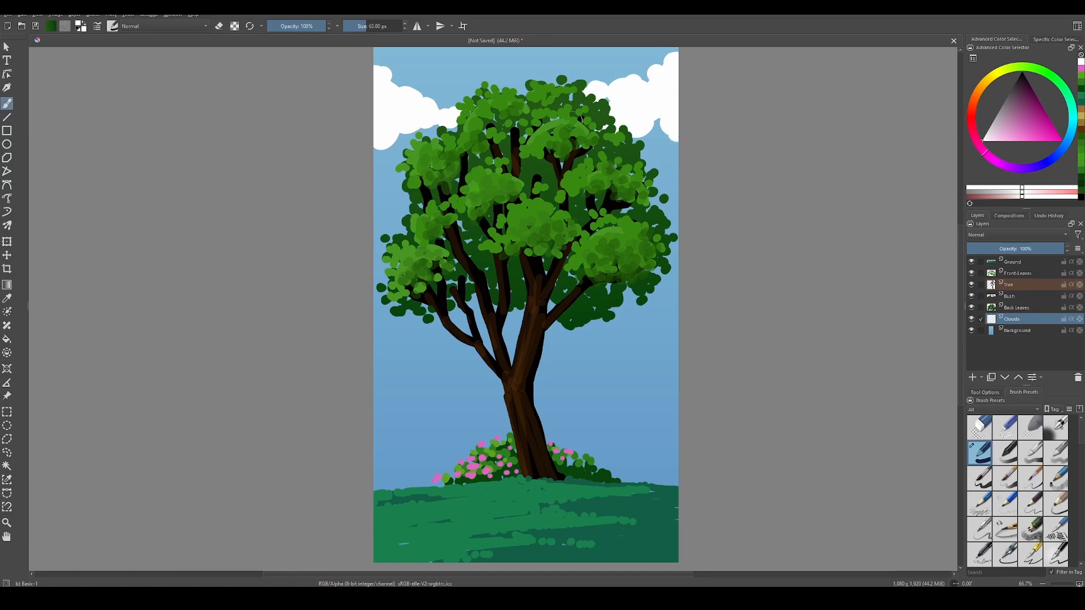
pyautogui.moveTo(416, 133); pyautogui.dragTo(455, 130)
pyautogui.moveTo(389, 218)
pyautogui.mouseDown()
pyautogui.moveTo(414, 218)
pyautogui.moveTo(409, 209)
pyautogui.moveTo(454, 227)
pyautogui.moveTo(377, 220)
pyautogui.mouseUp()
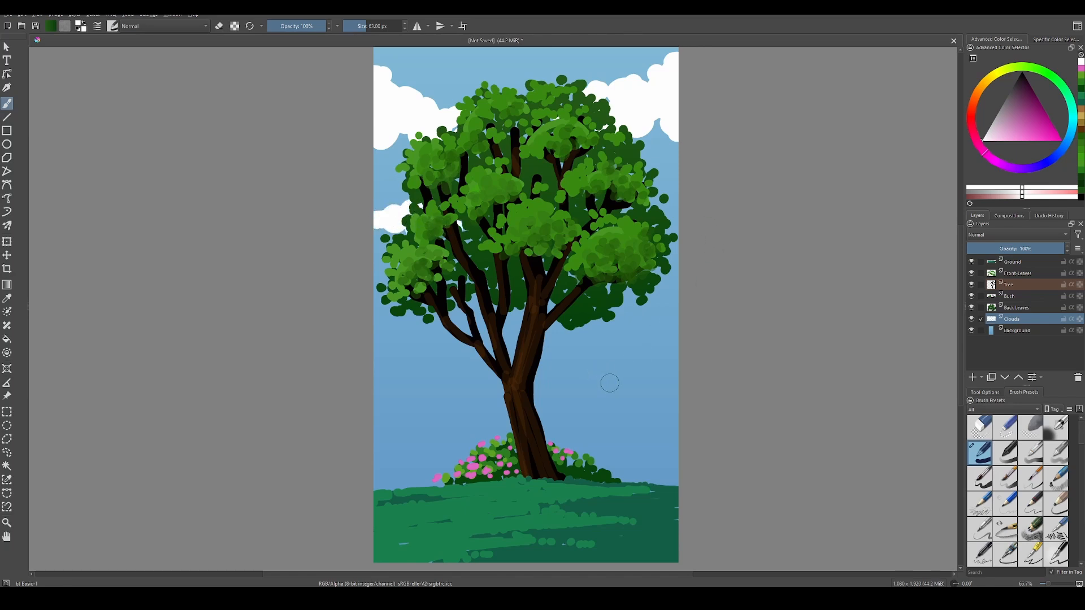
# Reduce the brush to 35 px and then slightly smaller while painting low white clouds on the right and left of the trunk.
pyautogui.press('[')
pyautogui.press('[')
pyautogui.press('[')
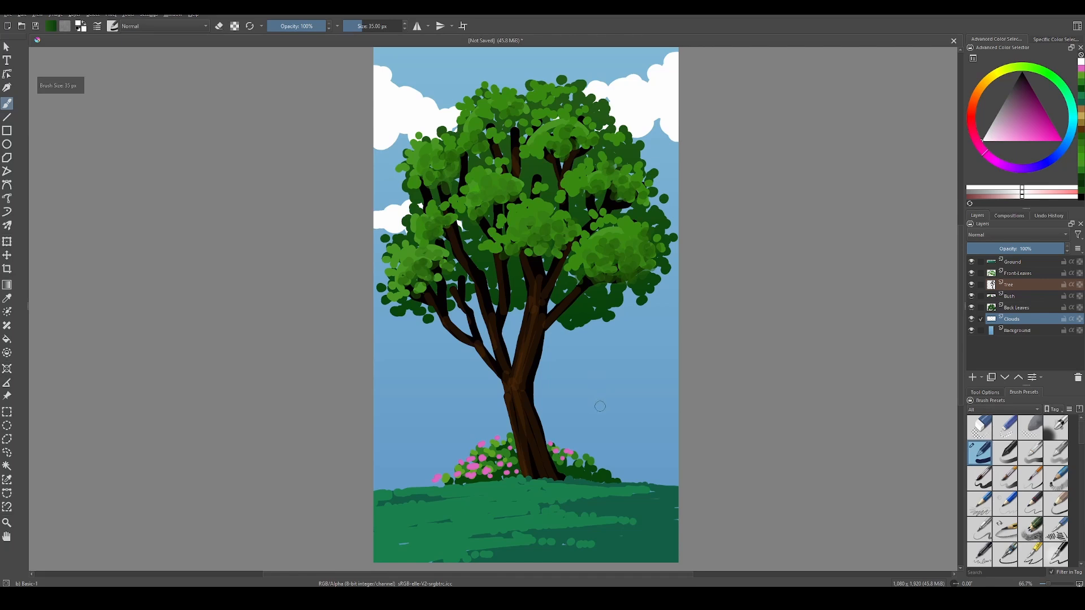
pyautogui.moveTo(597, 400)
pyautogui.mouseDown()
pyautogui.moveTo(654, 381)
pyautogui.moveTo(659, 394)
pyautogui.moveTo(674, 373)
pyautogui.moveTo(673, 396)
pyautogui.moveTo(655, 404)
pyautogui.moveTo(674, 402)
pyautogui.mouseUp()
pyautogui.press('[')
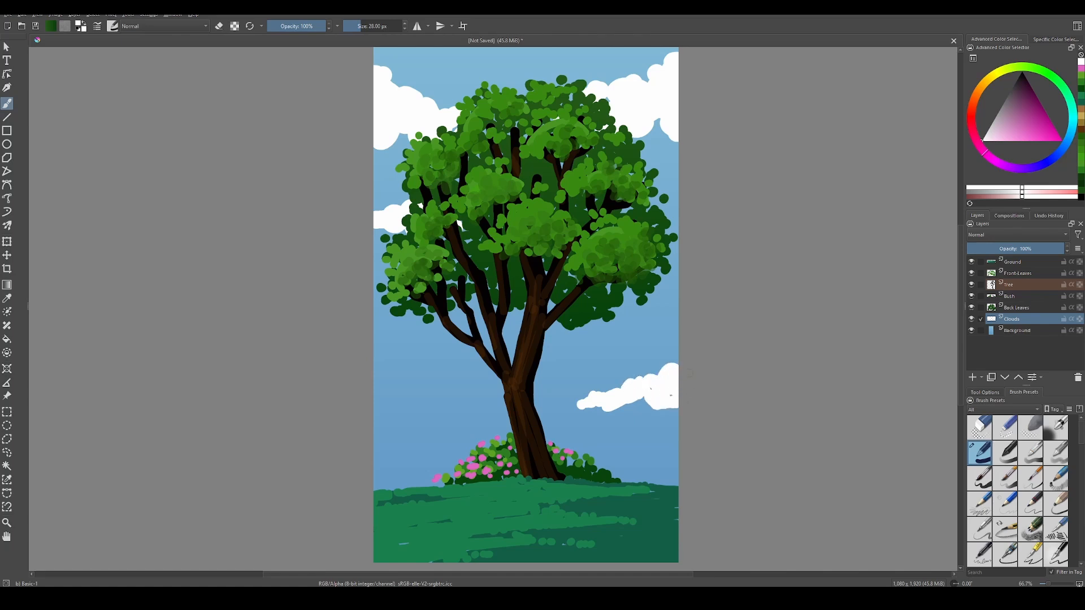
pyautogui.moveTo(473, 397)
pyautogui.mouseDown()
pyautogui.moveTo(425, 388)
pyautogui.moveTo(440, 400)
pyautogui.moveTo(423, 410)
pyautogui.moveTo(456, 394)
pyautogui.moveTo(460, 405)
pyautogui.moveTo(415, 398)
pyautogui.moveTo(412, 380)
pyautogui.moveTo(401, 394)
pyautogui.moveTo(390, 381)
pyautogui.moveTo(376, 387)
pyautogui.moveTo(386, 387)
pyautogui.moveTo(378, 375)
pyautogui.moveTo(376, 384)
pyautogui.moveTo(428, 388)
pyautogui.moveTo(397, 383)
pyautogui.mouseUp()
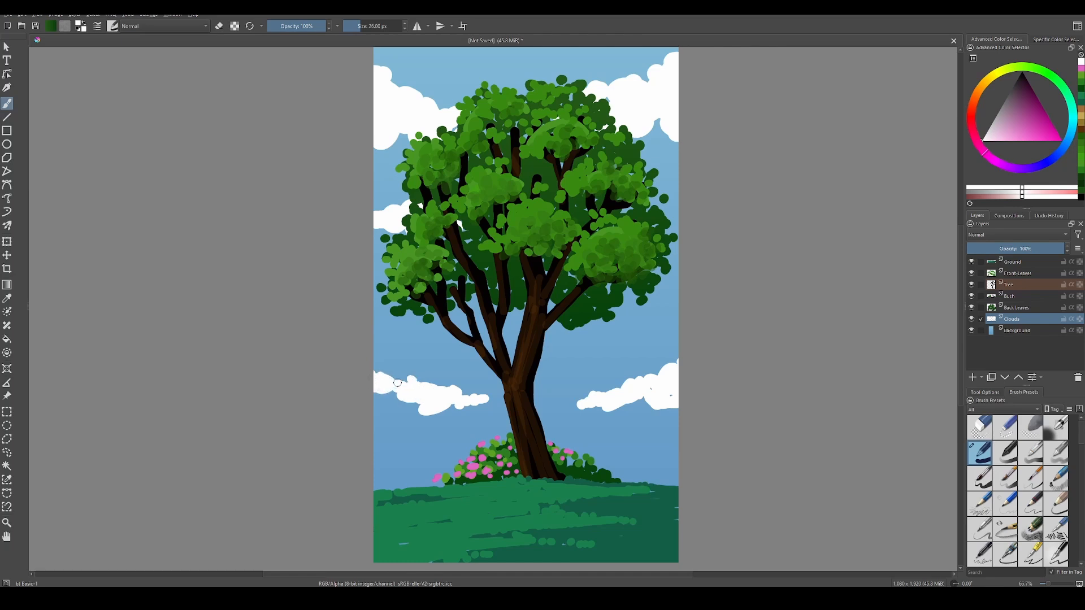
# Paint a broad white cloud beneath the crown, extending behind the trunk, and build up the upper-right and both low clouds.
pyautogui.moveTo(657, 389)
pyautogui.mouseDown()
pyautogui.moveTo(628, 379)
pyautogui.moveTo(694, 359)
pyautogui.mouseUp()
pyautogui.moveTo(542, 343)
pyautogui.mouseDown()
pyautogui.moveTo(567, 334)
pyautogui.moveTo(566, 346)
pyautogui.moveTo(578, 346)
pyautogui.moveTo(618, 320)
pyautogui.moveTo(603, 297)
pyautogui.moveTo(551, 327)
pyautogui.moveTo(635, 314)
pyautogui.moveTo(625, 324)
pyautogui.moveTo(651, 303)
pyautogui.mouseUp()
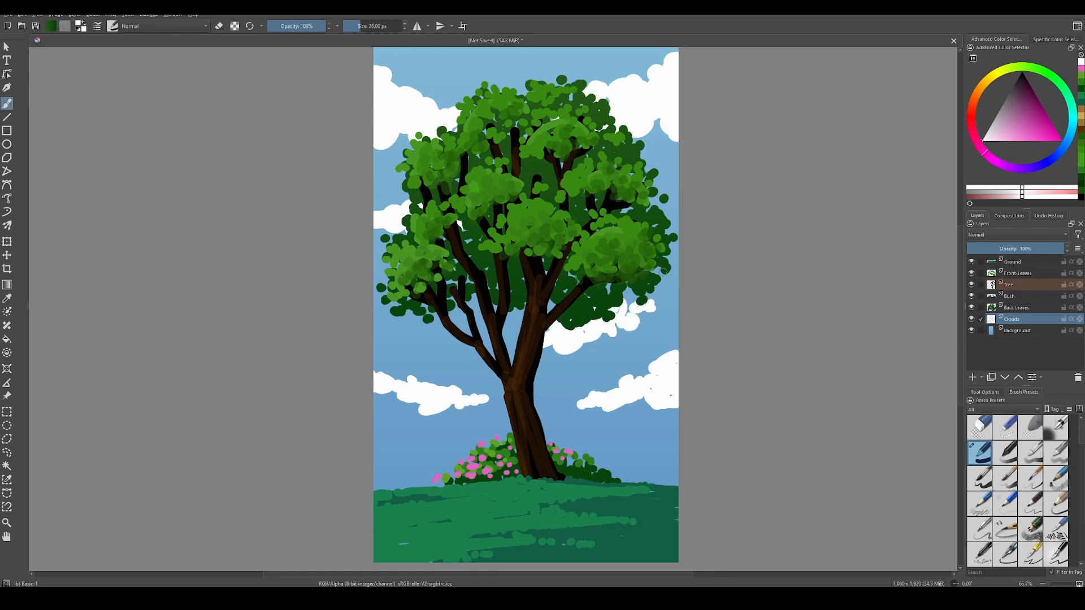
pyautogui.moveTo(648, 106)
pyautogui.mouseDown()
pyautogui.moveTo(641, 75)
pyautogui.moveTo(671, 49)
pyautogui.moveTo(645, 80)
pyautogui.moveTo(627, 73)
pyautogui.moveTo(674, 62)
pyautogui.moveTo(654, 48)
pyautogui.mouseUp()
pyautogui.moveTo(651, 323)
pyautogui.mouseDown()
pyautogui.moveTo(628, 292)
pyautogui.moveTo(627, 311)
pyautogui.moveTo(592, 343)
pyautogui.moveTo(618, 334)
pyautogui.mouseUp()
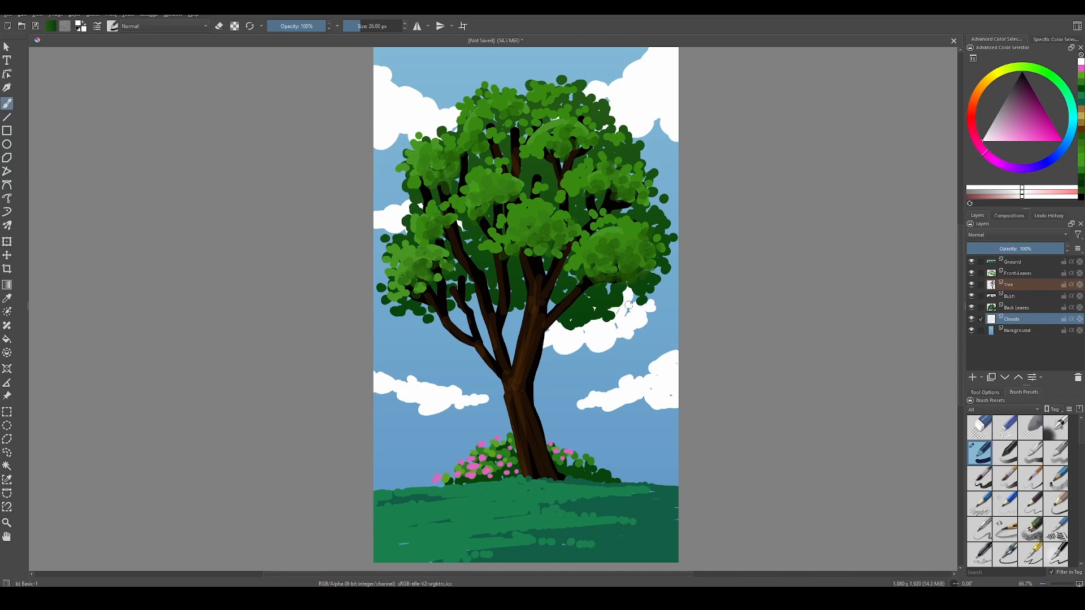
pyautogui.moveTo(529, 334); pyautogui.dragTo(498, 349)
pyautogui.moveTo(655, 302)
pyautogui.mouseDown()
pyautogui.moveTo(665, 322)
pyautogui.moveTo(649, 298)
pyautogui.moveTo(668, 278)
pyautogui.moveTo(649, 254)
pyautogui.moveTo(672, 246)
pyautogui.moveTo(677, 315)
pyautogui.moveTo(666, 318)
pyautogui.moveTo(678, 327)
pyautogui.moveTo(660, 326)
pyautogui.moveTo(639, 289)
pyautogui.moveTo(638, 305)
pyautogui.moveTo(654, 292)
pyautogui.moveTo(673, 310)
pyautogui.mouseUp()
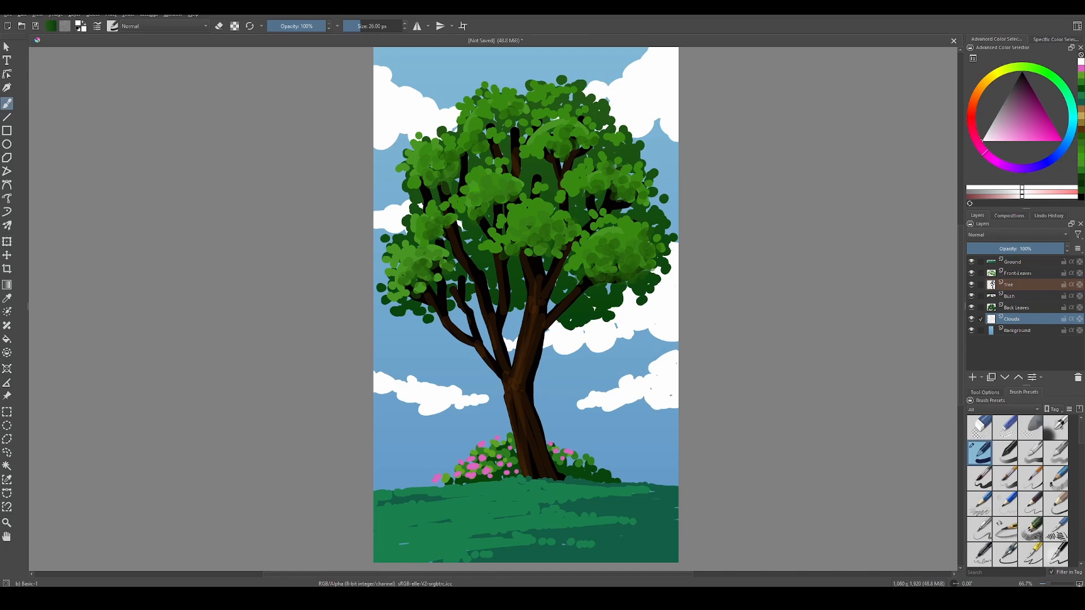
pyautogui.moveTo(415, 386); pyautogui.dragTo(377, 365)
pyautogui.moveTo(604, 387)
pyautogui.mouseDown()
pyautogui.moveTo(581, 405)
pyautogui.moveTo(673, 372)
pyautogui.moveTo(638, 405)
pyautogui.moveTo(623, 398)
pyautogui.moveTo(677, 377)
pyautogui.mouseUp()
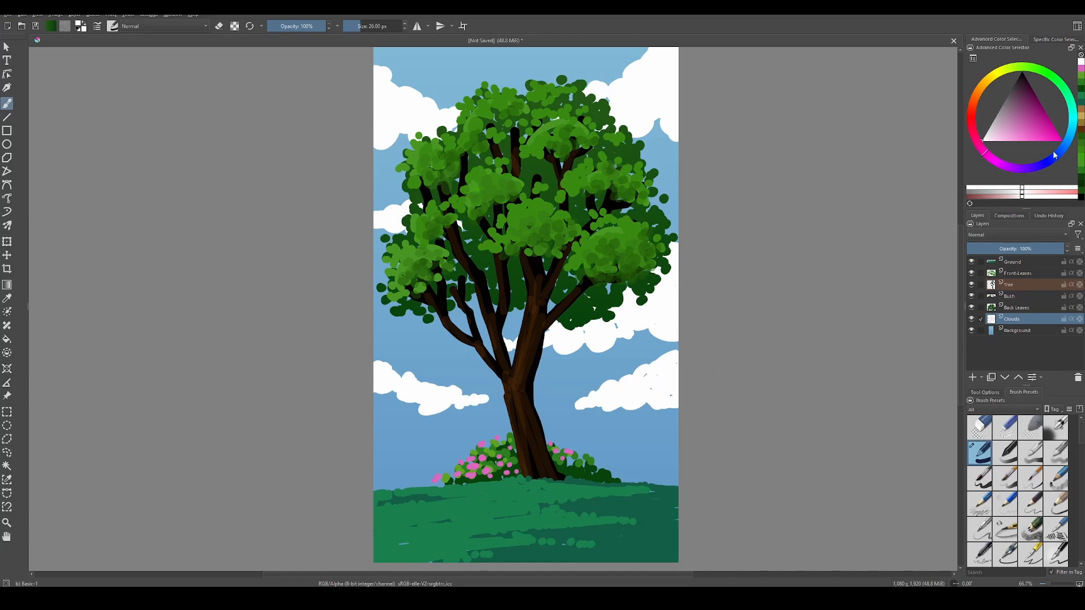
# Set the brush to a very pale blue-gray at reduced opacity and shade the low cloud left of the trunk.
pyautogui.moveTo(1053, 151); pyautogui.dragTo(1070, 134)
pyautogui.click(1013, 108)
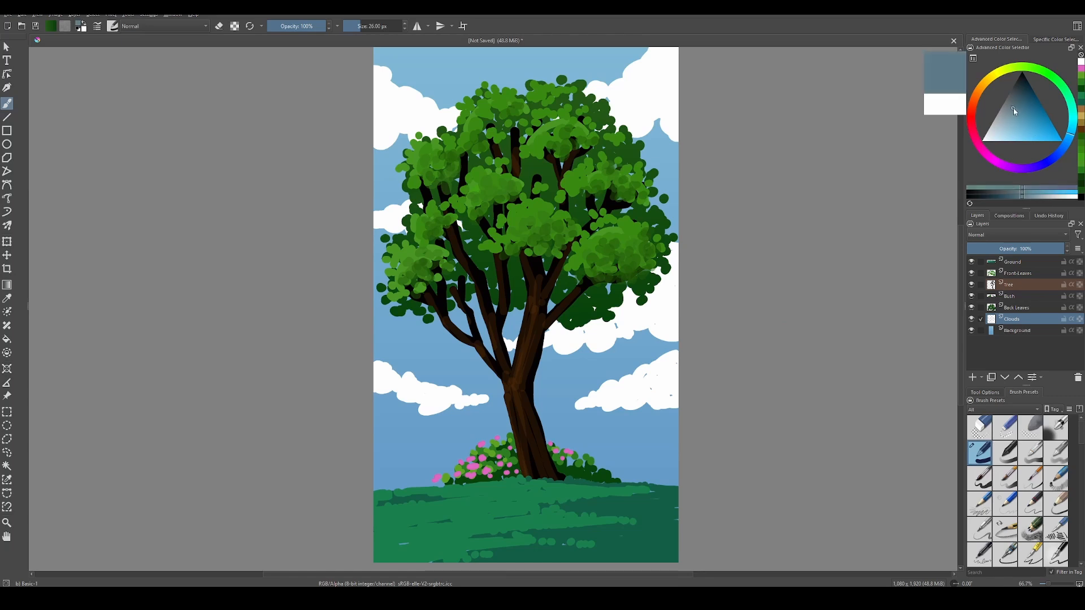
pyautogui.moveTo(1013, 107); pyautogui.dragTo(988, 137)
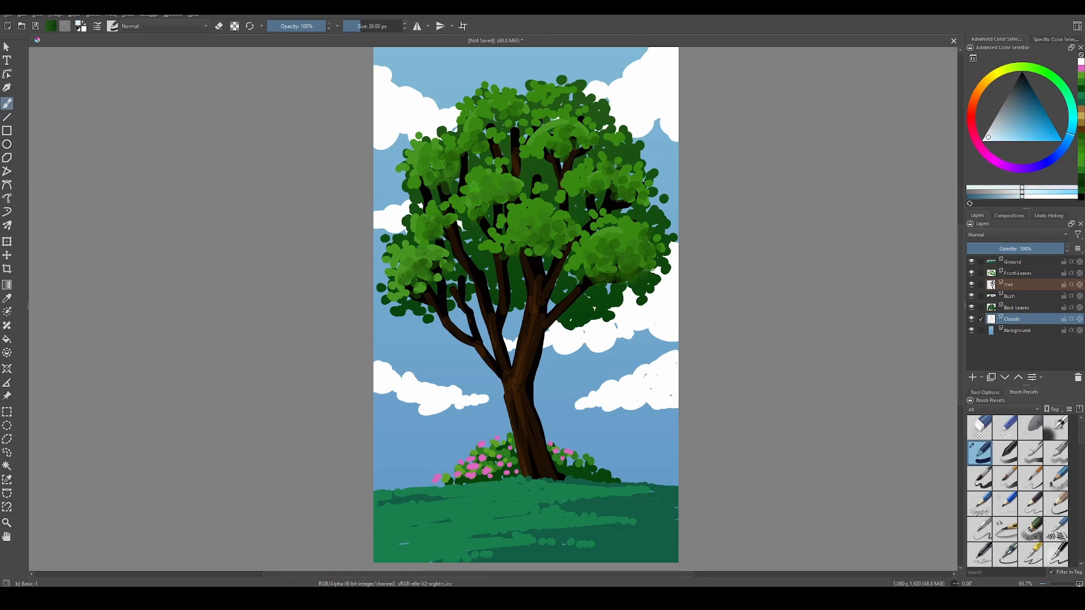
pyautogui.moveTo(299, 29); pyautogui.dragTo(287, 29)
pyautogui.moveTo(492, 406)
pyautogui.mouseDown()
pyautogui.moveTo(453, 399)
pyautogui.moveTo(430, 412)
pyautogui.moveTo(451, 396)
pyautogui.moveTo(434, 411)
pyautogui.mouseUp()
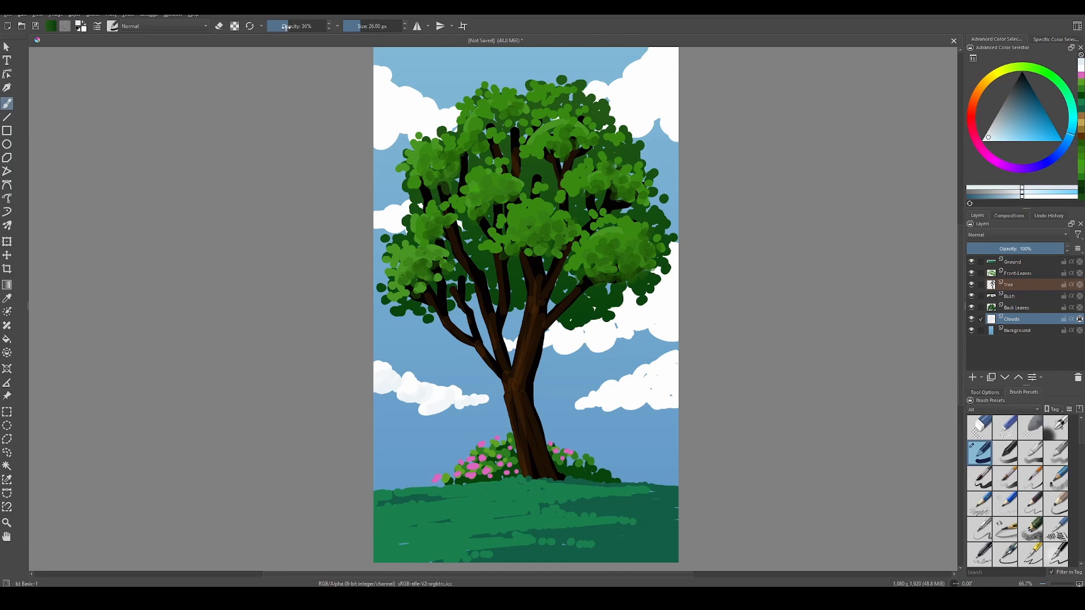
# Set the brush opacity to 50% and shade the low right cloud, the cloud beneath the crown and both upper-corner clouds.
pyautogui.moveTo(287, 27); pyautogui.dragTo(313, 26)
pyautogui.moveTo(629, 412)
pyautogui.mouseDown()
pyautogui.moveTo(636, 405)
pyautogui.moveTo(647, 390)
pyautogui.moveTo(624, 398)
pyautogui.moveTo(630, 391)
pyautogui.moveTo(609, 408)
pyautogui.moveTo(623, 389)
pyautogui.moveTo(591, 403)
pyautogui.moveTo(647, 386)
pyautogui.moveTo(658, 404)
pyautogui.moveTo(672, 379)
pyautogui.mouseUp()
pyautogui.moveTo(671, 332)
pyautogui.mouseDown()
pyautogui.moveTo(656, 310)
pyautogui.moveTo(637, 323)
pyautogui.moveTo(625, 313)
pyautogui.moveTo(597, 350)
pyautogui.mouseUp()
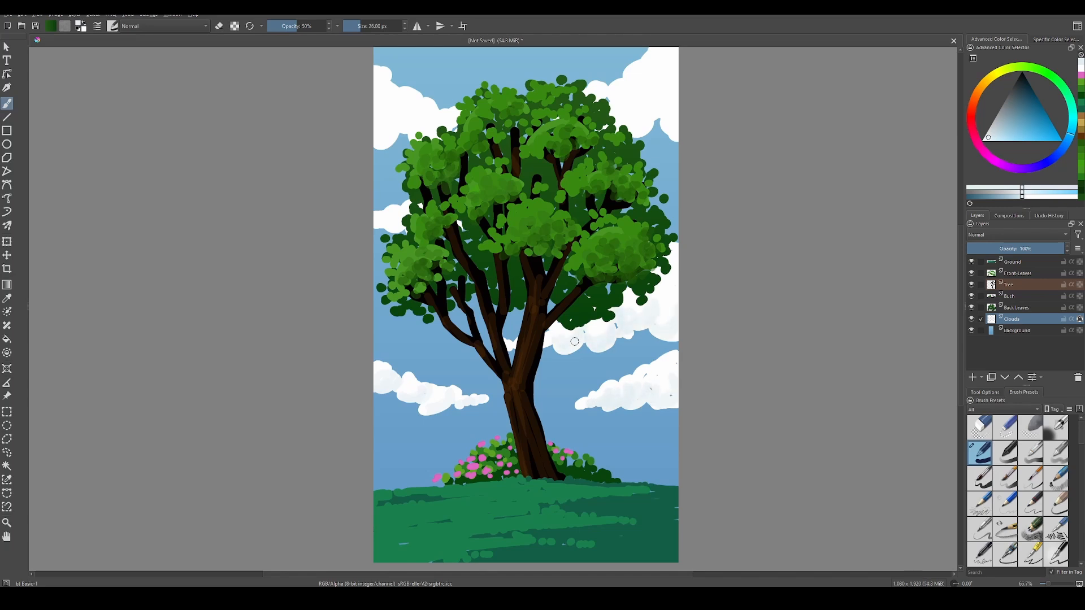
pyautogui.moveTo(636, 125)
pyautogui.mouseDown()
pyautogui.moveTo(644, 99)
pyautogui.moveTo(649, 114)
pyautogui.mouseUp()
pyautogui.moveTo(390, 133)
pyautogui.mouseDown()
pyautogui.moveTo(395, 117)
pyautogui.moveTo(450, 120)
pyautogui.mouseUp()
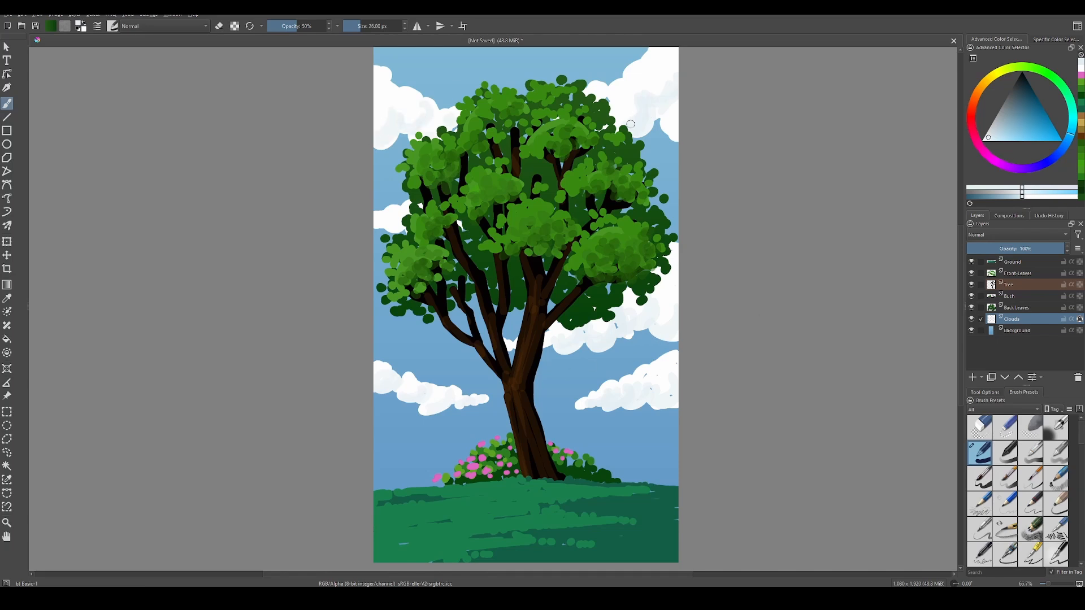
pyautogui.moveTo(630, 124)
pyautogui.mouseDown()
pyautogui.moveTo(669, 77)
pyautogui.moveTo(668, 127)
pyautogui.mouseUp()
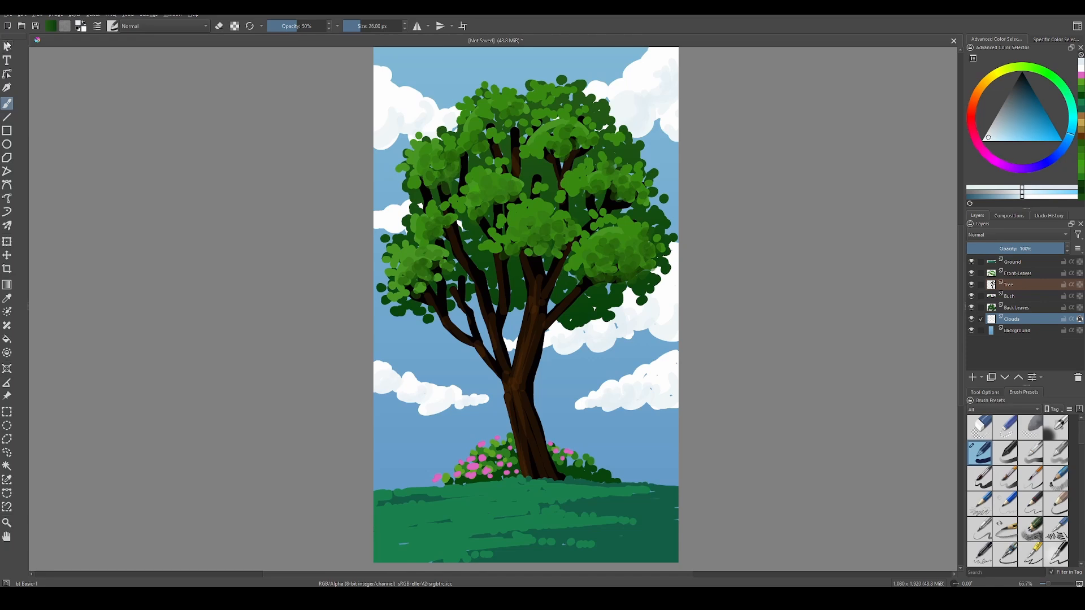
# Save the painting as a Krita document named Test-Tree.
pyautogui.click(9, 50)
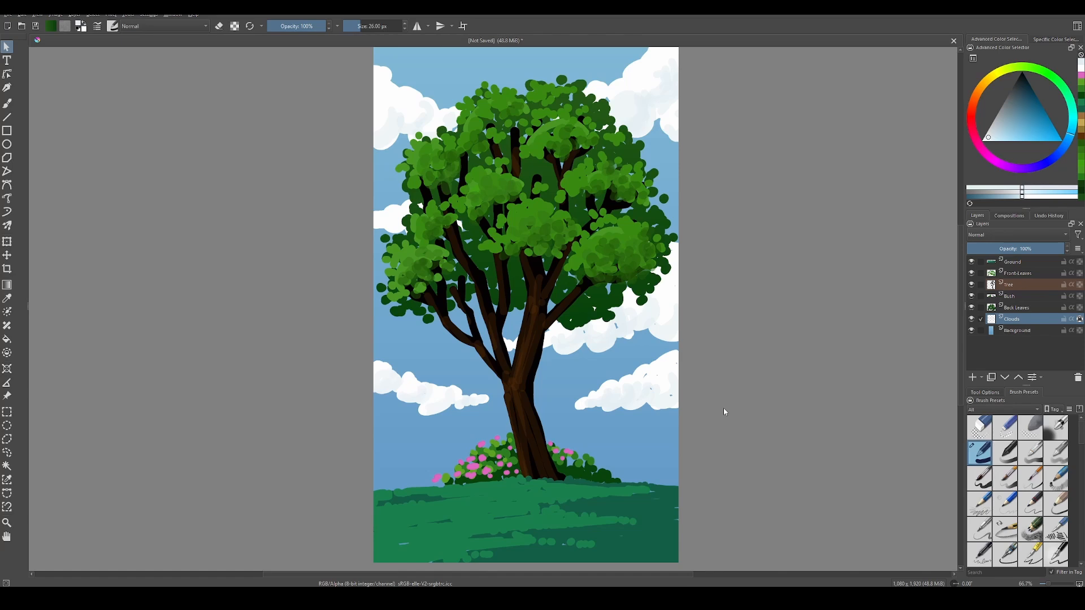
pyautogui.hotkey('ctrl', 's')
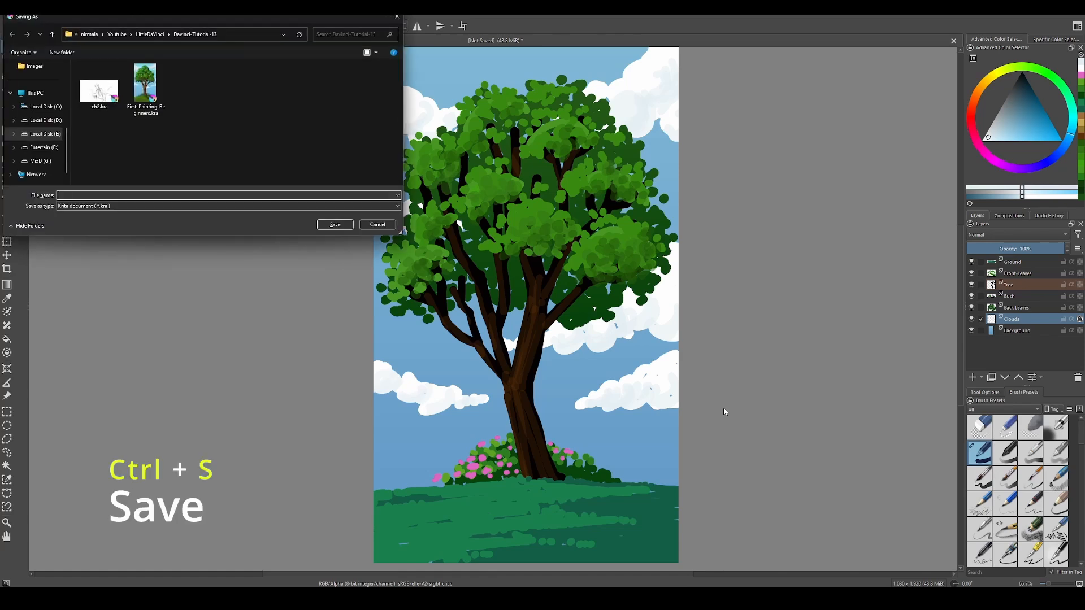
pyautogui.write('Test-Tree')
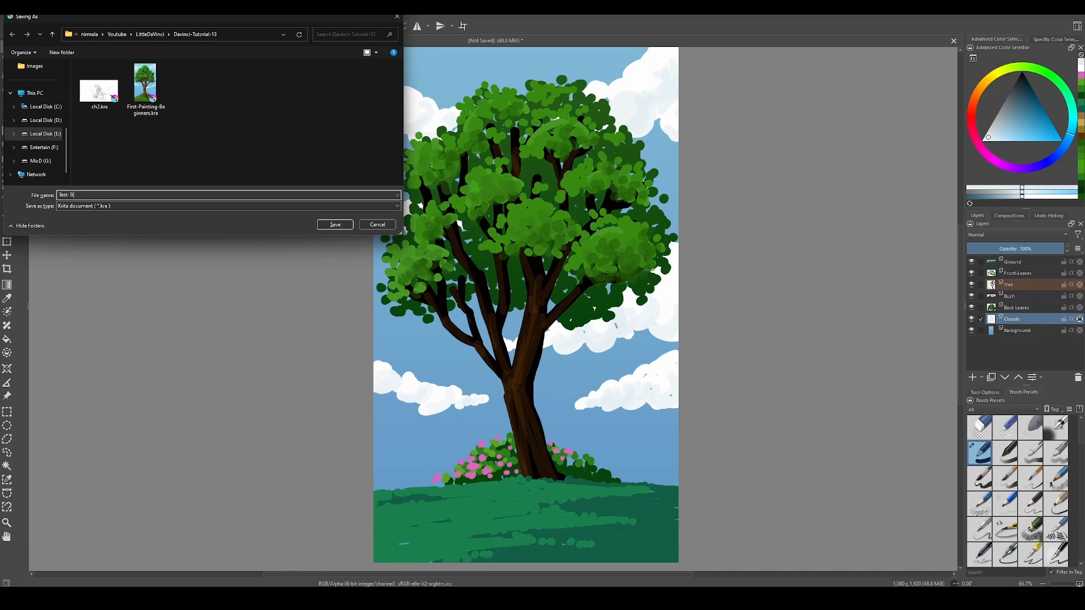
pyautogui.click(336, 225)
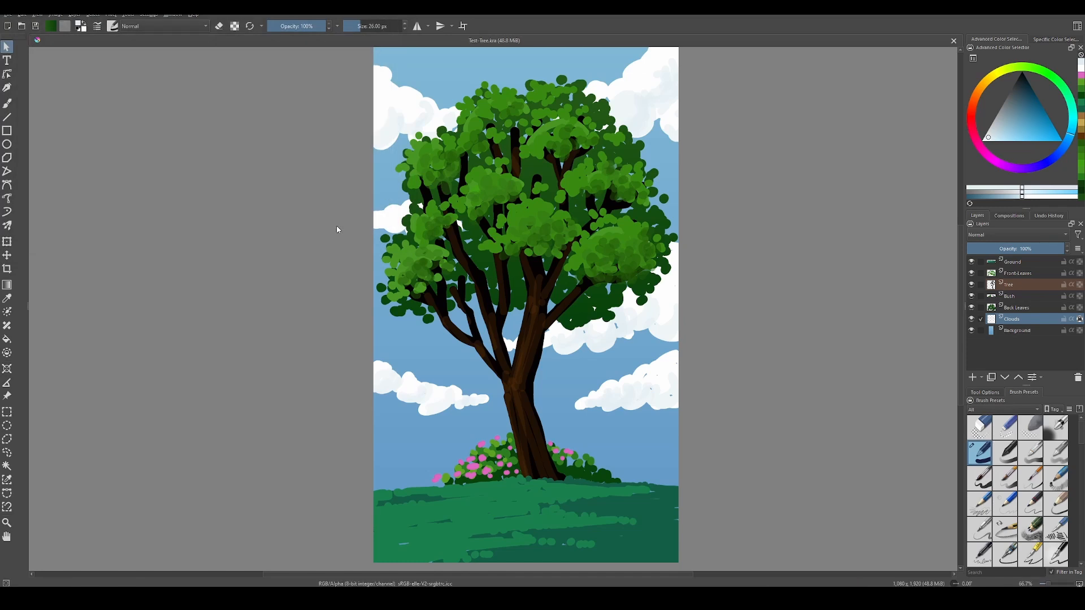
# Toggle the visibility of the Tree layer, then of the selected Front Leaves layer, to examine what each one contains.
pyautogui.click(972, 286)
pyautogui.click(972, 286)
pyautogui.click(972, 285)
pyautogui.click(972, 286)
pyautogui.click(1017, 274)
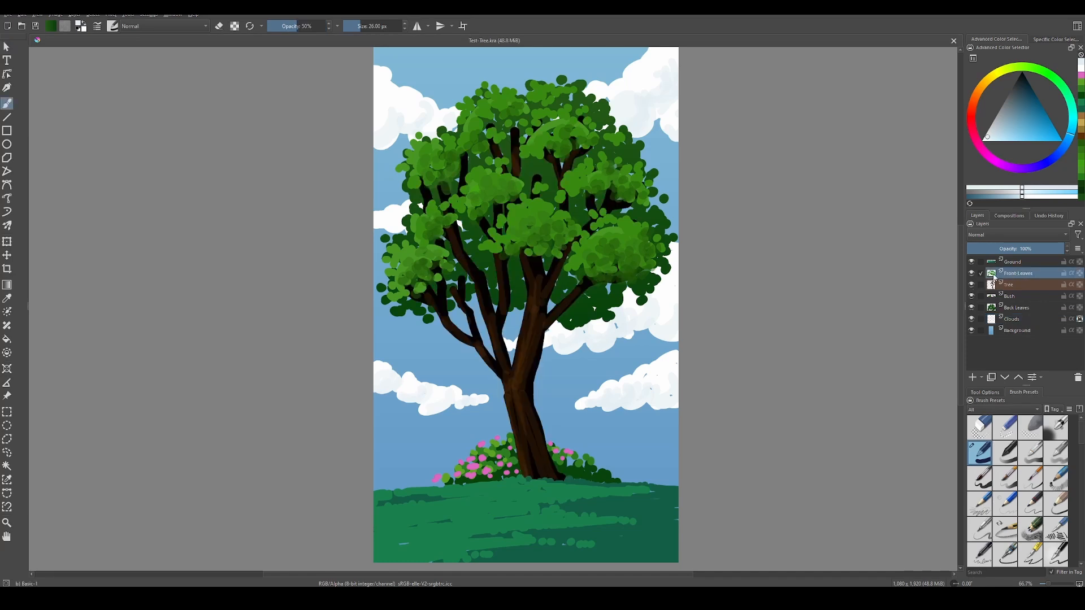
pyautogui.click(973, 275)
pyautogui.click(973, 275)
pyautogui.click(972, 275)
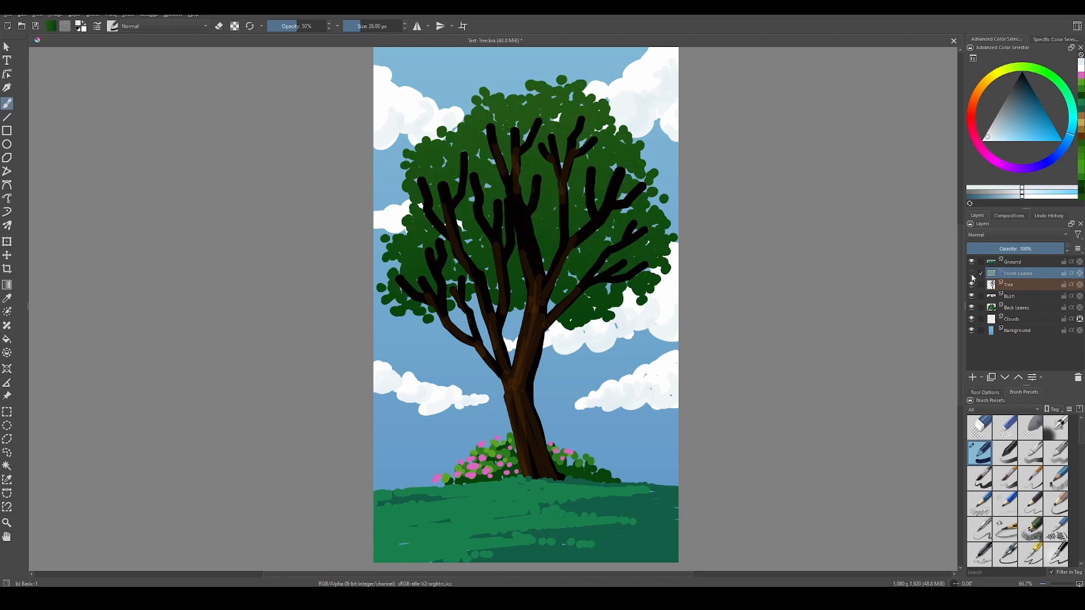
pyautogui.click(973, 275)
pyautogui.click(972, 275)
pyautogui.click(972, 276)
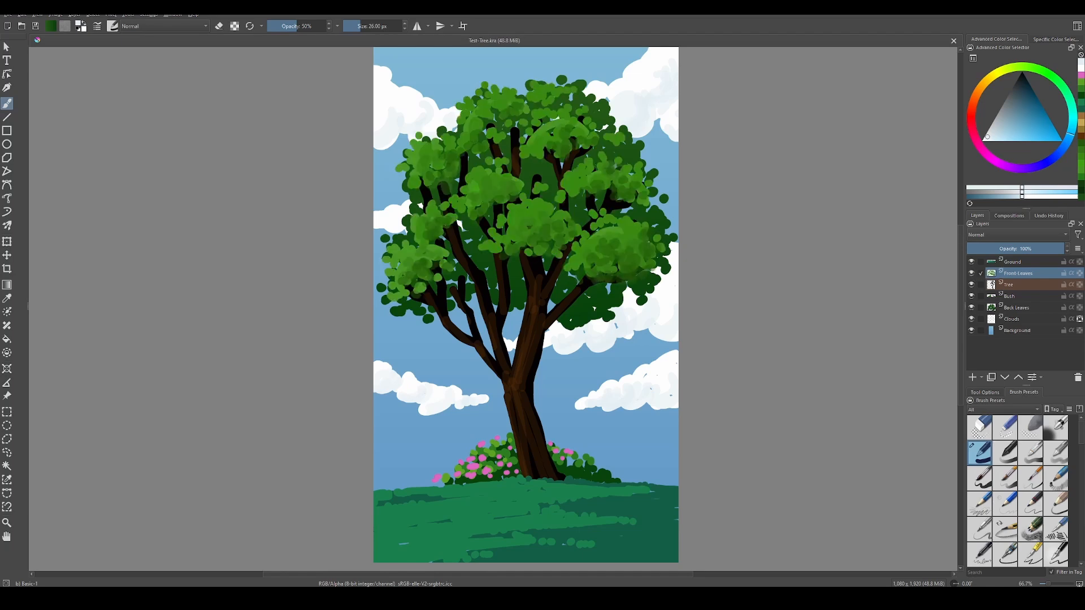
# Apply an HSV/HSL adjustment to the Front Leaves layer with hue -53 and saturation 27 for a golden yellow.
pyautogui.hotkey('ctrl', 'u')
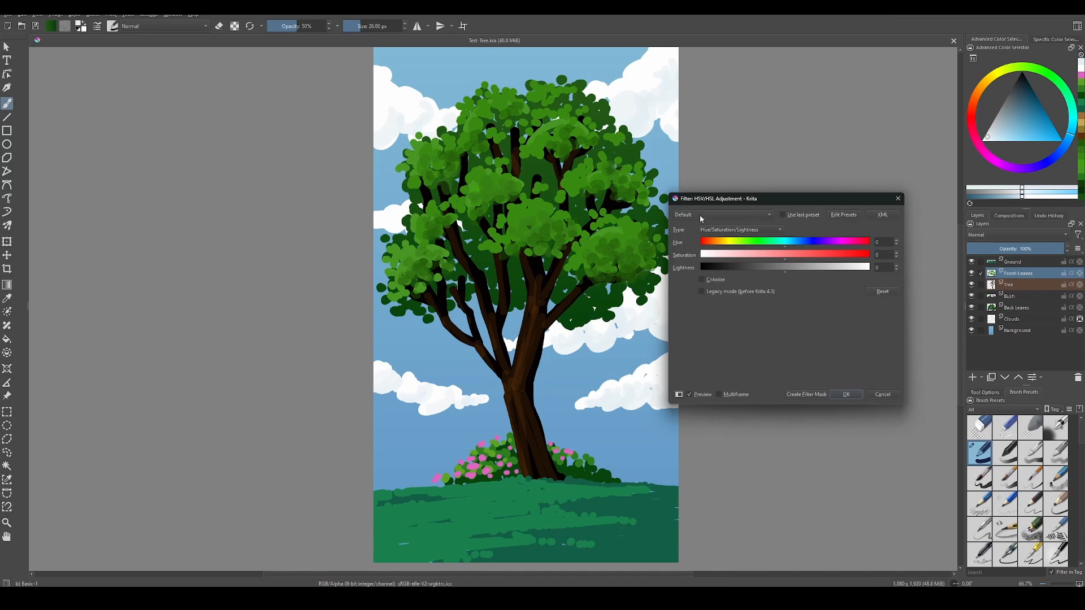
pyautogui.moveTo(793, 244); pyautogui.dragTo(857, 258)
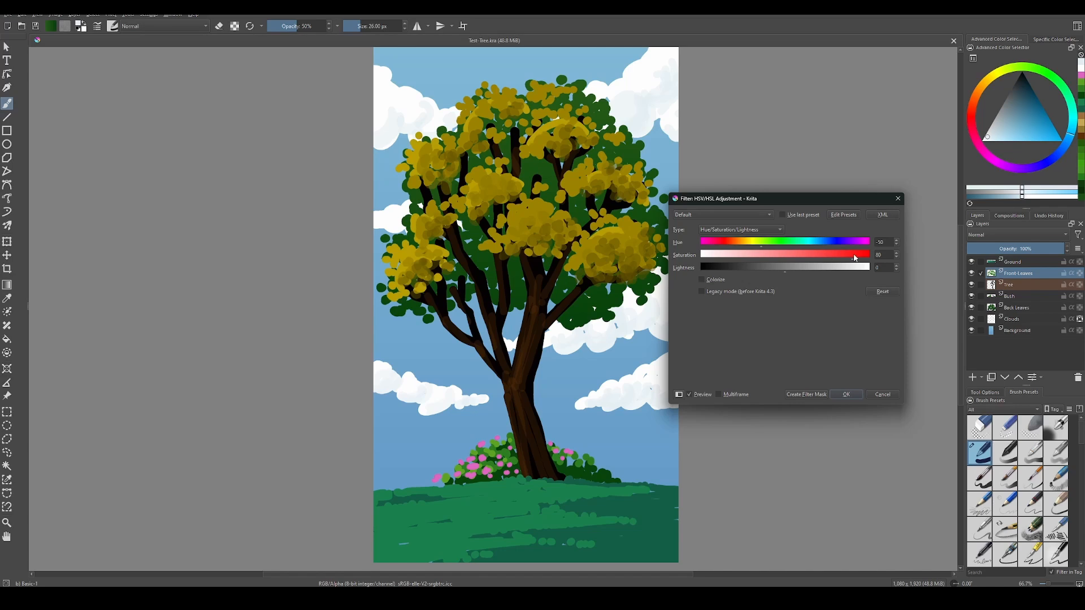
pyautogui.moveTo(762, 243)
pyautogui.mouseDown()
pyautogui.moveTo(736, 242)
pyautogui.moveTo(761, 241)
pyautogui.mouseUp()
pyautogui.moveTo(785, 256); pyautogui.dragTo(810, 256)
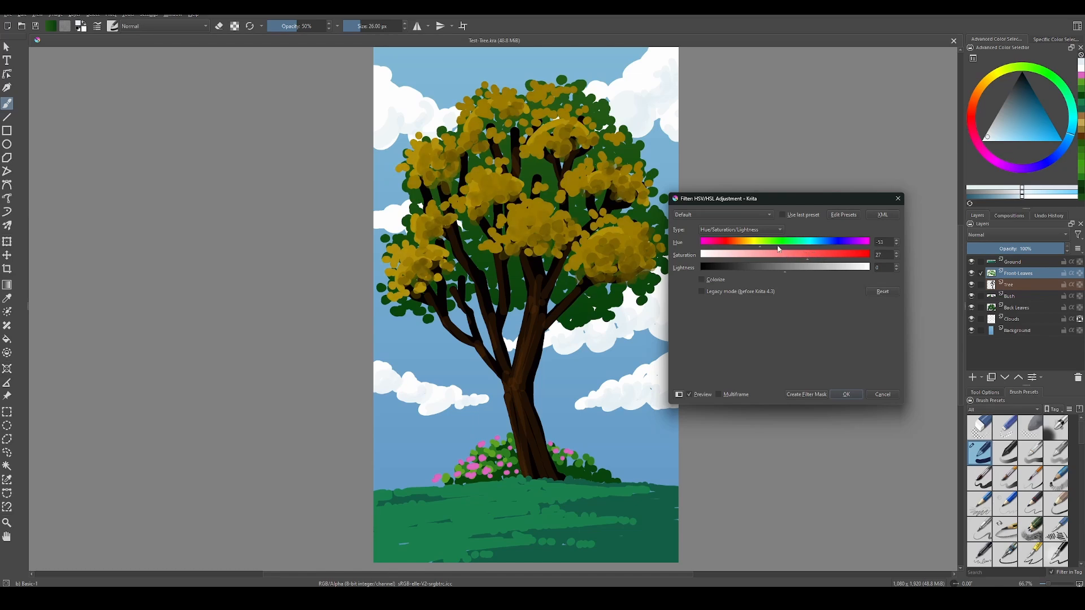
pyautogui.click(848, 395)
# Brighten the Front Leaves layer with a color adjustment curve, raising the midpoint to input 115 and output 130.
pyautogui.hotkey('ctrl', 'm')
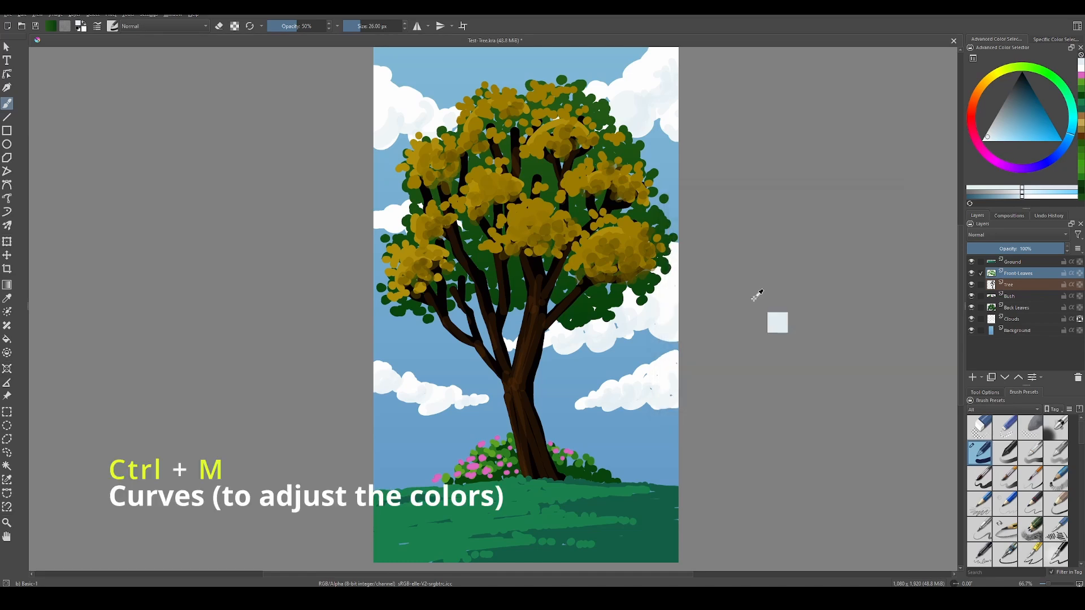
pyautogui.moveTo(784, 301); pyautogui.dragTo(781, 294)
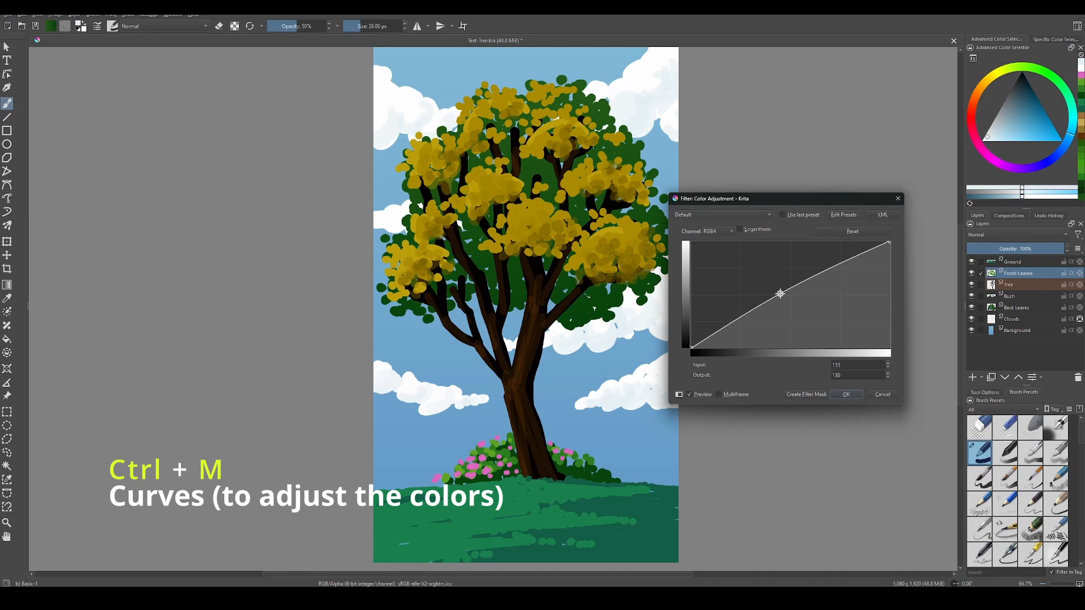
pyautogui.click(845, 395)
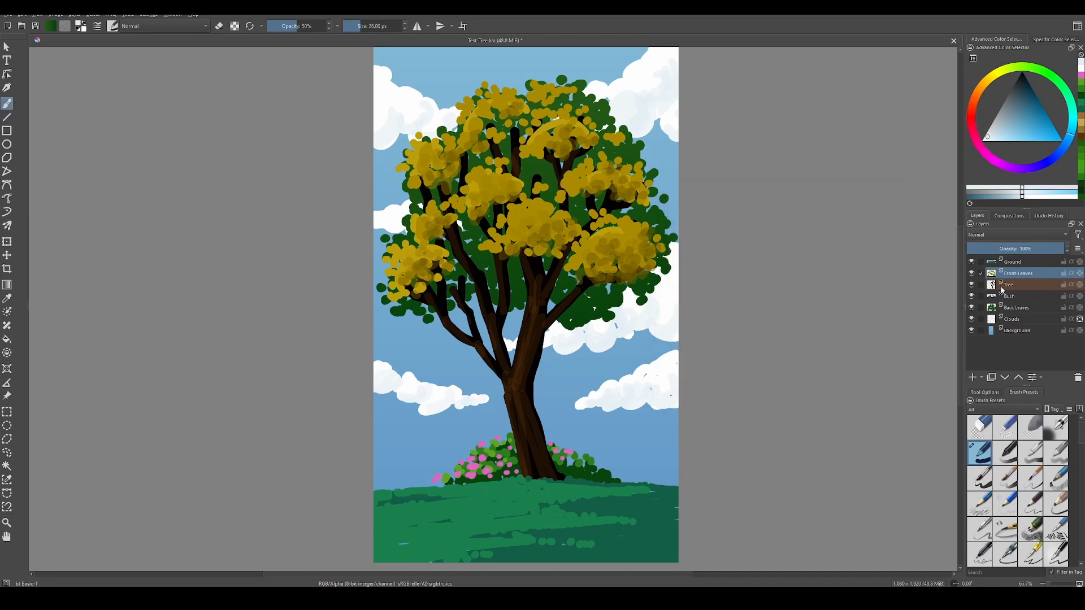
# Check the Back Leaves layer's visibility and recolor it autumn brown with an HSV/HSL adjustment using hue -83 and higher saturation.
pyautogui.click(1010, 310)
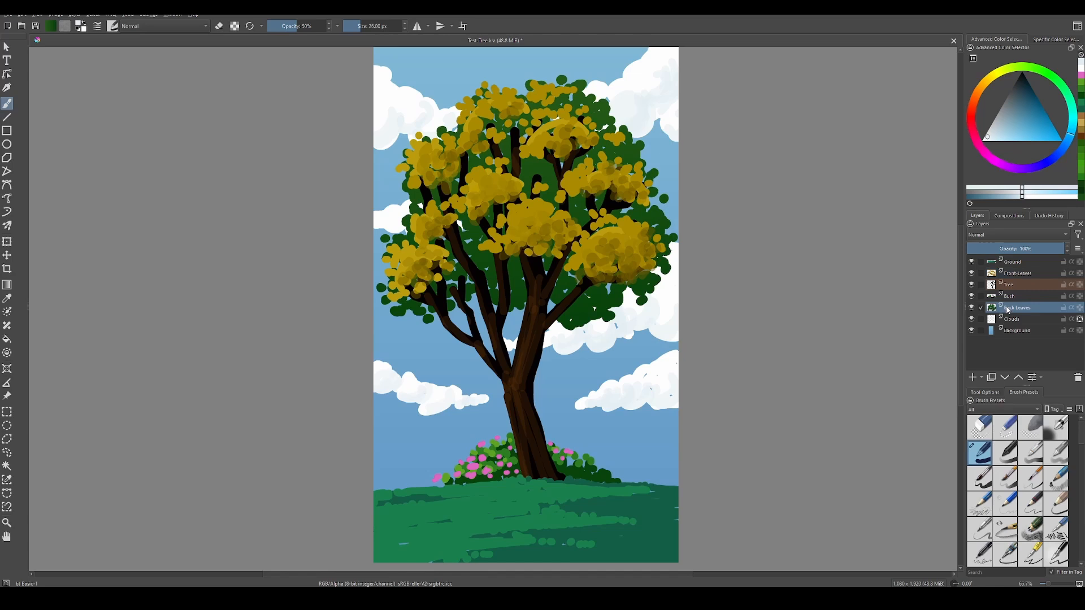
pyautogui.click(972, 308)
pyautogui.click(972, 308)
pyautogui.click(972, 308)
pyautogui.click(972, 308)
pyautogui.hotkey('ctrl', 'u')
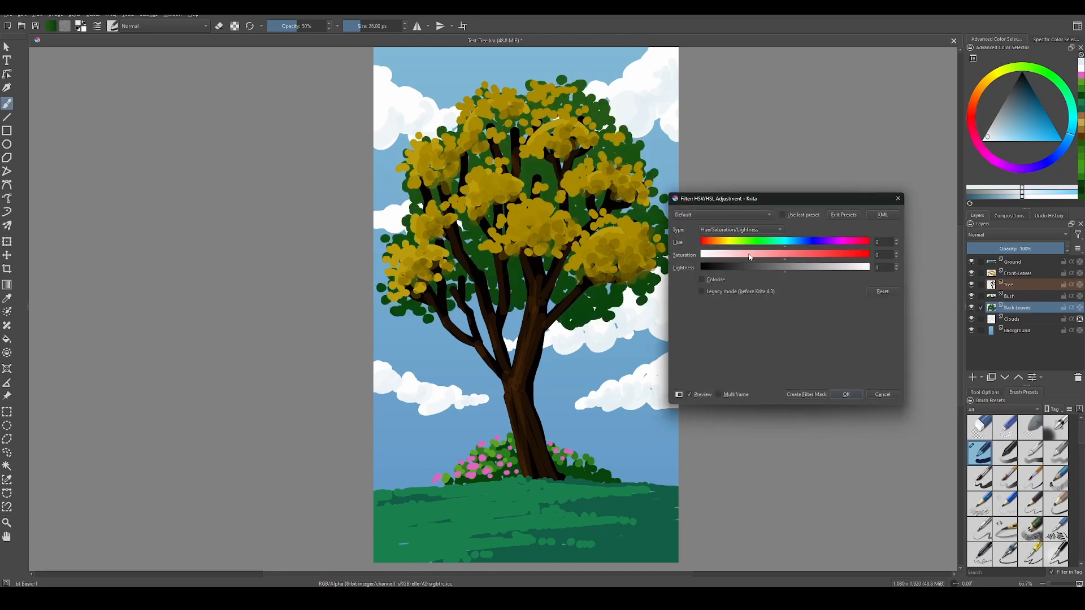
pyautogui.moveTo(781, 238); pyautogui.dragTo(752, 240)
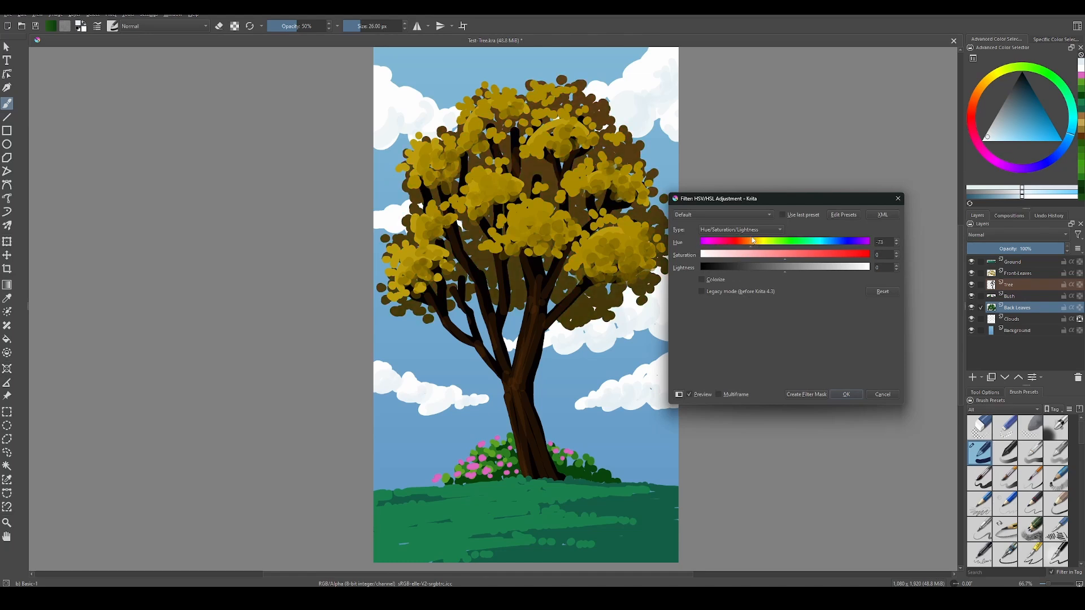
pyautogui.moveTo(783, 255)
pyautogui.mouseDown()
pyautogui.moveTo(809, 256)
pyautogui.moveTo(742, 241)
pyautogui.mouseUp()
pyautogui.moveTo(746, 238); pyautogui.dragTo(747, 241)
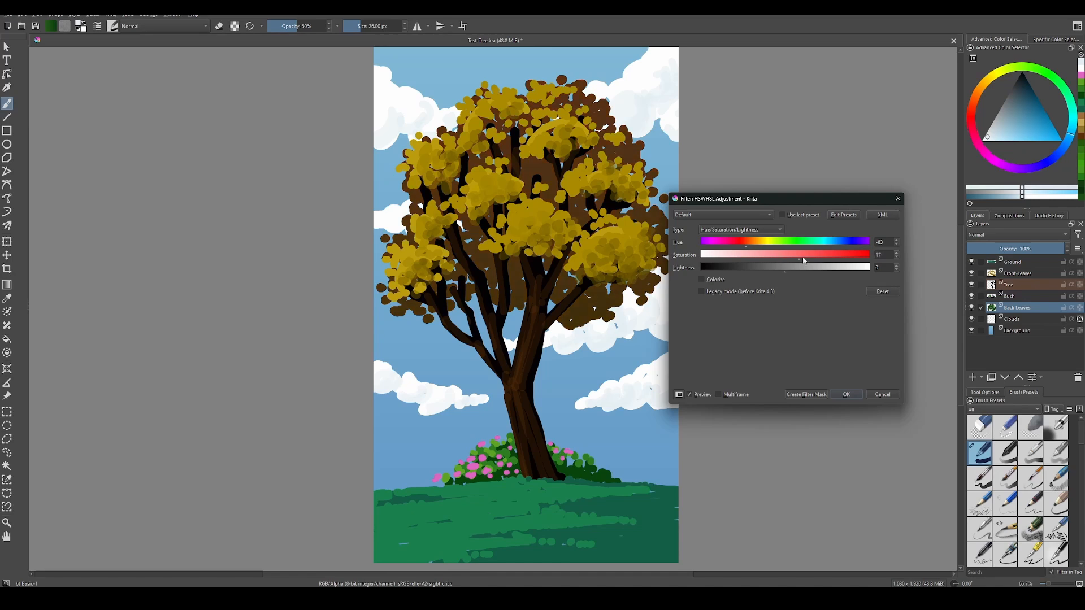
pyautogui.moveTo(787, 261); pyautogui.dragTo(804, 259)
pyautogui.click(847, 395)
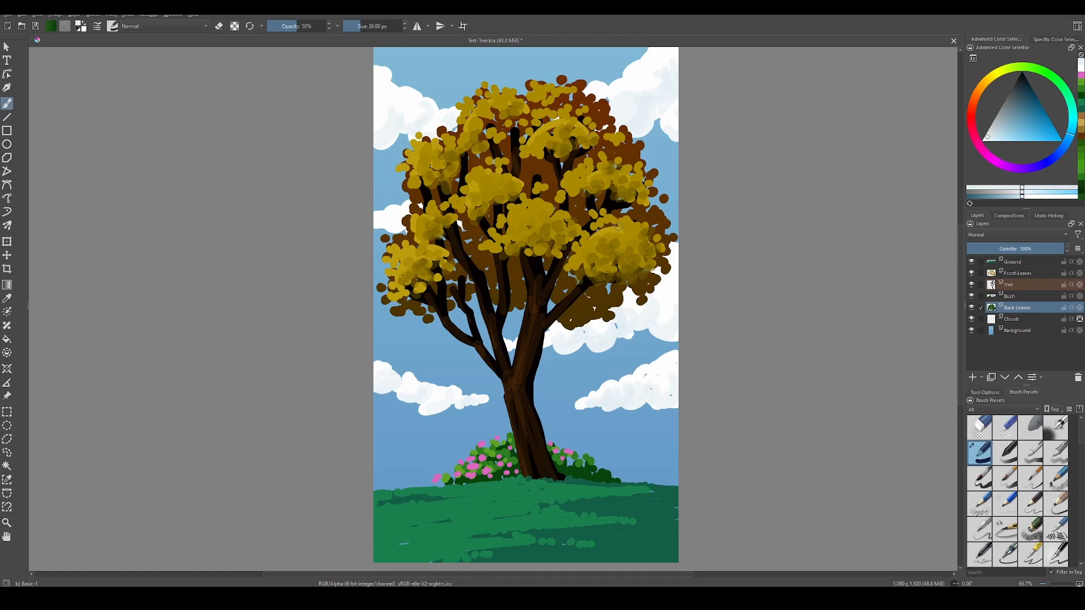
# Select the Tree layer, hide and show Front Leaves to check the branches, and select Front Leaves again.
pyautogui.click(1017, 287)
pyautogui.click(972, 273)
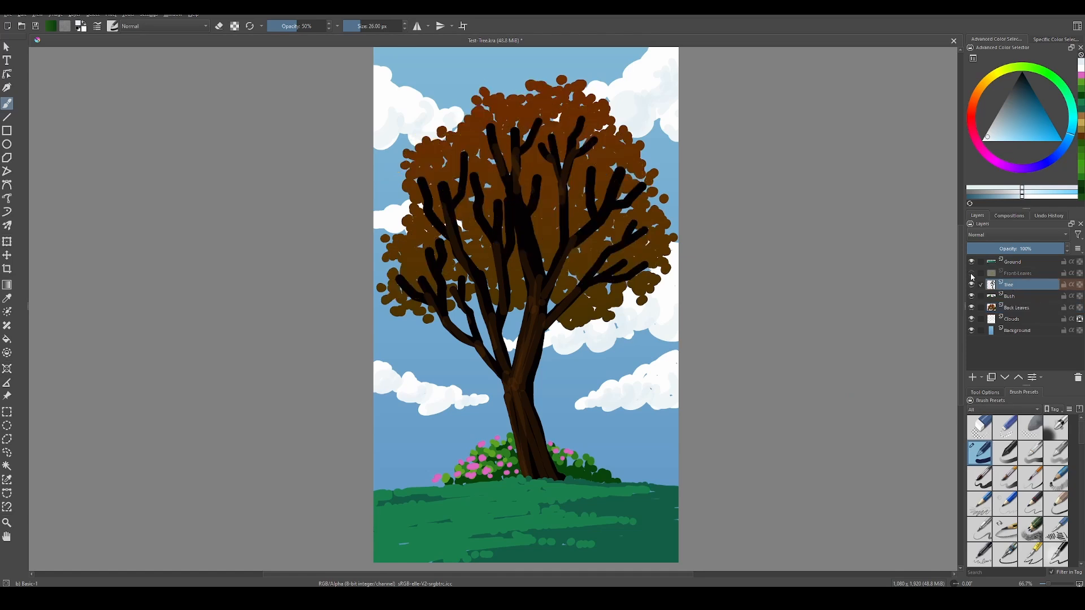
pyautogui.click(971, 273)
pyautogui.click(1019, 275)
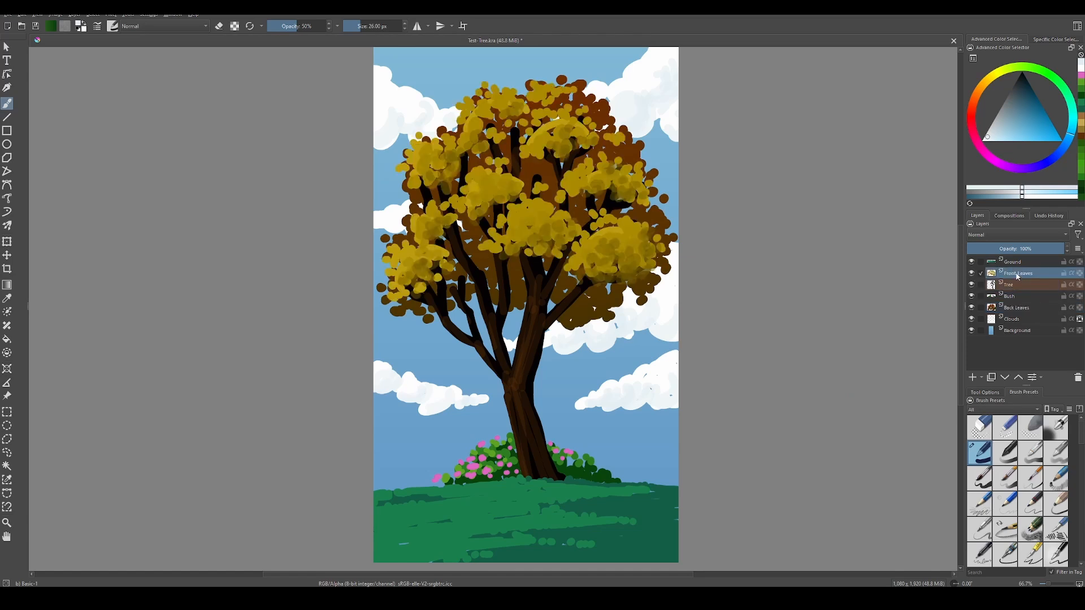
# Duplicate the Front Leaves layer, try shifting the copy downward and undo that move.
pyautogui.rightClick(1019, 276)
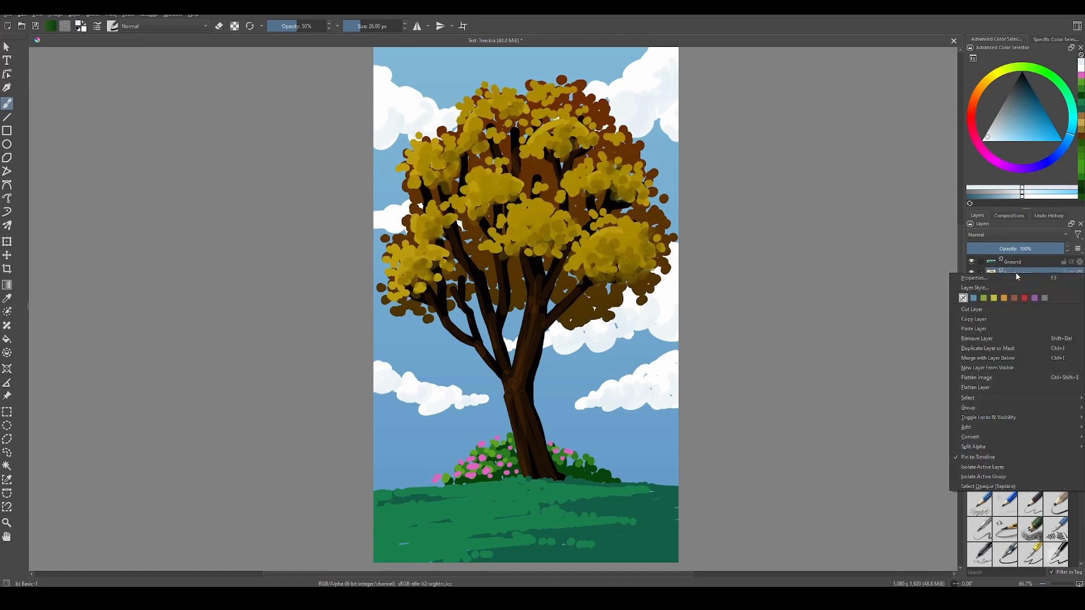
pyautogui.click(993, 349)
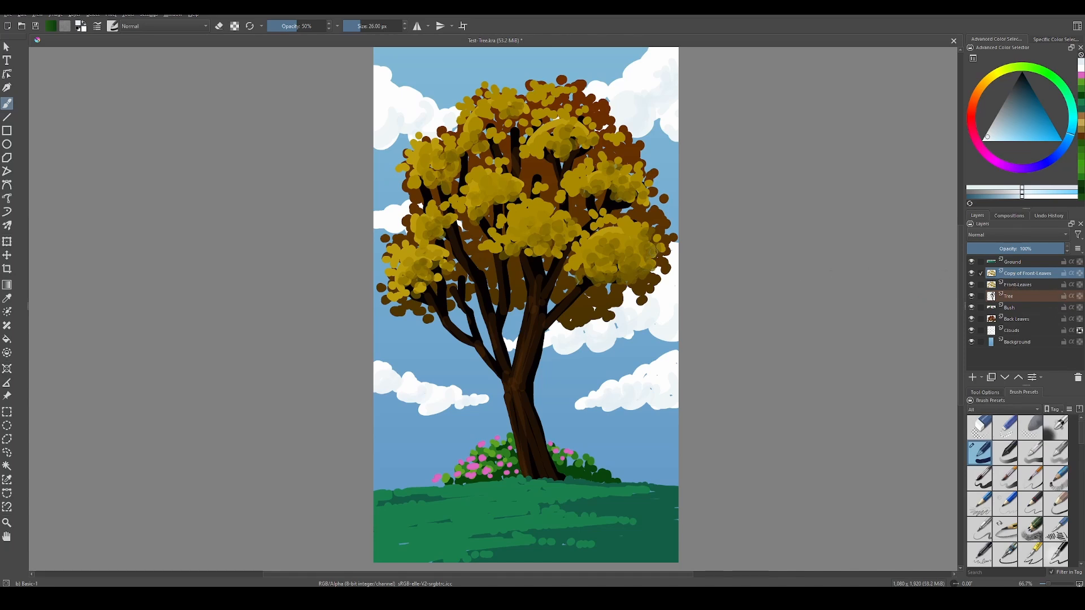
pyautogui.press('t')
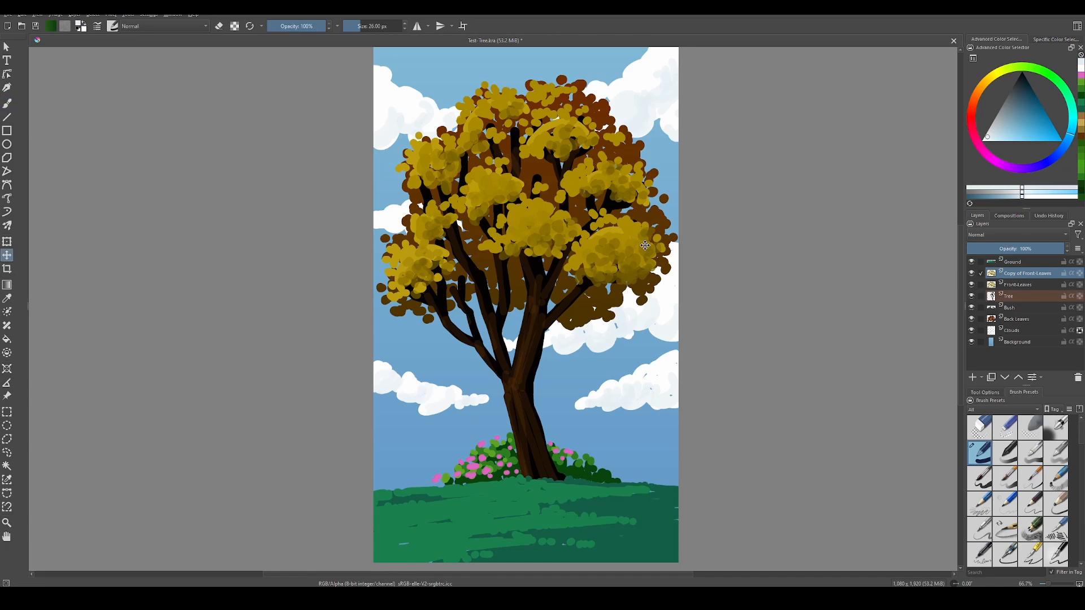
pyautogui.moveTo(604, 246); pyautogui.dragTo(604, 260)
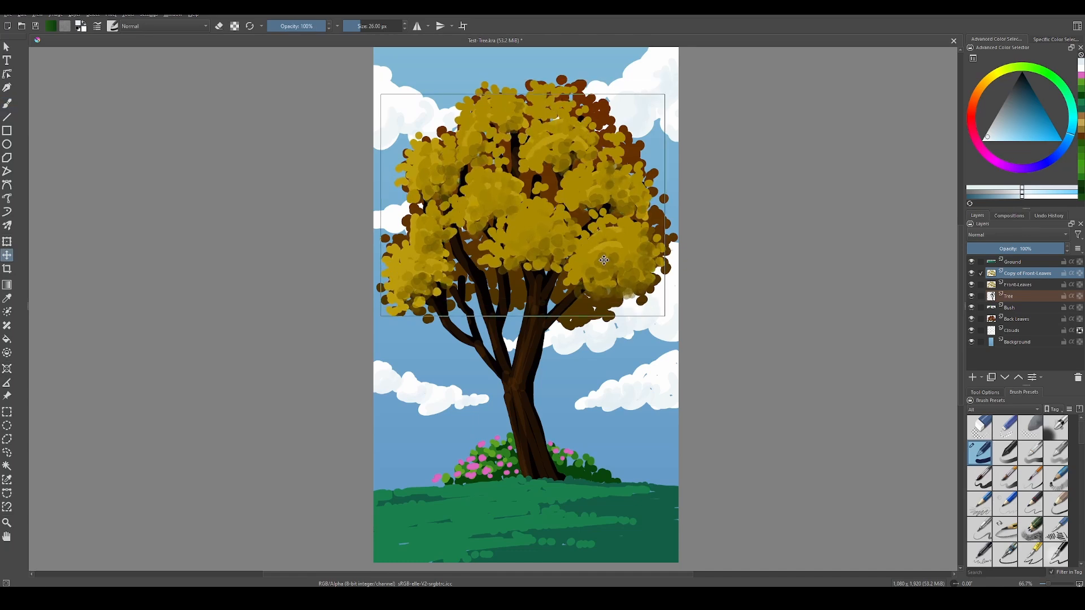
pyautogui.hotkey('ctrl', 'z')
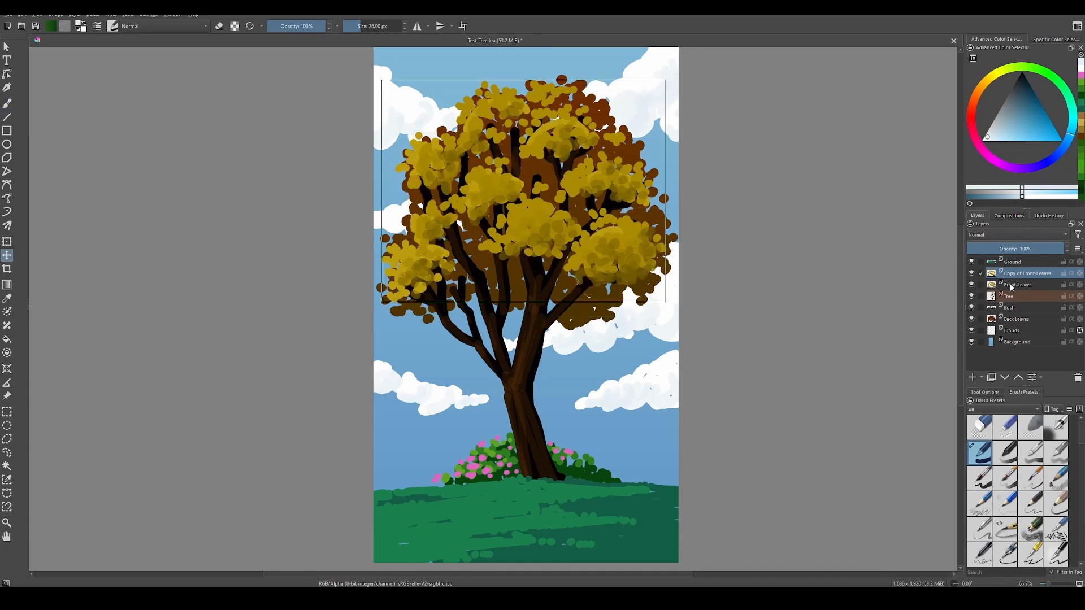
# Move the original Front Leaves layer slightly down and right, and lower its opacity to 49% as a leaf shadow.
pyautogui.click(1011, 285)
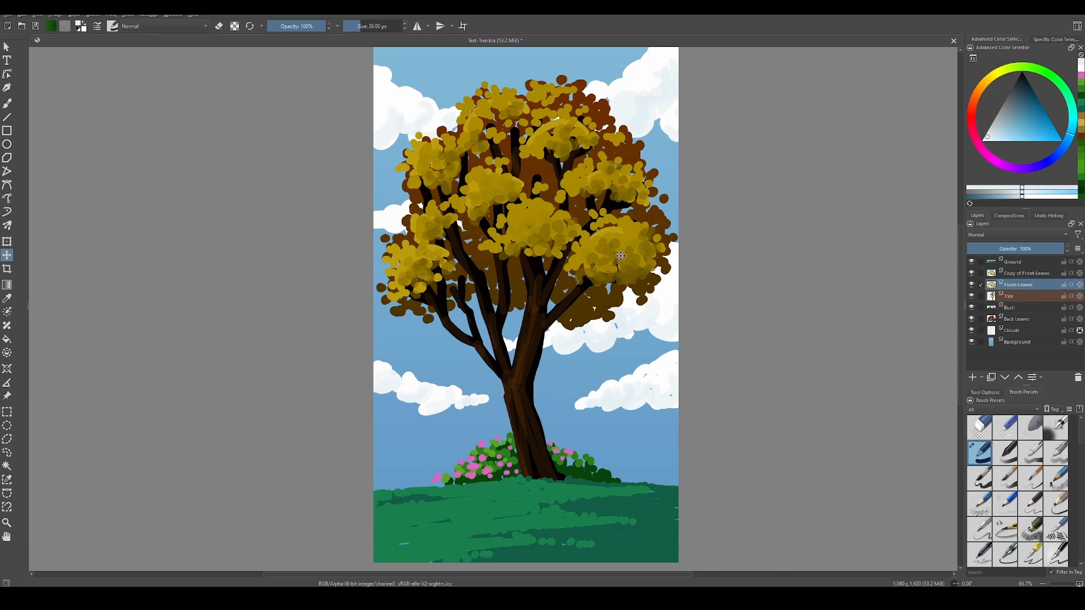
pyautogui.moveTo(621, 256); pyautogui.dragTo(625, 266)
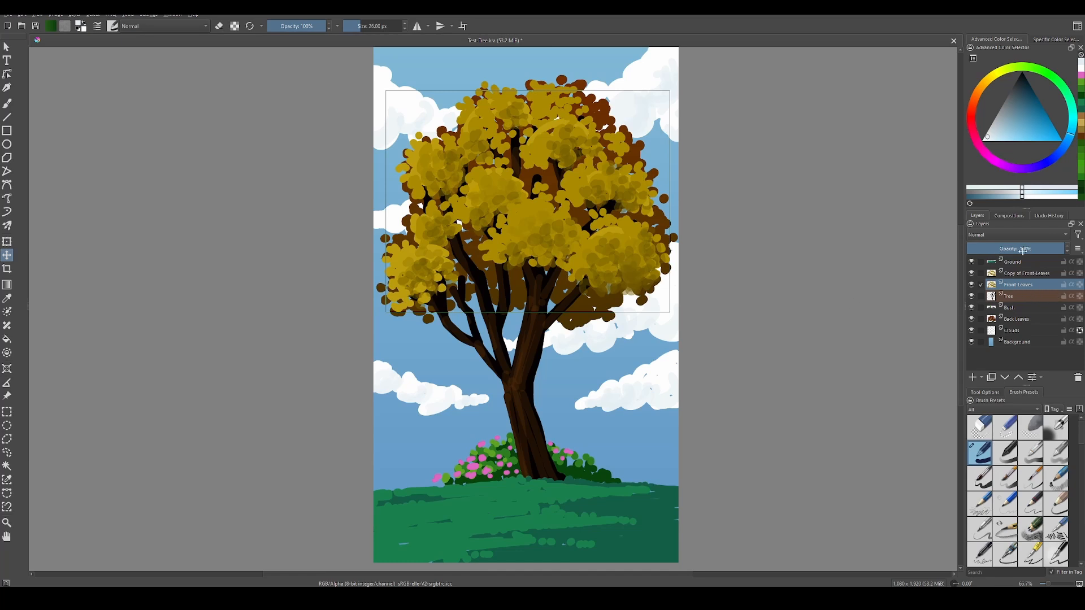
pyautogui.moveTo(1041, 249); pyautogui.dragTo(1015, 249)
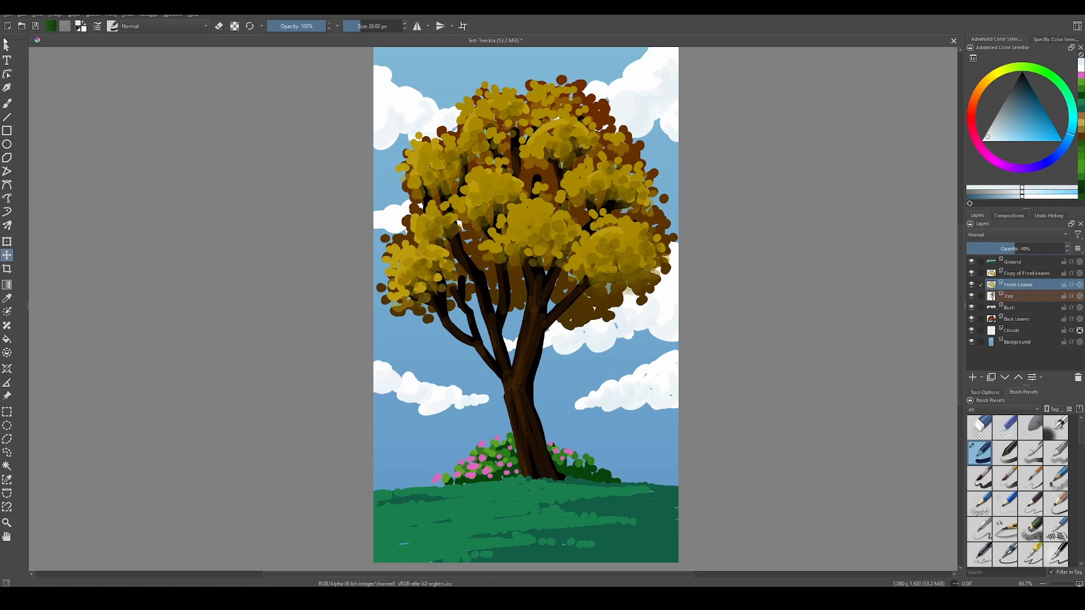
# Darken the original Front Leaves layer slightly with a color adjustment curve point at input 119 and output 112.
pyautogui.click(8, 46)
pyautogui.hotkey('ctrl', 'm')
pyautogui.click(784, 304)
pyautogui.moveTo(784, 304); pyautogui.dragTo(784, 301)
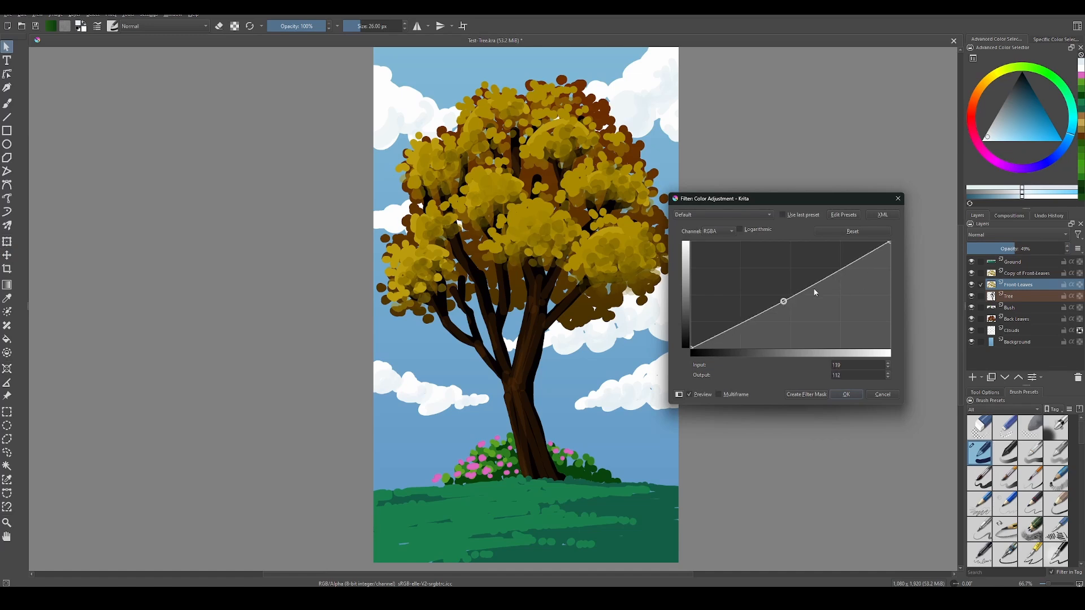
pyautogui.click(844, 392)
# Shift the original Front Leaves layer's hue slightly toward orange with an HSV/HSL adjustment.
pyautogui.hotkey('ctrl', 'u')
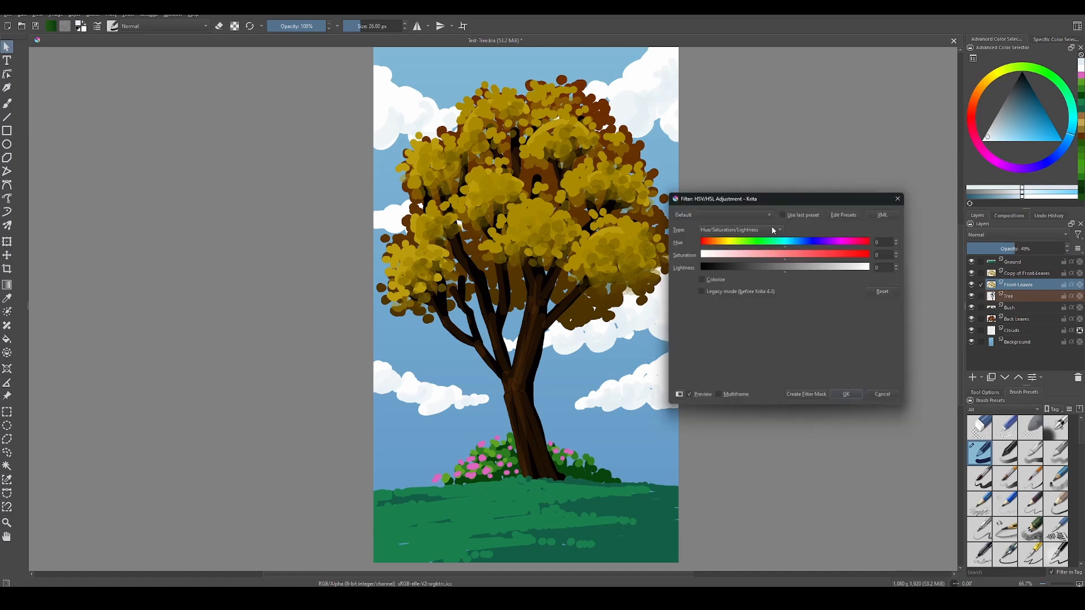
pyautogui.moveTo(732, 244); pyautogui.dragTo(783, 238)
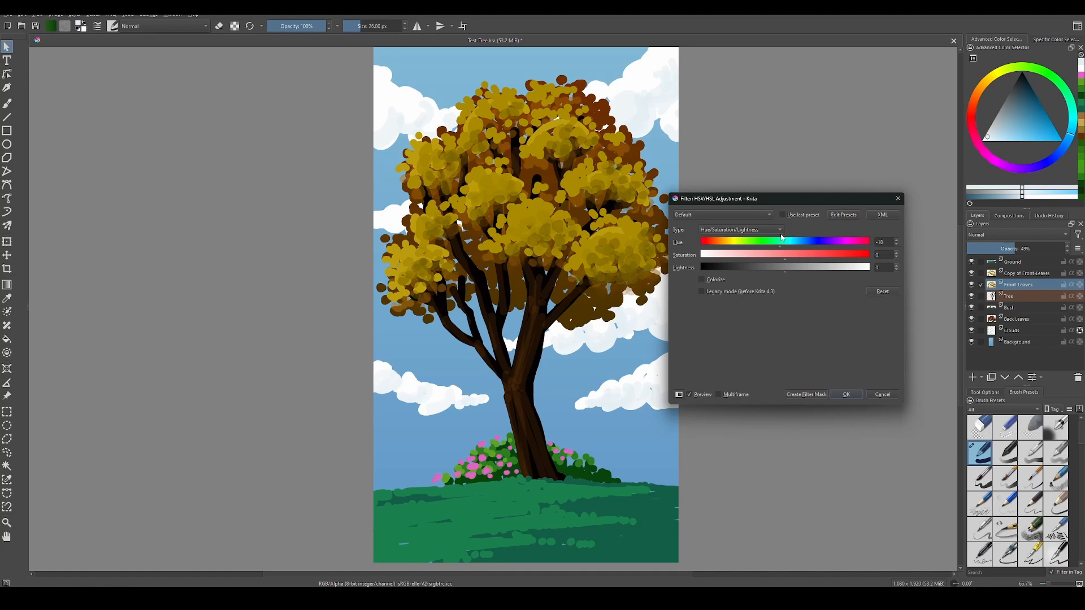
pyautogui.click(848, 395)
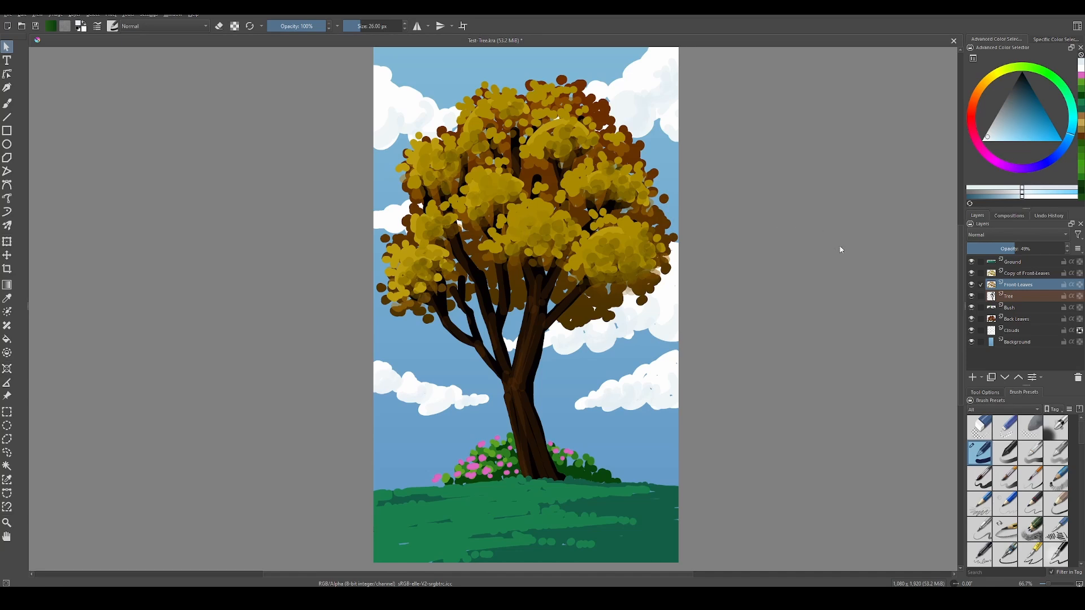
# Hide and show the Copy of Front Leaves, Tree, Bush and Back Leaves layers to examine the shadow leaves.
pyautogui.click(973, 274)
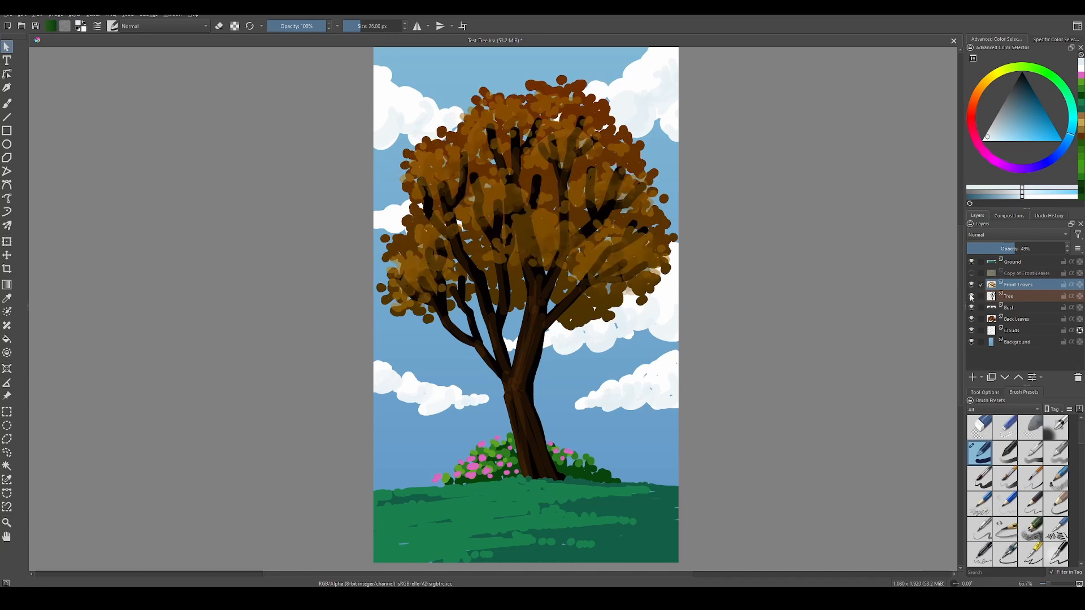
pyautogui.click(972, 296)
pyautogui.click(972, 308)
pyautogui.click(973, 319)
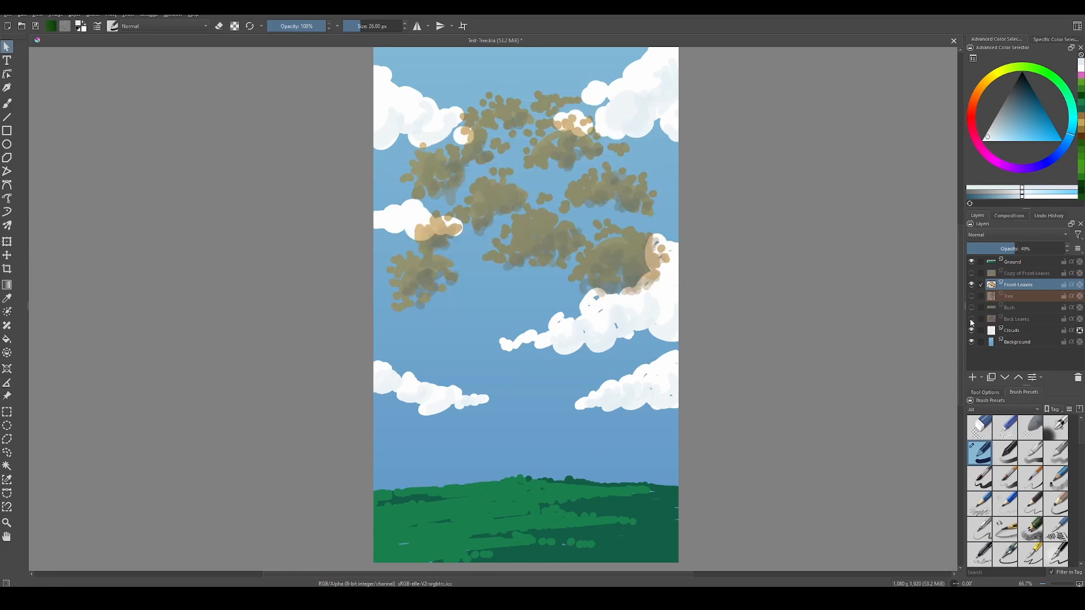
pyautogui.click(972, 274)
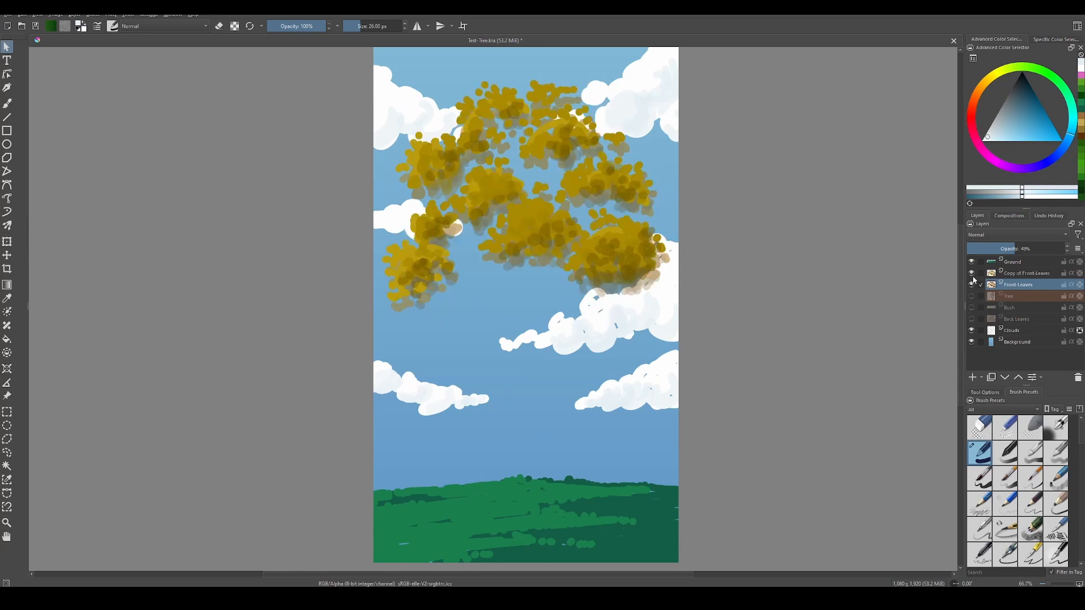
pyautogui.click(972, 296)
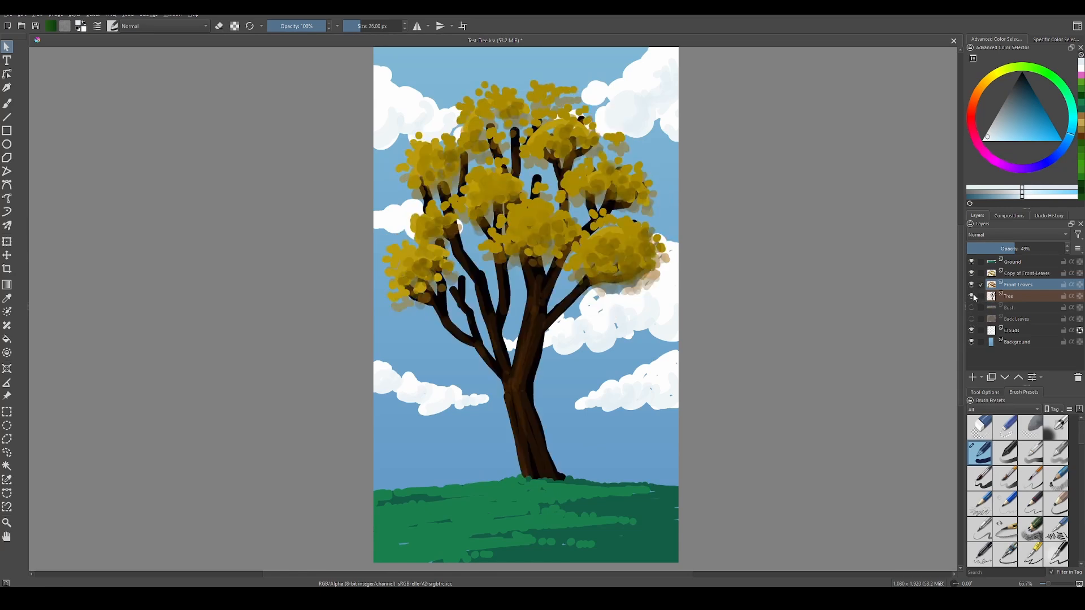
pyautogui.click(973, 308)
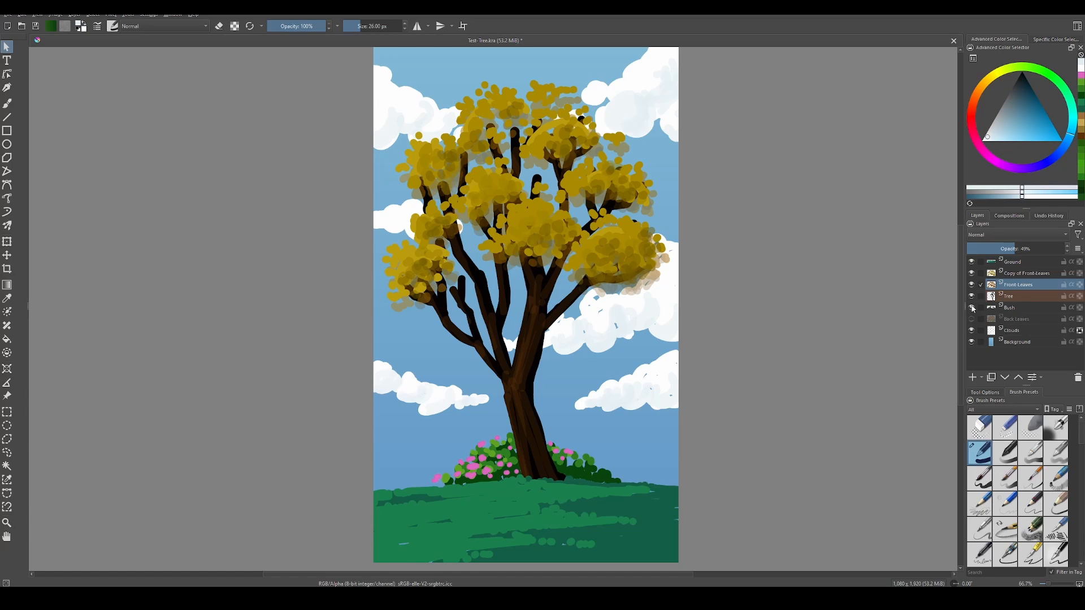
pyautogui.click(972, 319)
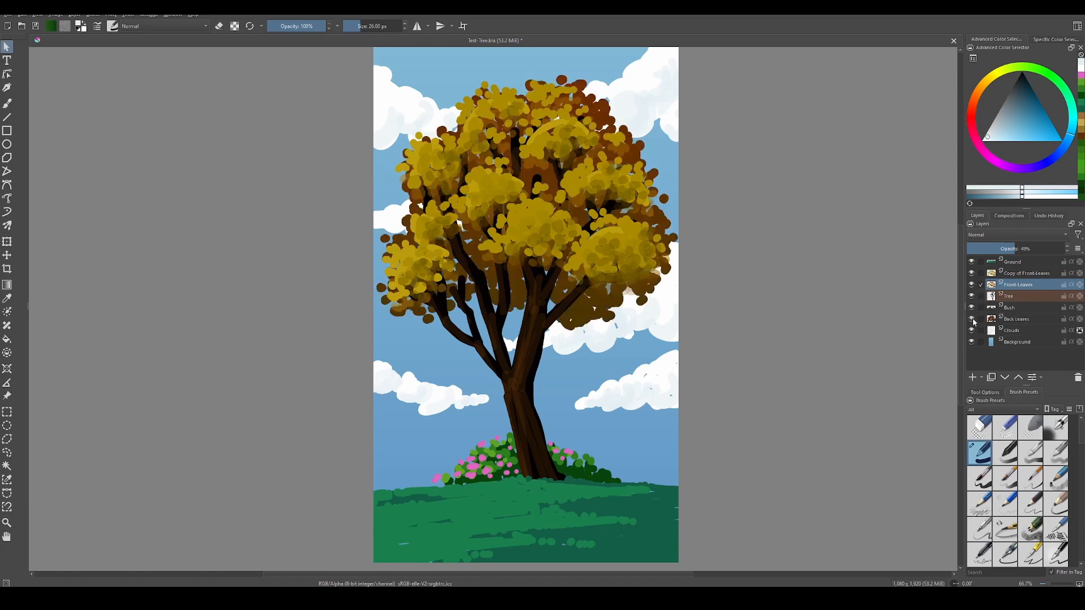
# Lock the Tree layer's transparency and prepare a pale blue brush at 100% opacity for repainting the bark.
pyautogui.click(1009, 322)
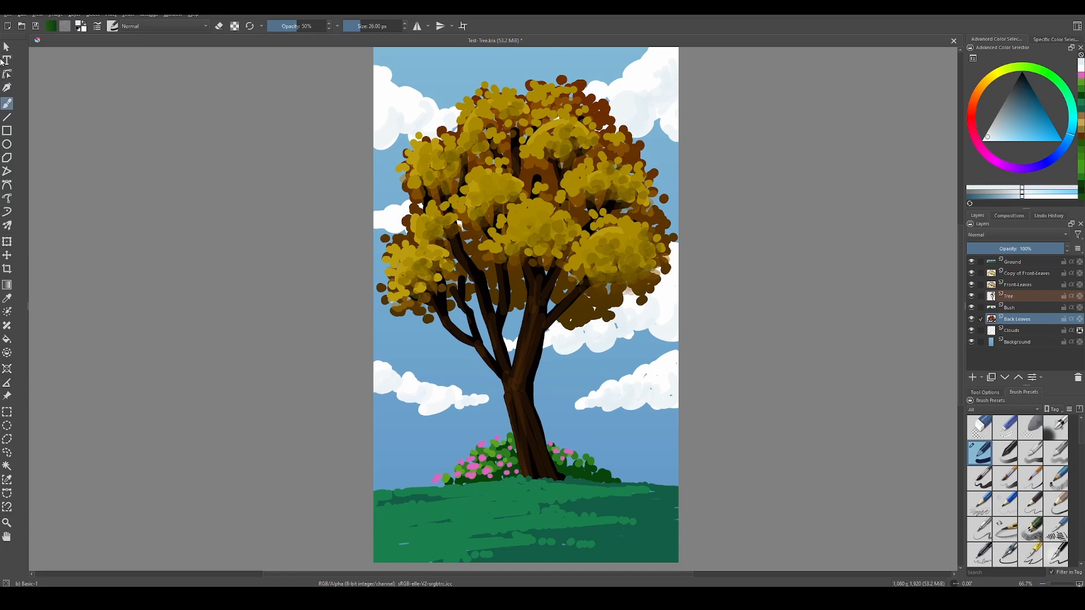
pyautogui.click(1014, 299)
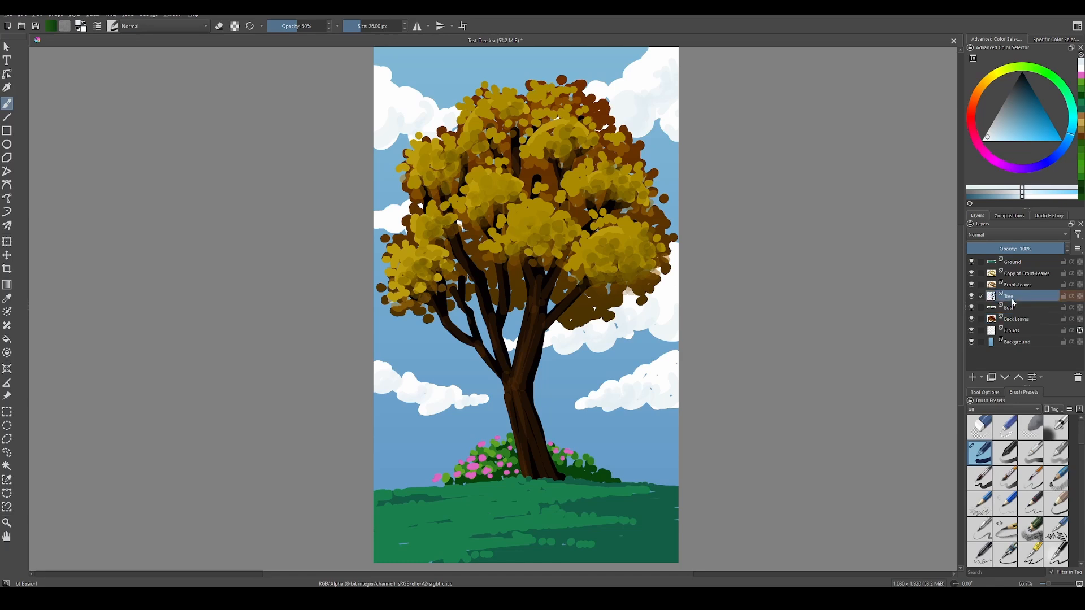
pyautogui.click(1080, 296)
pyautogui.click(974, 297)
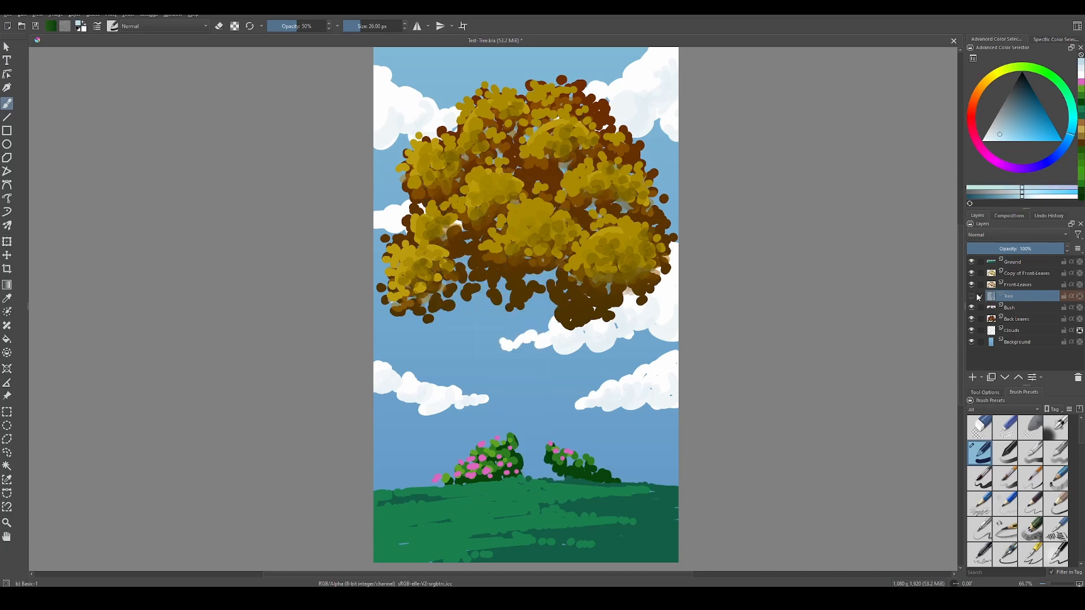
pyautogui.click(973, 298)
pyautogui.moveTo(508, 398)
pyautogui.mouseDown()
pyautogui.moveTo(547, 411)
pyautogui.moveTo(537, 384)
pyautogui.mouseUp()
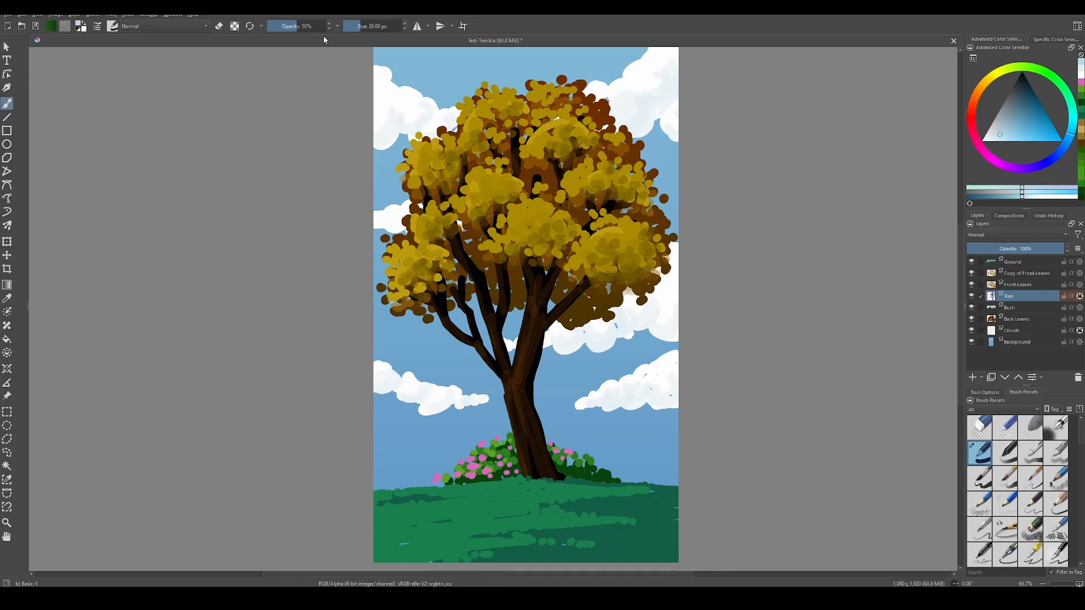
pyautogui.moveTo(293, 27); pyautogui.dragTo(333, 25)
# Paint the trunk and right-hand branches pale blue on the Tree layer, leaving dark horizontal gaps like birch bark.
pyautogui.moveTo(515, 396)
pyautogui.mouseDown()
pyautogui.moveTo(504, 405)
pyautogui.moveTo(536, 408)
pyautogui.moveTo(497, 412)
pyautogui.moveTo(504, 428)
pyautogui.moveTo(542, 425)
pyautogui.moveTo(531, 448)
pyautogui.moveTo(544, 434)
pyautogui.moveTo(549, 448)
pyautogui.moveTo(517, 451)
pyautogui.moveTo(545, 442)
pyautogui.moveTo(542, 470)
pyautogui.moveTo(554, 473)
pyautogui.moveTo(523, 474)
pyautogui.moveTo(515, 393)
pyautogui.moveTo(531, 391)
pyautogui.moveTo(502, 386)
pyautogui.moveTo(537, 376)
pyautogui.moveTo(512, 364)
pyautogui.moveTo(538, 361)
pyautogui.moveTo(521, 355)
pyautogui.moveTo(538, 351)
pyautogui.moveTo(522, 339)
pyautogui.moveTo(564, 318)
pyautogui.moveTo(561, 304)
pyautogui.moveTo(597, 281)
pyautogui.moveTo(537, 316)
pyautogui.moveTo(531, 309)
pyautogui.moveTo(559, 280)
pyautogui.moveTo(534, 291)
pyautogui.moveTo(529, 270)
pyautogui.moveTo(565, 275)
pyautogui.moveTo(517, 278)
pyautogui.moveTo(537, 182)
pyautogui.moveTo(516, 132)
pyautogui.mouseUp()
pyautogui.moveTo(577, 156); pyautogui.dragTo(563, 172)
pyautogui.moveTo(612, 209); pyautogui.dragTo(620, 205)
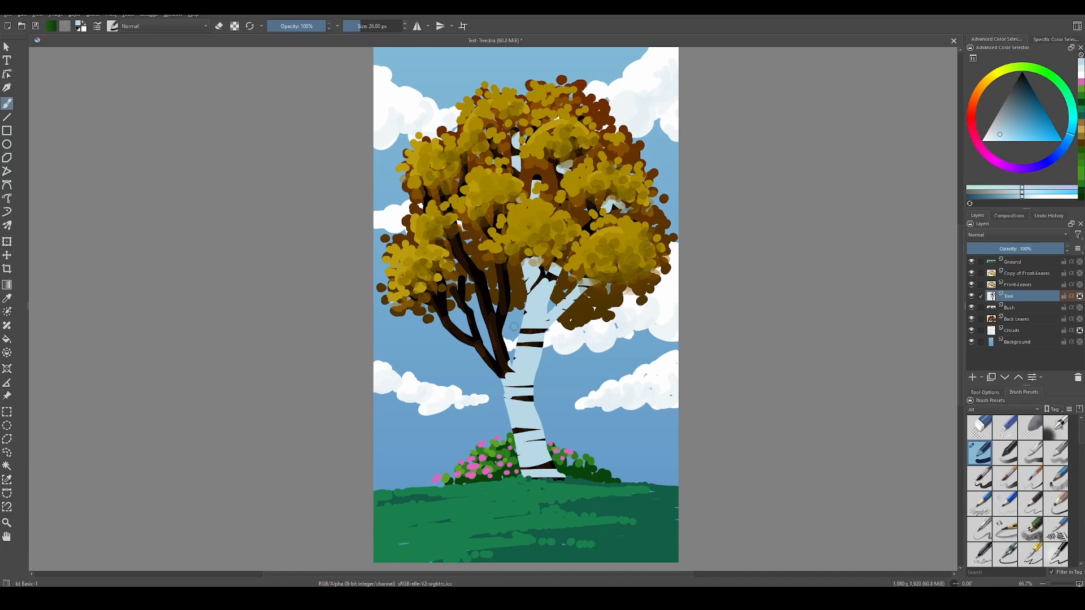
pyautogui.moveTo(500, 341)
pyautogui.mouseDown()
pyautogui.moveTo(556, 343)
pyautogui.moveTo(539, 330)
pyautogui.moveTo(585, 352)
pyautogui.moveTo(553, 358)
pyautogui.moveTo(540, 330)
pyautogui.mouseUp()
pyautogui.moveTo(530, 386); pyautogui.dragTo(523, 386)
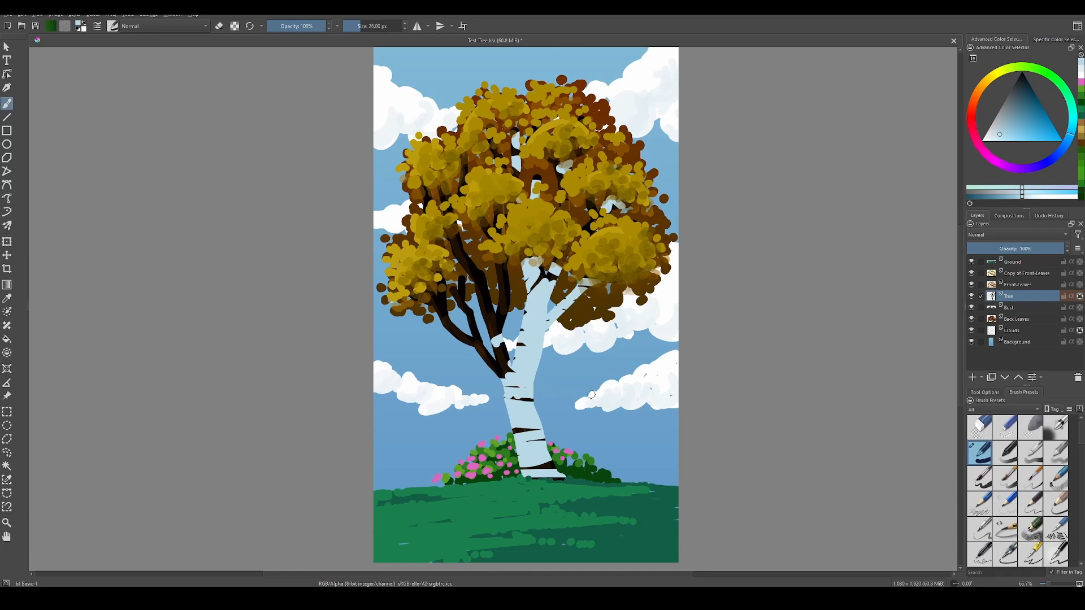
# Paint the middle and left-hand branches below the leaves pale blue, keeping thin dark bark marks.
pyautogui.moveTo(507, 320)
pyautogui.mouseDown()
pyautogui.moveTo(496, 331)
pyautogui.moveTo(485, 309)
pyautogui.moveTo(511, 311)
pyautogui.moveTo(507, 288)
pyautogui.moveTo(524, 266)
pyautogui.mouseUp()
pyautogui.moveTo(488, 301)
pyautogui.mouseDown()
pyautogui.moveTo(466, 243)
pyautogui.moveTo(460, 259)
pyautogui.moveTo(461, 221)
pyautogui.mouseUp()
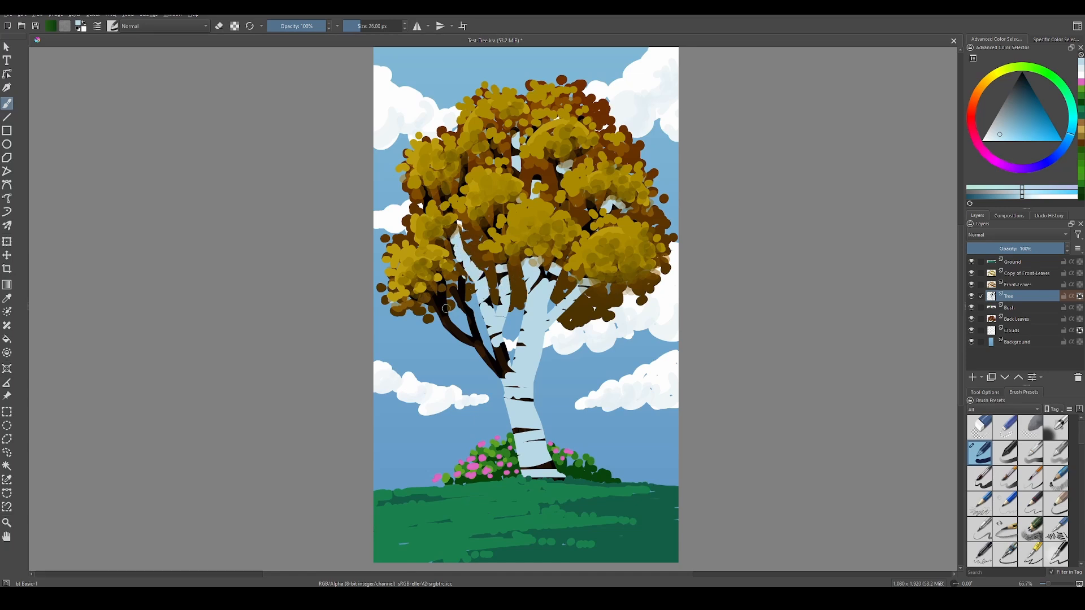
pyautogui.moveTo(437, 295)
pyautogui.mouseDown()
pyautogui.moveTo(428, 317)
pyautogui.moveTo(450, 309)
pyautogui.moveTo(456, 348)
pyautogui.mouseUp()
pyautogui.moveTo(458, 281)
pyautogui.mouseDown()
pyautogui.moveTo(483, 323)
pyautogui.moveTo(473, 357)
pyautogui.moveTo(476, 328)
pyautogui.moveTo(466, 340)
pyautogui.moveTo(482, 373)
pyautogui.moveTo(489, 359)
pyautogui.moveTo(494, 378)
pyautogui.moveTo(513, 346)
pyautogui.moveTo(487, 373)
pyautogui.moveTo(513, 356)
pyautogui.moveTo(515, 381)
pyautogui.mouseUp()
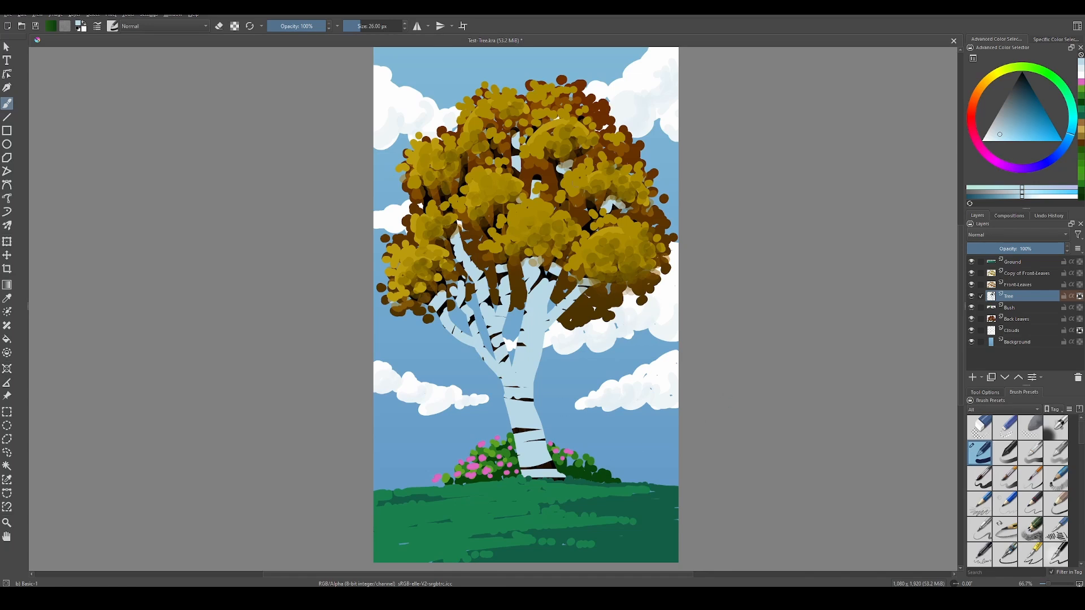
# Paint the upper branches showing between the leaf clusters pale blue.
pyautogui.moveTo(556, 267); pyautogui.dragTo(598, 225)
pyautogui.moveTo(493, 266)
pyautogui.mouseDown()
pyautogui.moveTo(480, 218)
pyautogui.moveTo(503, 210)
pyautogui.moveTo(450, 229)
pyautogui.moveTo(450, 200)
pyautogui.moveTo(432, 195)
pyautogui.moveTo(463, 183)
pyautogui.moveTo(465, 155)
pyautogui.mouseUp()
pyautogui.moveTo(440, 195); pyautogui.dragTo(424, 181)
pyautogui.moveTo(496, 153); pyautogui.dragTo(489, 128)
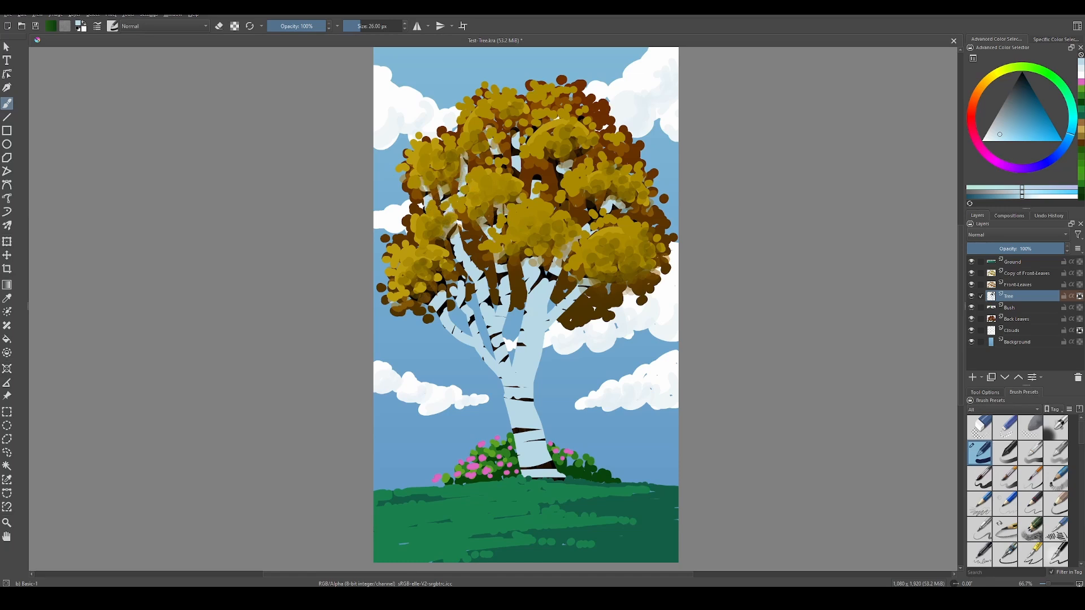
pyautogui.moveTo(572, 154); pyautogui.dragTo(600, 147)
pyautogui.hotkey('ctrl', 'z')
pyautogui.hotkey('ctrl', 'z')
pyautogui.hotkey('ctrl', 'z')
pyautogui.hotkey('ctrl', 'z')
pyautogui.hotkey('ctrl', 'z')
# Choose the Airbrush Soft preset and reduce its size to 78 px.
pyautogui.click(1058, 433)
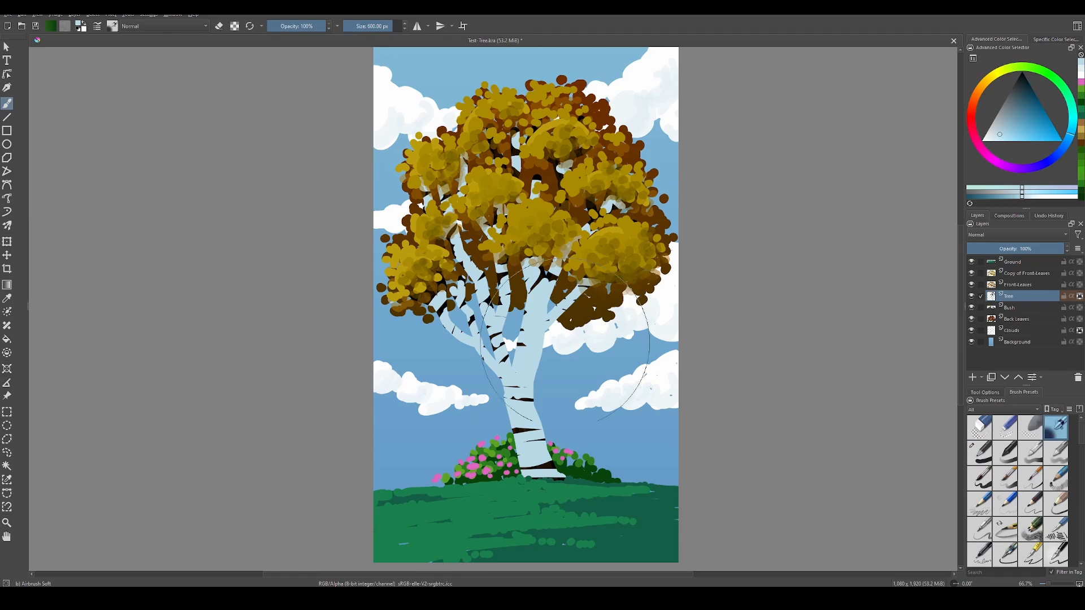
pyautogui.press('[')
pyautogui.press('[')
pyautogui.press('[')
pyautogui.press('[')
pyautogui.press('[')
pyautogui.press('[')
pyautogui.press('[')
pyautogui.press('[')
pyautogui.press('[')
pyautogui.press('[')
pyautogui.press('[')
pyautogui.press('[')
pyautogui.press('[')
pyautogui.press('[')
pyautogui.press('[')
pyautogui.press('[')
pyautogui.press('[')
pyautogui.press('[')
pyautogui.press('[')
pyautogui.press('[')
pyautogui.press('[')
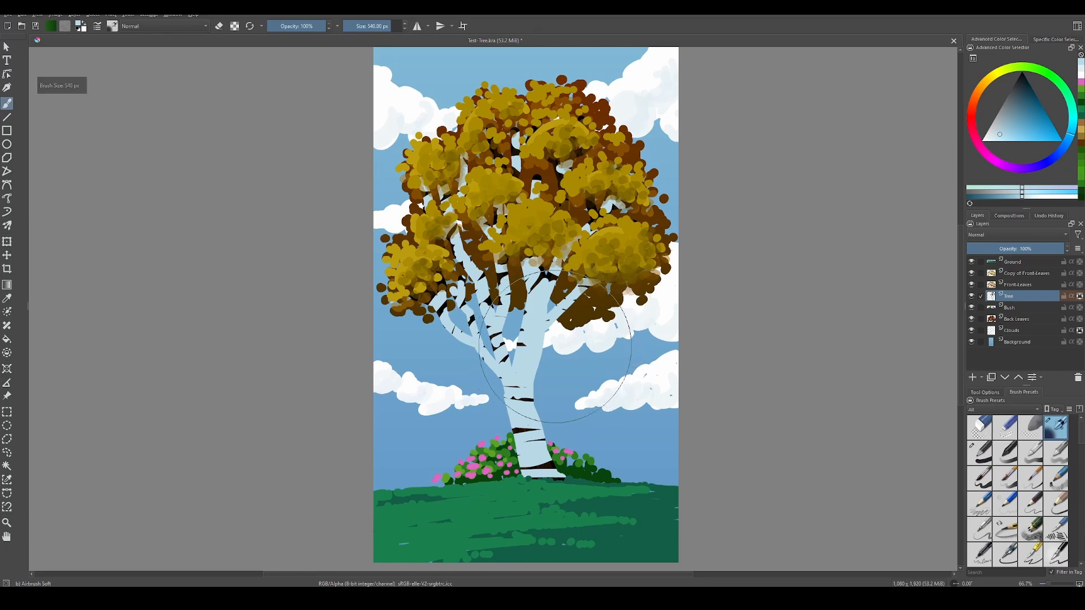
pyautogui.press('[')
pyautogui.press('[')
pyautogui.press('[')
pyautogui.press('[')
pyautogui.press('[')
pyautogui.press('[')
pyautogui.press('[')
pyautogui.press('[')
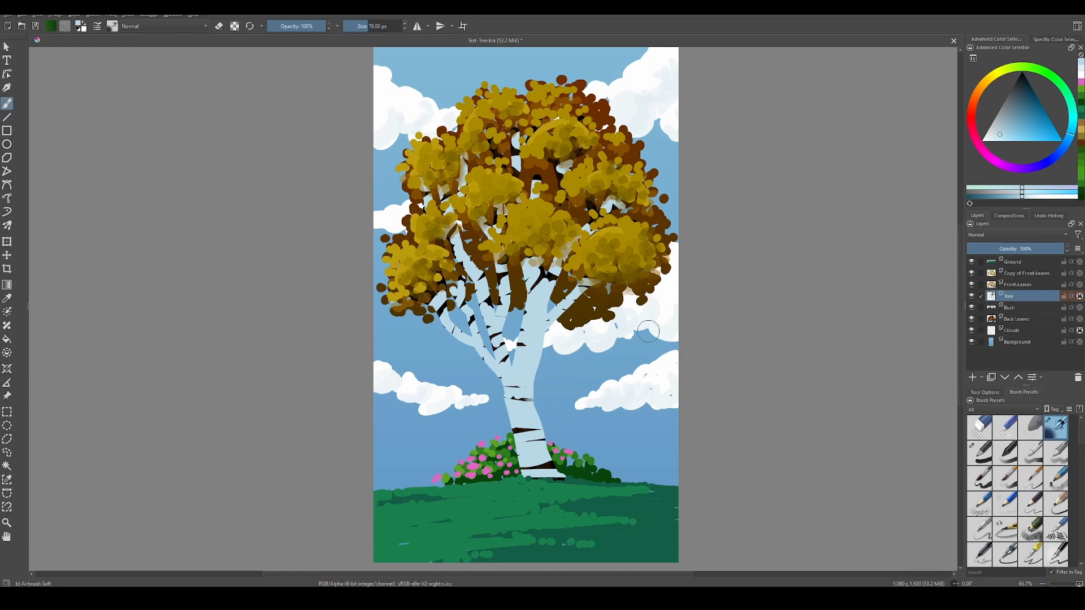
# Shade the right edge of the birch trunk with a dark slate blue at 41% opacity, undoing the trial strokes.
pyautogui.click(1025, 100)
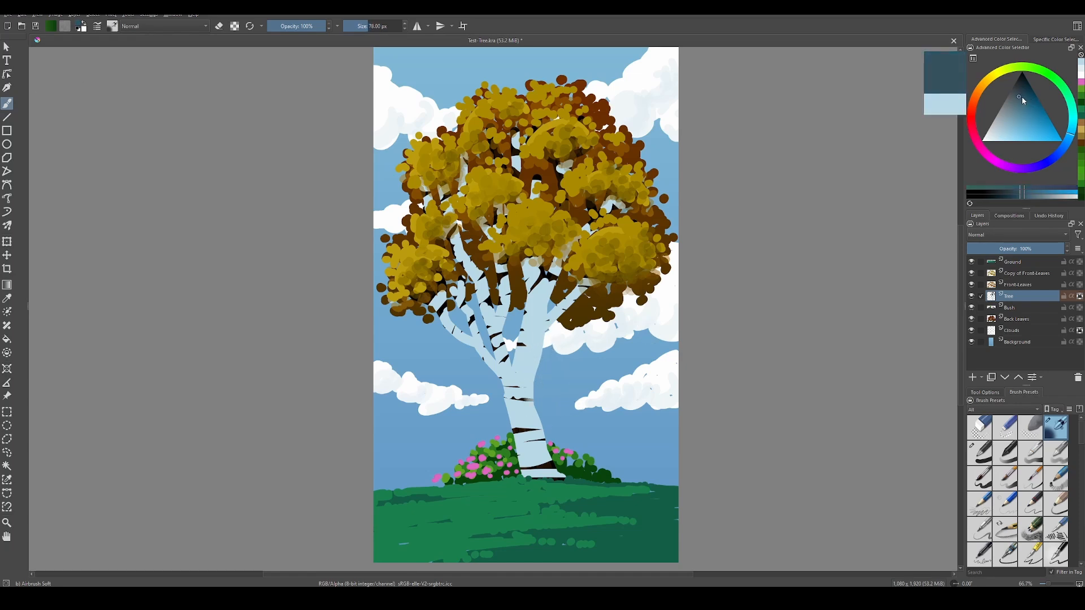
pyautogui.moveTo(544, 346); pyautogui.dragTo(532, 393)
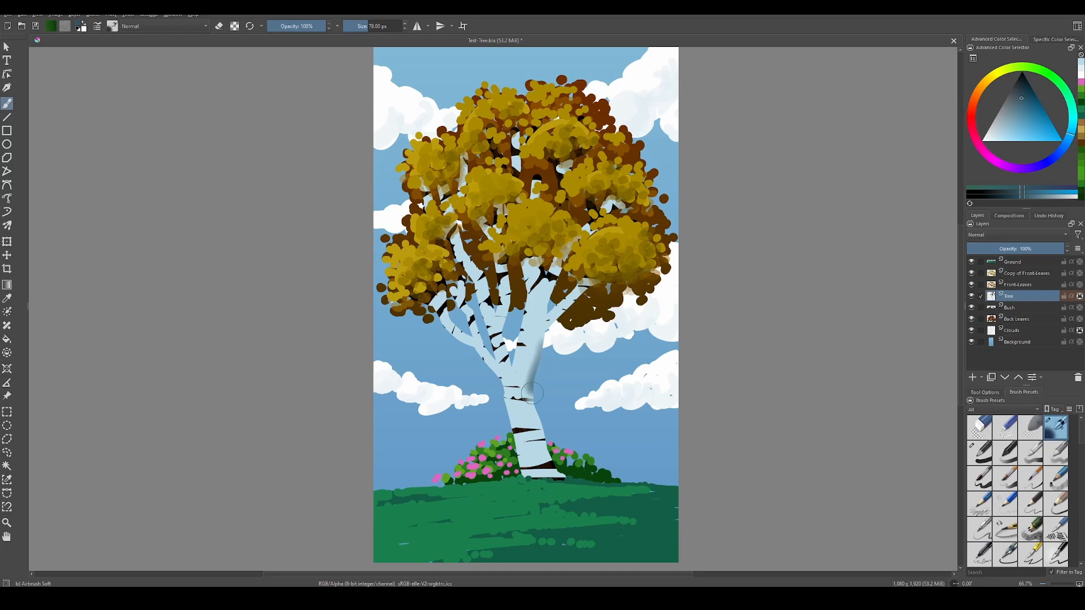
pyautogui.hotkey('ctrl', 'z')
pyautogui.moveTo(316, 26); pyautogui.dragTo(292, 28)
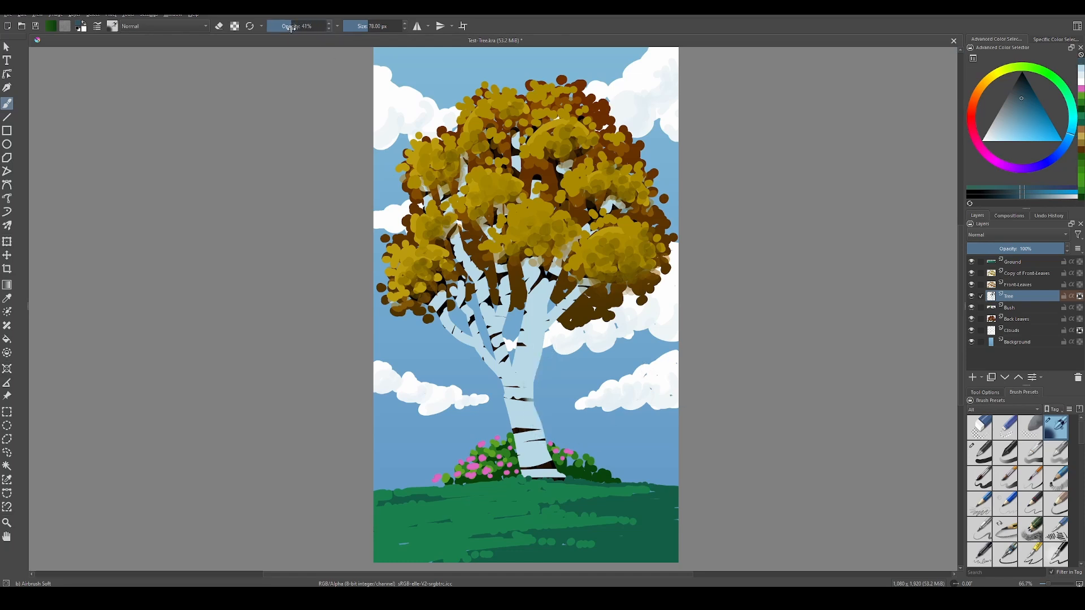
pyautogui.moveTo(536, 373)
pyautogui.mouseDown()
pyautogui.moveTo(531, 414)
pyautogui.moveTo(560, 470)
pyautogui.moveTo(582, 475)
pyautogui.mouseUp()
pyautogui.hotkey('ctrl', 'z')
pyautogui.moveTo(549, 331)
pyautogui.mouseDown()
pyautogui.moveTo(536, 395)
pyautogui.moveTo(553, 452)
pyautogui.mouseUp()
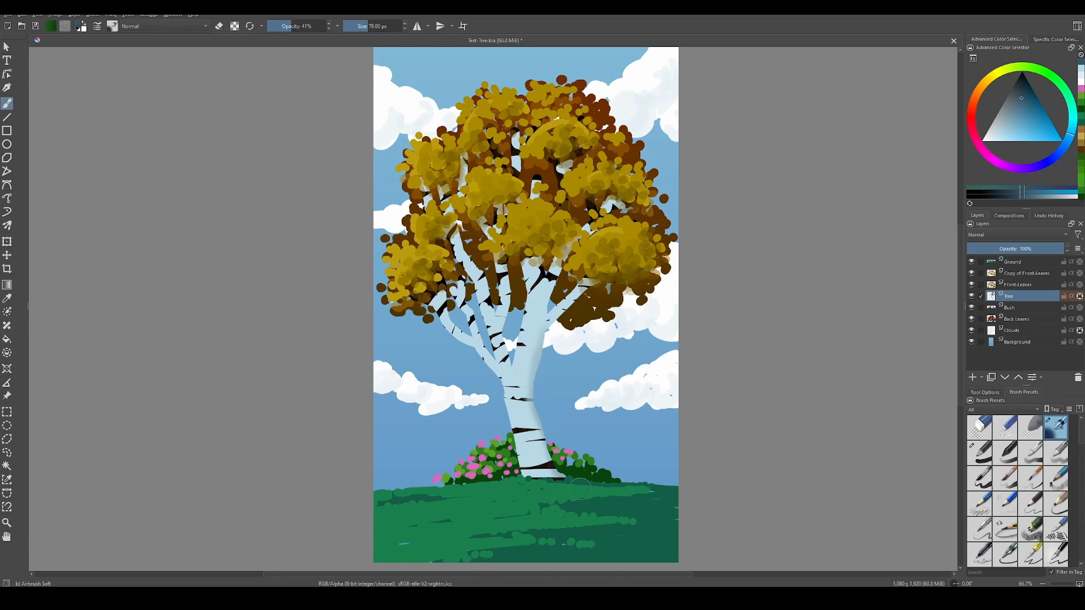
# Adjust the dark blue shade slightly and softly shade the upper trunk and central branches near the leaves.
pyautogui.moveTo(1018, 106); pyautogui.dragTo(1021, 102)
pyautogui.moveTo(531, 371)
pyautogui.mouseDown()
pyautogui.moveTo(582, 300)
pyautogui.moveTo(547, 297)
pyautogui.moveTo(537, 249)
pyautogui.mouseUp()
pyautogui.moveTo(524, 178); pyautogui.dragTo(515, 135)
pyautogui.moveTo(499, 281)
pyautogui.mouseDown()
pyautogui.moveTo(505, 336)
pyautogui.moveTo(503, 237)
pyautogui.mouseUp()
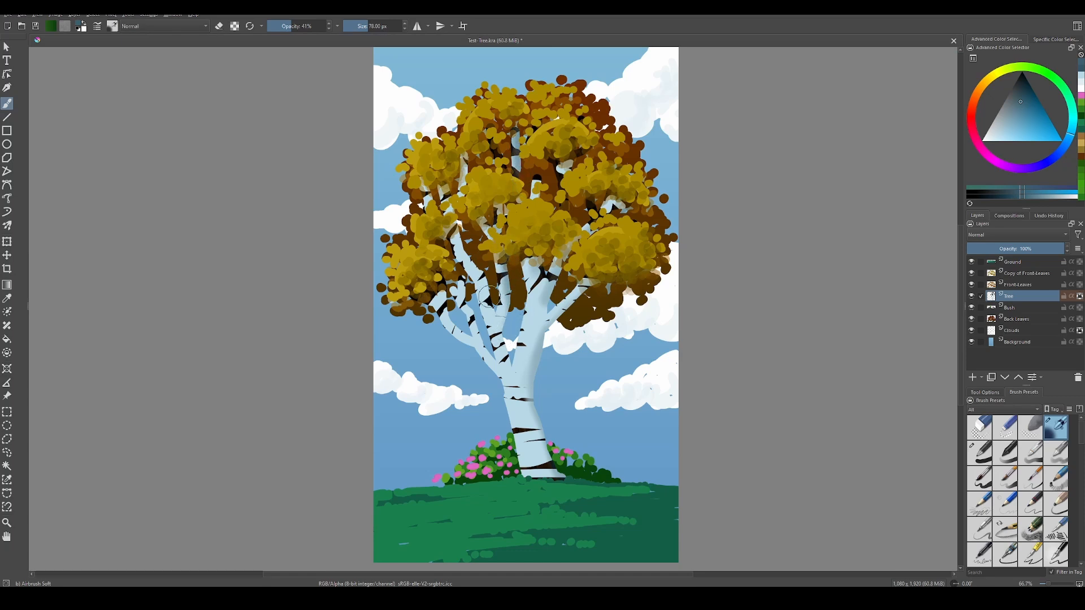
# Softly shade the left-hand birch branches below the leaves with the dark slate blue airbrush at 41% opacity.
pyautogui.moveTo(490, 295)
pyautogui.mouseDown()
pyautogui.moveTo(460, 228)
pyautogui.moveTo(485, 270)
pyautogui.moveTo(466, 240)
pyautogui.moveTo(471, 252)
pyautogui.moveTo(465, 169)
pyautogui.mouseUp()
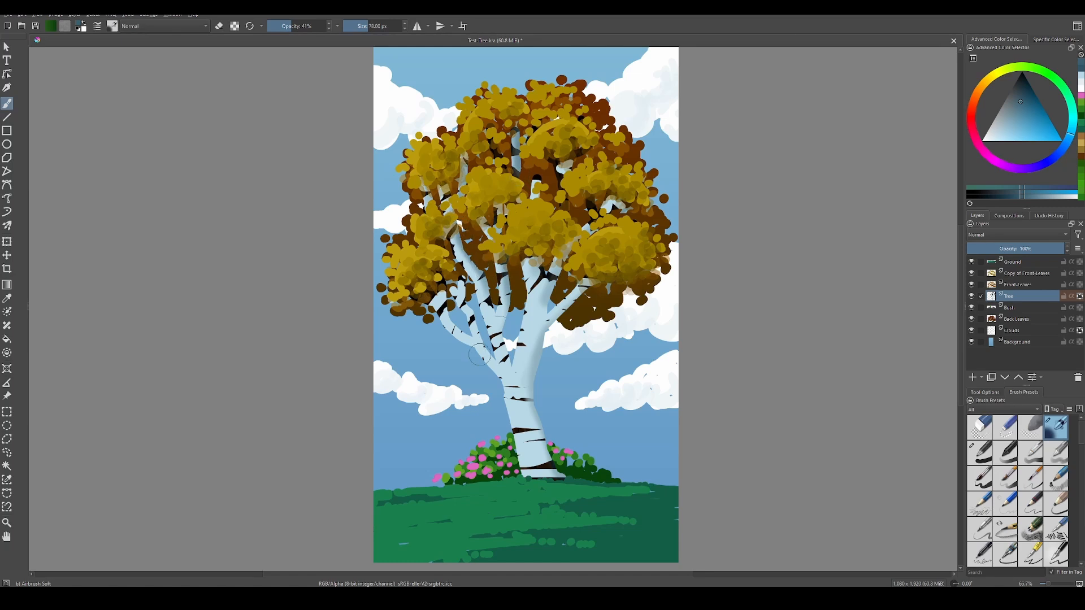
pyautogui.moveTo(479, 354)
pyautogui.mouseDown()
pyautogui.moveTo(460, 275)
pyautogui.moveTo(494, 353)
pyautogui.moveTo(477, 321)
pyautogui.moveTo(465, 313)
pyautogui.moveTo(466, 332)
pyautogui.moveTo(451, 301)
pyautogui.moveTo(463, 328)
pyautogui.moveTo(444, 311)
pyautogui.mouseUp()
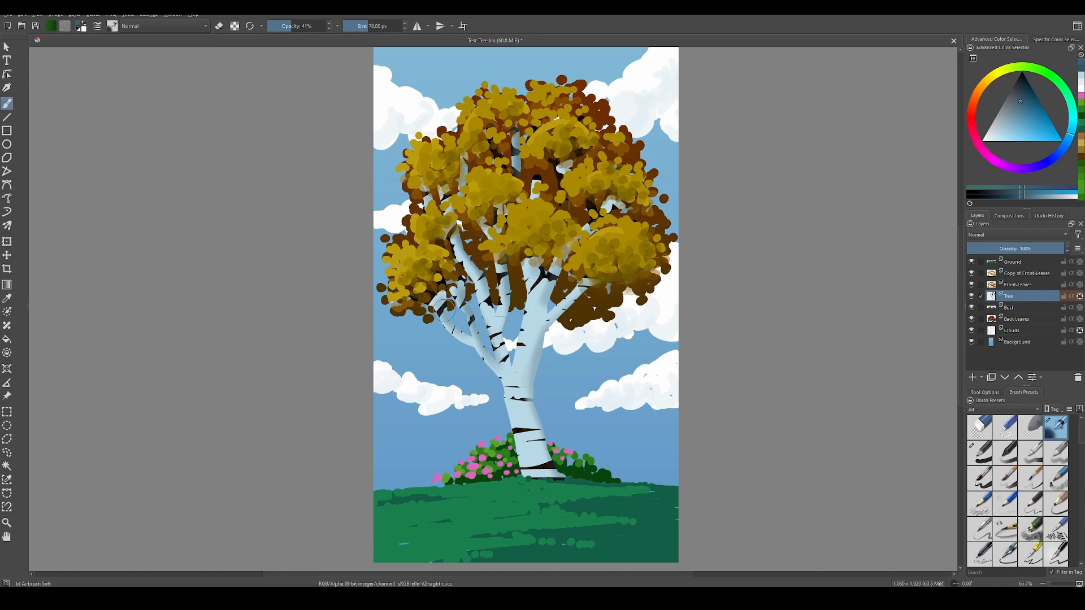
pyautogui.moveTo(510, 297)
pyautogui.mouseDown()
pyautogui.moveTo(509, 353)
pyautogui.moveTo(505, 289)
pyautogui.mouseUp()
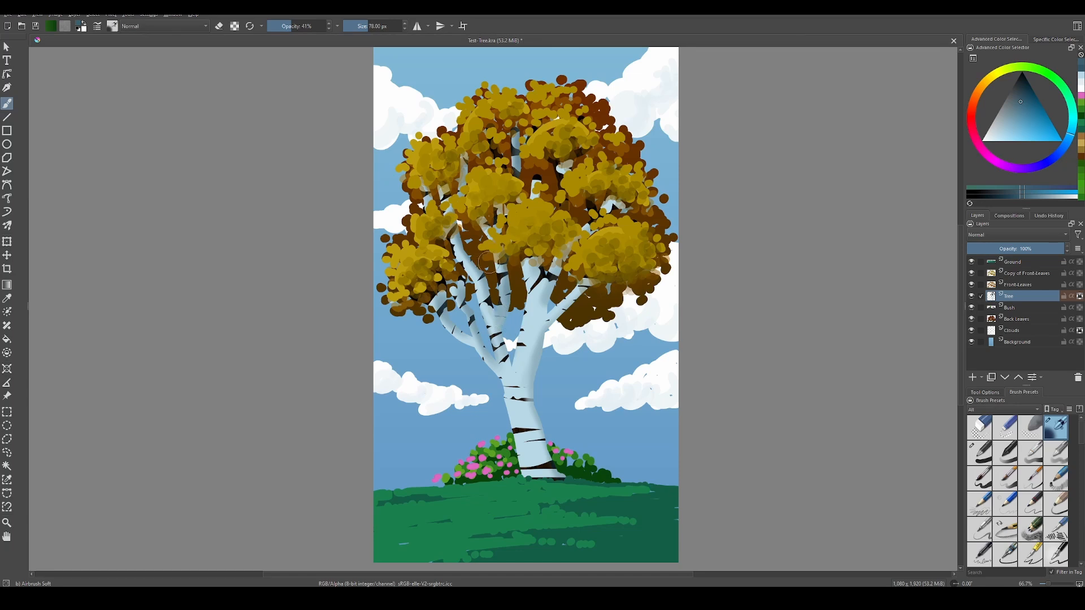
# Deepen the soft blue shading along the right edge of the trunk and under the right-hand branch.
pyautogui.moveTo(543, 324)
pyautogui.mouseDown()
pyautogui.moveTo(526, 395)
pyautogui.moveTo(547, 472)
pyautogui.mouseUp()
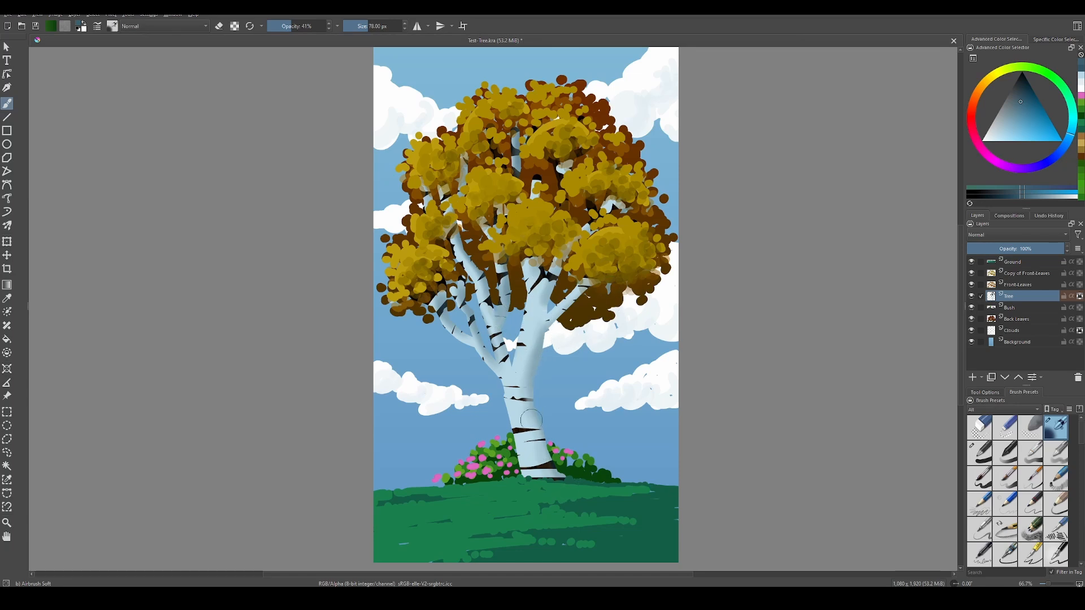
pyautogui.moveTo(529, 415); pyautogui.dragTo(546, 479)
pyautogui.moveTo(548, 327); pyautogui.dragTo(597, 287)
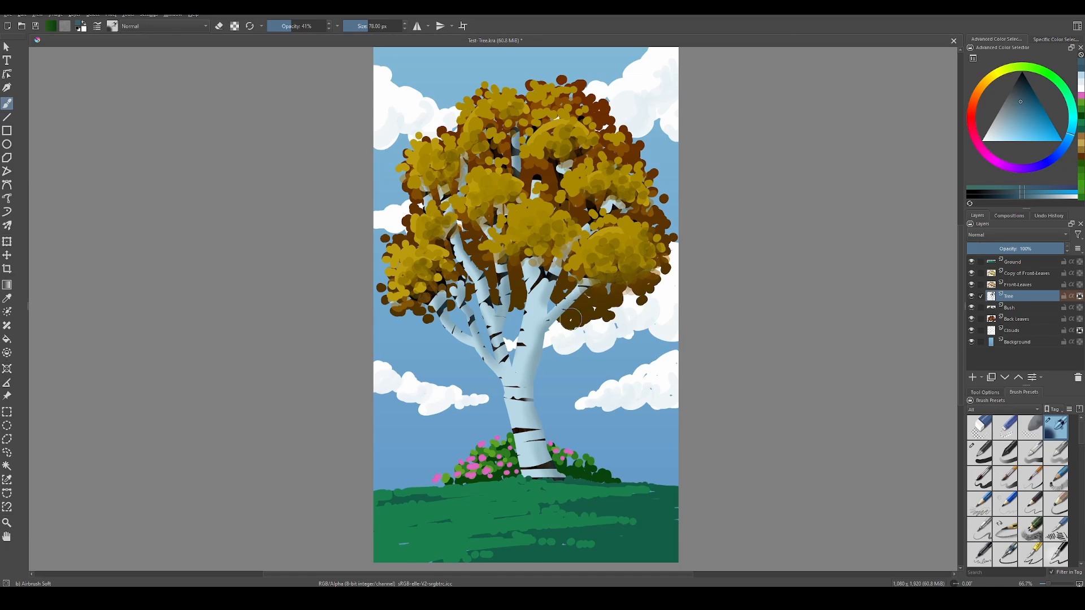
pyautogui.moveTo(536, 362); pyautogui.dragTo(559, 476)
pyautogui.moveTo(537, 410)
pyautogui.mouseDown()
pyautogui.moveTo(559, 470)
pyautogui.moveTo(548, 454)
pyautogui.mouseUp()
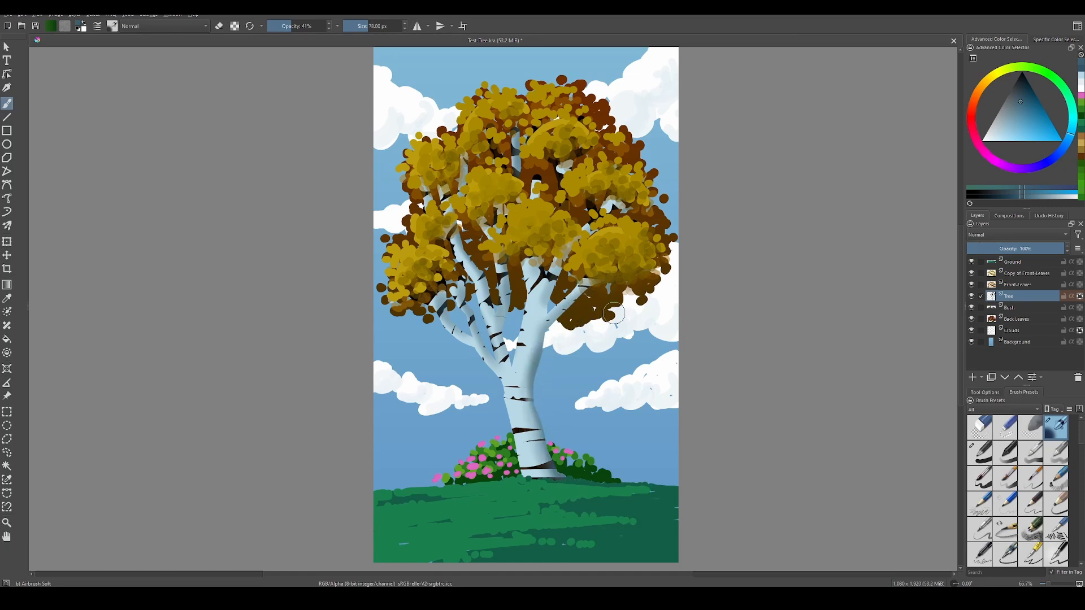
# Reduce the airbrush to 35 px and add finer shading to the left branches and lower trunk.
pyautogui.press('[')
pyautogui.press('[')
pyautogui.press('[')
pyautogui.press('[')
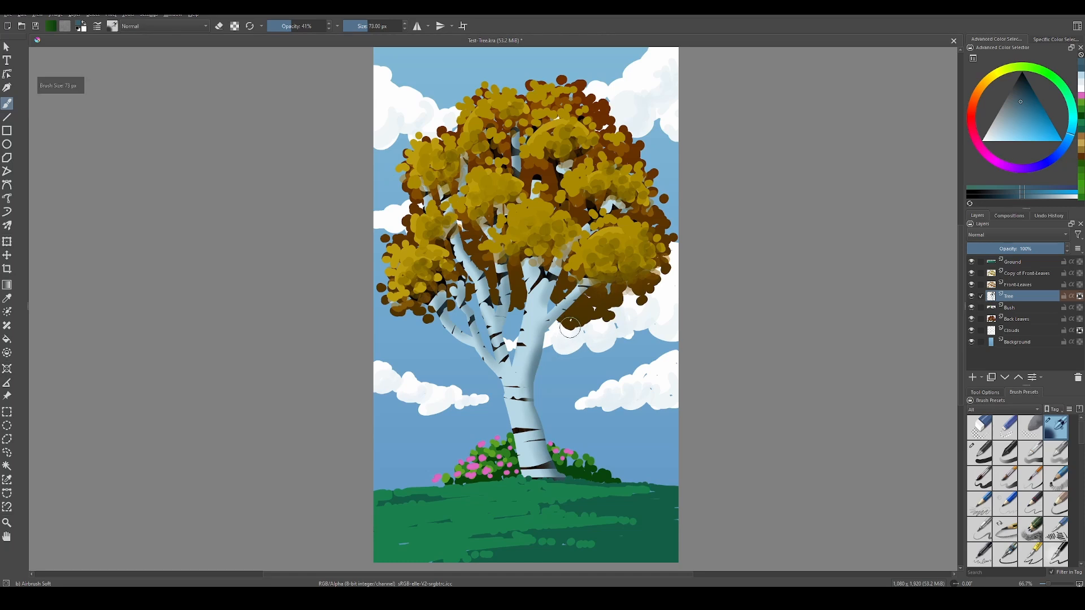
pyautogui.press('[')
pyautogui.press('[')
pyautogui.press('[')
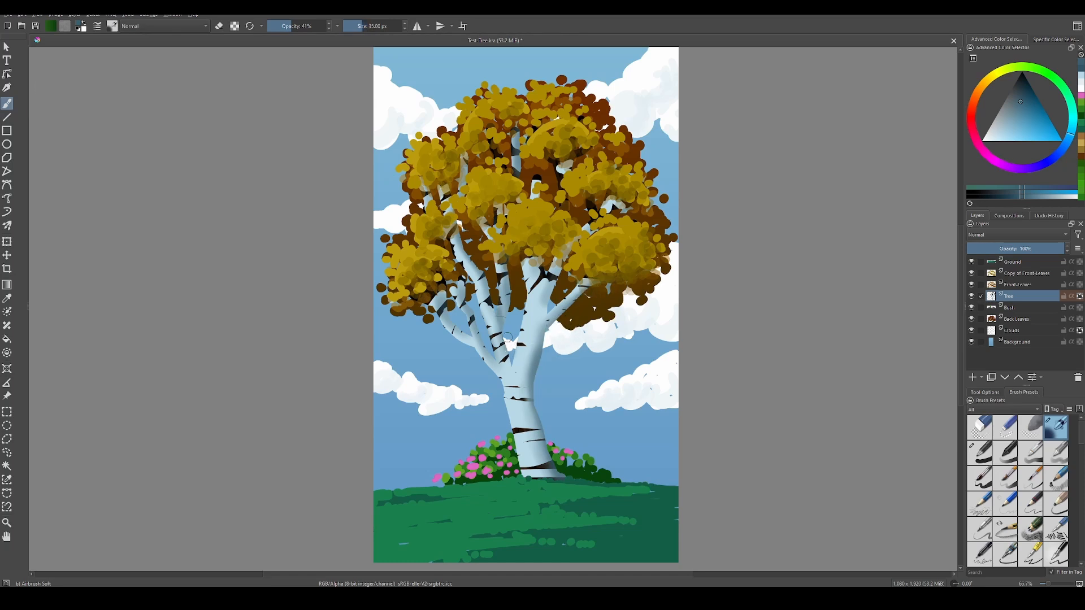
pyautogui.moveTo(503, 324)
pyautogui.mouseDown()
pyautogui.moveTo(499, 293)
pyautogui.moveTo(494, 302)
pyautogui.moveTo(465, 246)
pyautogui.mouseUp()
pyautogui.moveTo(452, 327); pyautogui.dragTo(434, 303)
pyautogui.moveTo(535, 404); pyautogui.dragTo(554, 476)
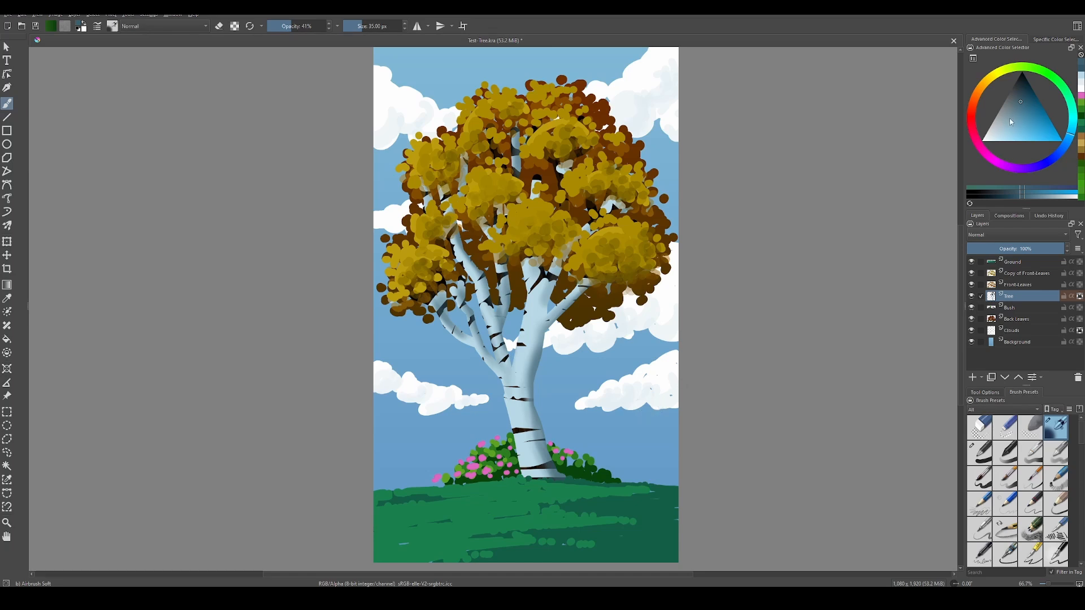
# Recolour the Ground layer to an autumn olive by shifting its hue to -97 with HSV/HSL Adjustment.
pyautogui.click(1030, 264)
pyautogui.click(972, 262)
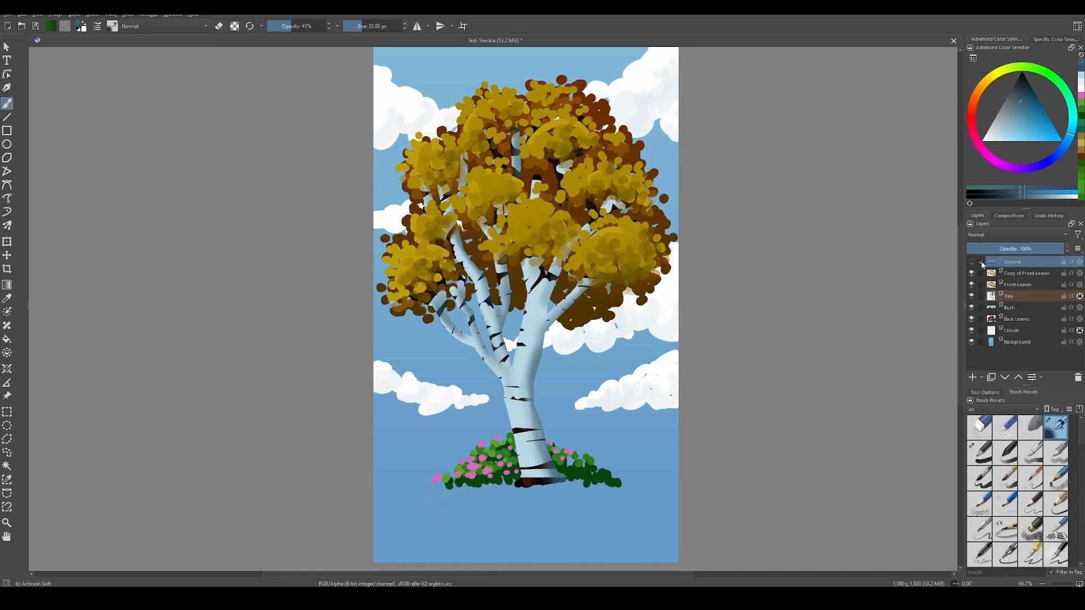
pyautogui.click(972, 262)
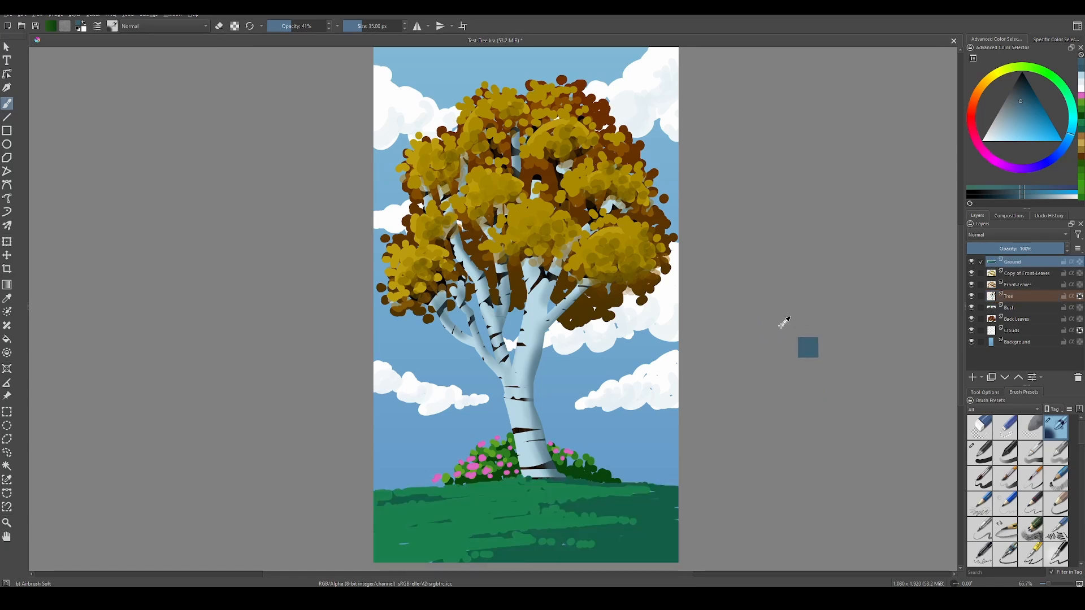
pyautogui.hotkey('ctrl', 'u')
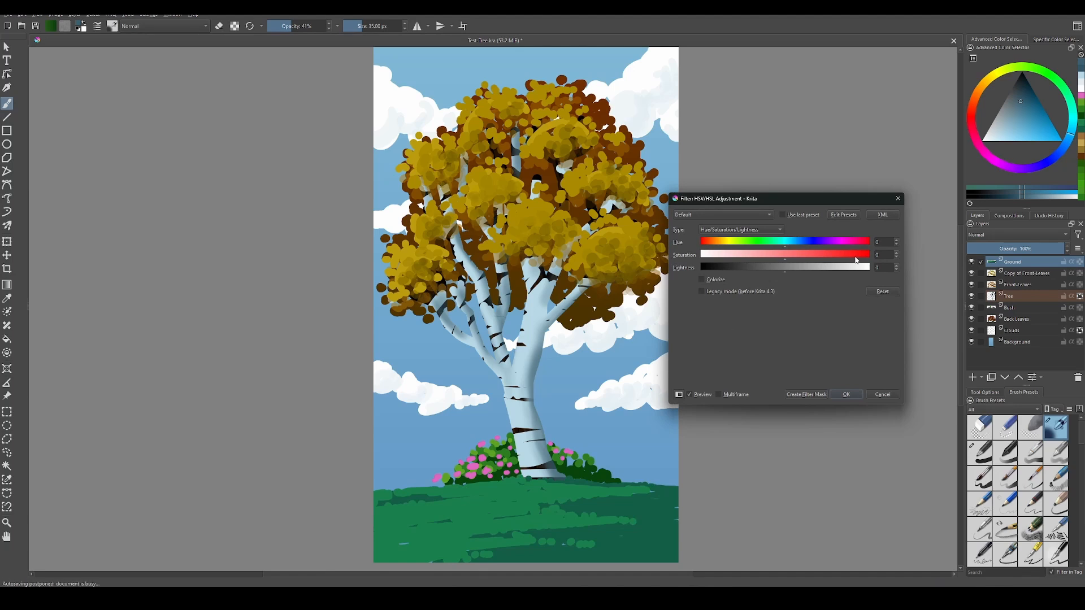
pyautogui.moveTo(786, 248); pyautogui.dragTo(742, 247)
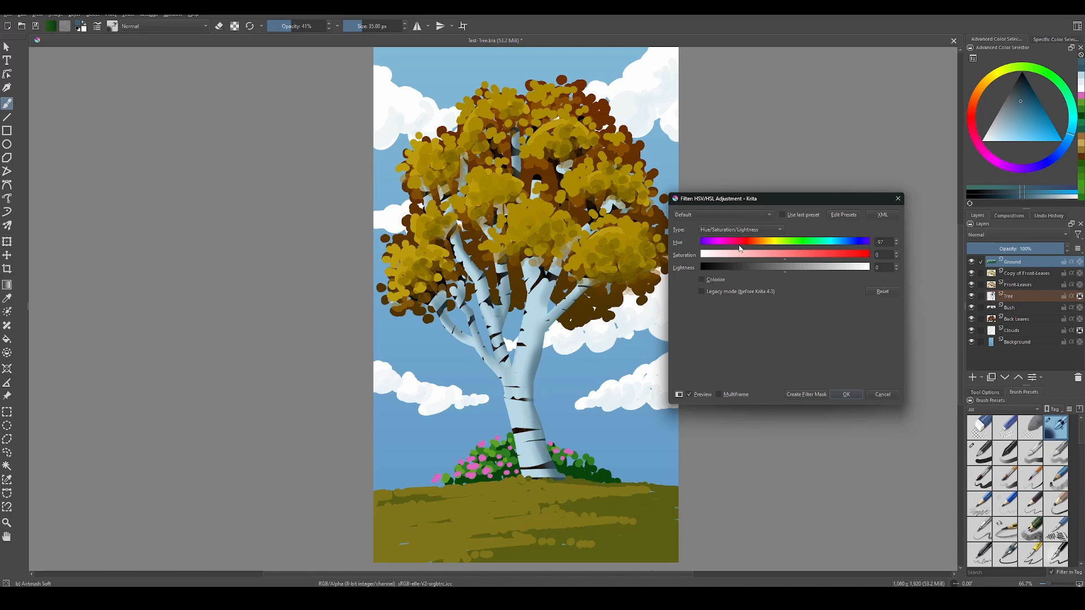
pyautogui.click(846, 396)
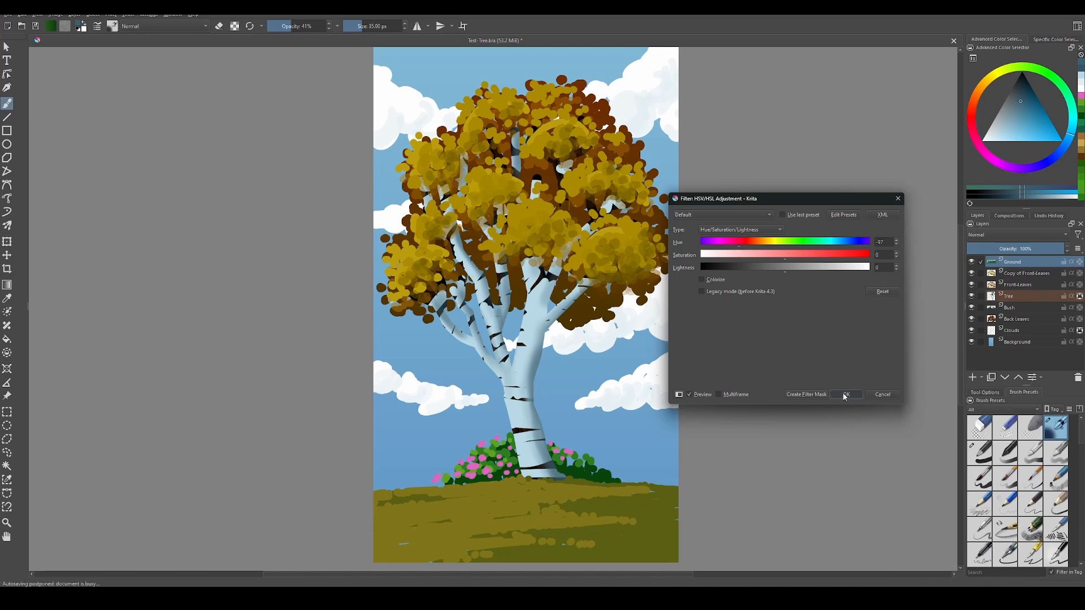
# Recolour the Bush layer with HSV/HSL Adjustment, setting hue to -36 and raising saturation slightly to 3.
pyautogui.click(1013, 310)
pyautogui.click(971, 307)
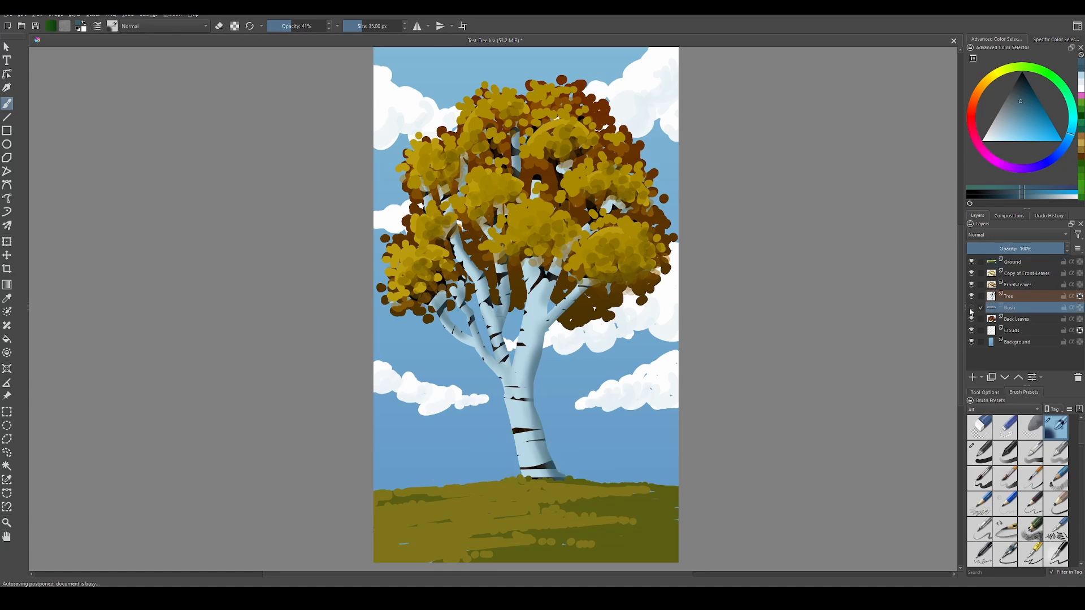
pyautogui.click(971, 307)
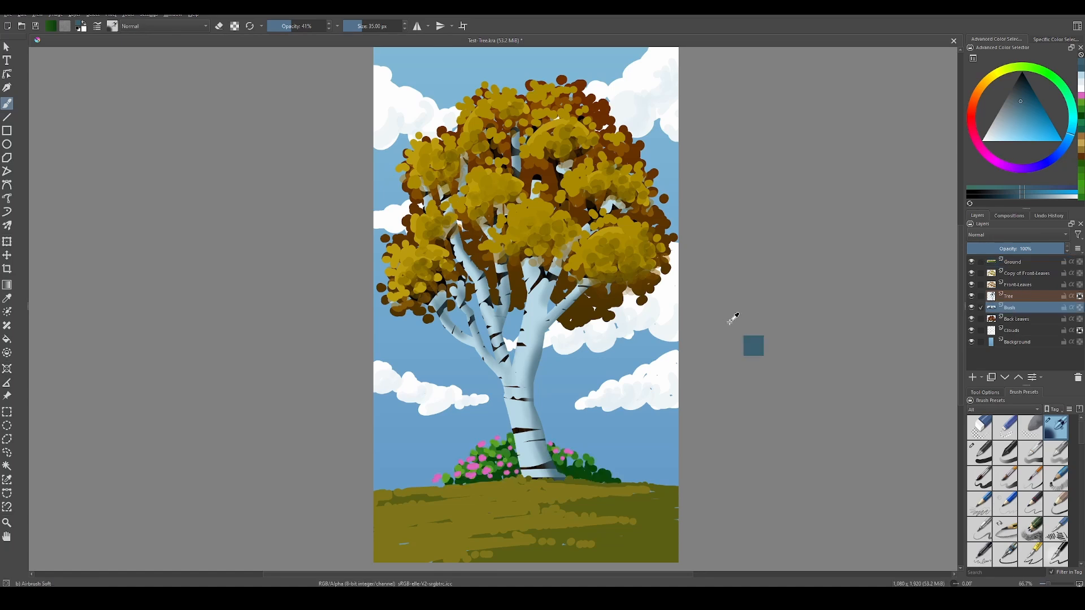
pyautogui.hotkey('ctrl', 'u')
pyautogui.moveTo(784, 243); pyautogui.dragTo(768, 246)
pyautogui.click(782, 255)
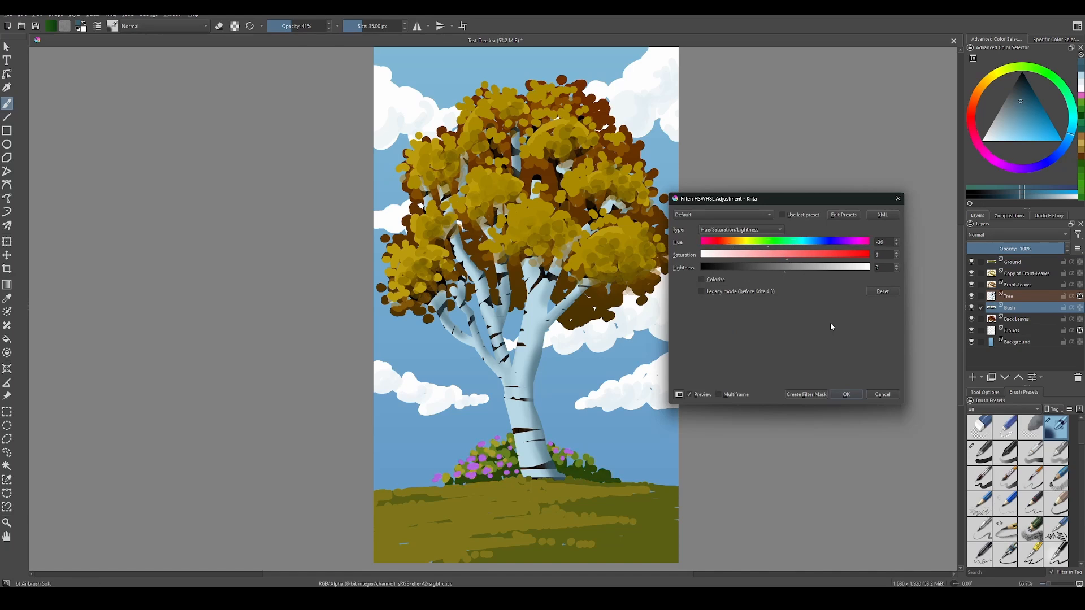
pyautogui.click(846, 395)
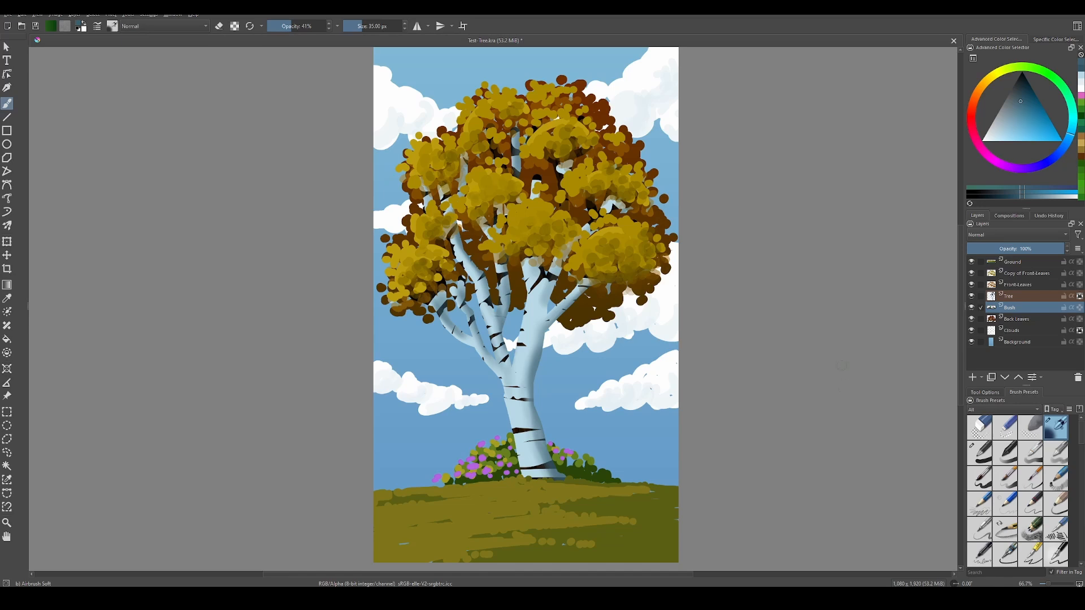
pyautogui.click(5, 50)
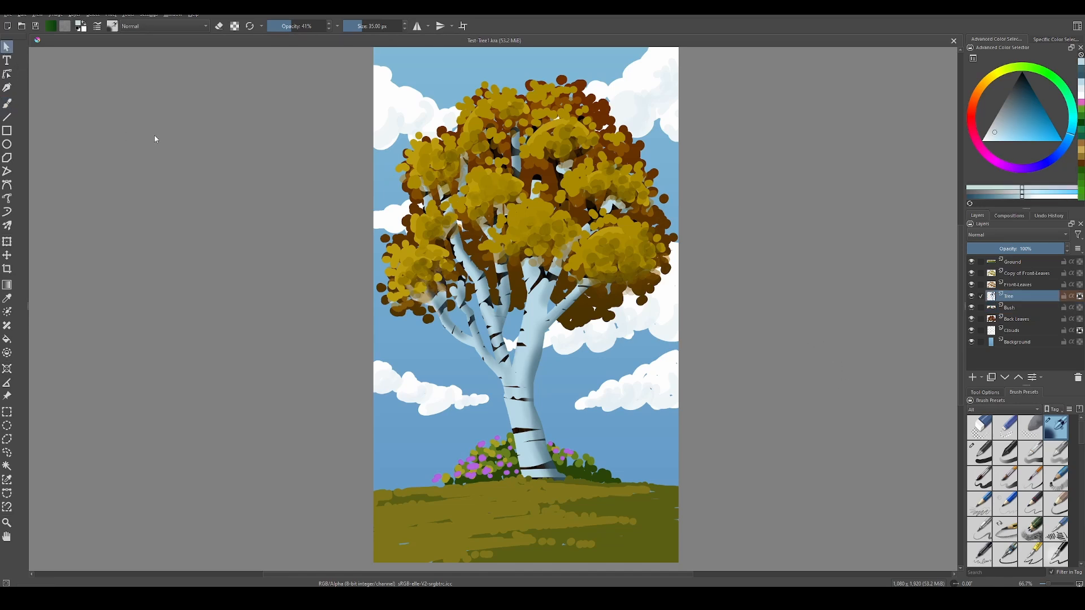
pyautogui.scroll(-4, 498, 266)
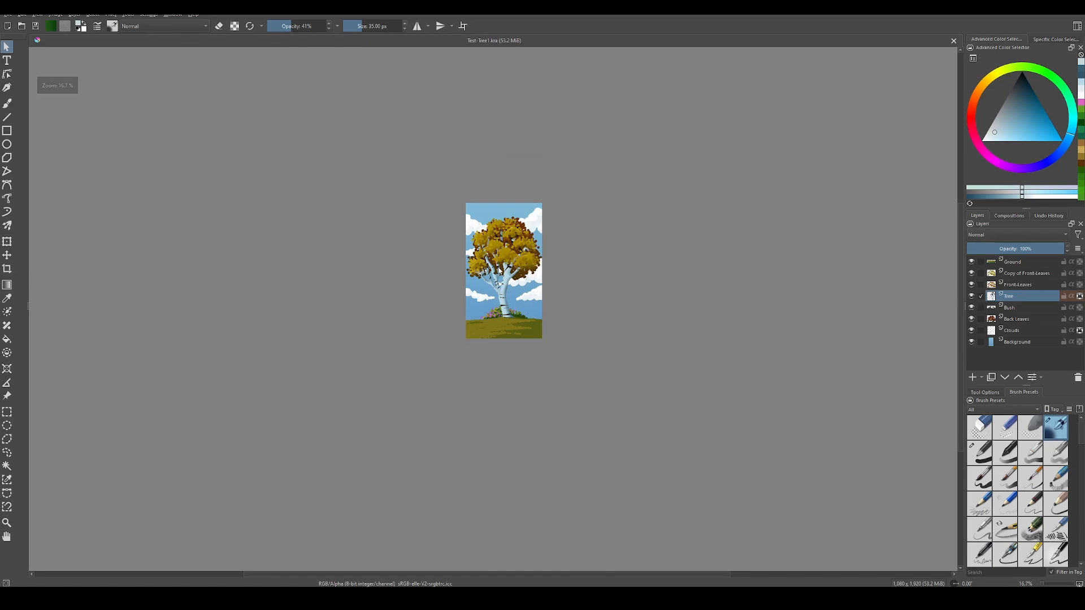
pyautogui.scroll(1, 454, 270)
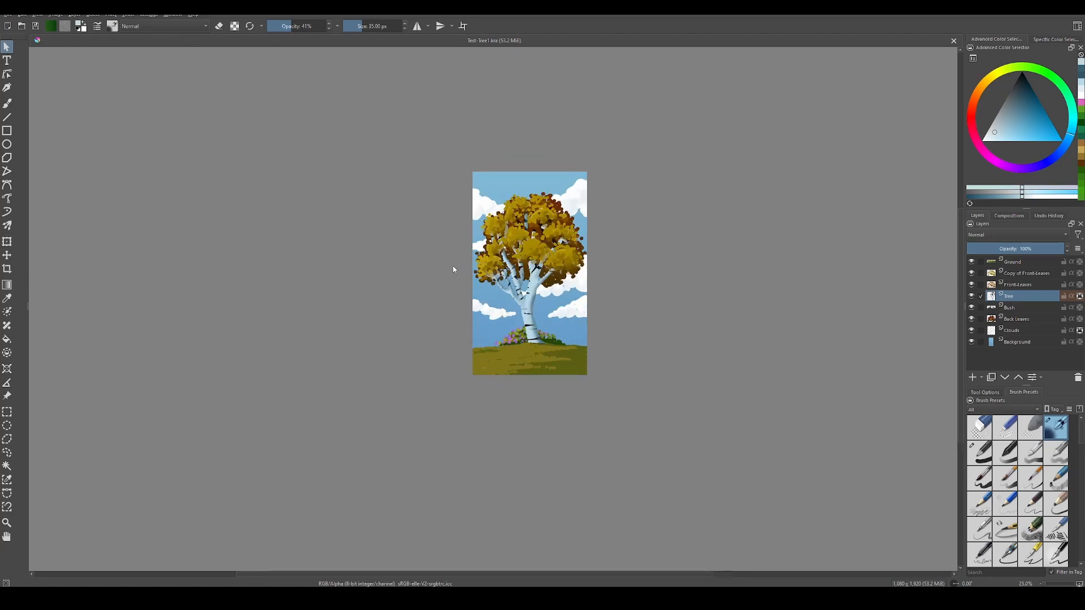
pyautogui.scroll(3, 453, 270)
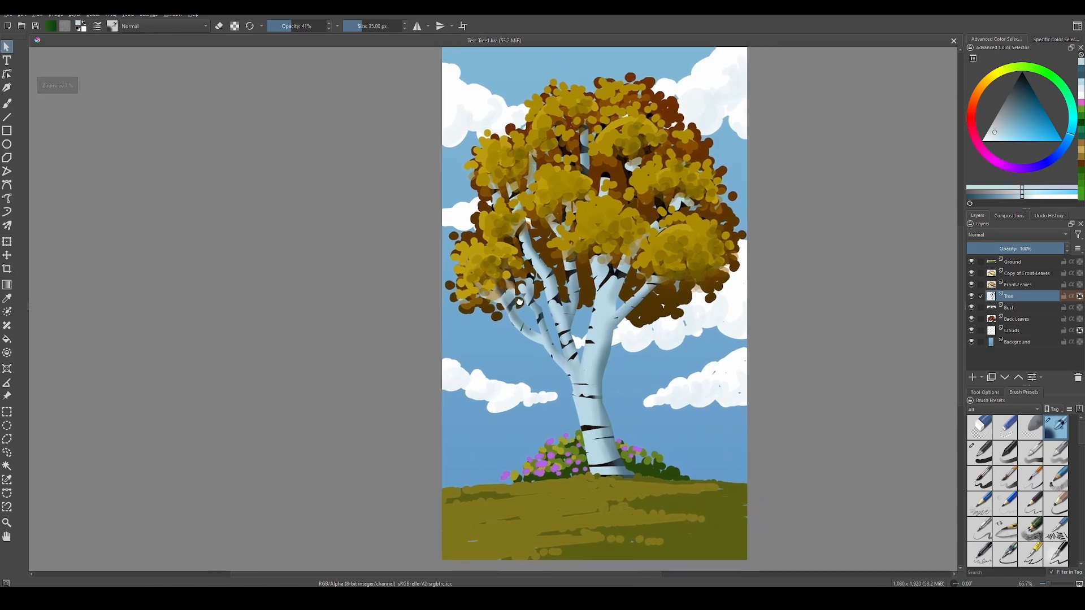
pyautogui.moveTo(519, 303); pyautogui.dragTo(467, 307)
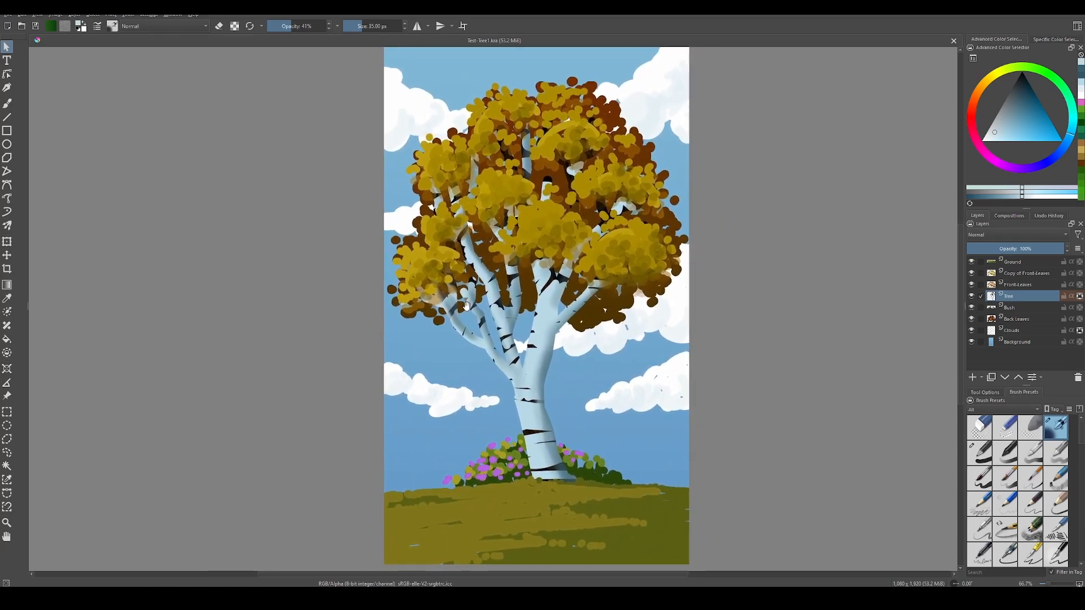
# Duplicate the Tree layer and move the copy to the top of the layer stack, above Ground.
pyautogui.click(1021, 308)
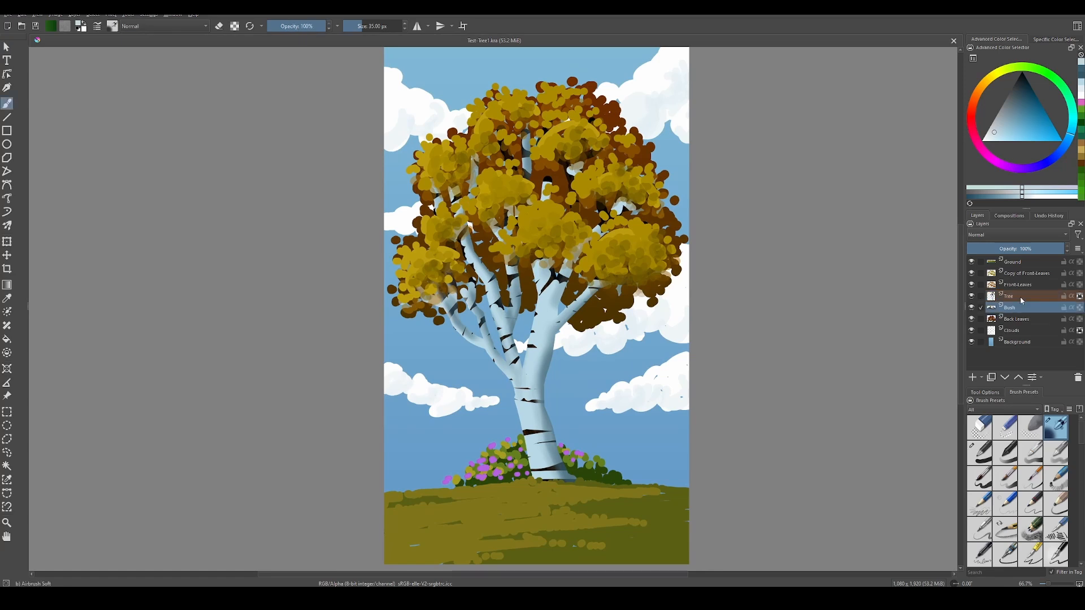
pyautogui.click(1008, 298)
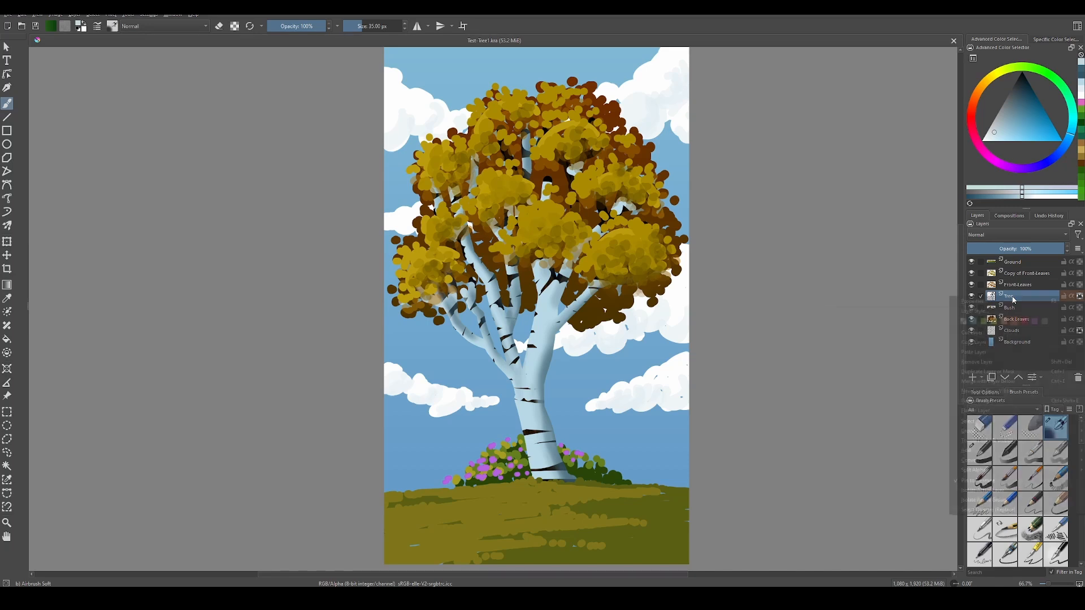
pyautogui.rightClick(1010, 298)
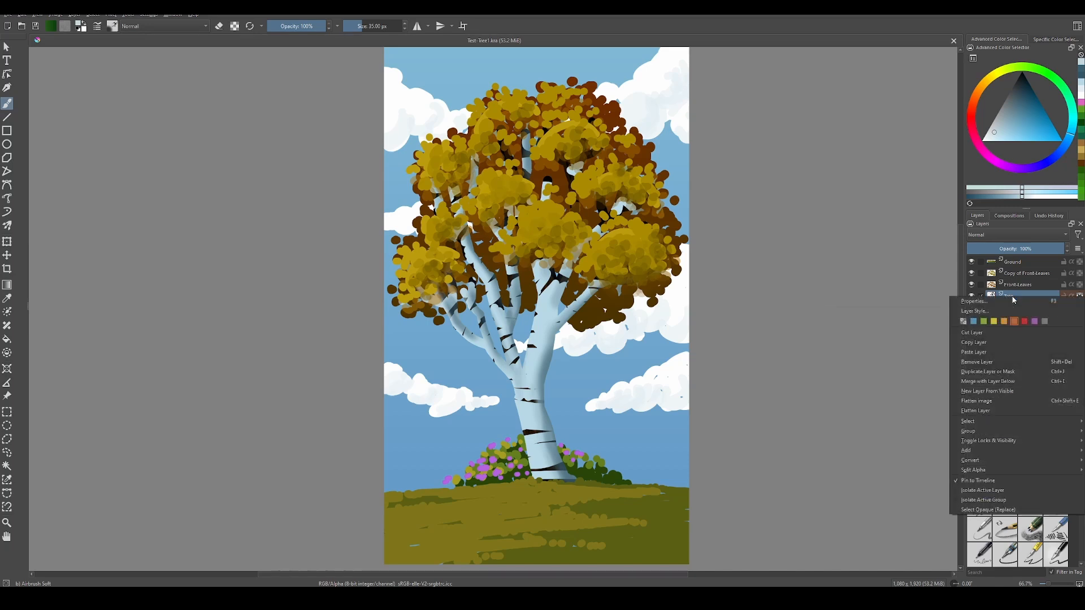
pyautogui.click(994, 373)
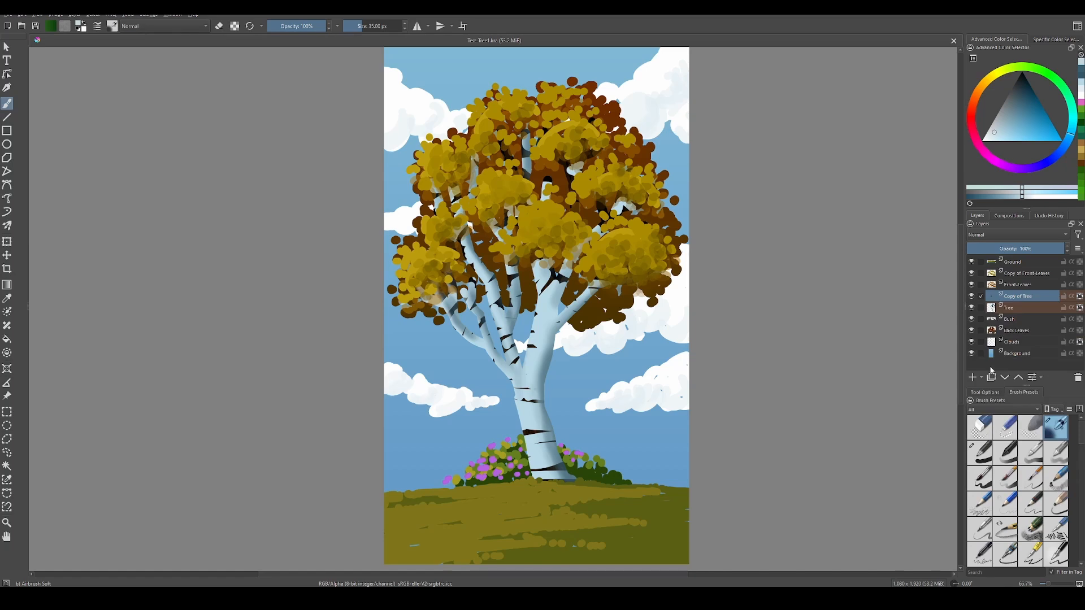
pyautogui.moveTo(1027, 301); pyautogui.dragTo(1021, 252)
pyautogui.moveTo(1020, 300); pyautogui.dragTo(1019, 261)
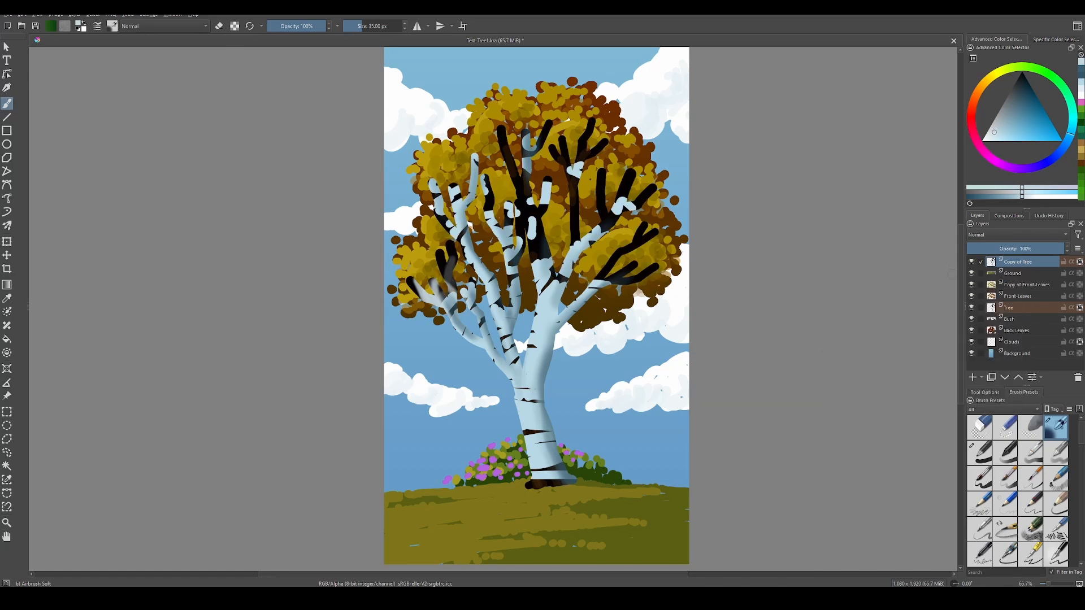
# Turn the duplicated tree solid black by setting its lightness to -100 with HSV/HSL Adjustment.
pyautogui.click(971, 261)
pyautogui.click(971, 262)
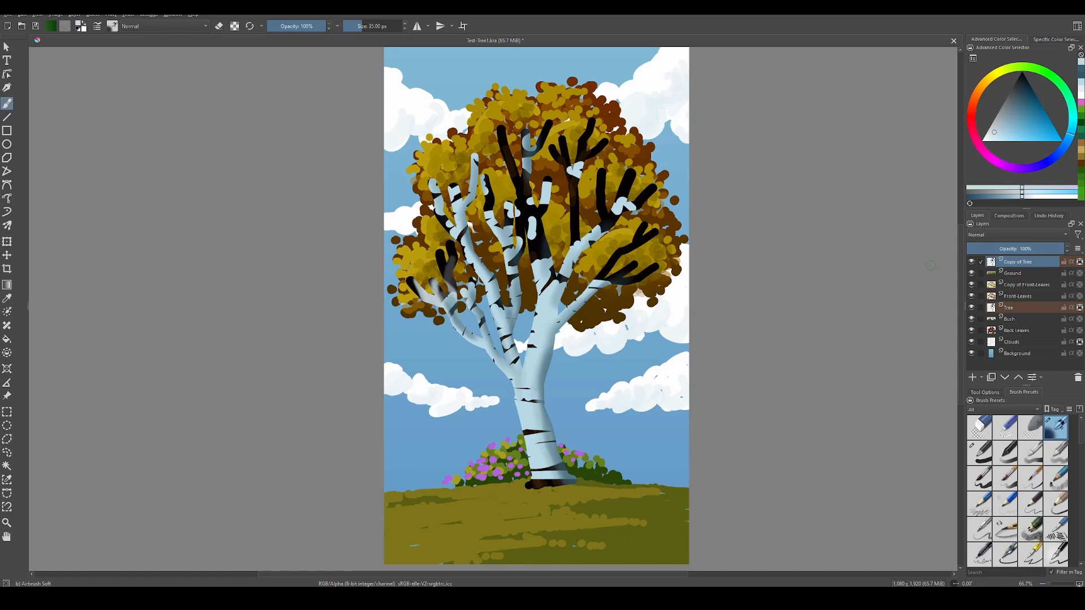
pyautogui.keyDown('ctrl'); pyautogui.click(604, 263); pyautogui.keyUp('ctrl')
pyautogui.hotkey('ctrl', 'u')
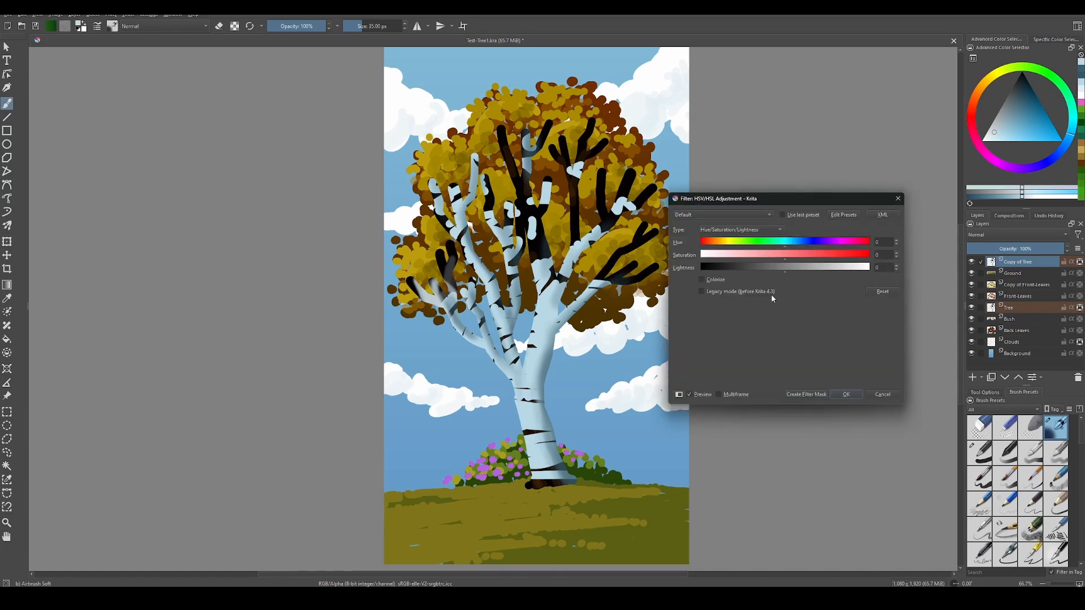
pyautogui.moveTo(786, 272); pyautogui.dragTo(658, 279)
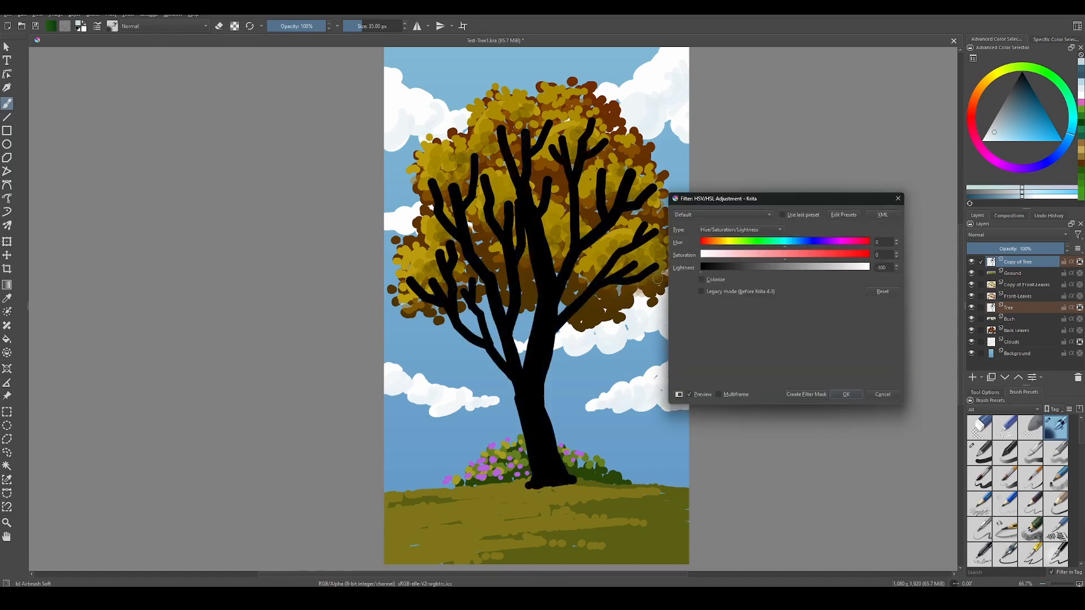
pyautogui.press('Return')
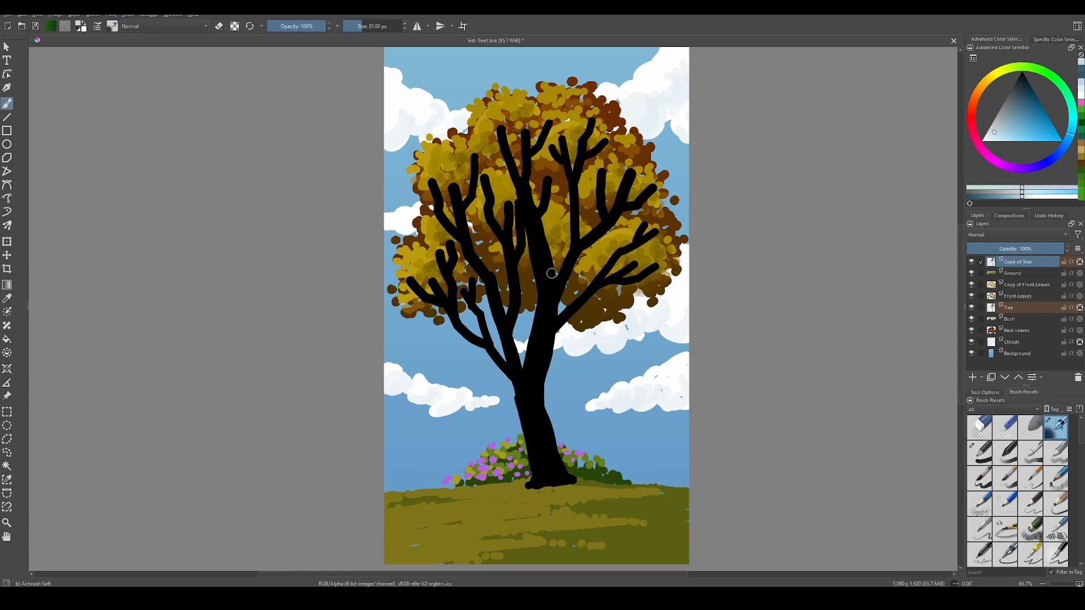
pyautogui.press('t')
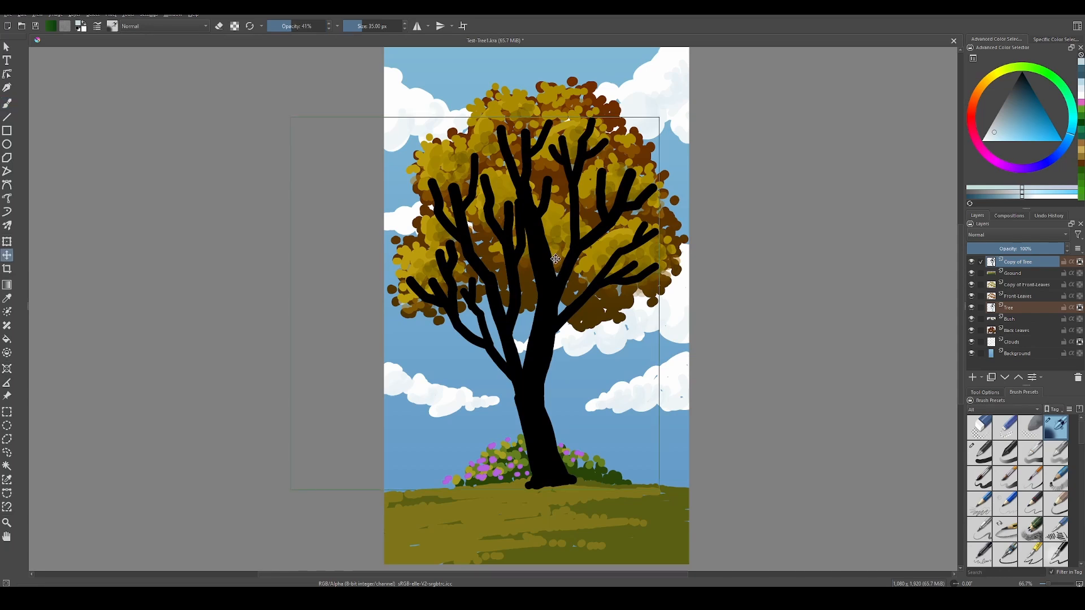
pyautogui.hotkey('ctrl', 't')
pyautogui.scroll(-1, 556, 259)
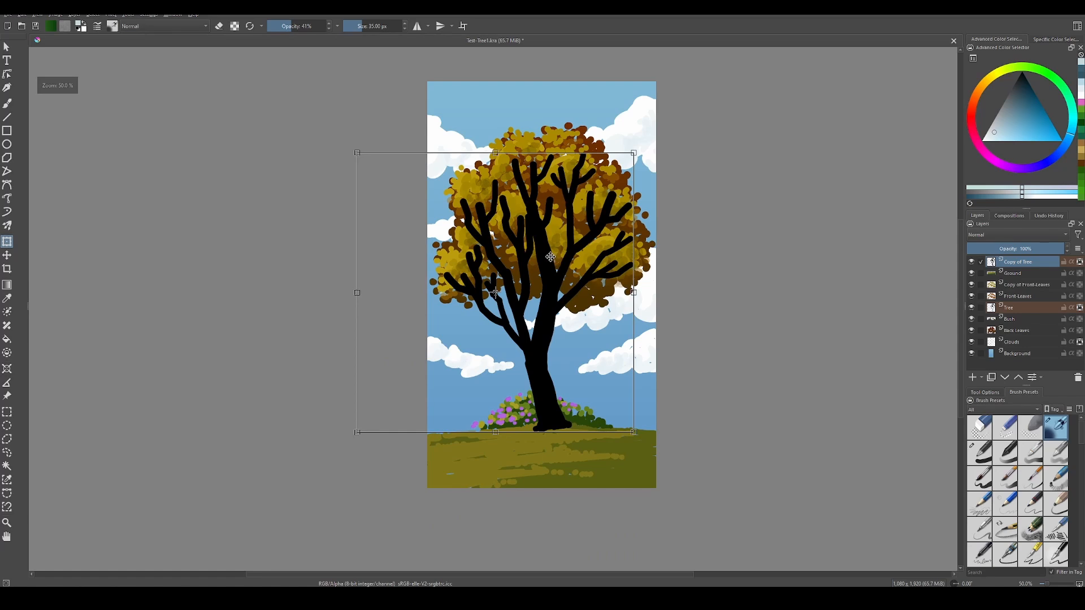
pyautogui.press('Return')
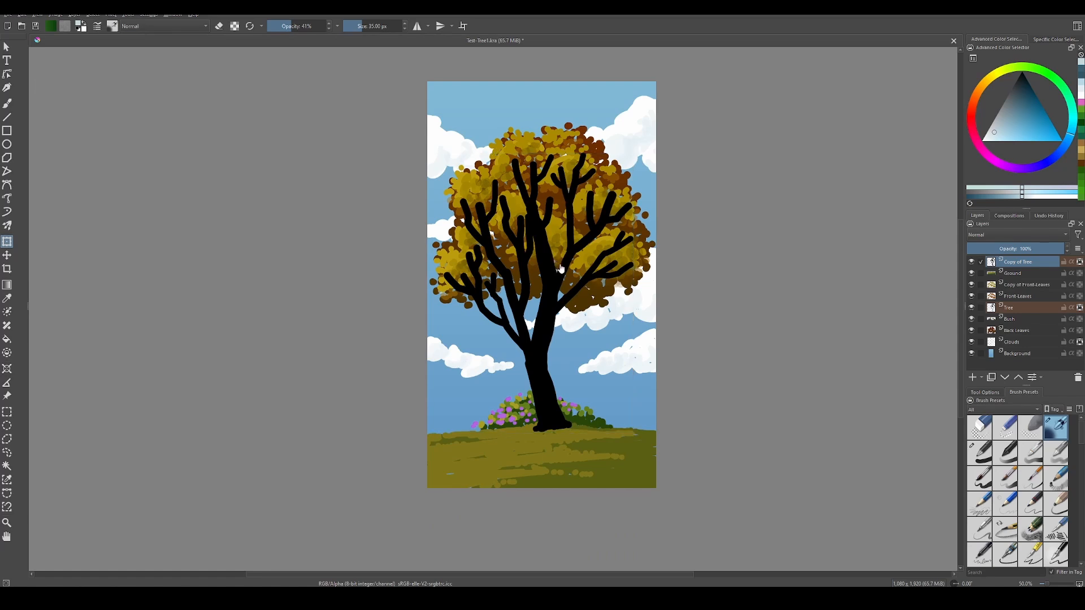
pyautogui.click(564, 275)
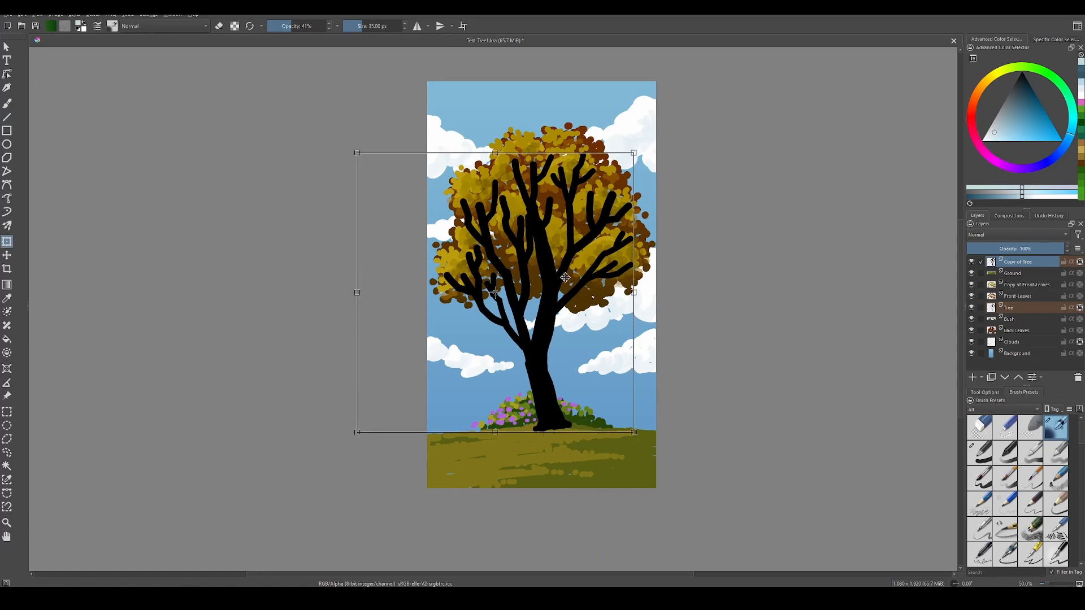
pyautogui.press('Return')
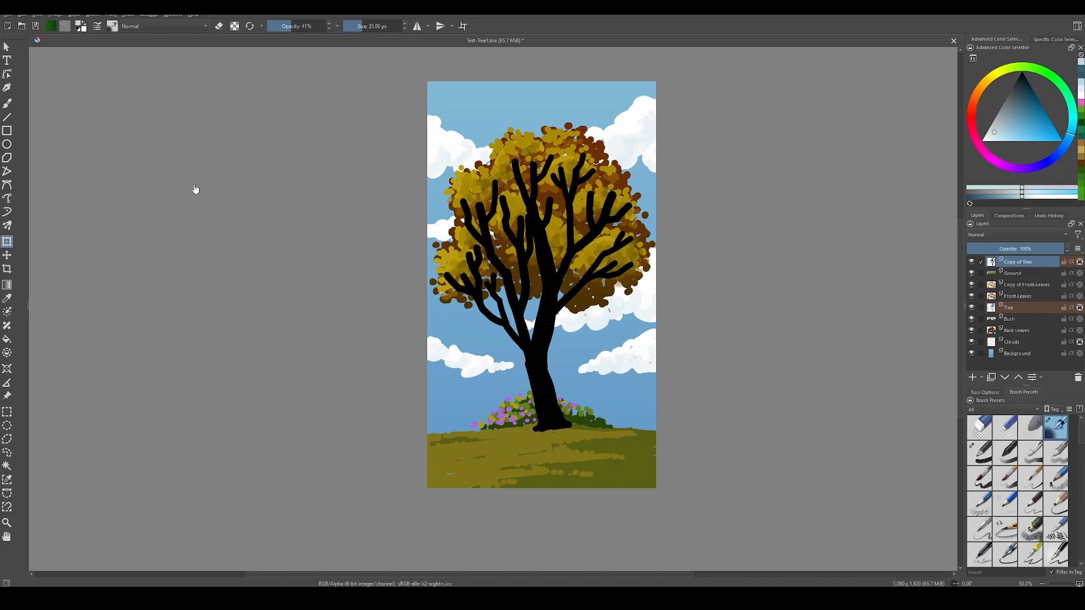
# Nudge the black tree copy slightly, then flip it vertically and flatten it onto the ground below the trunk as a cast shadow.
pyautogui.click(8, 49)
pyautogui.press('t')
pyautogui.moveTo(548, 313); pyautogui.dragTo(550, 304)
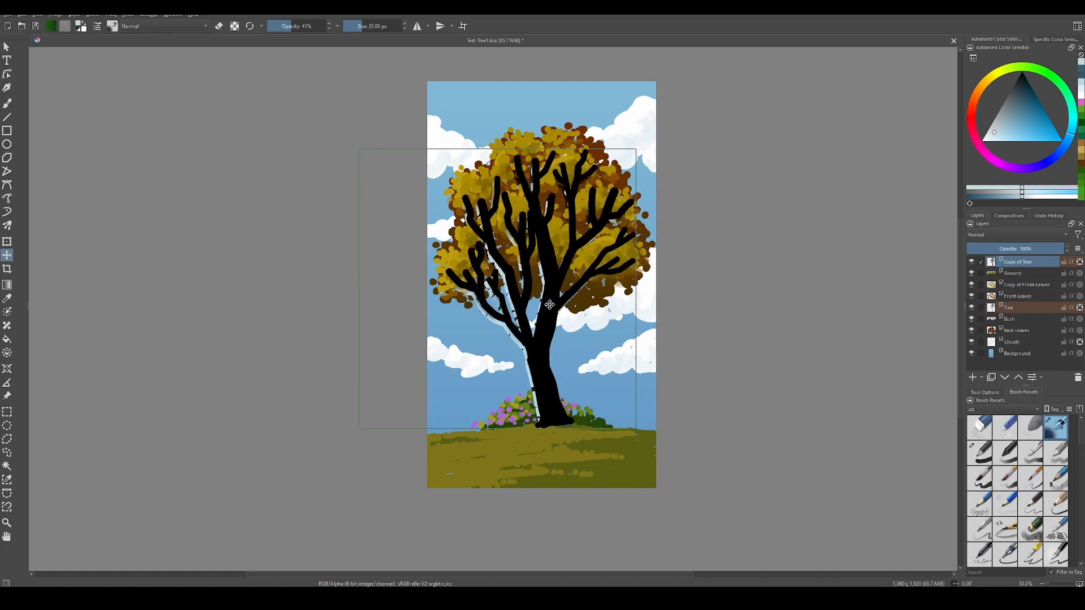
pyautogui.hotkey('ctrl', 't')
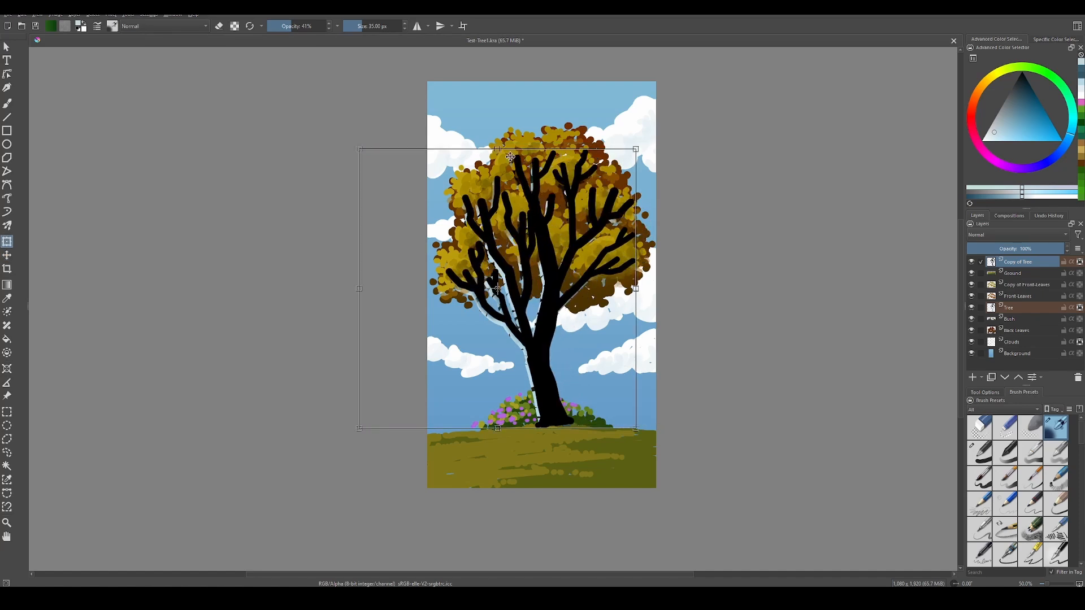
pyautogui.moveTo(498, 149); pyautogui.dragTo(569, 526)
pyautogui.press('Return')
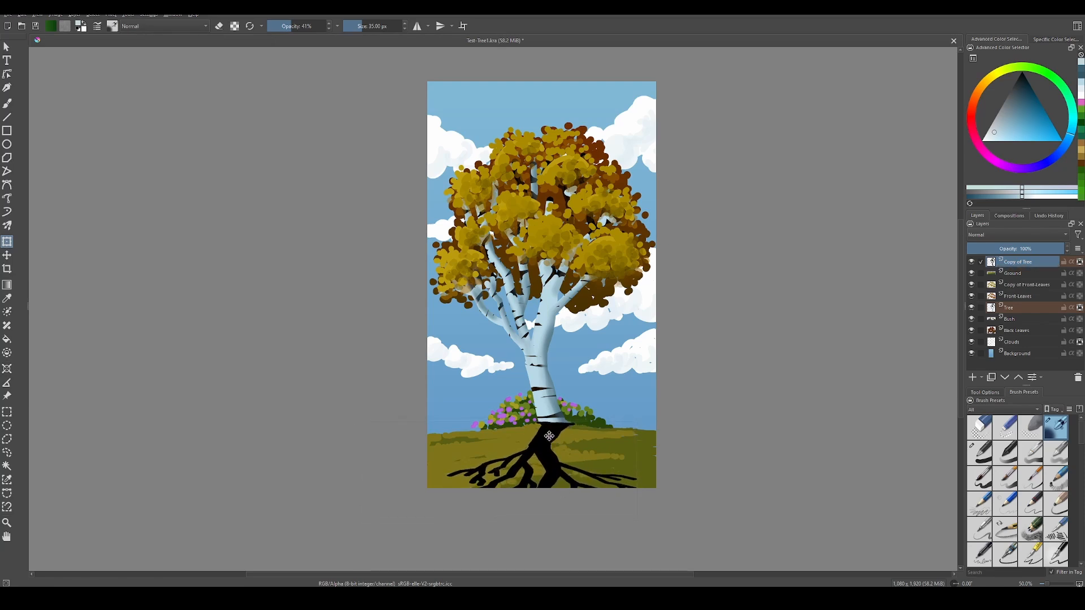
# Shear the flipped black copy toward the lower right and move it so its base meets the foot of the trunk.
pyautogui.click(550, 435)
pyautogui.moveTo(558, 519); pyautogui.dragTo(638, 515)
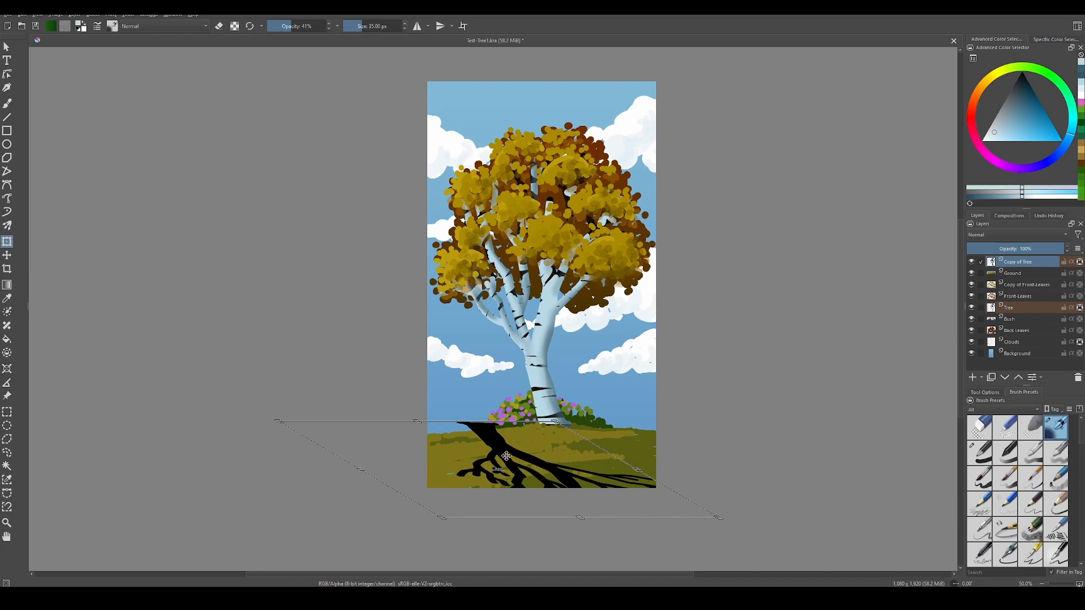
pyautogui.press('Return')
pyautogui.moveTo(548, 448); pyautogui.dragTo(620, 467)
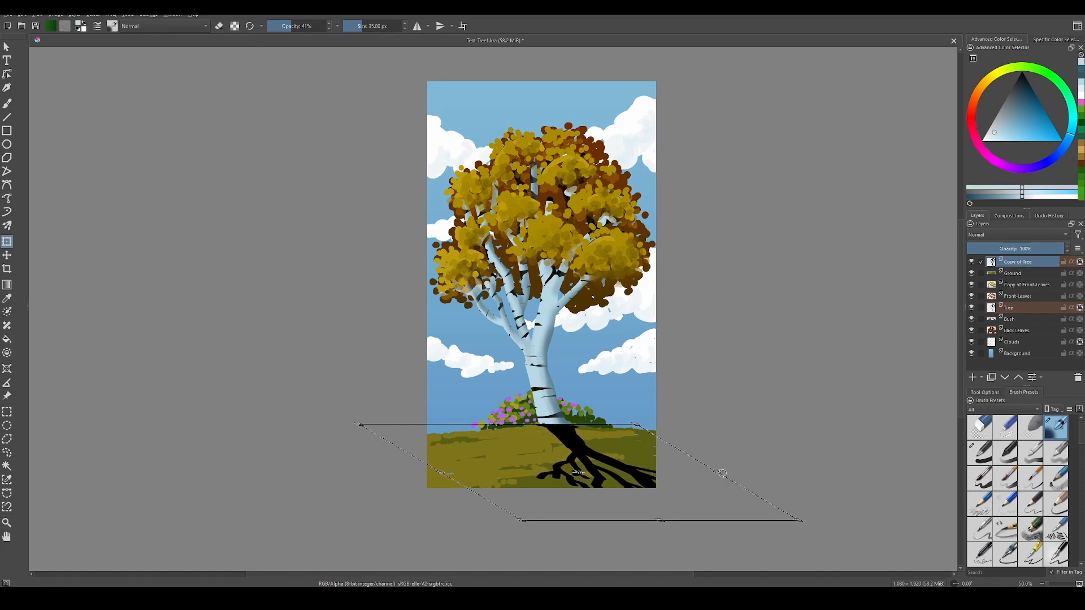
pyautogui.press('Return')
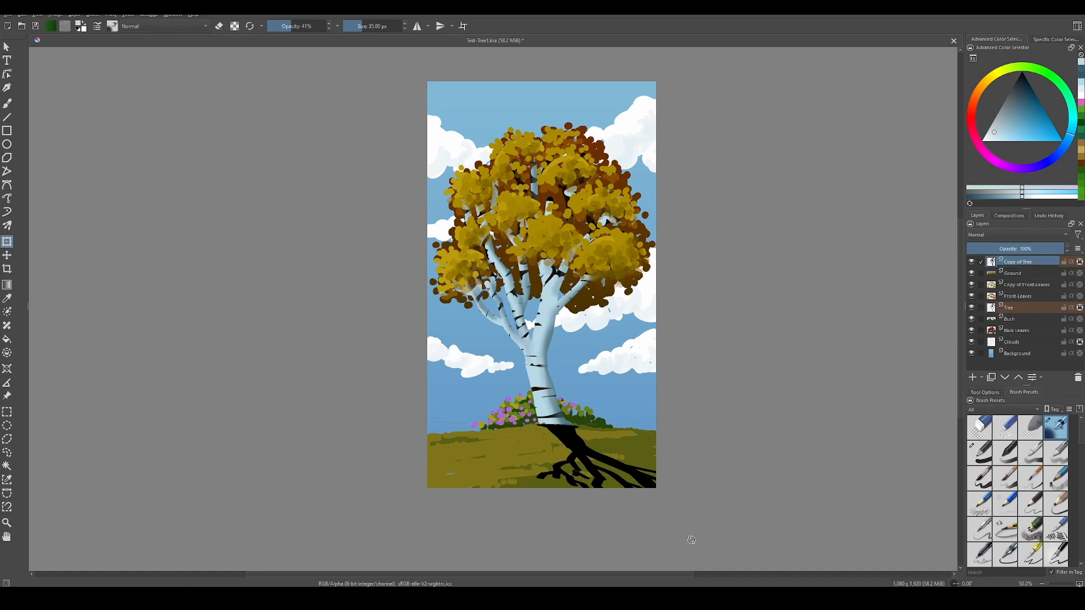
# Fine-tune the shadow's angle and slant with small rotation and shear adjustments, keeping its base at the trunk.
pyautogui.moveTo(711, 562); pyautogui.dragTo(692, 550)
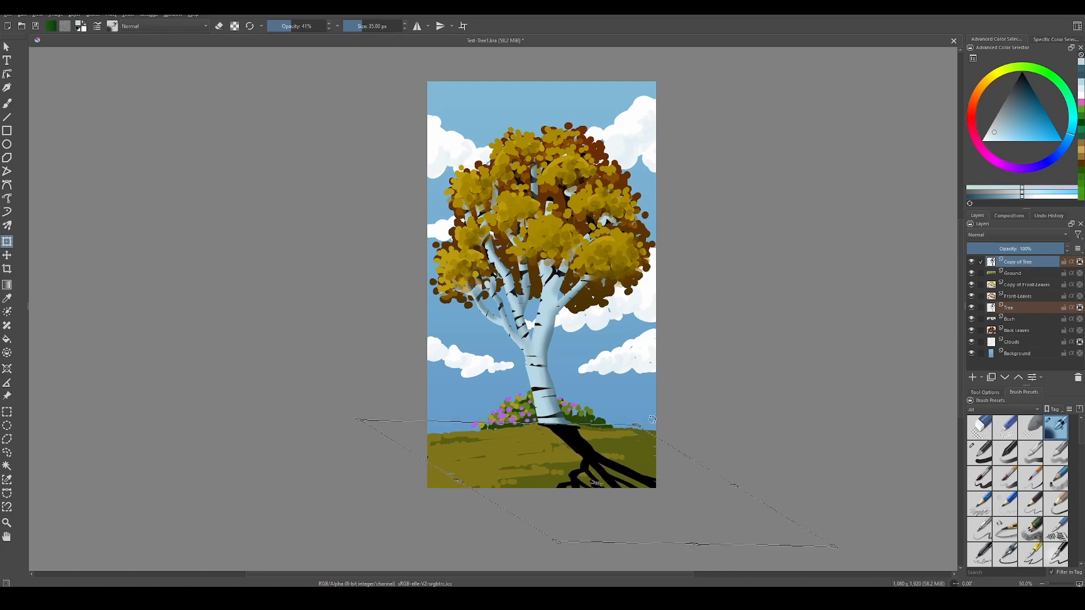
pyautogui.moveTo(653, 419); pyautogui.dragTo(665, 423)
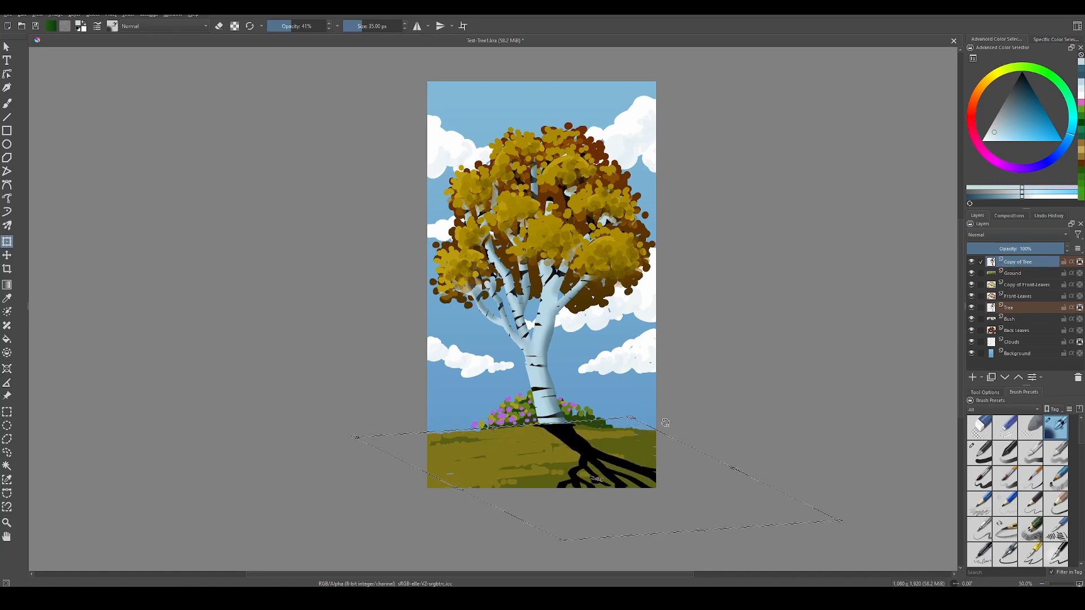
pyautogui.press('Return')
# Set the Copy of Tree layer's blending mode to Overlay and lower its opacity to 44% for a translucent shadow.
pyautogui.moveTo(1057, 247)
pyautogui.mouseDown()
pyautogui.moveTo(1021, 249)
pyautogui.moveTo(1054, 248)
pyautogui.mouseUp()
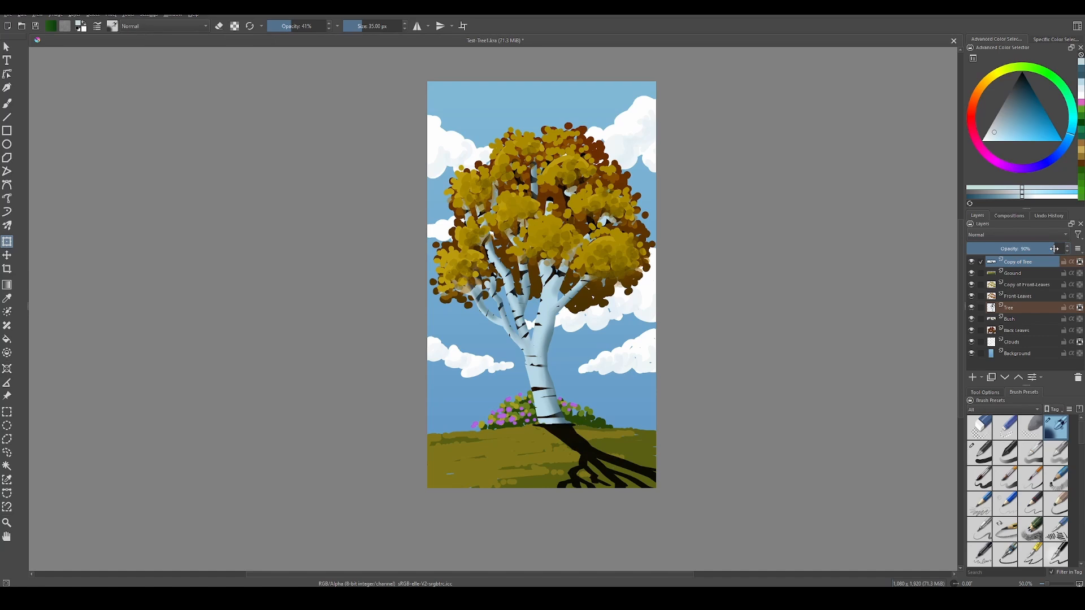
pyautogui.moveTo(1054, 249); pyautogui.dragTo(1017, 244)
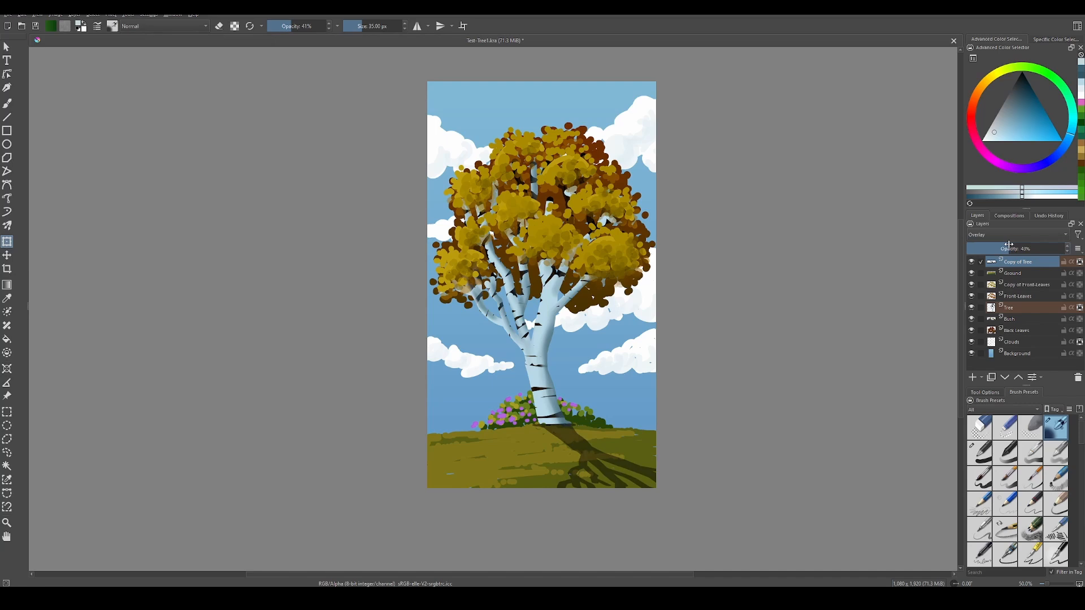
pyautogui.moveTo(1009, 245)
pyautogui.mouseDown()
pyautogui.moveTo(998, 245)
pyautogui.moveTo(1013, 245)
pyautogui.mouseUp()
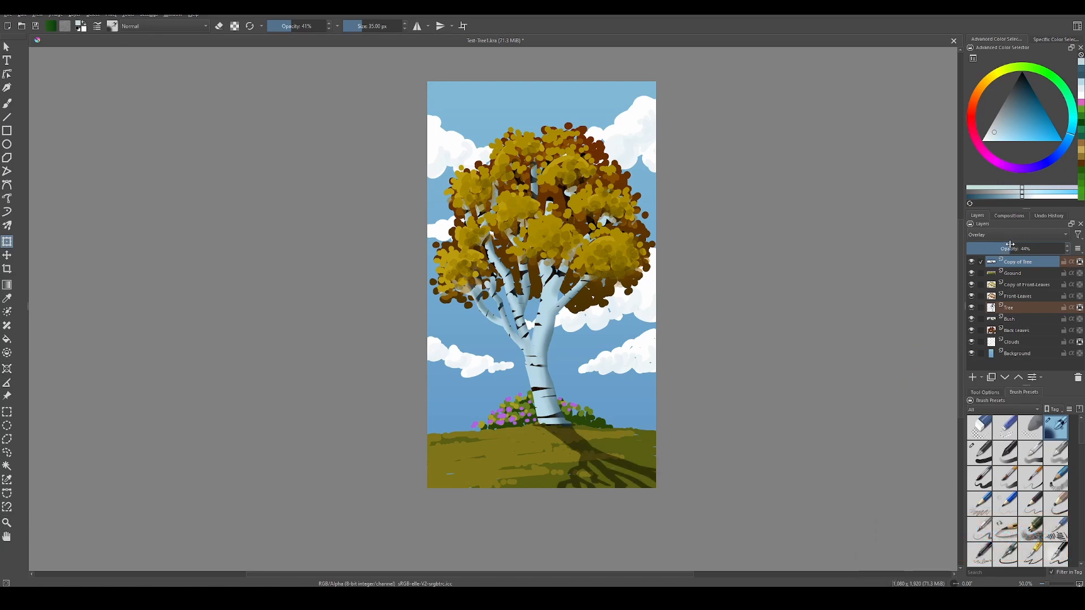